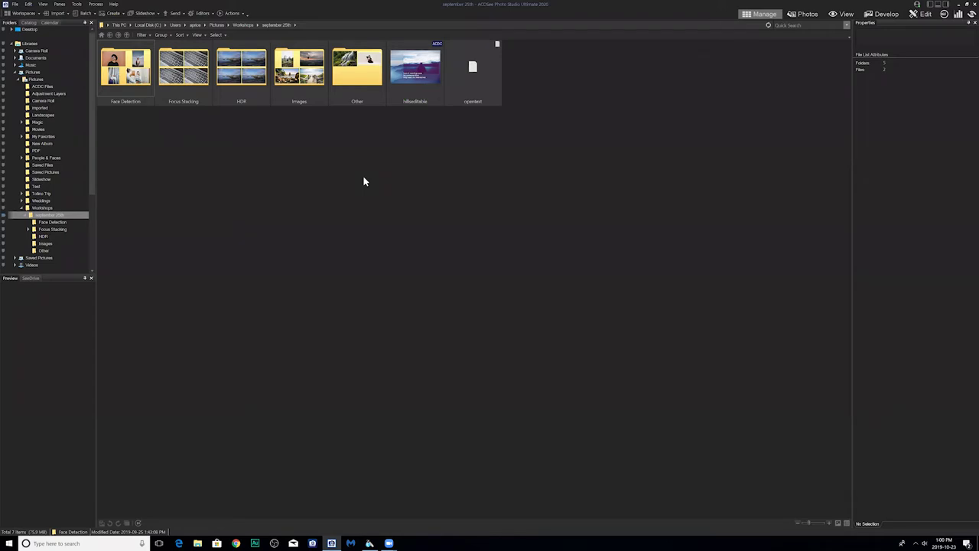
Step: Open the HDR folder and select its first RAW photo, DSC07637
{"action": "double_click", "coordinate": [242, 73]}
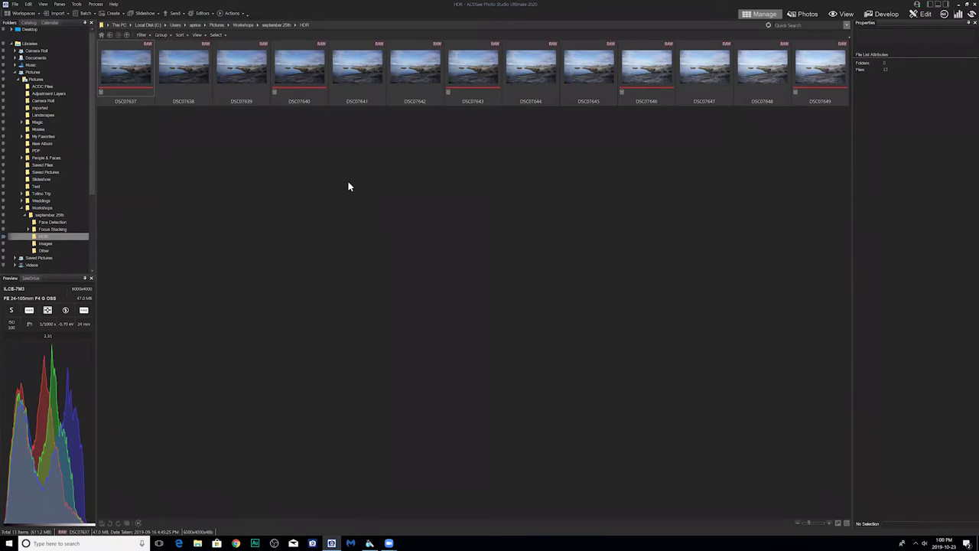
{"action": "left_click", "coordinate": [133, 79]}
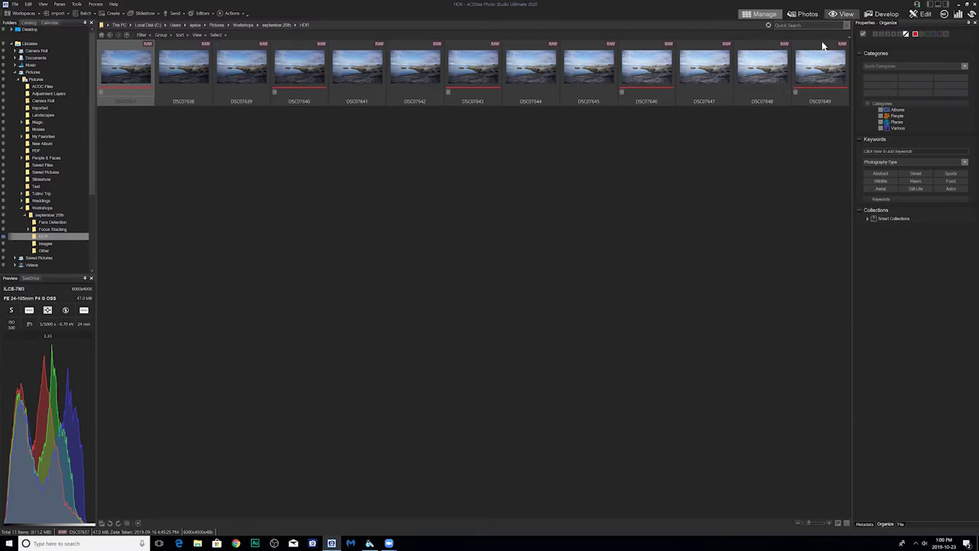
Step: Show DSC07637 full-size in View mode
{"action": "left_click", "coordinate": [842, 14]}
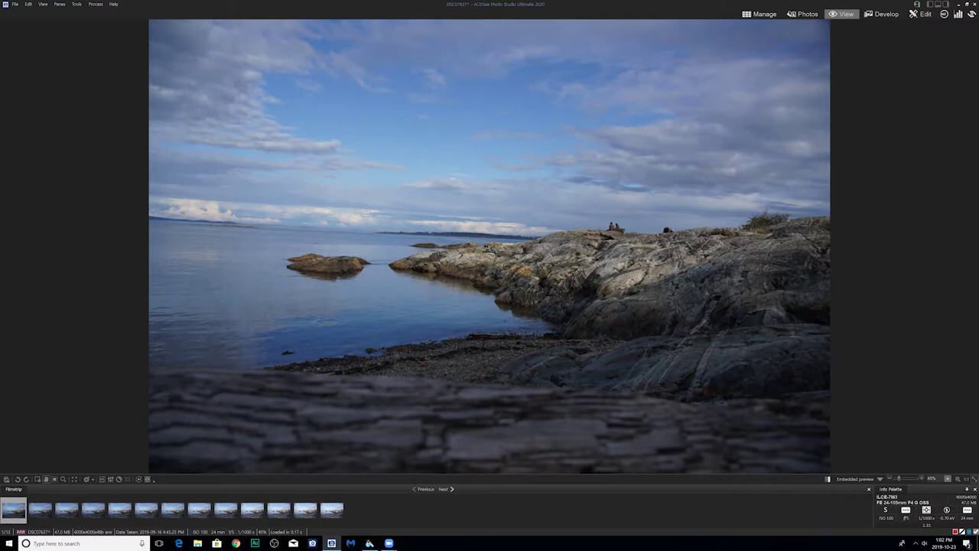
{"action": "left_click", "coordinate": [696, 176]}
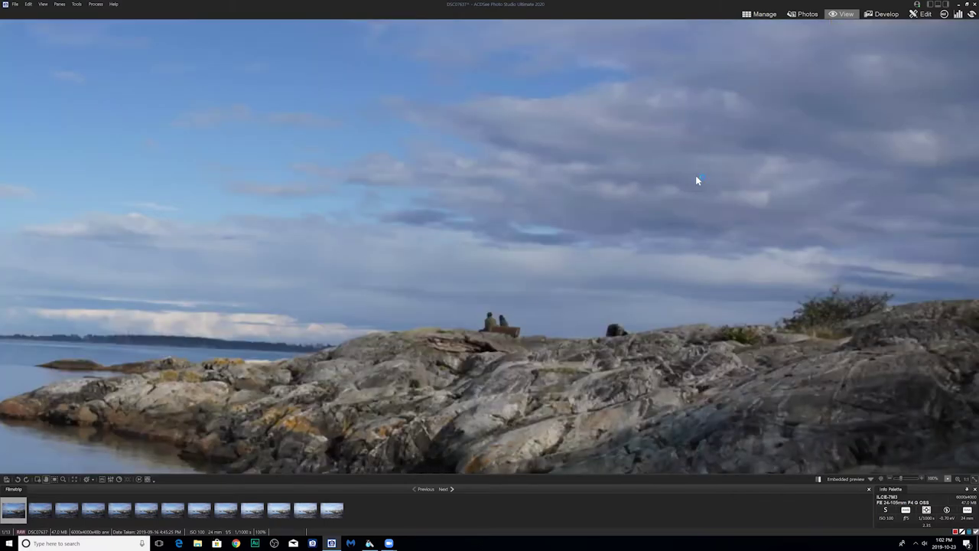
{"action": "left_click_drag", "start_coordinate": [506, 334], "coordinate": [704, 184]}
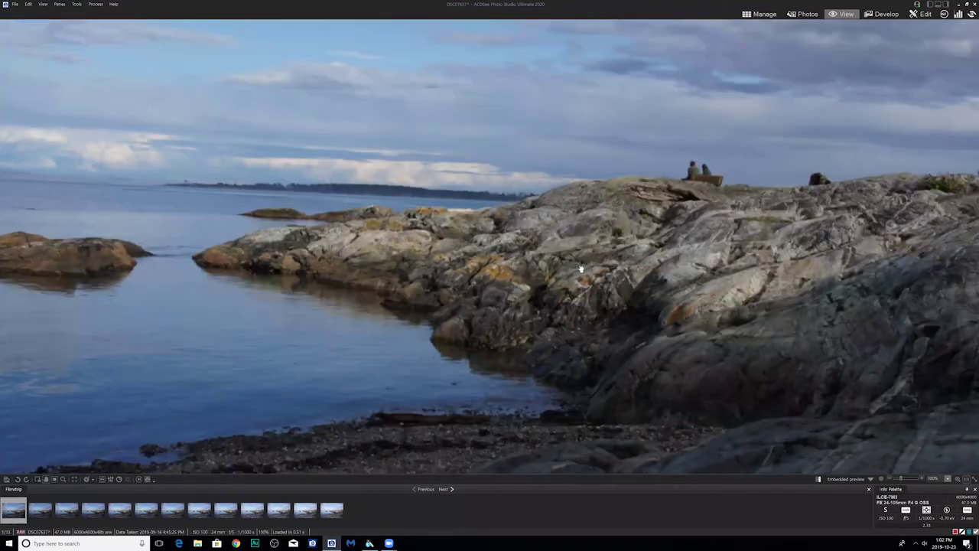
{"action": "left_click_drag", "start_coordinate": [582, 270], "coordinate": [764, 114]}
{"action": "left_click_drag", "start_coordinate": [623, 246], "coordinate": [677, 332]}
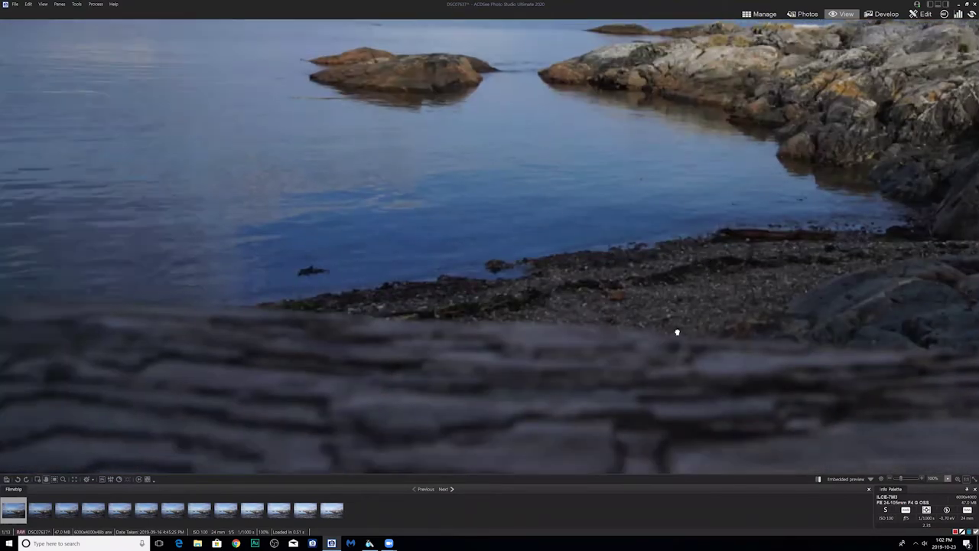
{"action": "scroll", "coordinate": [525, 212], "scroll_direction": "up", "scroll_amount": 10}
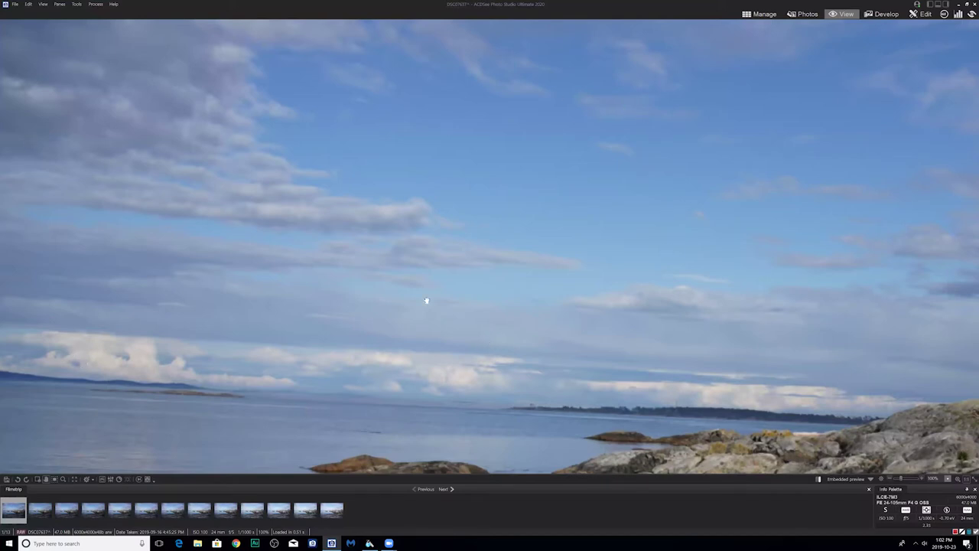
Step: Step forward through the filmstrip frames, DSC07638 to DSC07649, one at a time
{"action": "left_click", "coordinate": [41, 518]}
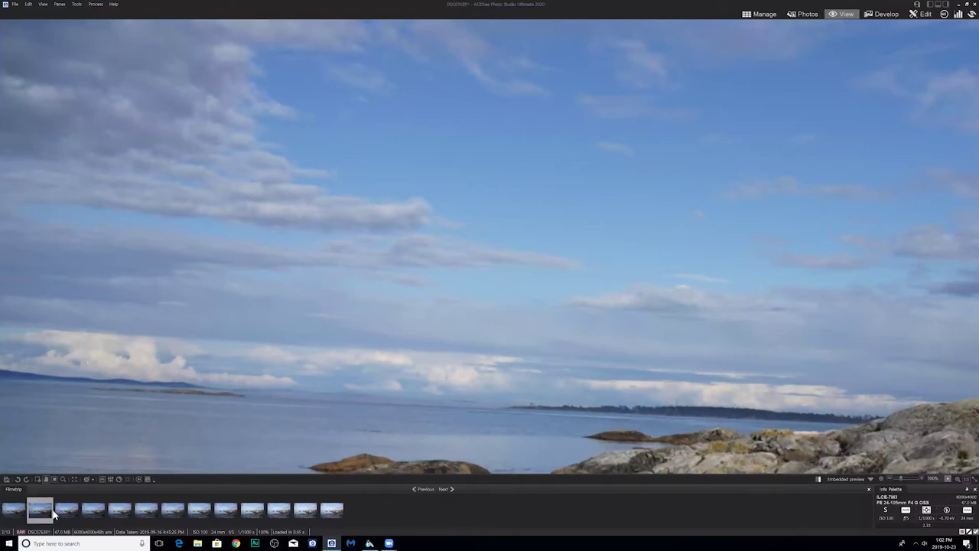
{"action": "left_click", "coordinate": [67, 515]}
{"action": "left_click", "coordinate": [98, 513]}
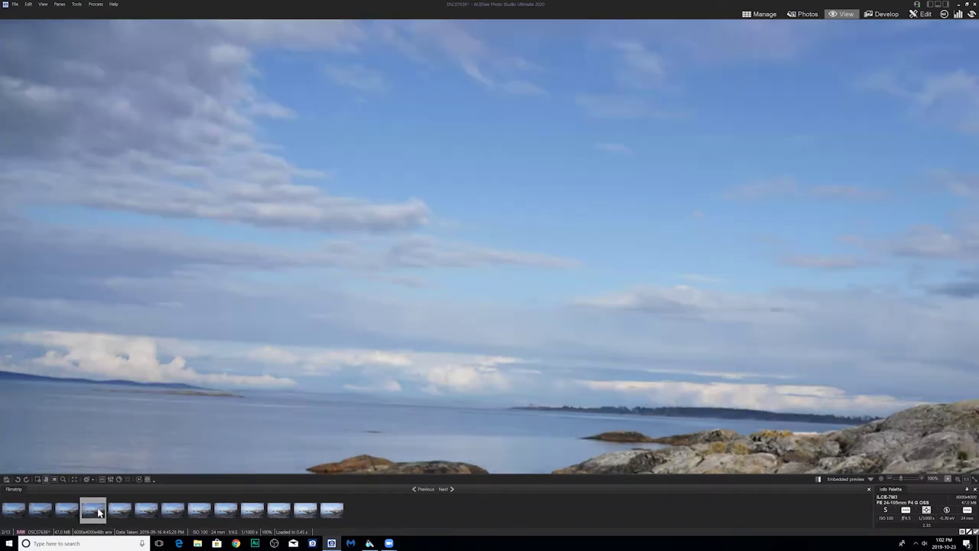
{"action": "left_click", "coordinate": [121, 513]}
{"action": "left_click", "coordinate": [148, 513]}
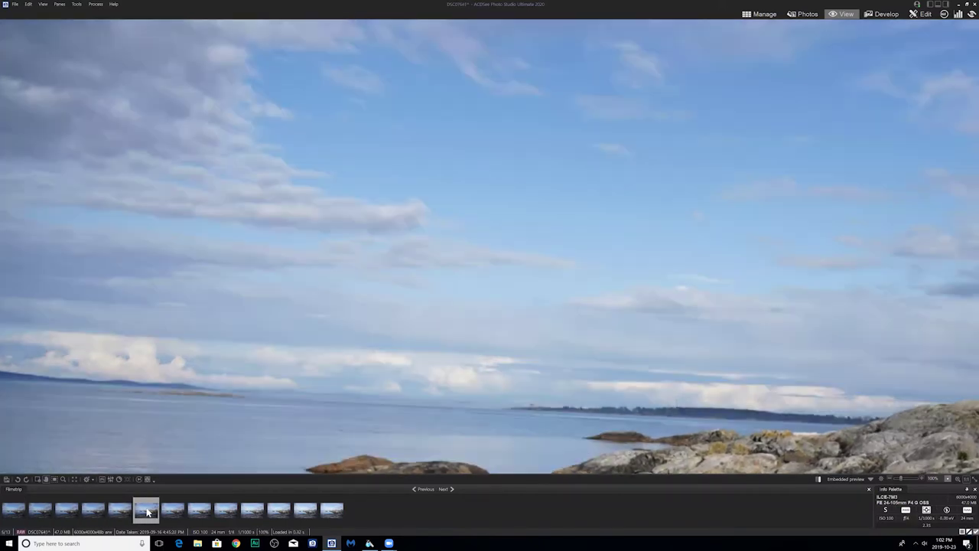
{"action": "left_click", "coordinate": [180, 514]}
{"action": "left_click", "coordinate": [202, 514]}
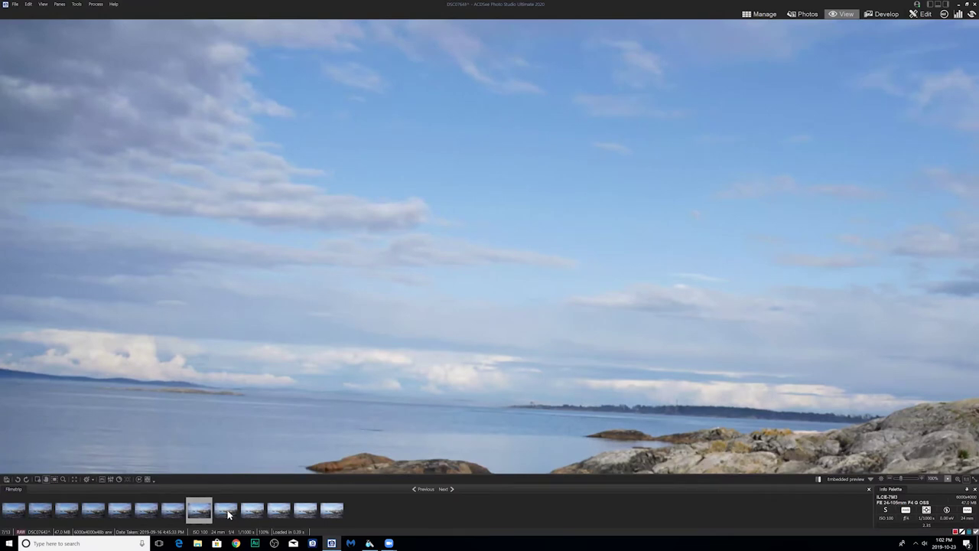
{"action": "left_click", "coordinate": [227, 514]}
{"action": "left_click", "coordinate": [261, 514]}
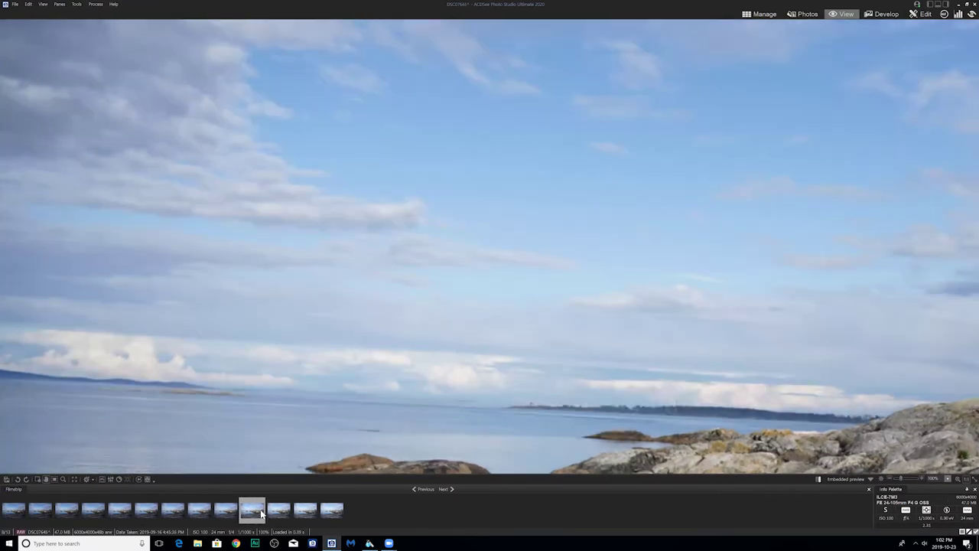
{"action": "left_click", "coordinate": [285, 515]}
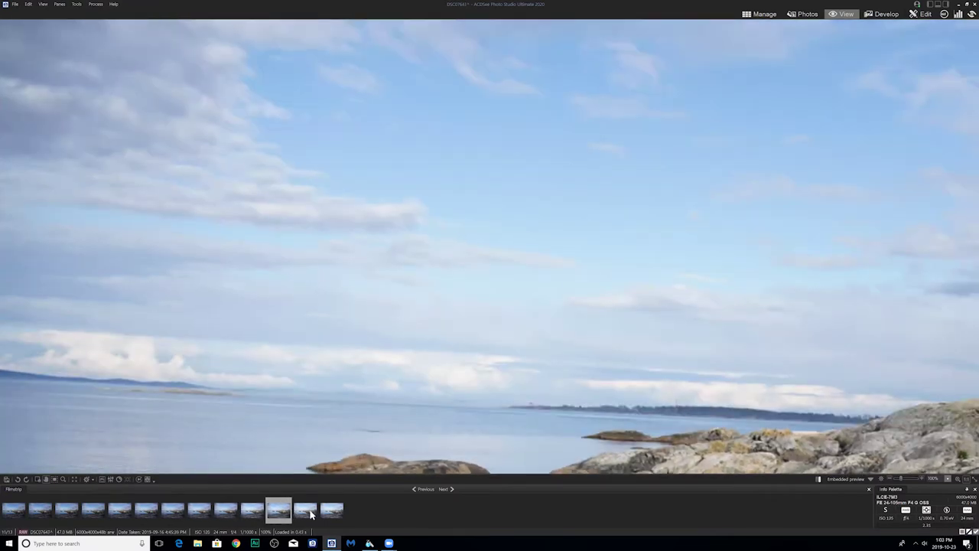
{"action": "left_click", "coordinate": [310, 514]}
{"action": "left_click", "coordinate": [332, 514]}
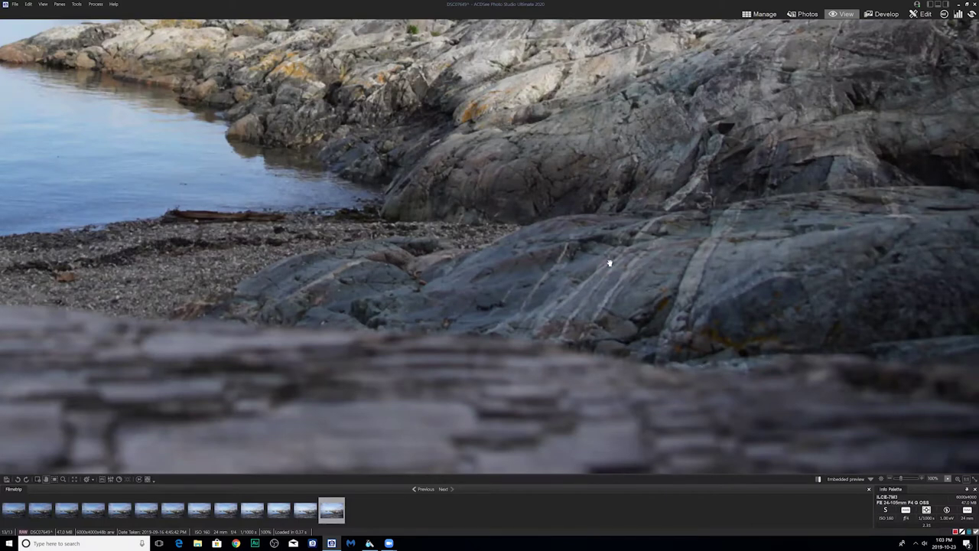
Step: Step back through the filmstrip from the twelfth frame to DSC07637
{"action": "left_click", "coordinate": [304, 516]}
{"action": "left_click", "coordinate": [283, 516]}
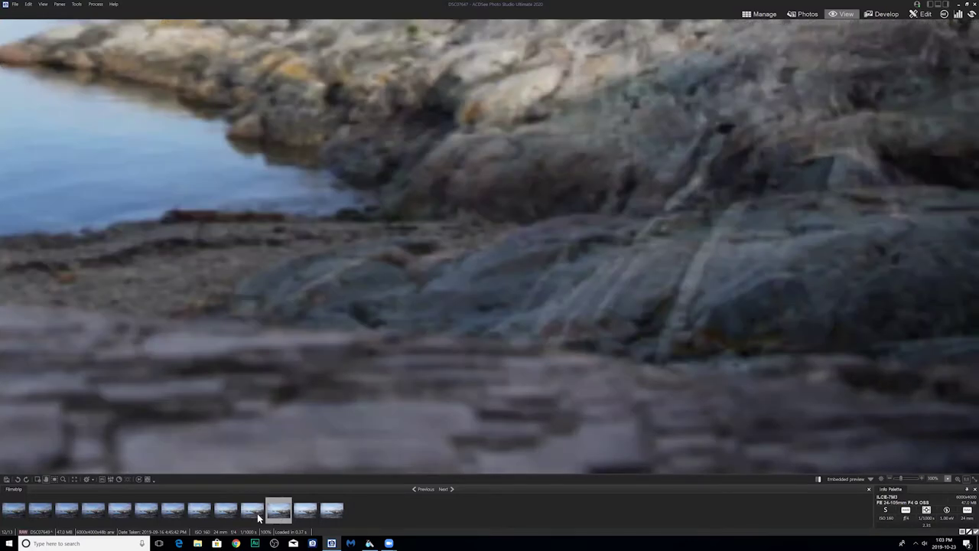
{"action": "left_click", "coordinate": [252, 518]}
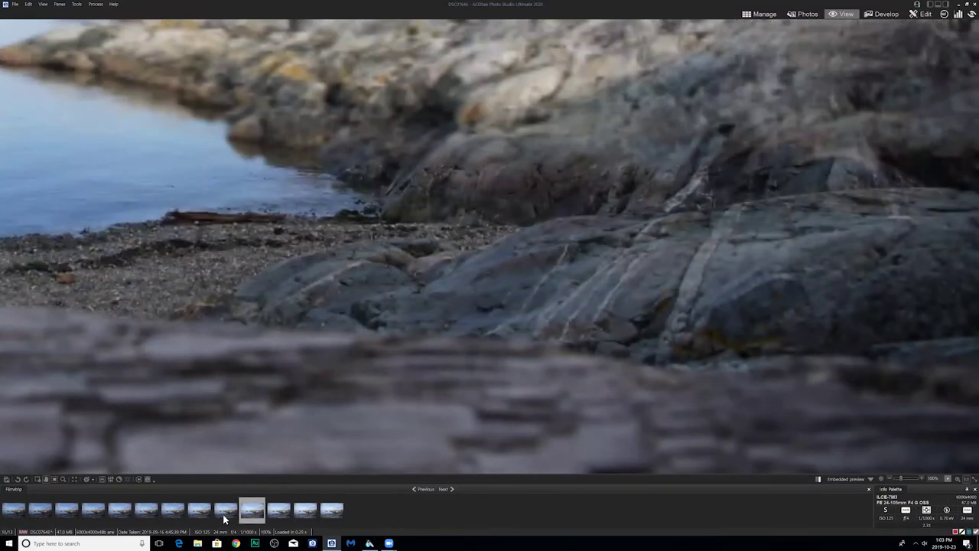
{"action": "left_click", "coordinate": [224, 517]}
{"action": "left_click", "coordinate": [192, 514]}
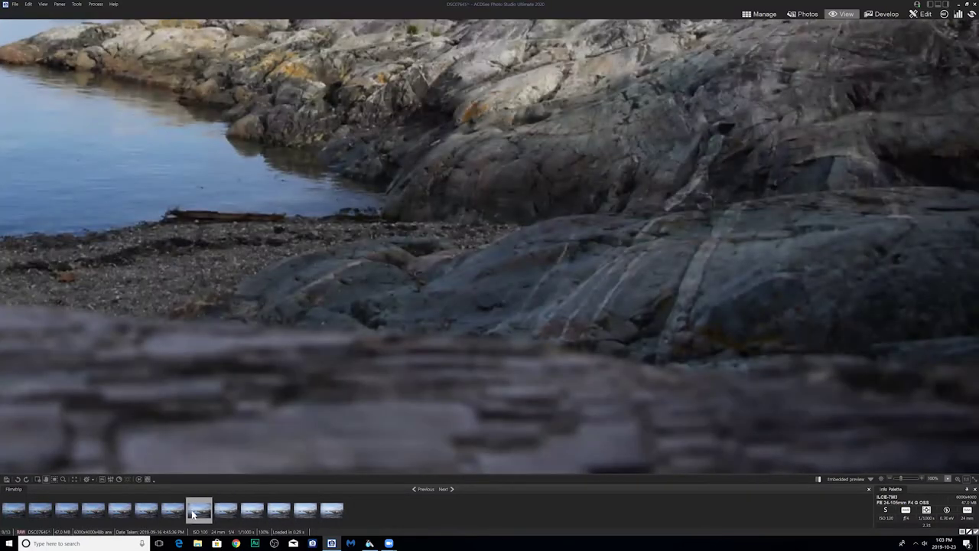
{"action": "left_click", "coordinate": [173, 514]}
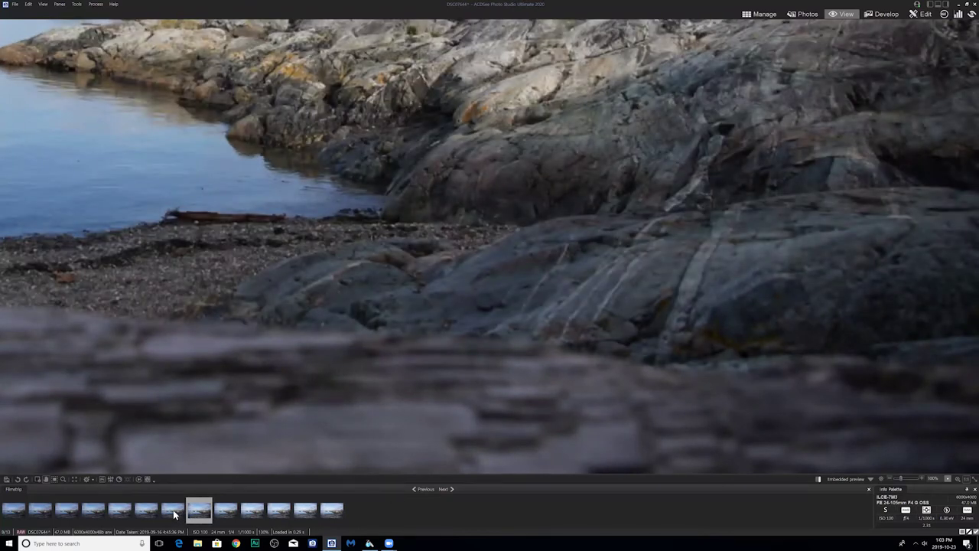
{"action": "left_click", "coordinate": [173, 515]}
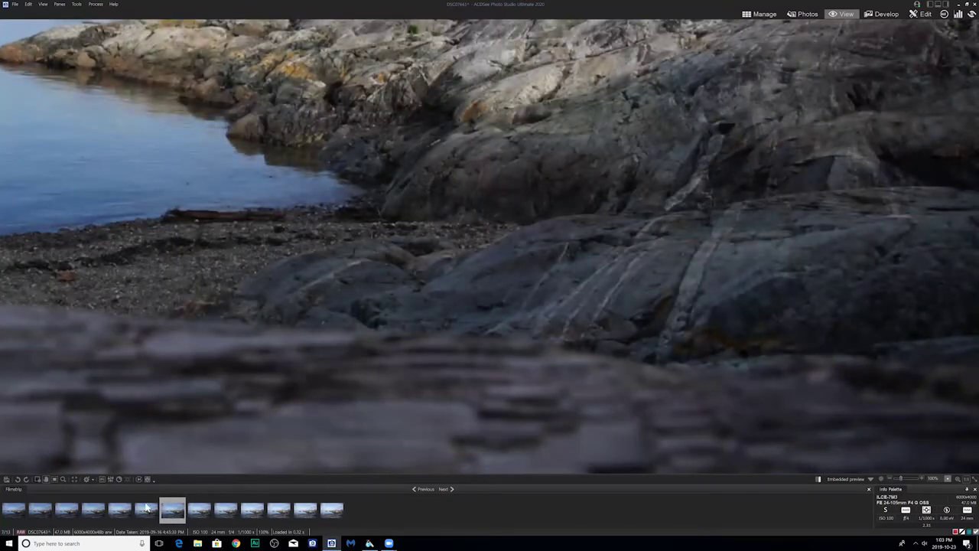
{"action": "left_click", "coordinate": [144, 514]}
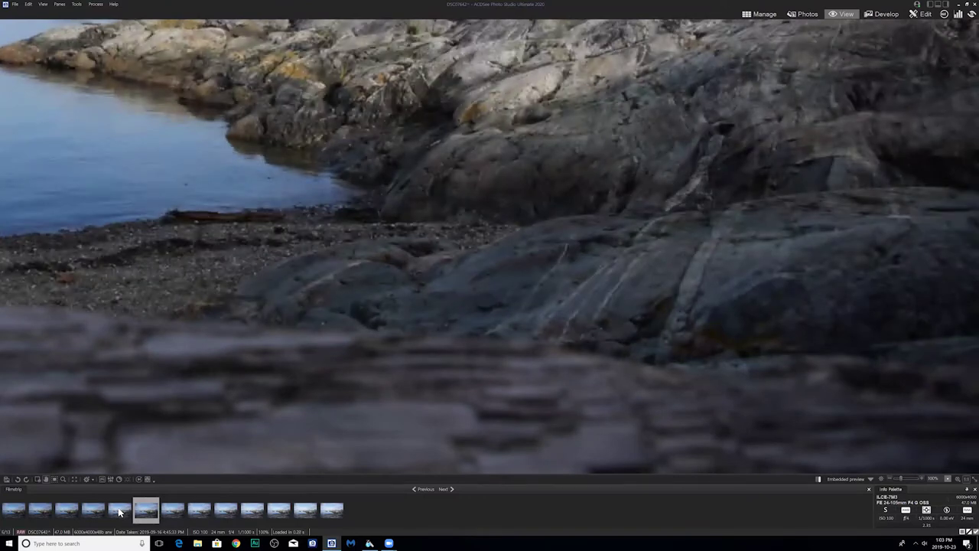
{"action": "left_click", "coordinate": [120, 512]}
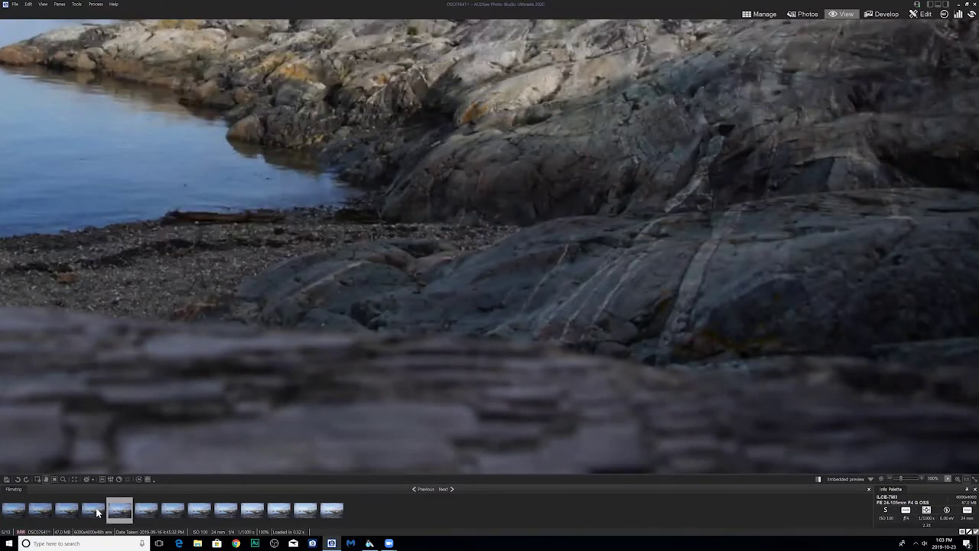
{"action": "left_click", "coordinate": [95, 513]}
{"action": "left_click", "coordinate": [57, 511]}
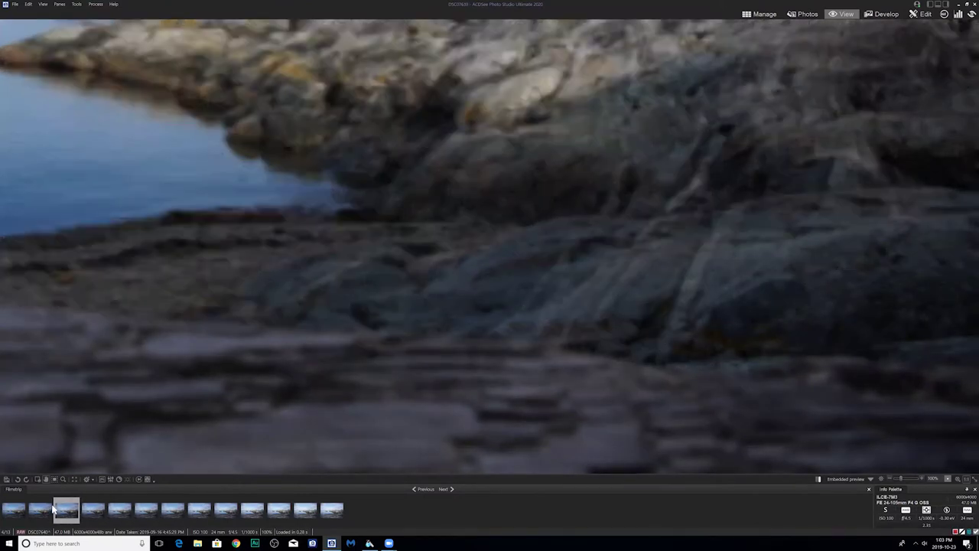
{"action": "left_click", "coordinate": [40, 511]}
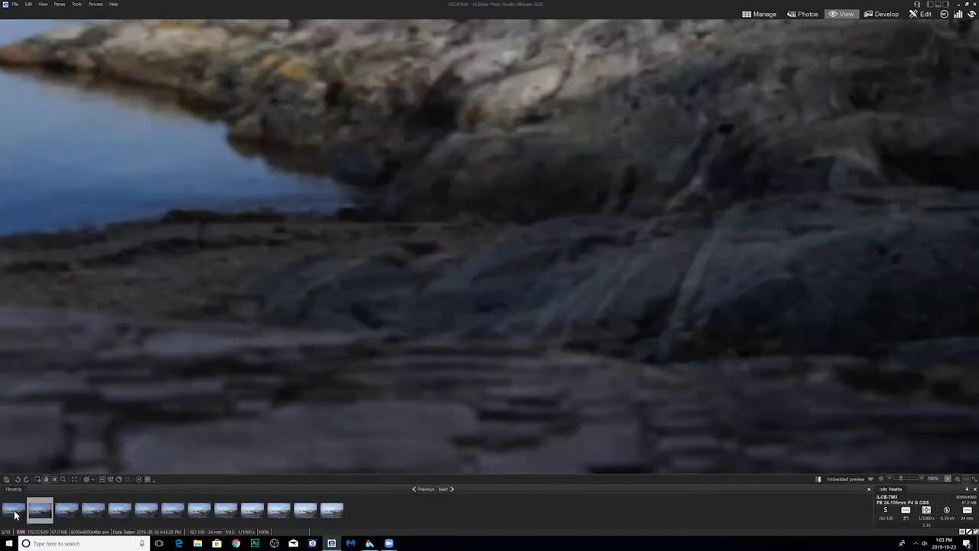
{"action": "left_click", "coordinate": [14, 513]}
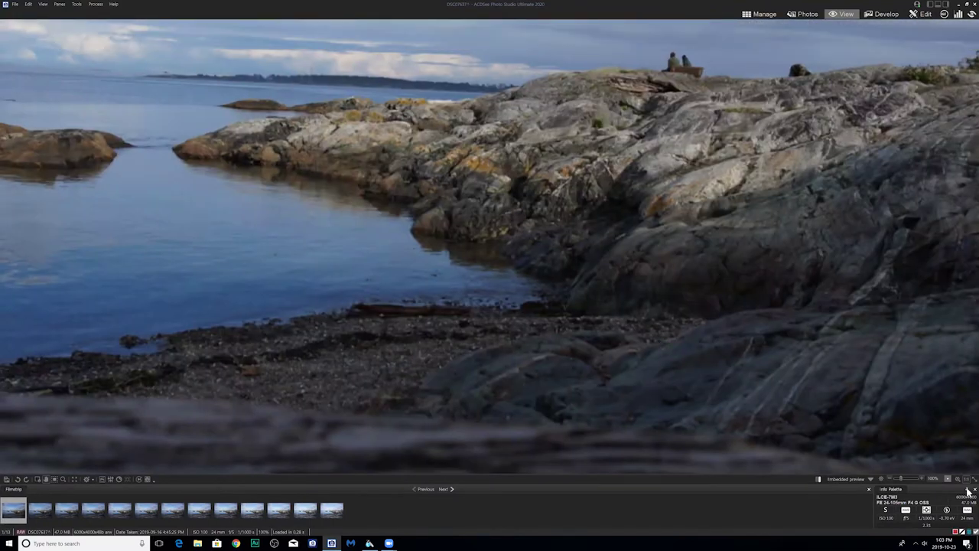
Step: Fit the photo to the window, then return to the HDR folder's thumbnail grid
{"action": "left_click", "coordinate": [967, 478]}
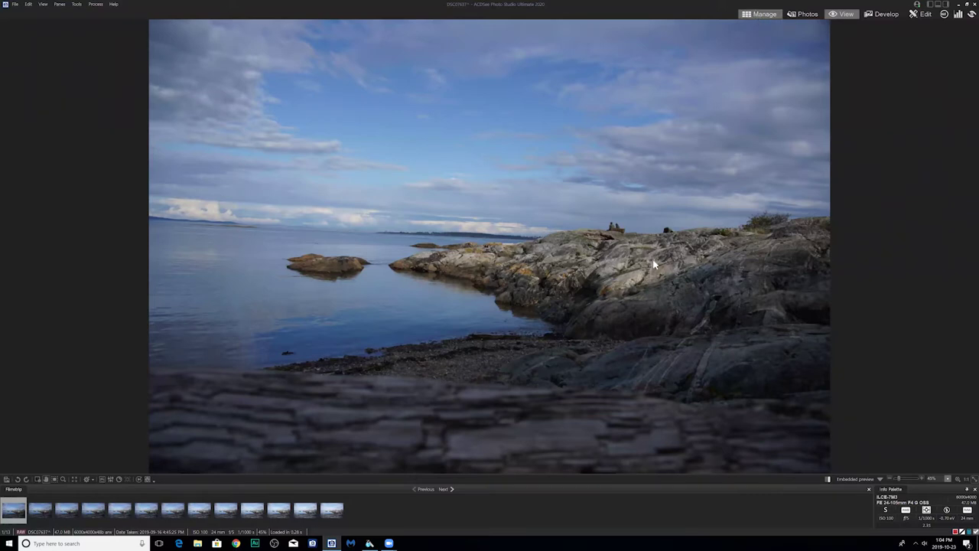
{"action": "double_click", "coordinate": [644, 330]}
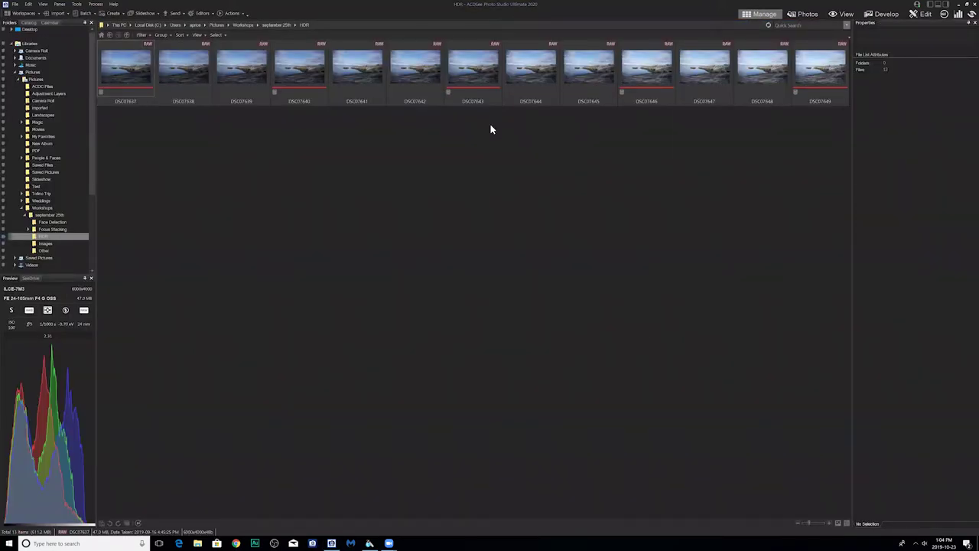
Step: Select DSC07637, DSC07640, DSC07643, DSC07646 and DSC07649 together
{"action": "mouse_move", "coordinate": [130, 81]}
{"action": "mouse_move", "coordinate": [832, 83]}
{"action": "mouse_move", "coordinate": [162, 79]}
{"action": "left_click", "coordinate": [128, 70]}
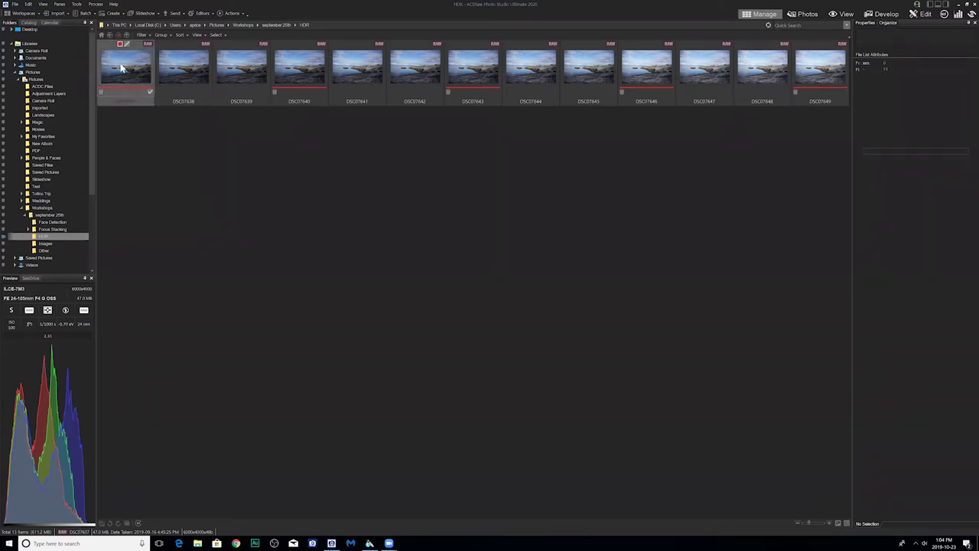
{"action": "left_click", "coordinate": [314, 83], "text": "ctrl"}
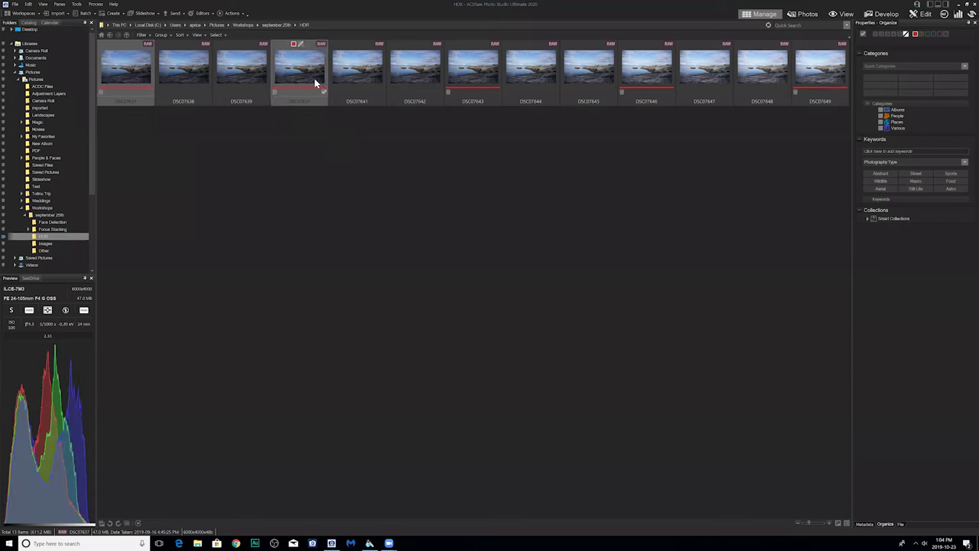
{"action": "left_click", "coordinate": [483, 77], "text": "ctrl"}
{"action": "left_click", "coordinate": [655, 73], "text": "ctrl"}
{"action": "left_click", "coordinate": [831, 76], "text": "ctrl"}
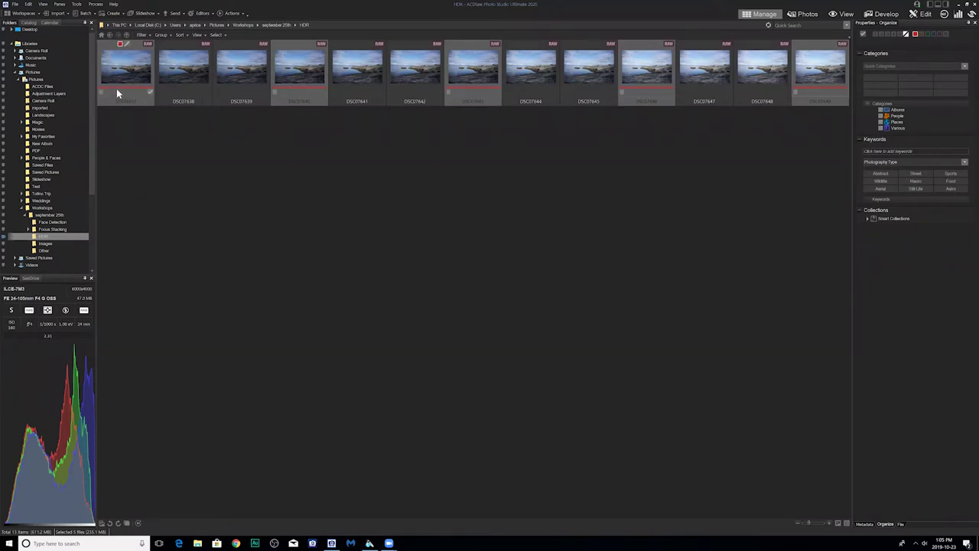
Step: Load the five selected exposures into the HDR dialog from the Process menu
{"action": "left_click", "coordinate": [96, 3]}
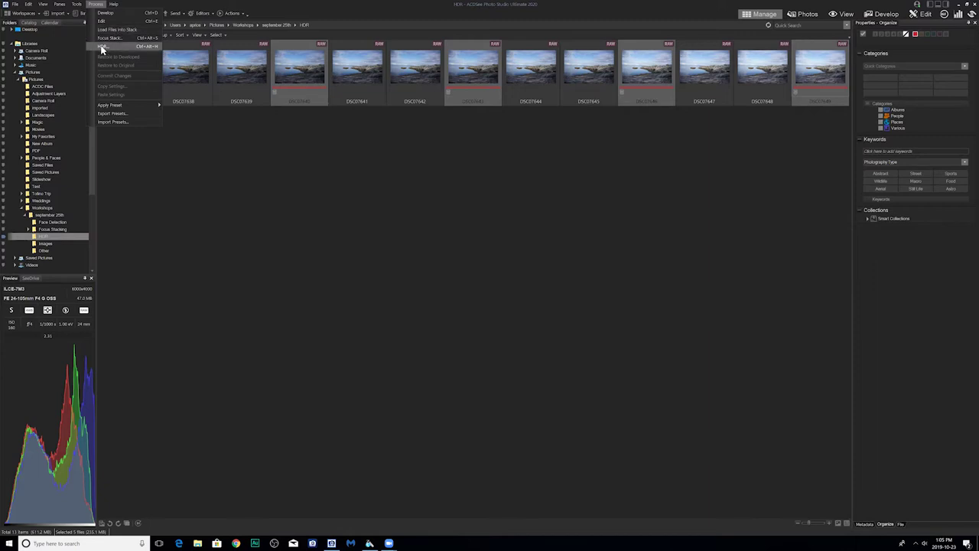
{"action": "left_click", "coordinate": [105, 46]}
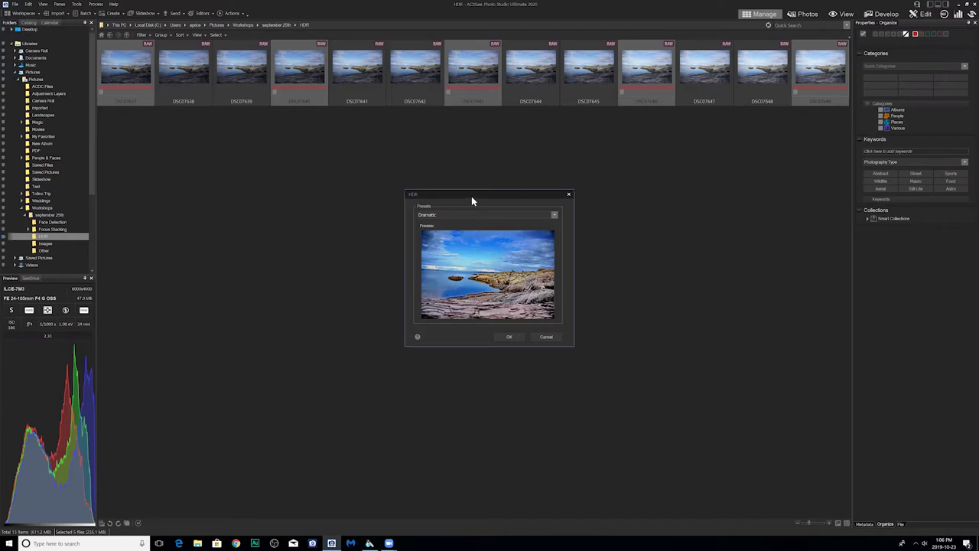
Step: Preview the Black and White, Detailed, Dramatic and Natural presets, ending on Dramatic
{"action": "left_click_drag", "start_coordinate": [477, 198], "coordinate": [525, 195]}
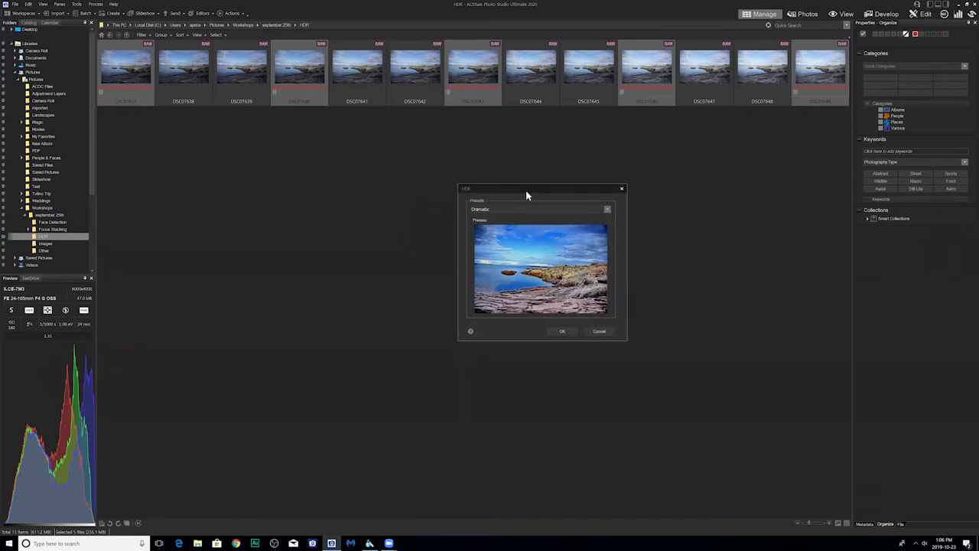
{"action": "left_click", "coordinate": [609, 210]}
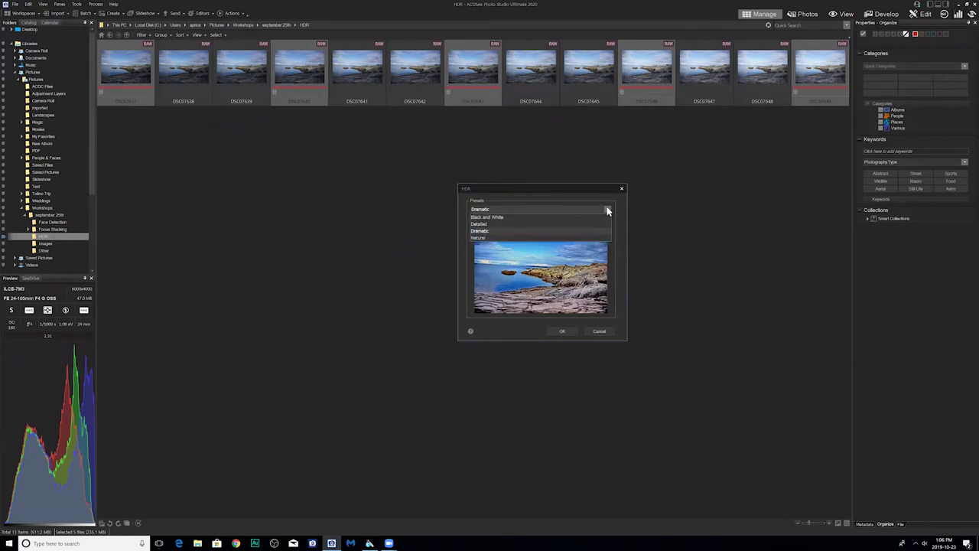
{"action": "left_click", "coordinate": [516, 218]}
{"action": "left_click", "coordinate": [511, 209]}
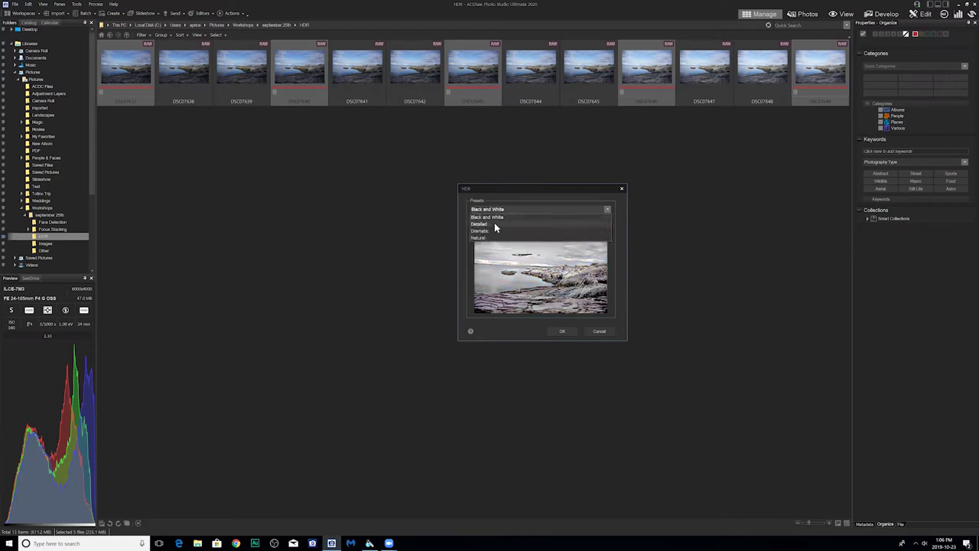
{"action": "left_click", "coordinate": [495, 225]}
{"action": "left_click", "coordinate": [493, 208]}
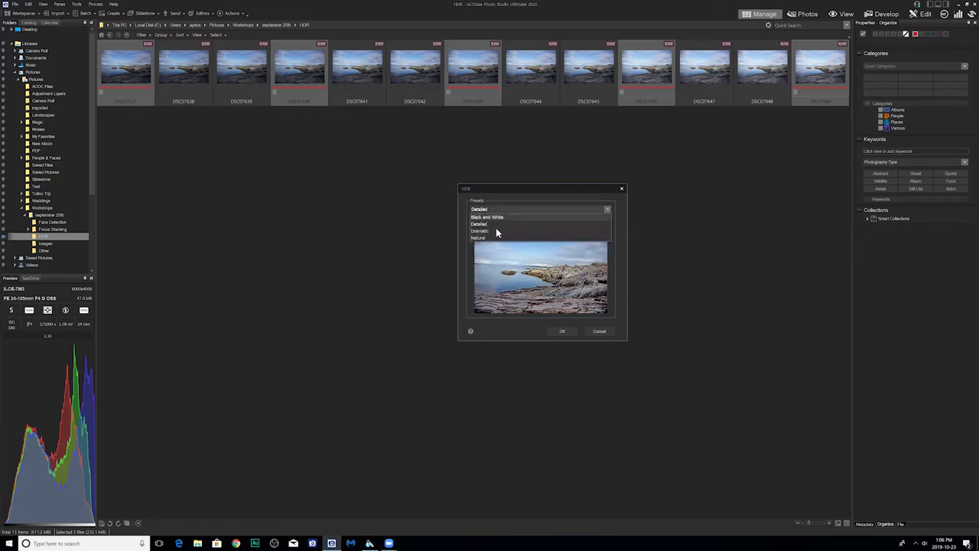
{"action": "left_click", "coordinate": [496, 228]}
{"action": "left_click", "coordinate": [491, 207]}
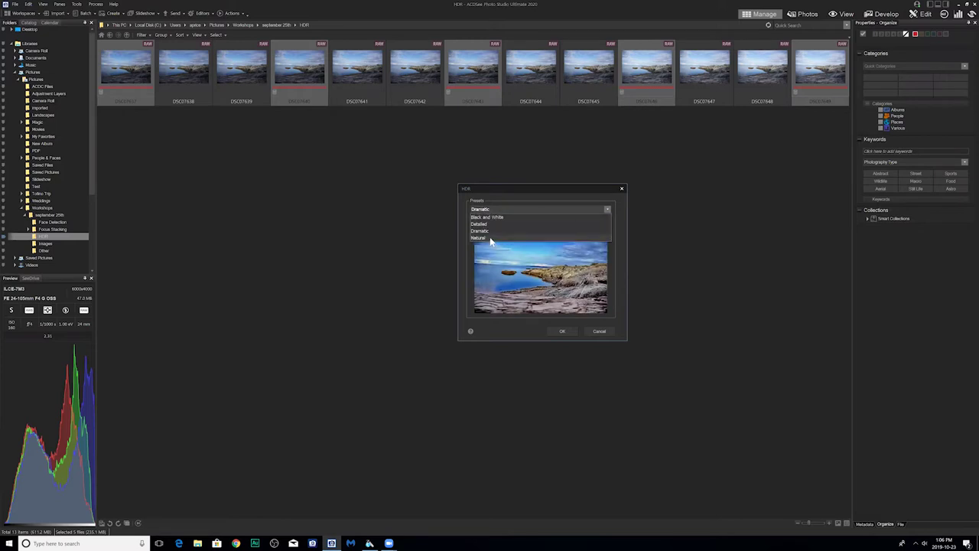
{"action": "left_click", "coordinate": [493, 238]}
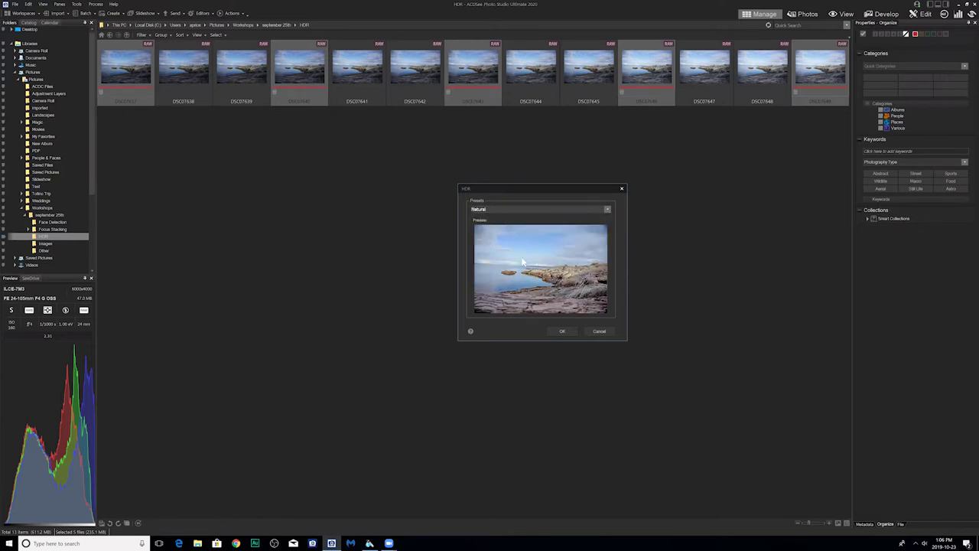
{"action": "left_click", "coordinate": [502, 210]}
{"action": "left_click", "coordinate": [487, 230]}
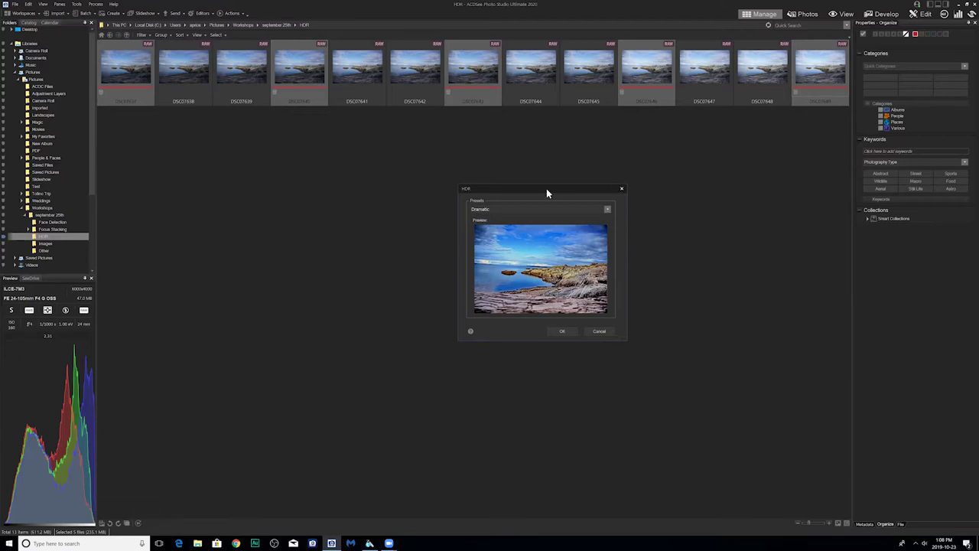
Step: Accept the Dramatic HDR merge and let alignment and merging finish
{"action": "left_click_drag", "start_coordinate": [547, 189], "coordinate": [520, 168]}
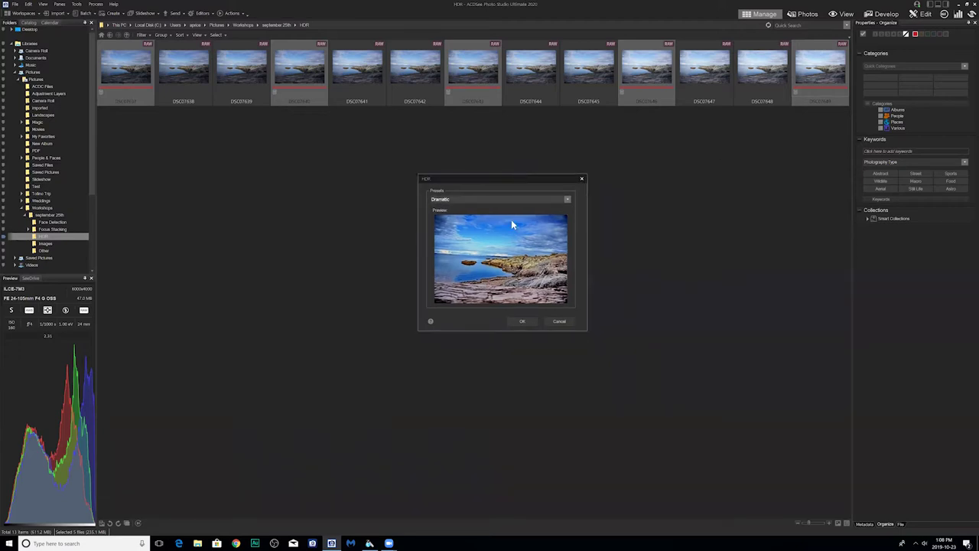
{"action": "left_click", "coordinate": [525, 321]}
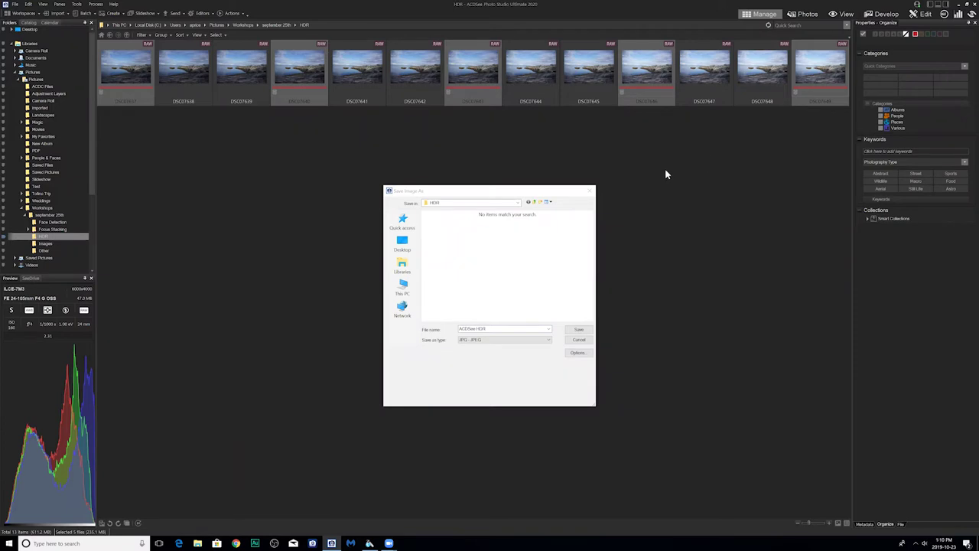
Step: Save the merged image as a TIFF, 'ACDSee HDR.tif', in the HDR folder
{"action": "left_click", "coordinate": [505, 282]}
{"action": "left_click", "coordinate": [490, 340]}
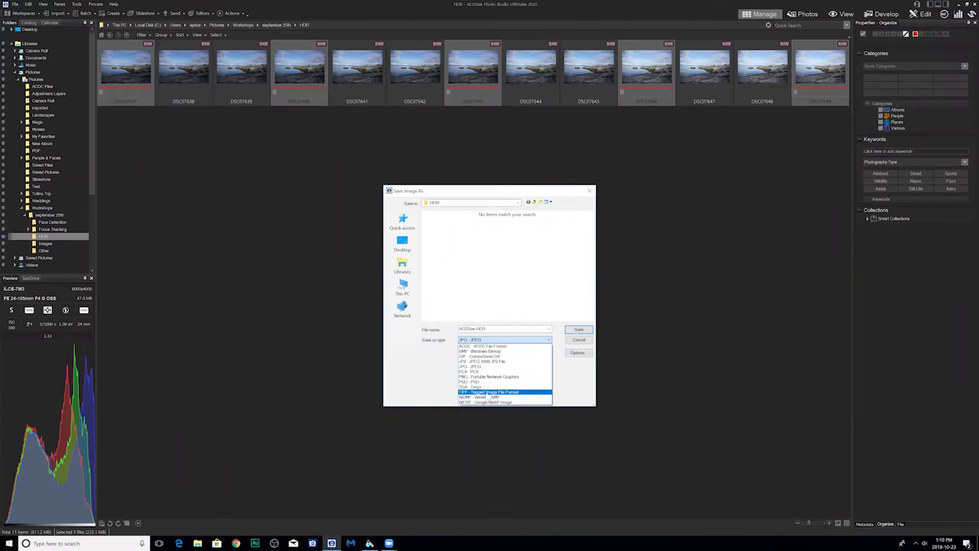
{"action": "left_click", "coordinate": [487, 393]}
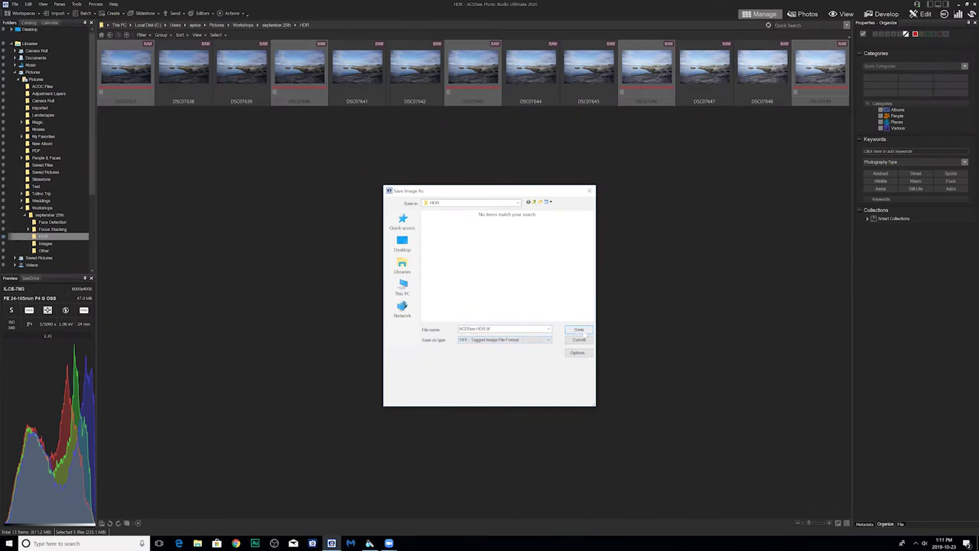
{"action": "left_click", "coordinate": [581, 331]}
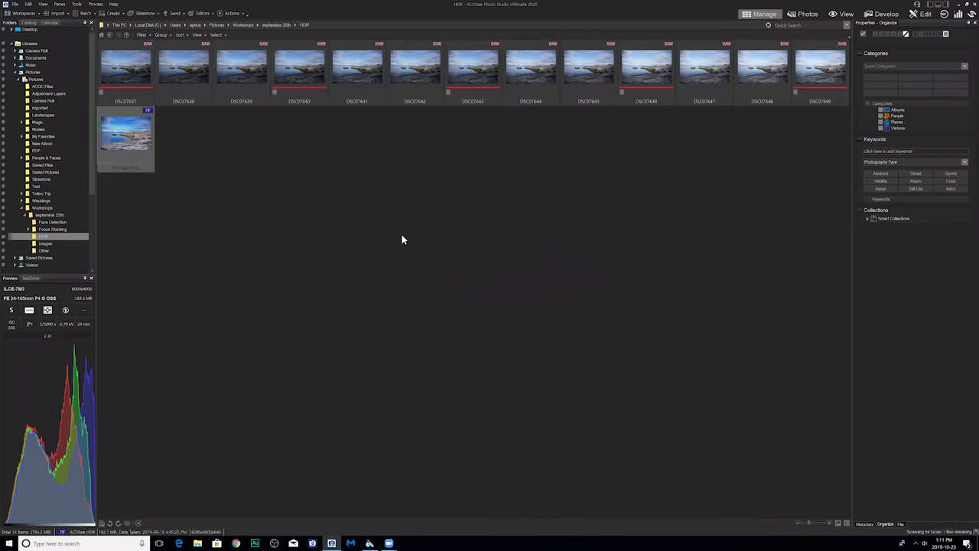
Step: Select ACDSee HDR.tif and view the merged shoreline image full size
{"action": "left_click", "coordinate": [130, 138]}
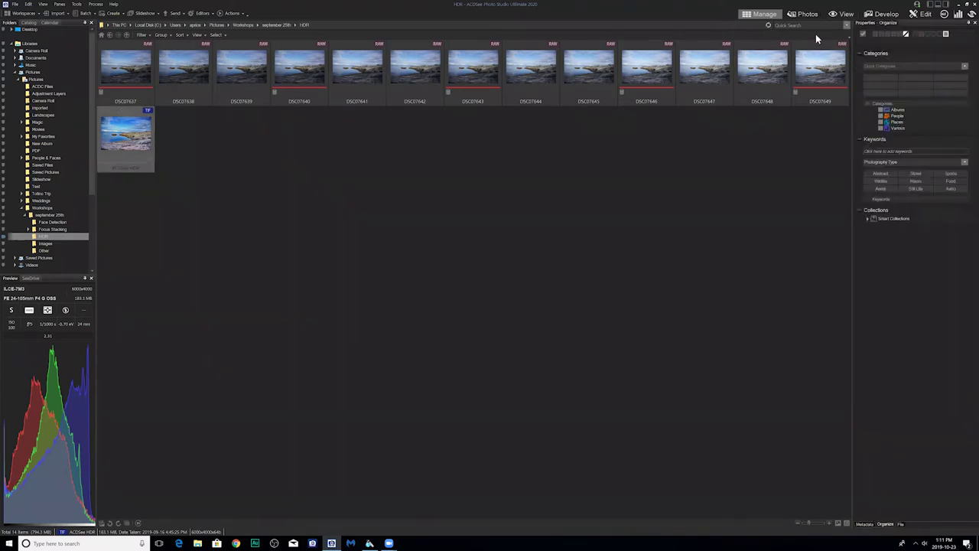
{"action": "left_click", "coordinate": [844, 14]}
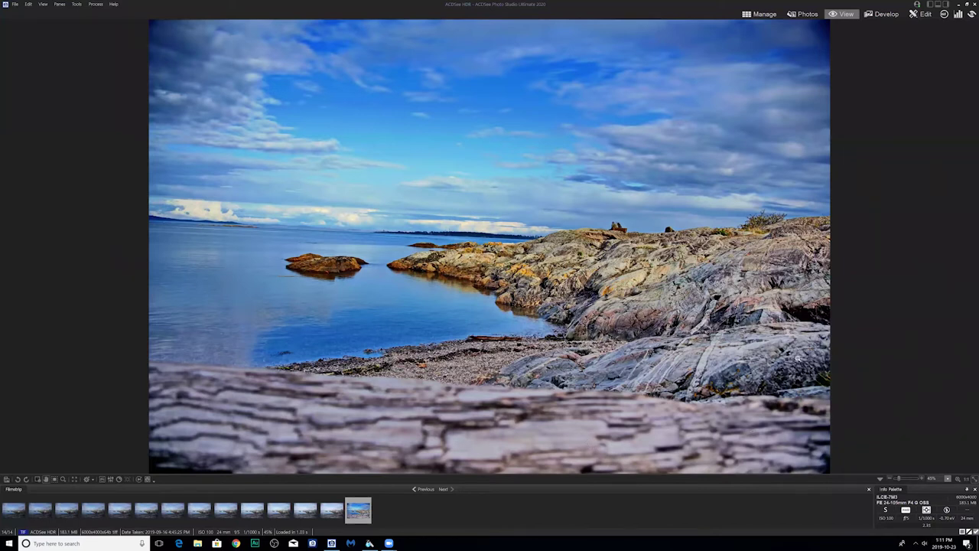
Step: Return to Manage mode to browse the HDR folder's RAW brackets and merged TIF
{"action": "left_click", "coordinate": [756, 16]}
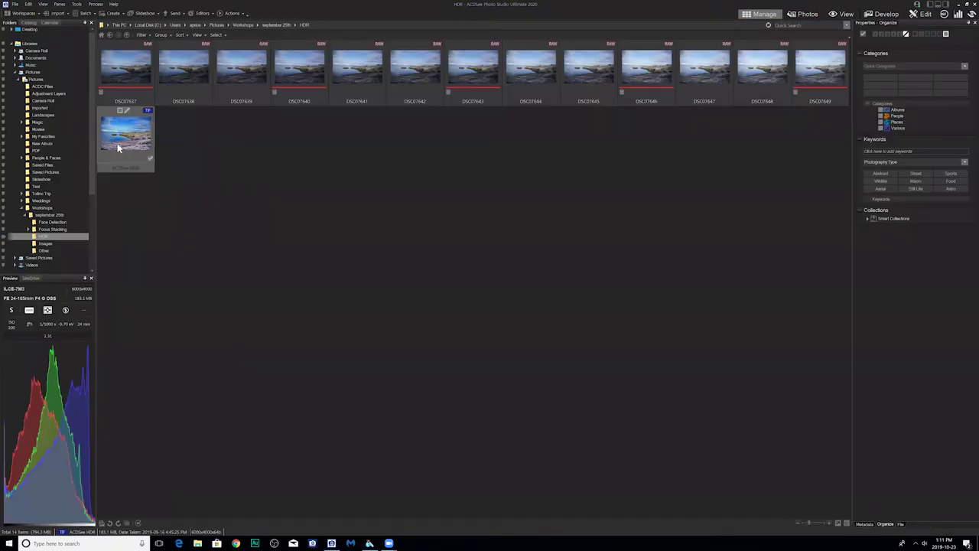
Step: In Edit mode, add a White Balance layer that slightly warms the temperature
{"action": "left_click", "coordinate": [915, 13]}
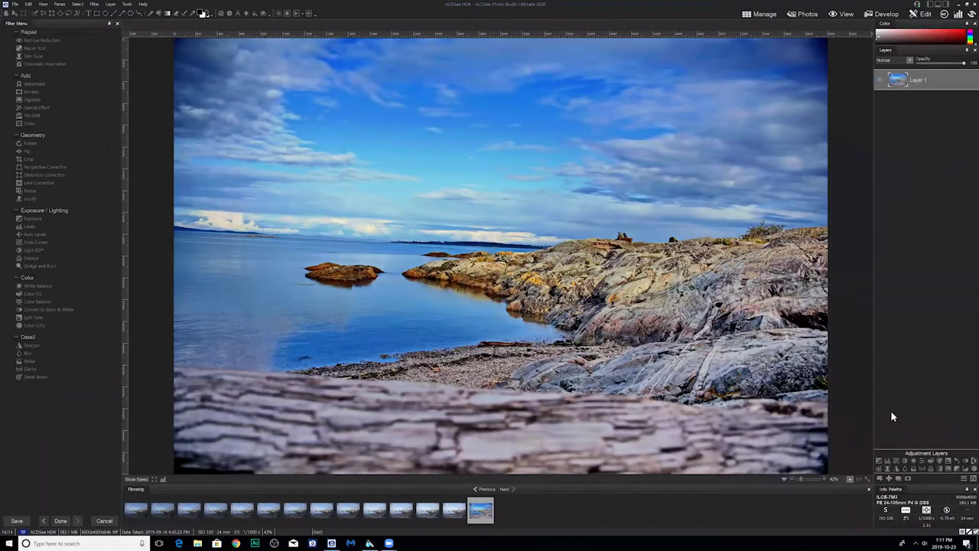
{"action": "left_click", "coordinate": [915, 462]}
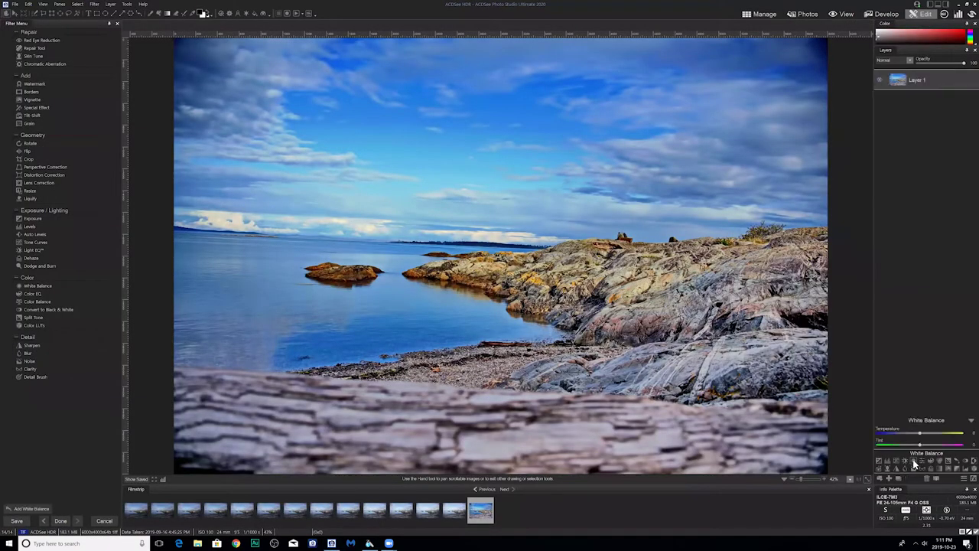
{"action": "left_click_drag", "start_coordinate": [925, 430], "coordinate": [929, 437]}
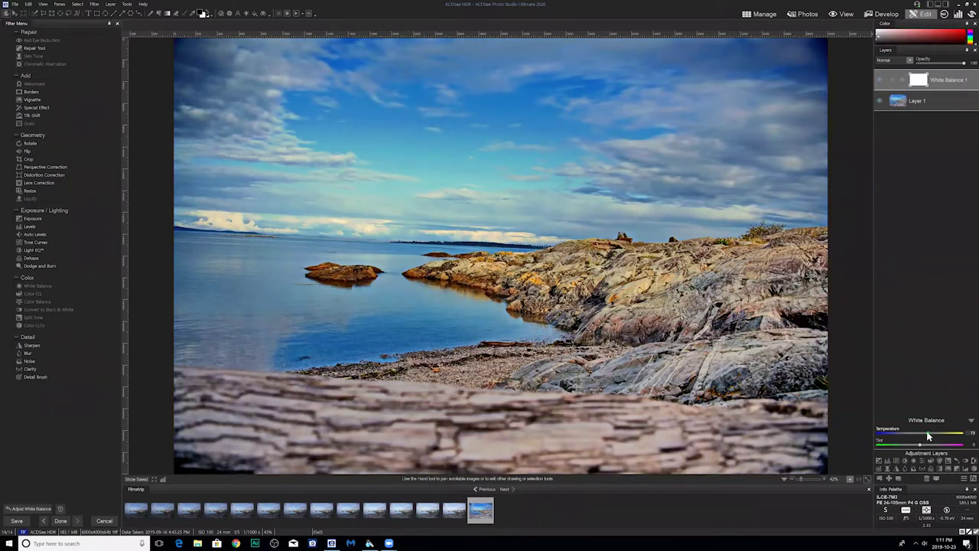
{"action": "left_click", "coordinate": [969, 422]}
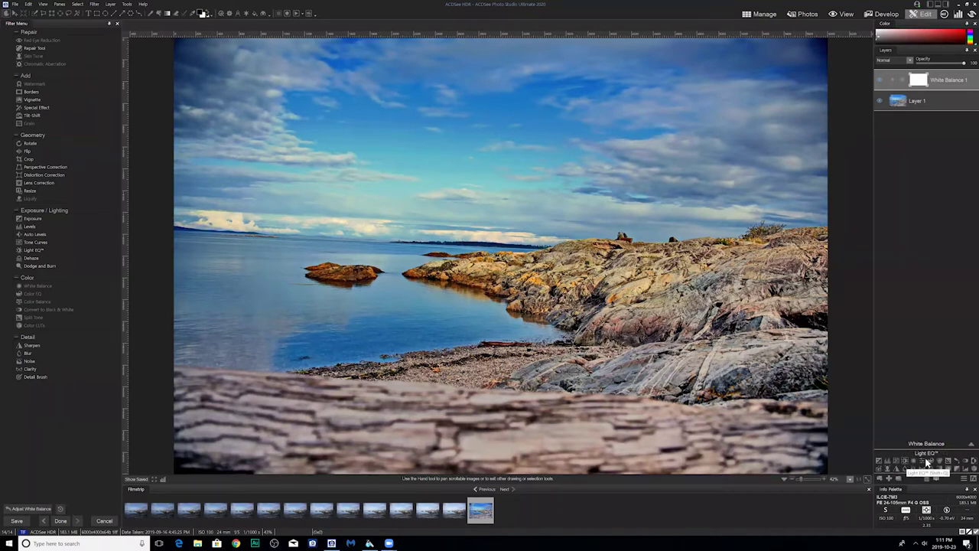
Step: Add a Vibrance adjustment layer that lowers the photo's saturation
{"action": "left_click", "coordinate": [912, 462]}
{"action": "left_click_drag", "start_coordinate": [920, 425], "coordinate": [911, 424]}
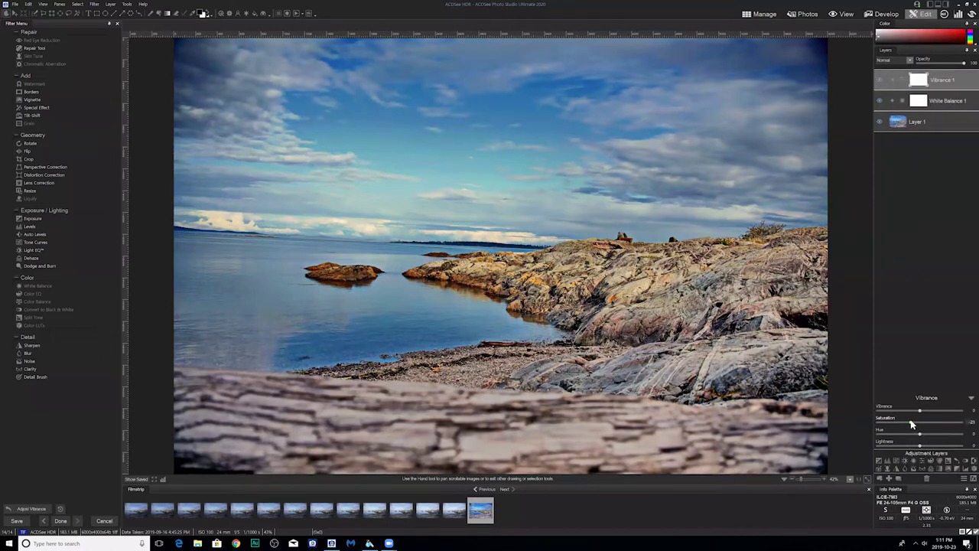
{"action": "left_click", "coordinate": [968, 400]}
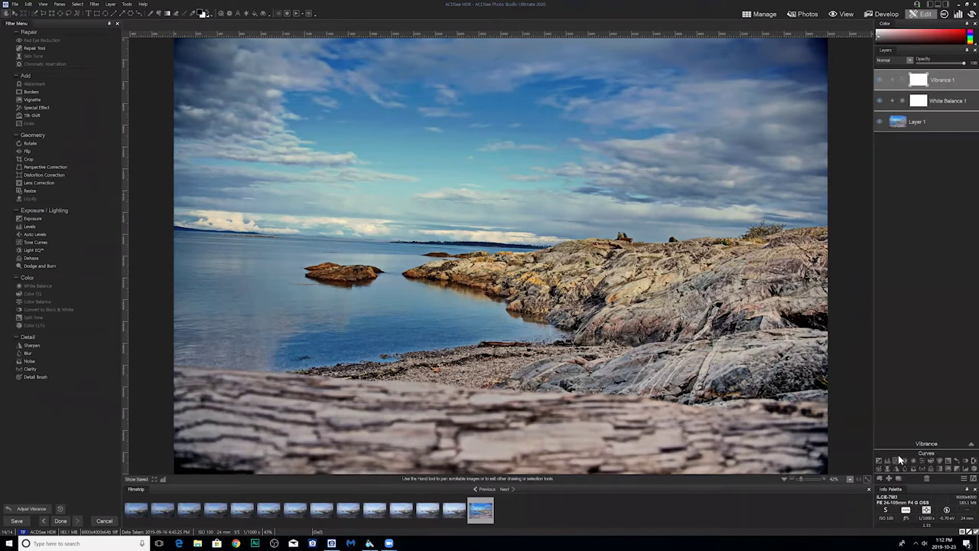
Step: Add a Curves adjustment layer with a point pulled down to darken the photo
{"action": "left_click", "coordinate": [900, 460]}
{"action": "left_click", "coordinate": [922, 404]}
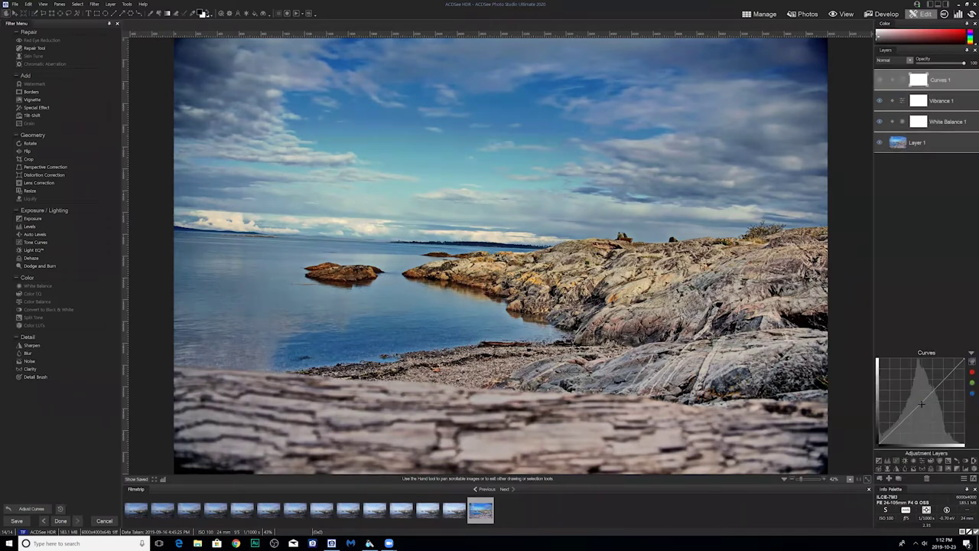
{"action": "left_click_drag", "start_coordinate": [926, 401], "coordinate": [931, 393]}
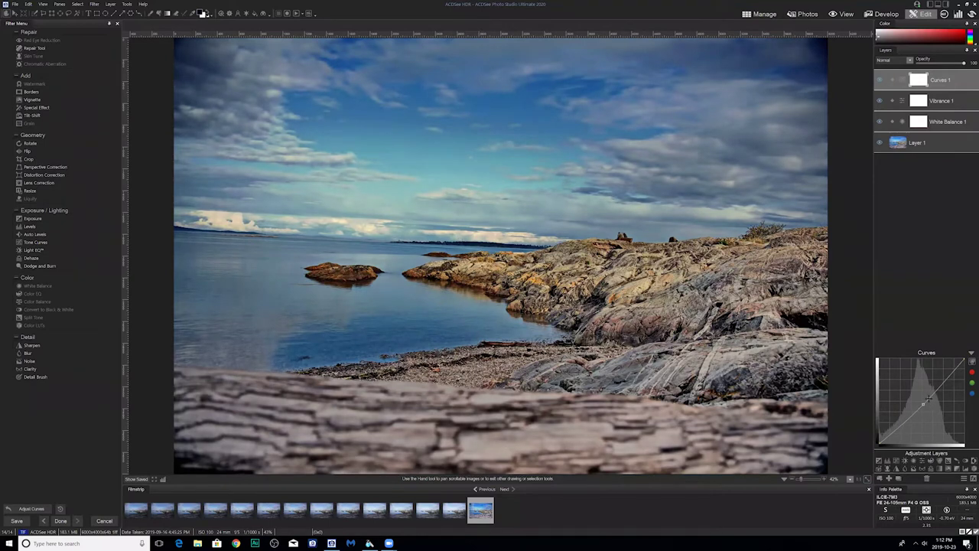
{"action": "left_click", "coordinate": [969, 355]}
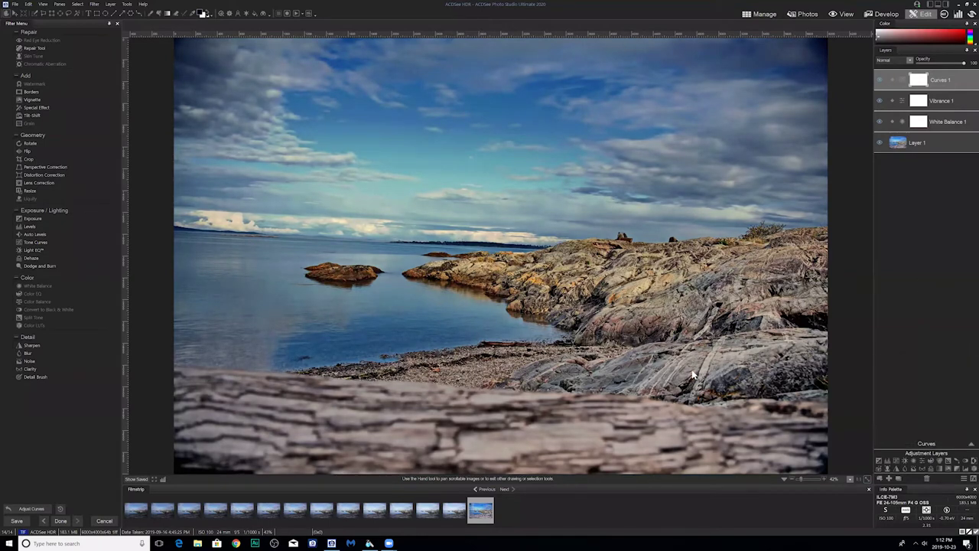
Step: Compare the edit against the saved original, then finish editing to bring up the save prompt
{"action": "left_click", "coordinate": [136, 481]}
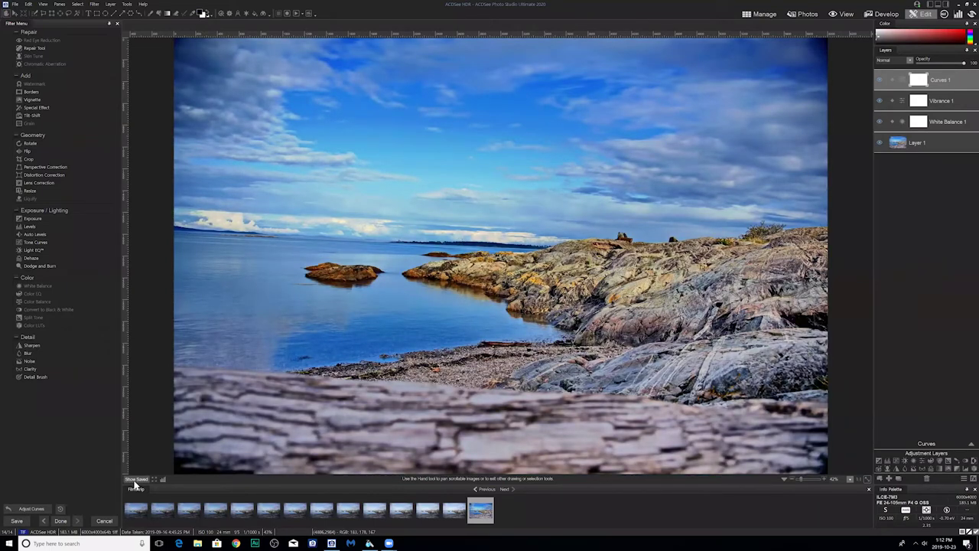
{"action": "left_click_drag", "start_coordinate": [136, 483], "coordinate": [138, 482]}
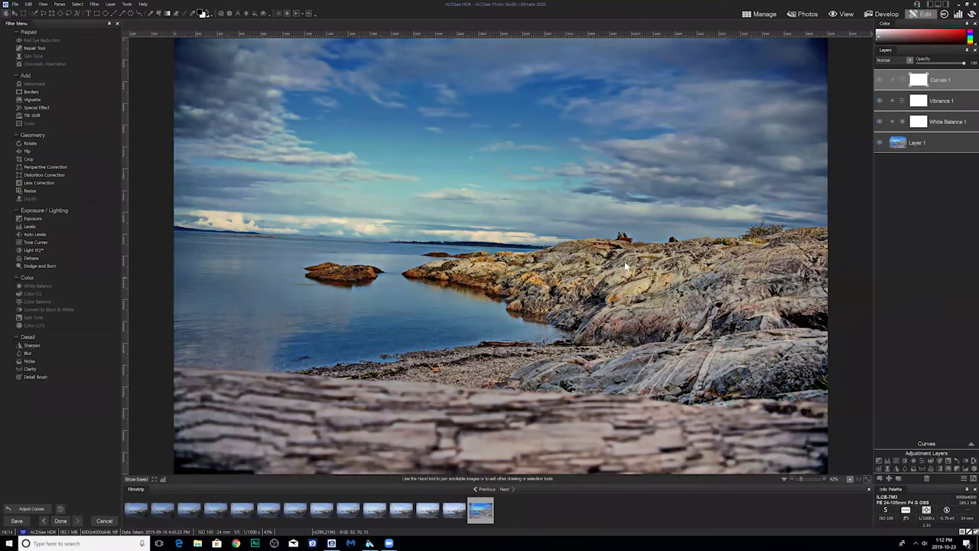
{"action": "left_click", "coordinate": [60, 522]}
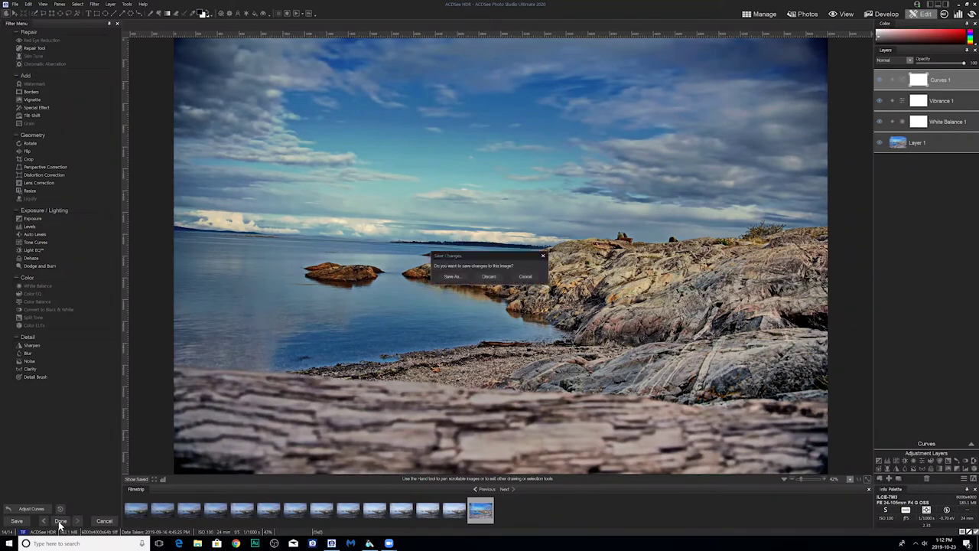
Step: Save the edited image as a new flattened TIFF, ACDSee HDR2
{"action": "left_click", "coordinate": [456, 277]}
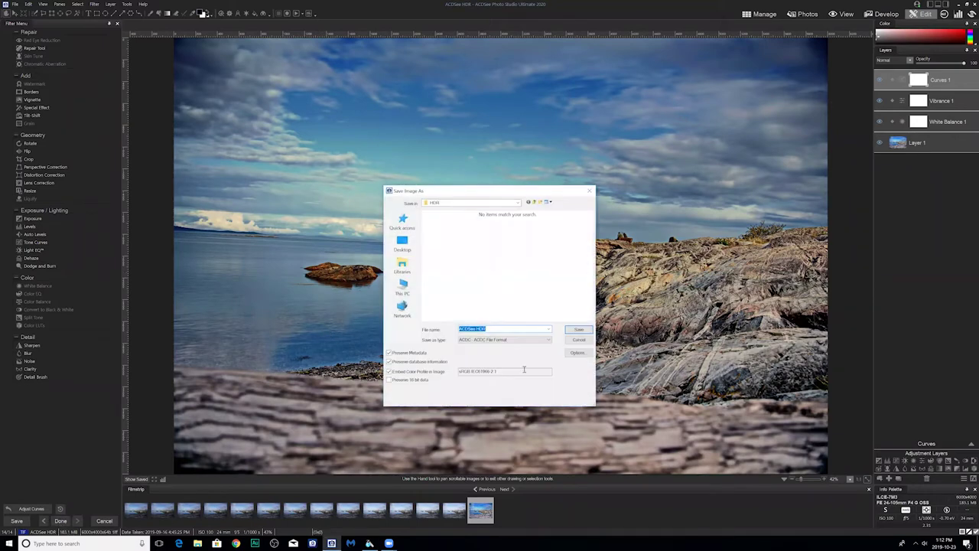
{"action": "left_click", "coordinate": [499, 341]}
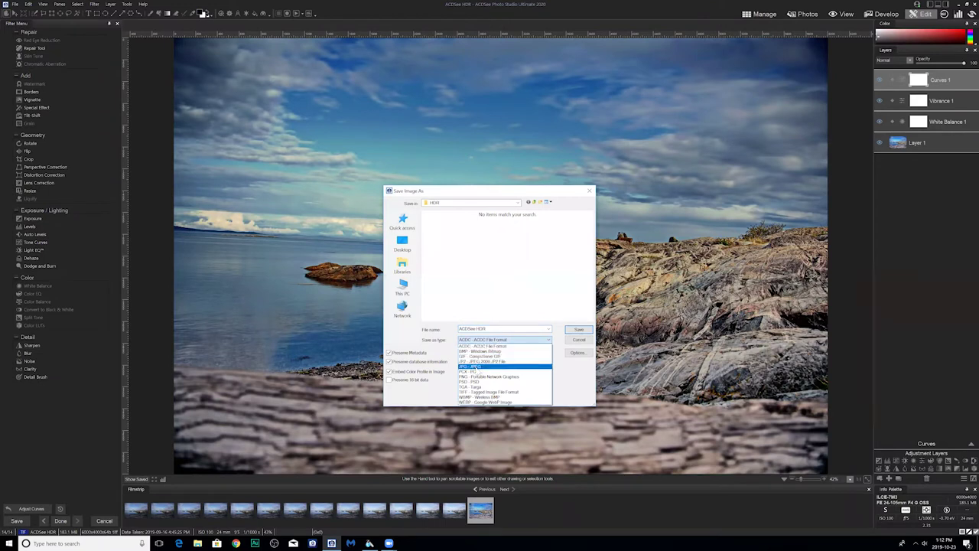
{"action": "left_click", "coordinate": [479, 392]}
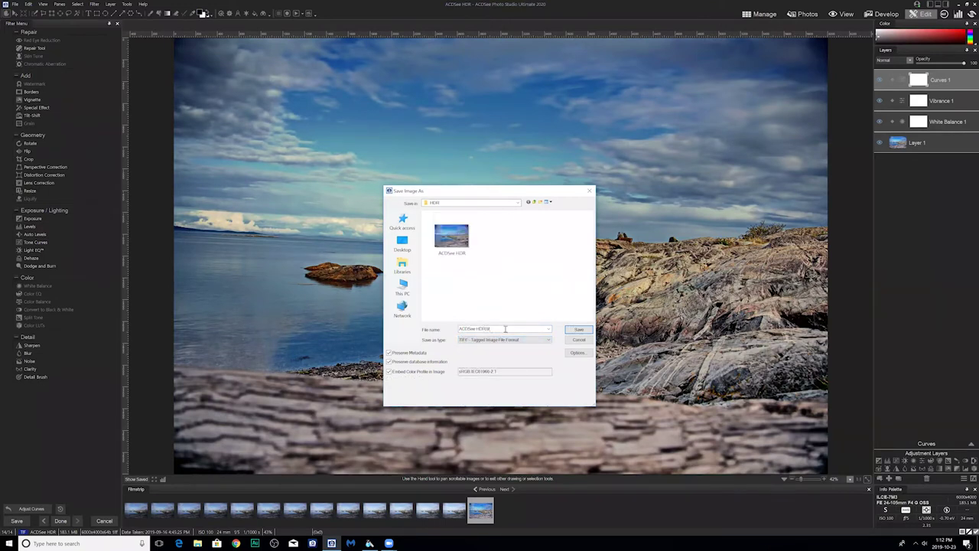
{"action": "left_click", "coordinate": [579, 330]}
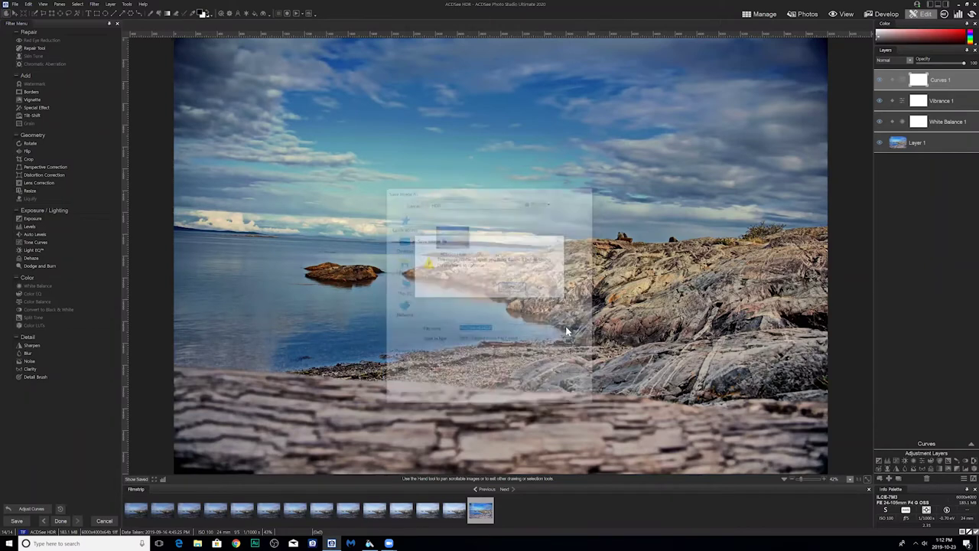
{"action": "left_click", "coordinate": [515, 288]}
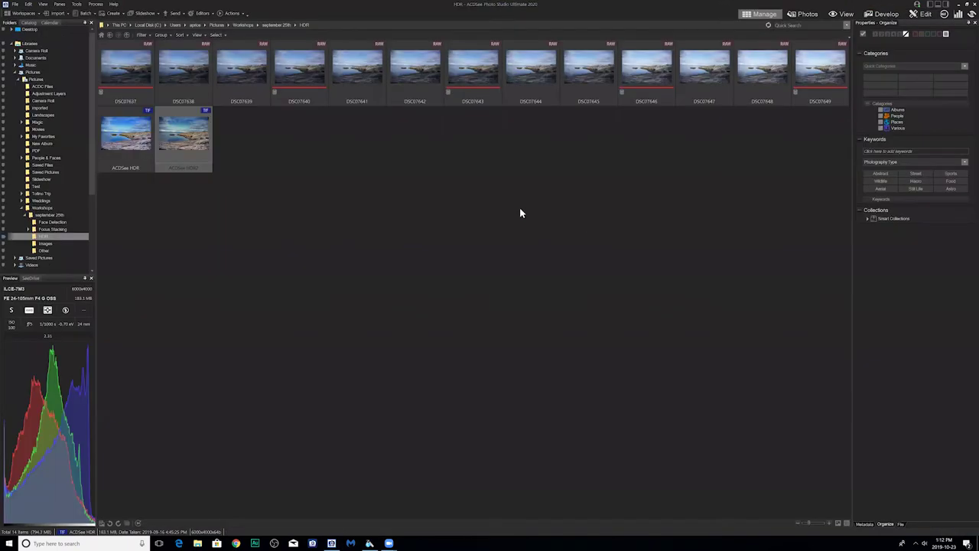
Step: Select raw DSC07643 together with ACDSee HDR2 and compare them side by side
{"action": "left_click", "coordinate": [482, 68]}
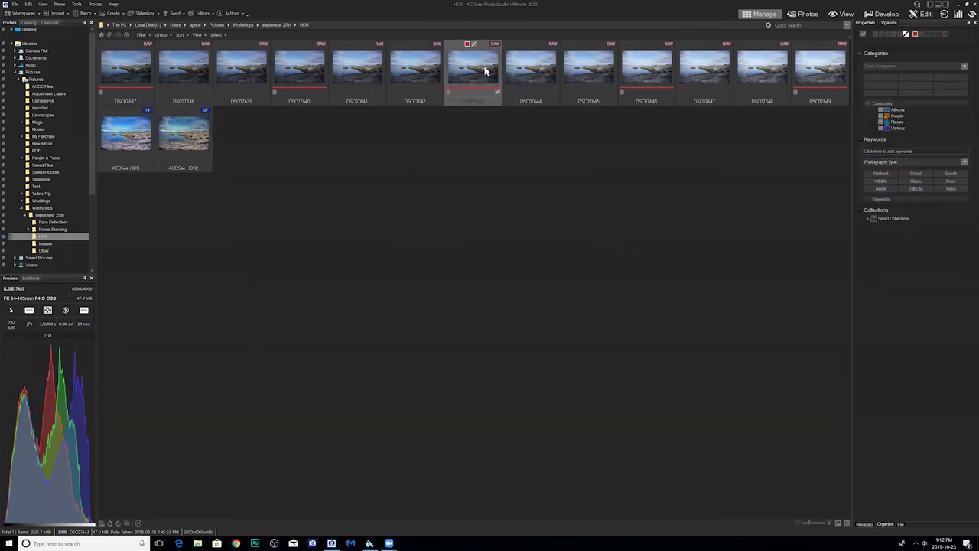
{"action": "left_click", "coordinate": [188, 141], "text": "ctrl"}
{"action": "right_click", "coordinate": [185, 138]}
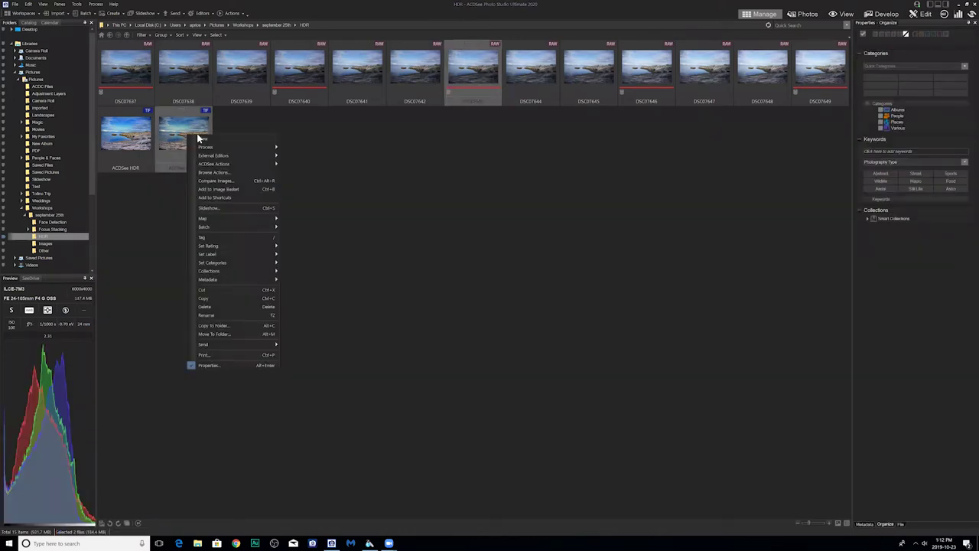
{"action": "mouse_move", "coordinate": [228, 150]}
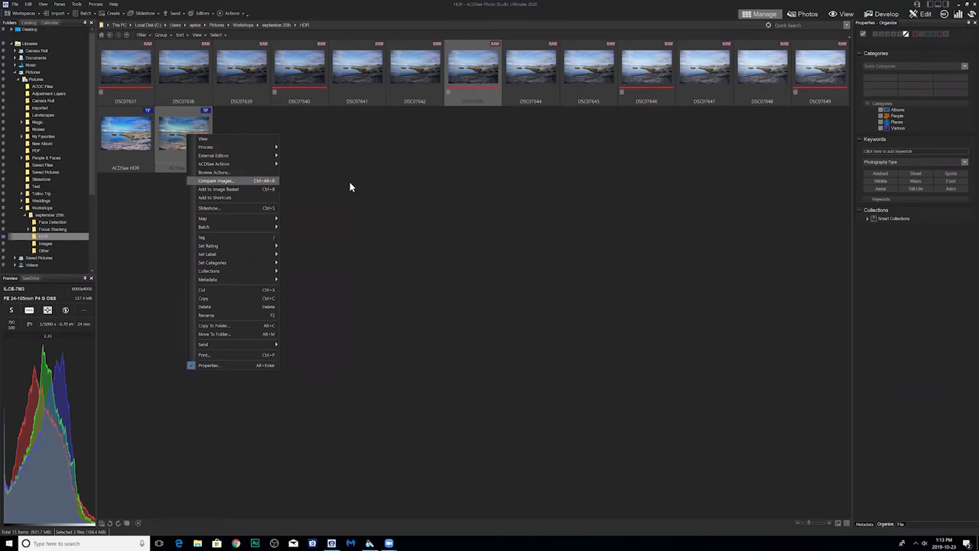
{"action": "key", "text": "Escape"}
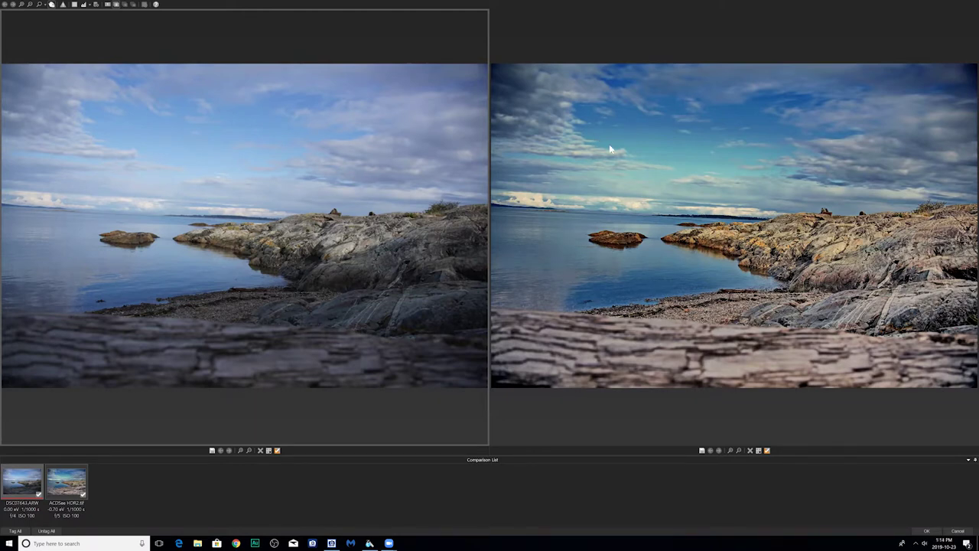
Step: Inspect the ACDSee HDR2 and DSC07643 panes in turn, then close Compare Images
{"action": "left_click", "coordinate": [589, 443]}
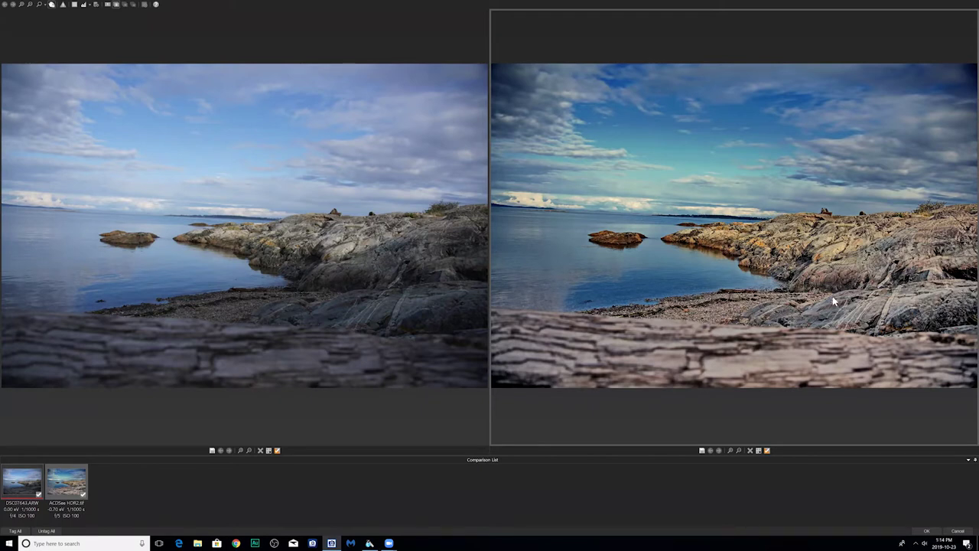
{"action": "left_click", "coordinate": [267, 304]}
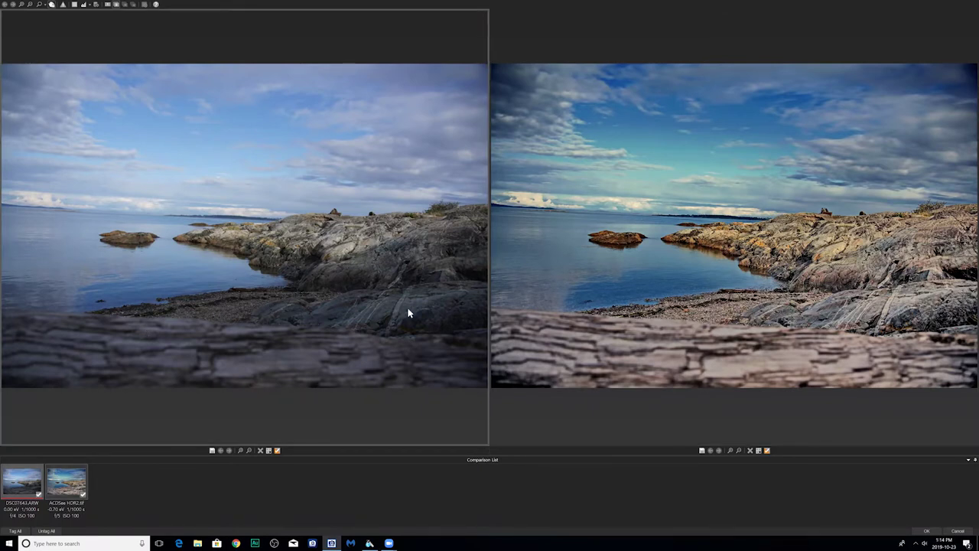
{"action": "left_click", "coordinate": [767, 294]}
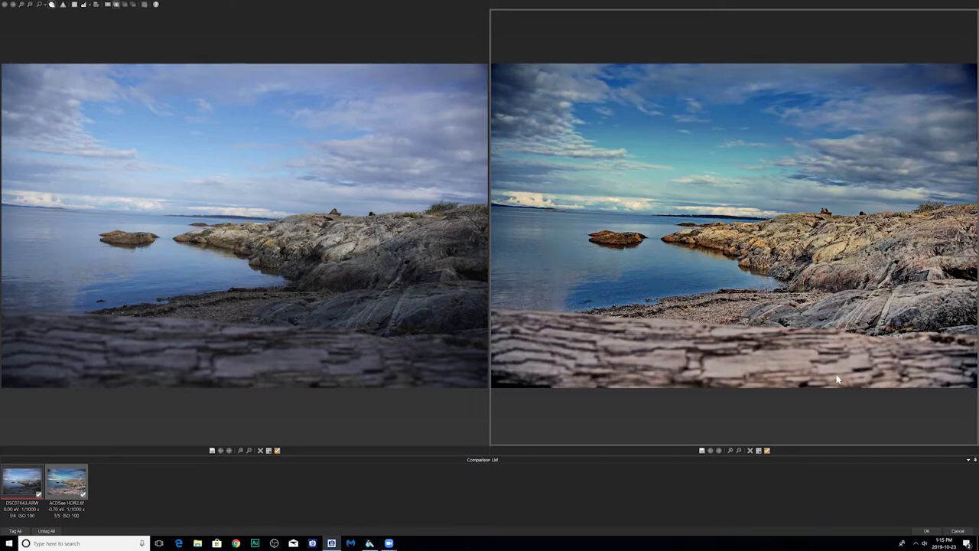
{"action": "left_click", "coordinate": [962, 532]}
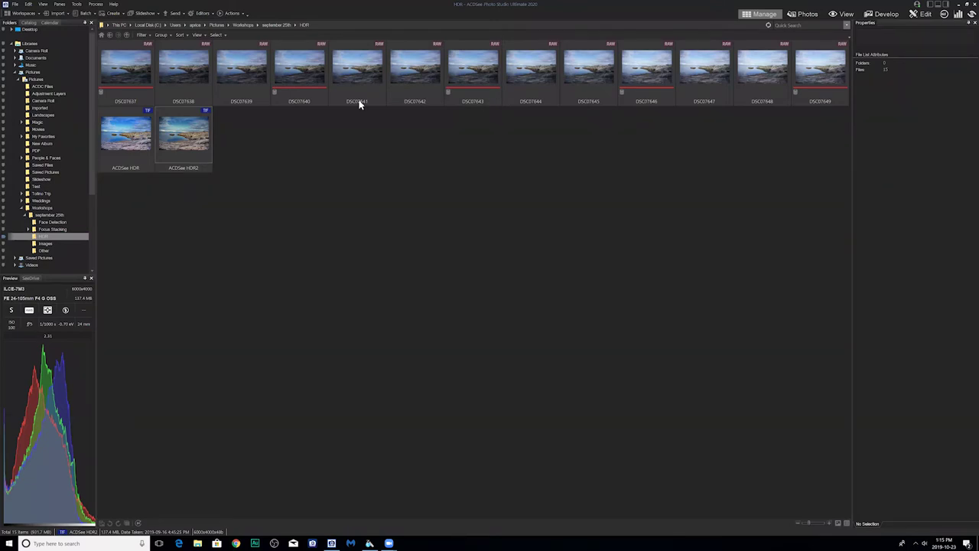
Step: Open the Focus Stacking folder under september 25th and view DSC06470 full size
{"action": "left_click", "coordinate": [110, 35]}
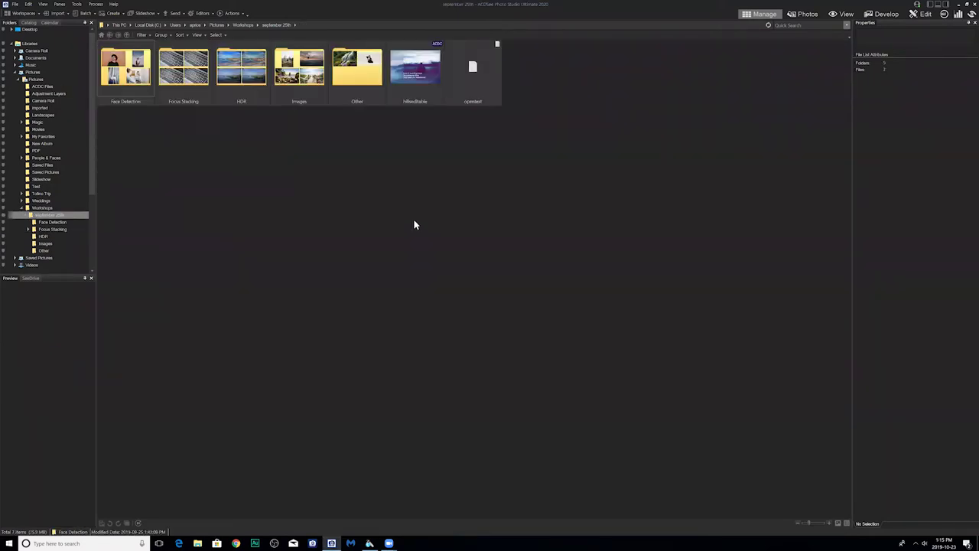
{"action": "double_click", "coordinate": [183, 75]}
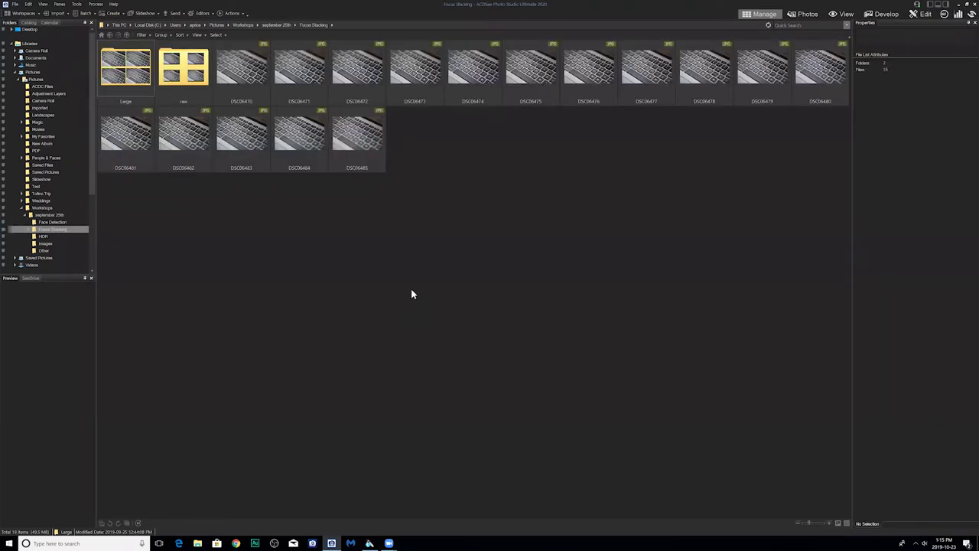
{"action": "left_click", "coordinate": [257, 69]}
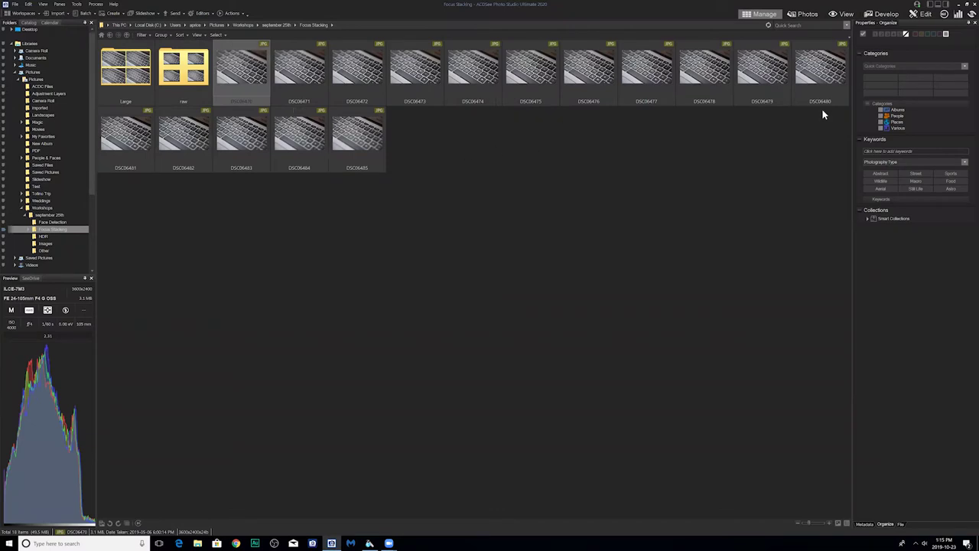
{"action": "left_click", "coordinate": [842, 13]}
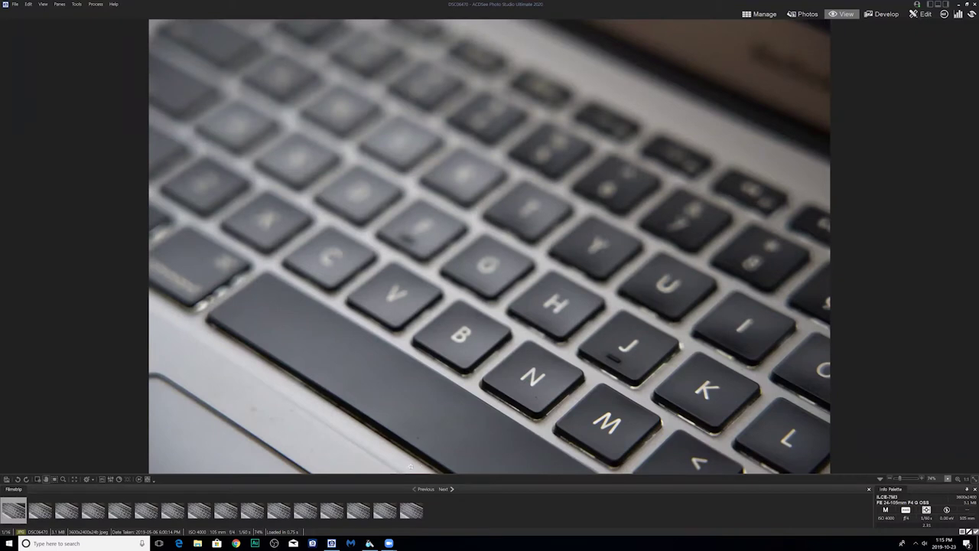
Step: Review all 16 keyboard shots in the filmstrip, back to DSC06470, then return to Manage mode
{"action": "left_click", "coordinate": [45, 513]}
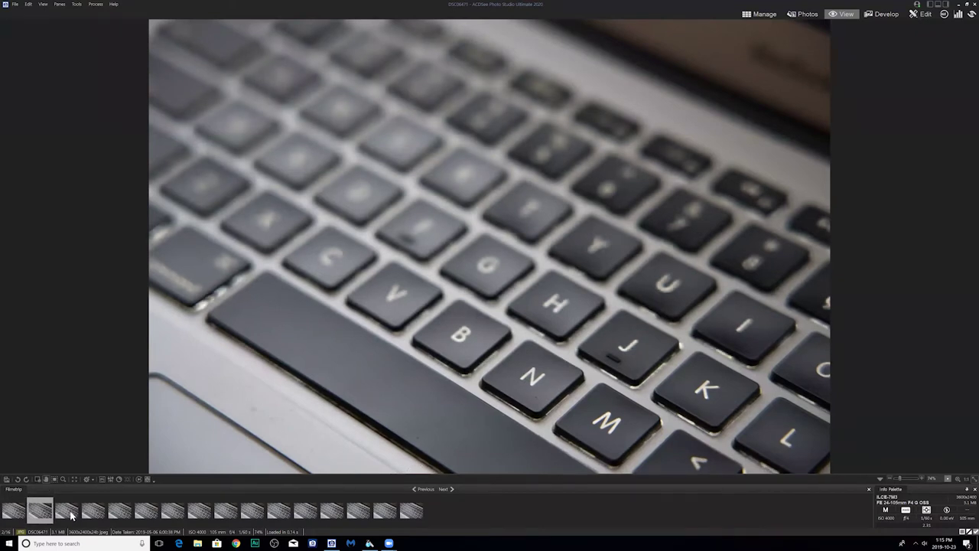
{"action": "left_click", "coordinate": [75, 514]}
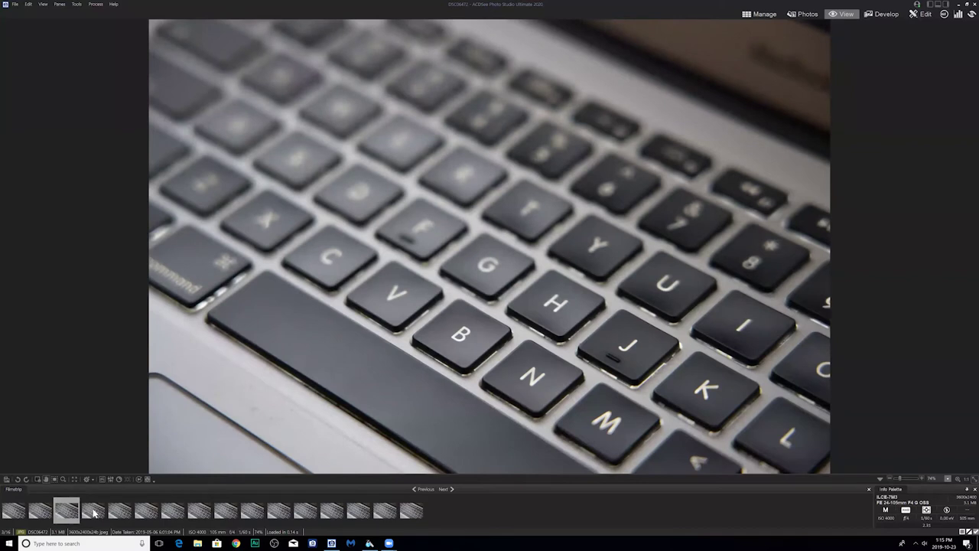
{"action": "left_click", "coordinate": [95, 513]}
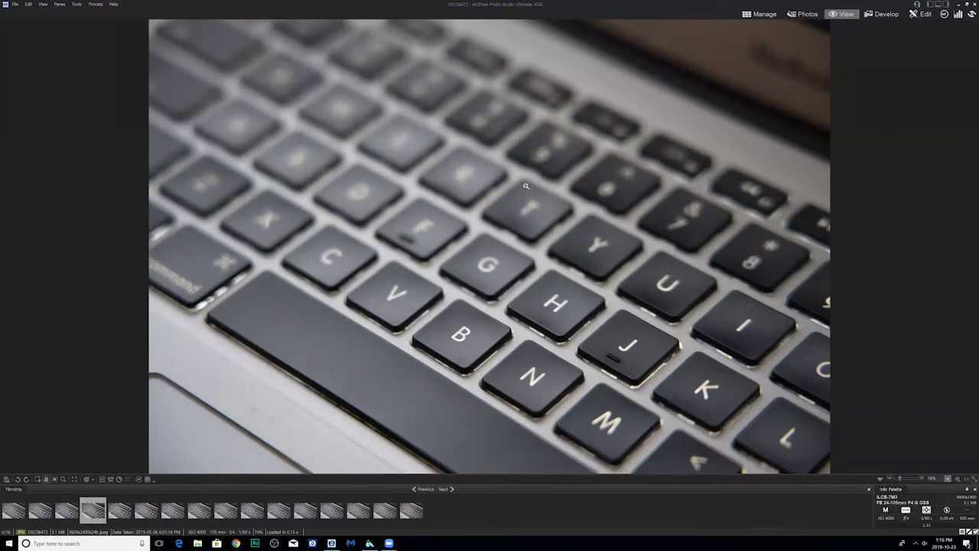
{"action": "left_click", "coordinate": [121, 516]}
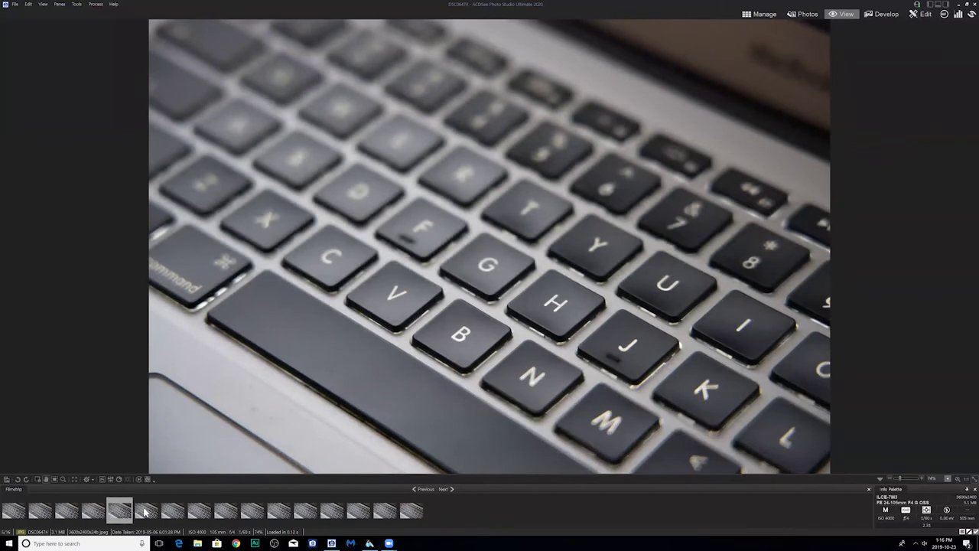
{"action": "left_click", "coordinate": [145, 512]}
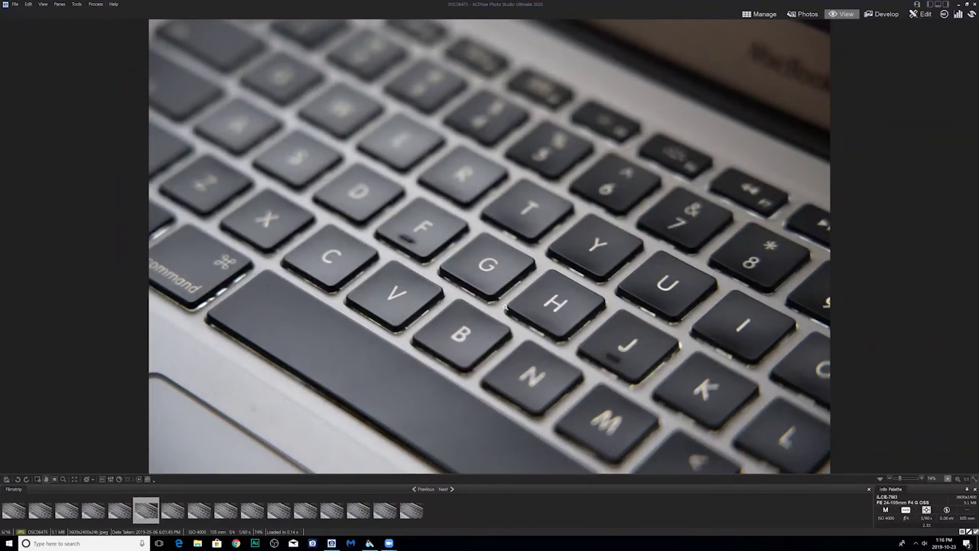
{"action": "left_click", "coordinate": [174, 513]}
{"action": "left_click", "coordinate": [200, 511]}
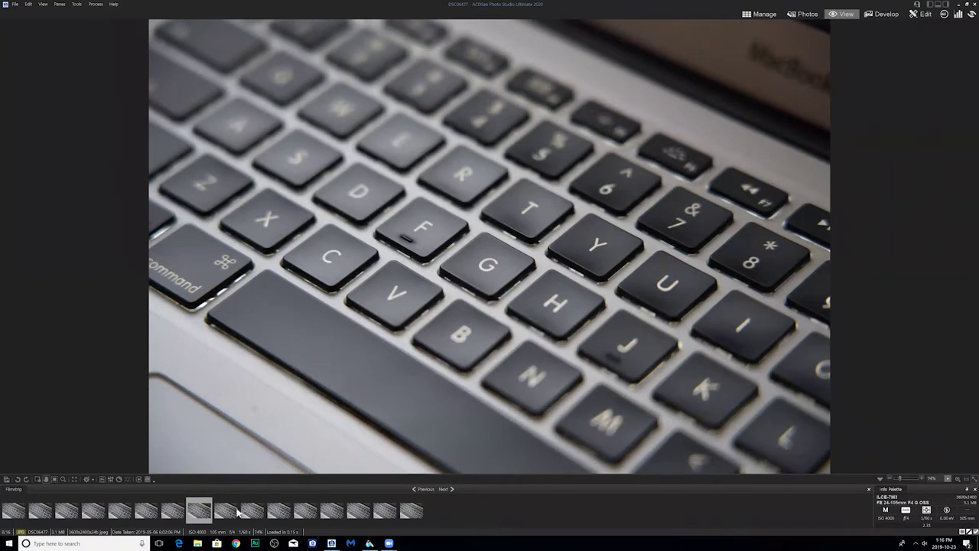
{"action": "left_click", "coordinate": [226, 511]}
{"action": "left_click", "coordinate": [254, 511]}
{"action": "left_click", "coordinate": [272, 513]}
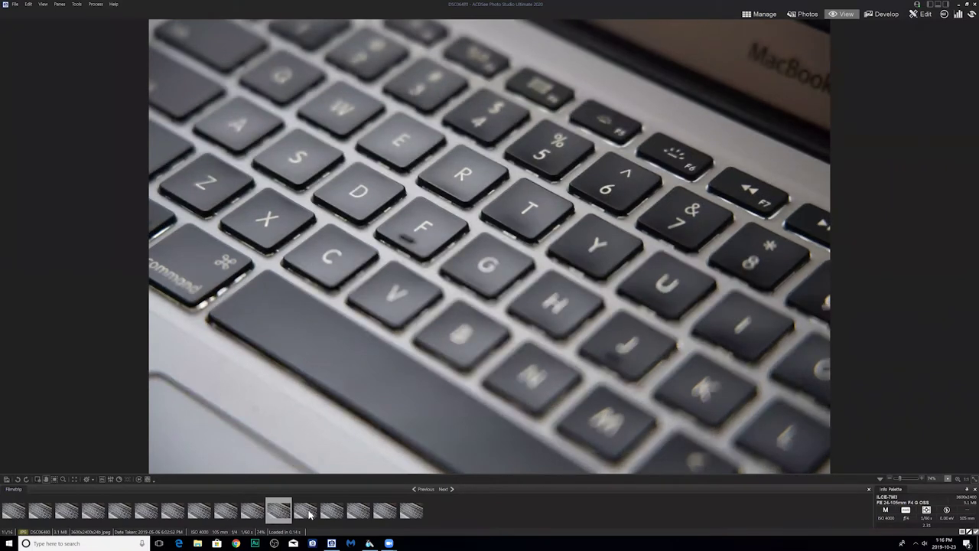
{"action": "left_click", "coordinate": [308, 512]}
{"action": "left_click", "coordinate": [340, 511]}
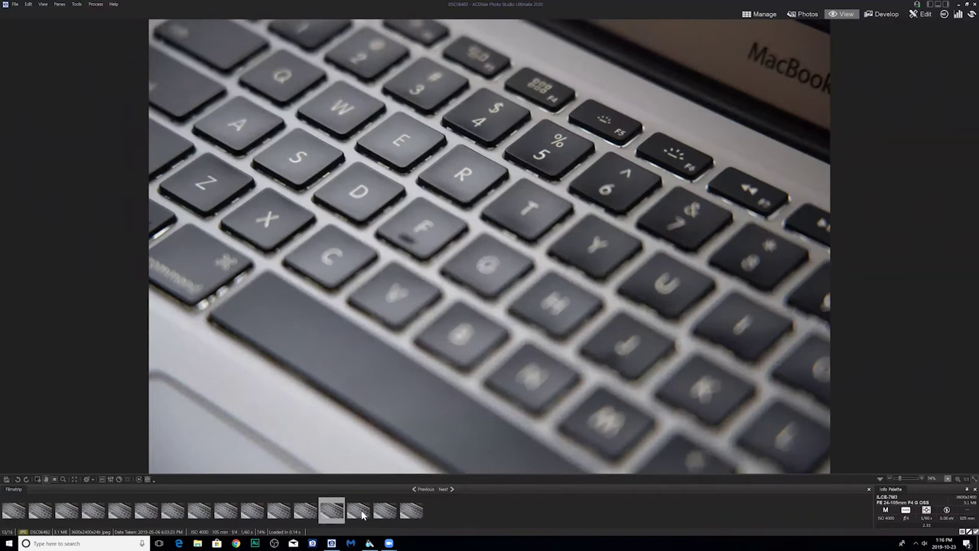
{"action": "left_click", "coordinate": [365, 513]}
{"action": "left_click", "coordinate": [390, 513]}
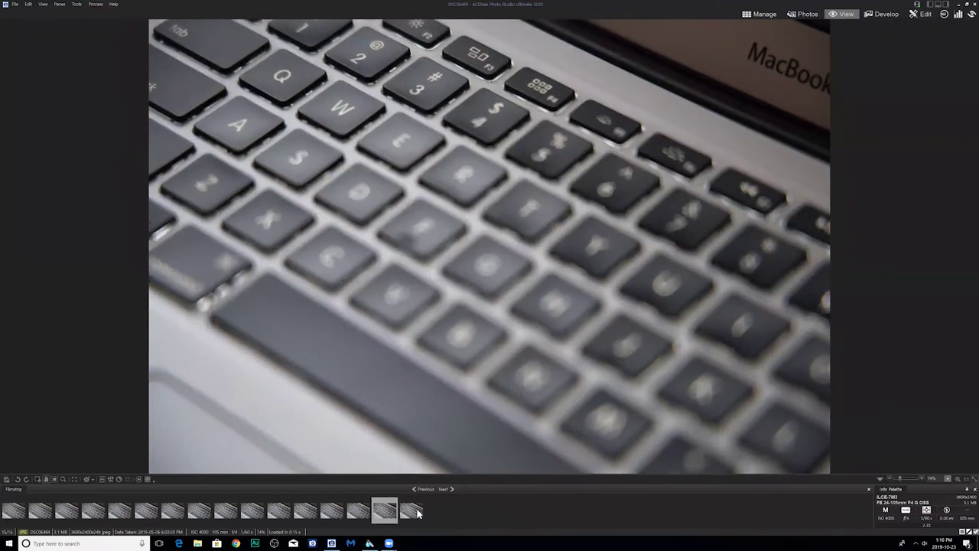
{"action": "left_click", "coordinate": [415, 513]}
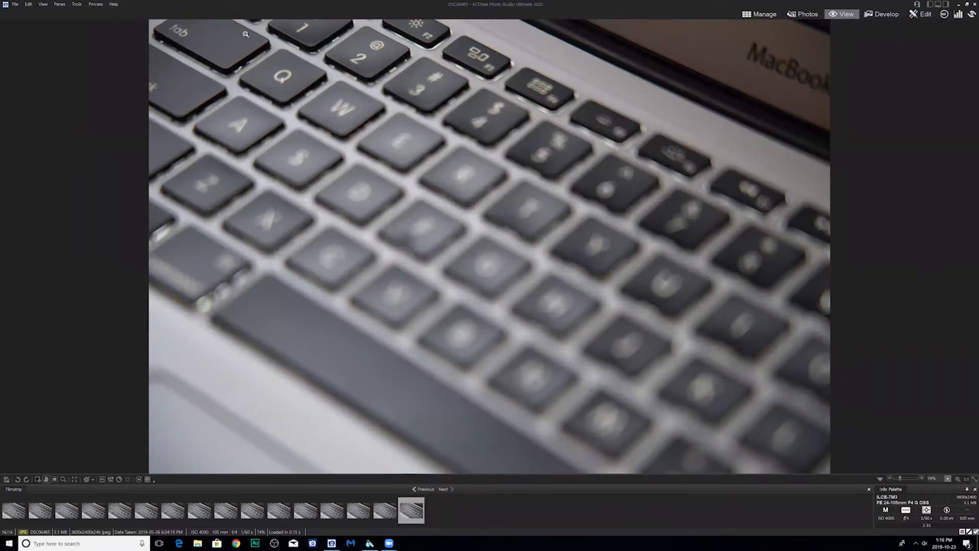
{"action": "left_click", "coordinate": [22, 515]}
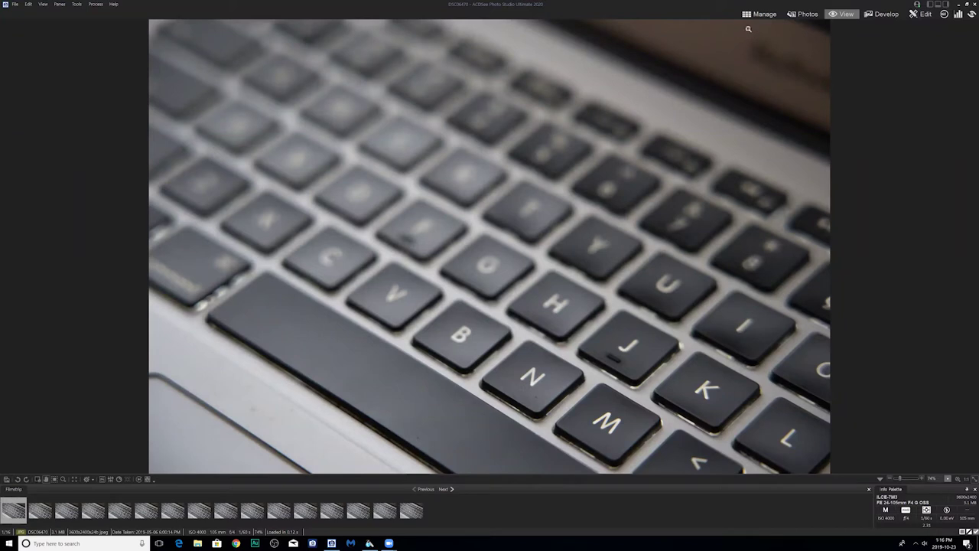
{"action": "left_click", "coordinate": [756, 14]}
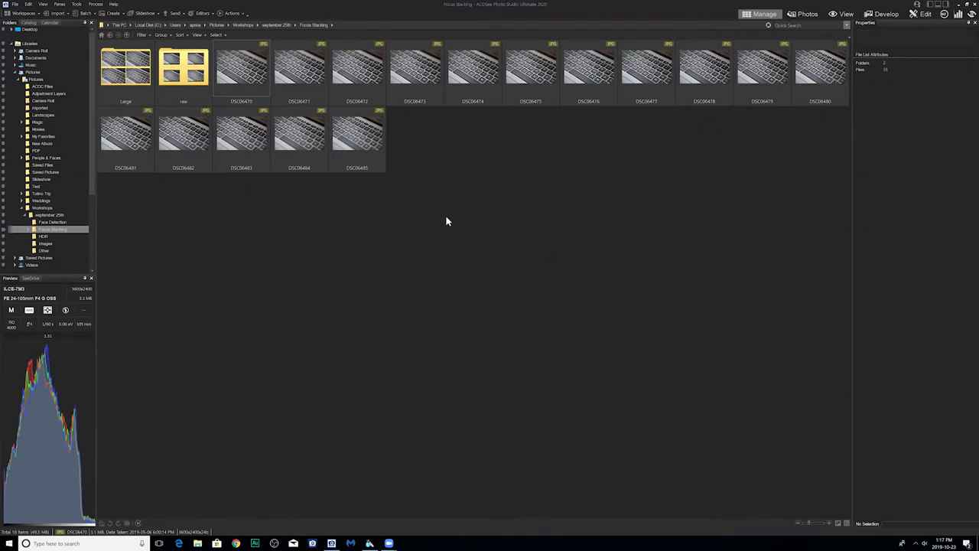
Step: Select the 16 shots DSC06470 through DSC06485 and open the Process menu
{"action": "left_click", "coordinate": [247, 65]}
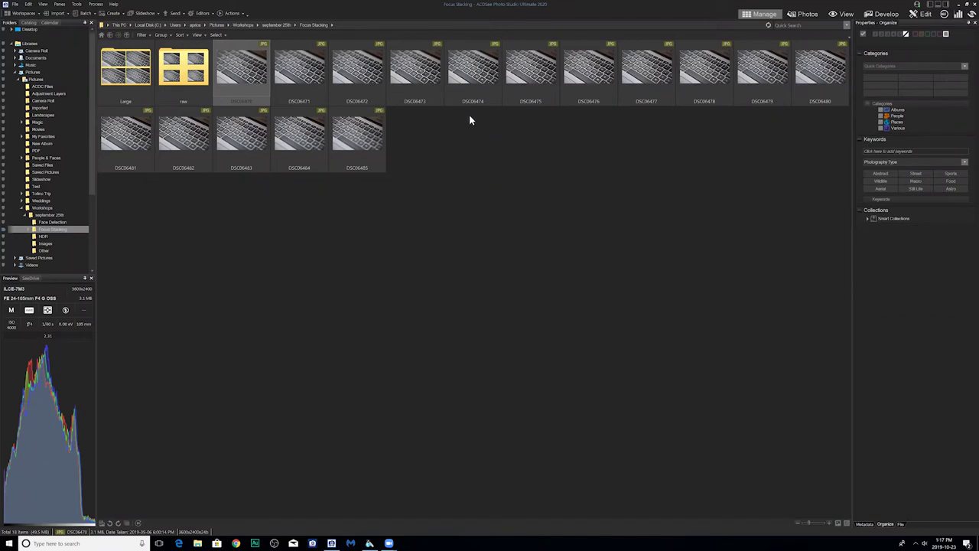
{"action": "left_click", "coordinate": [374, 145], "text": "shift"}
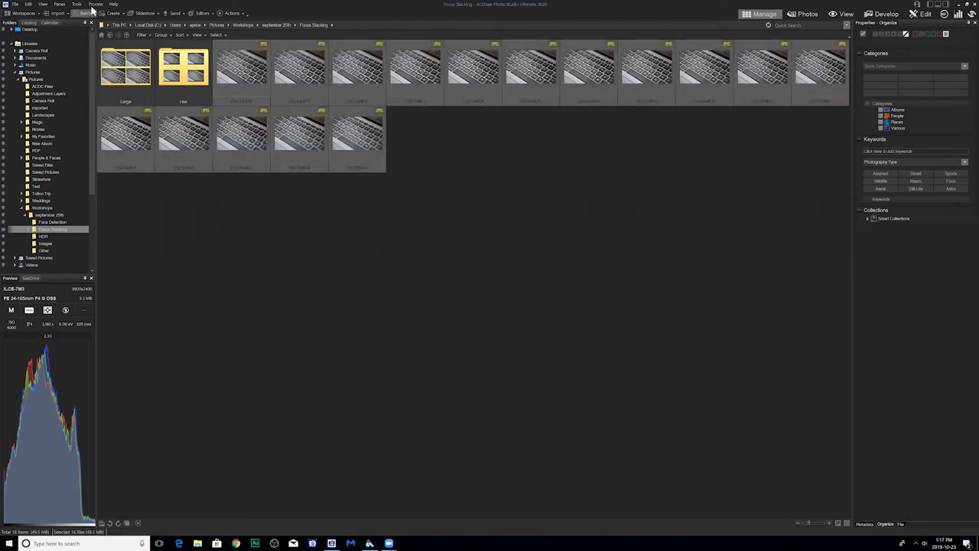
{"action": "left_click", "coordinate": [94, 4]}
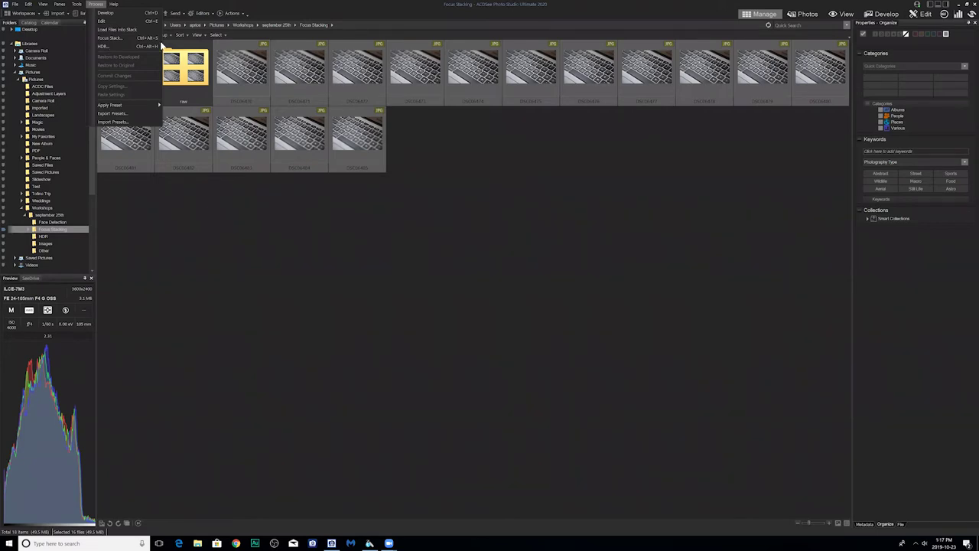
Step: Run Focus Stack on the 16 keyboard shots and proceed past the warning
{"action": "left_click", "coordinate": [112, 38]}
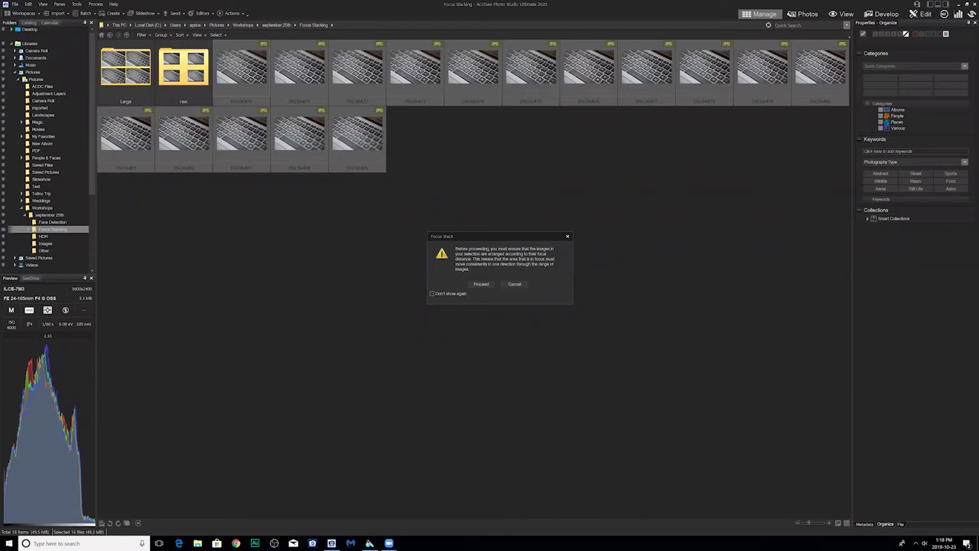
{"action": "left_click", "coordinate": [503, 235]}
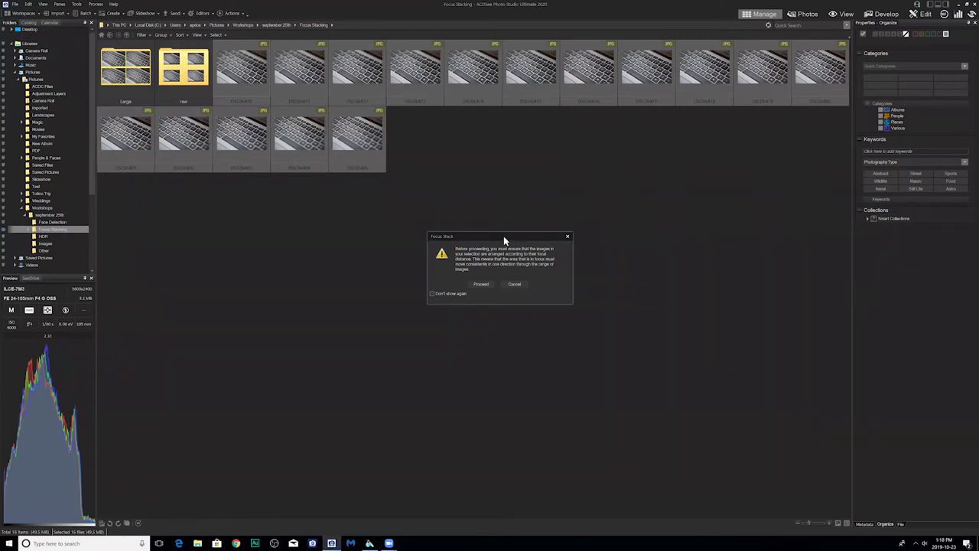
{"action": "left_click", "coordinate": [480, 284]}
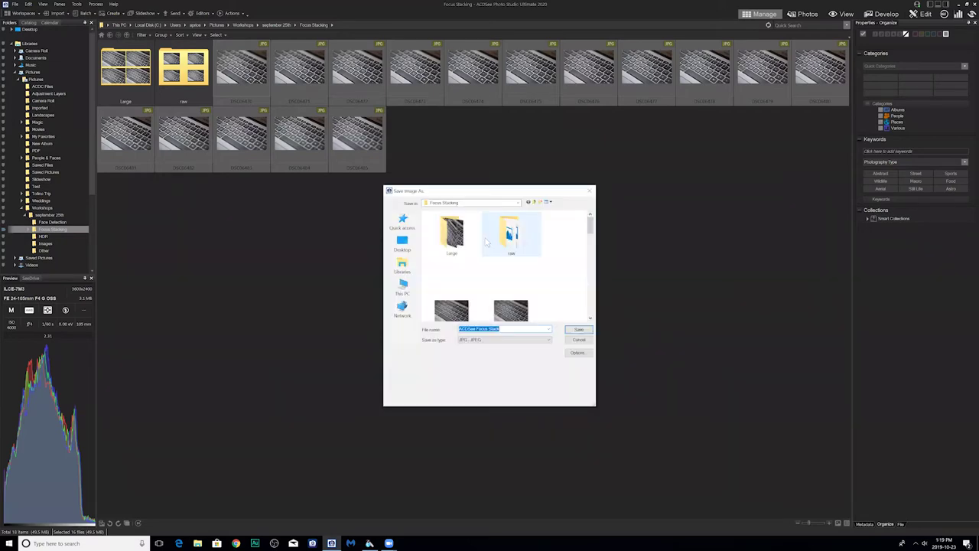
Step: In the Save Image As dialog, check that JPG is the Save as type
{"action": "scroll", "coordinate": [486, 242], "scroll_direction": "down", "scroll_amount": 2}
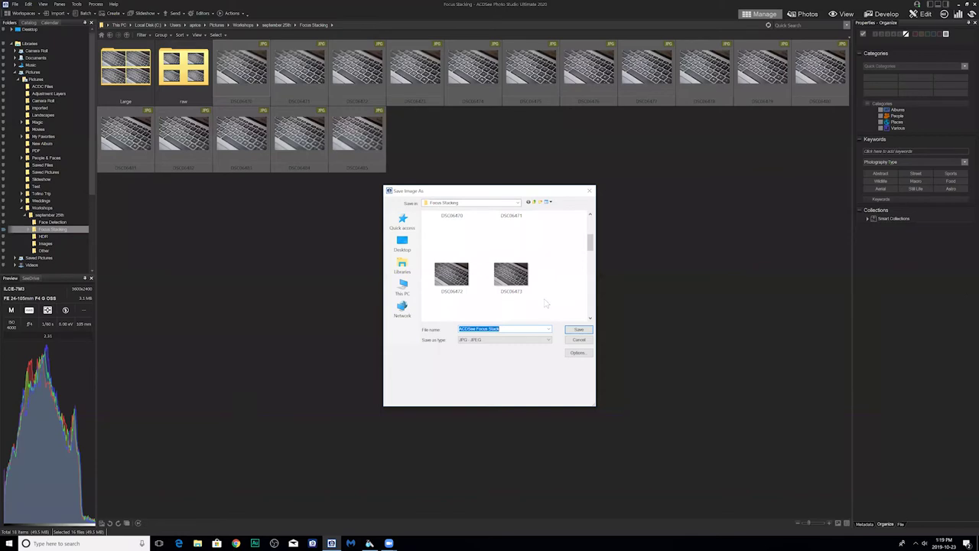
{"action": "key", "text": "Return"}
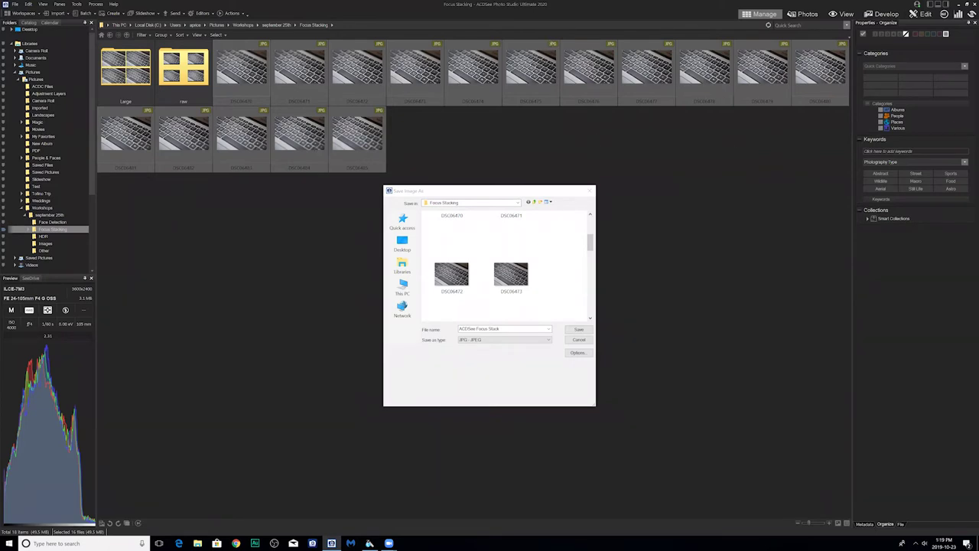
{"action": "left_click", "coordinate": [561, 269]}
{"action": "scroll", "coordinate": [536, 299], "scroll_direction": "down", "scroll_amount": 3}
{"action": "scroll", "coordinate": [560, 274], "scroll_direction": "down", "scroll_amount": 3}
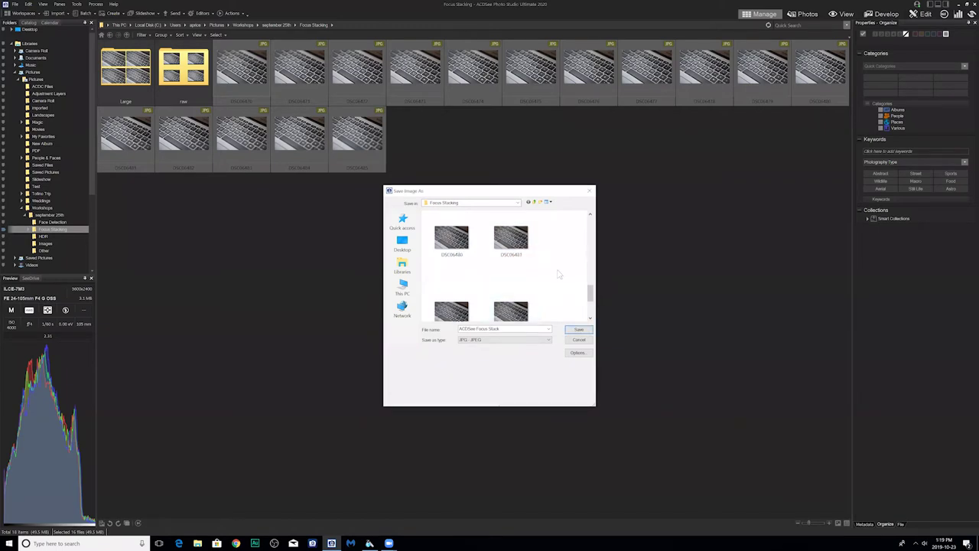
{"action": "scroll", "coordinate": [560, 273], "scroll_direction": "down", "scroll_amount": 2}
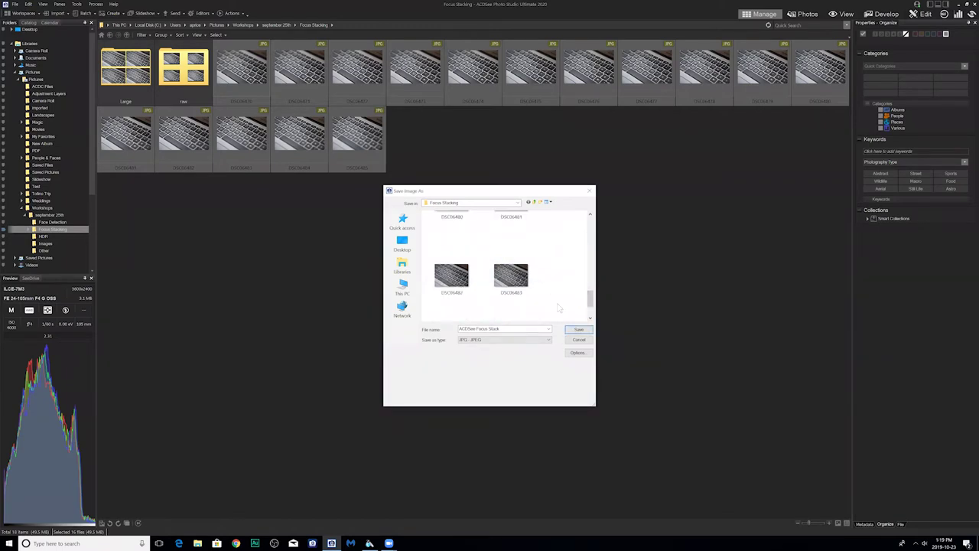
{"action": "triple_click", "coordinate": [497, 331]}
{"action": "left_click_drag", "start_coordinate": [590, 302], "coordinate": [590, 286]}
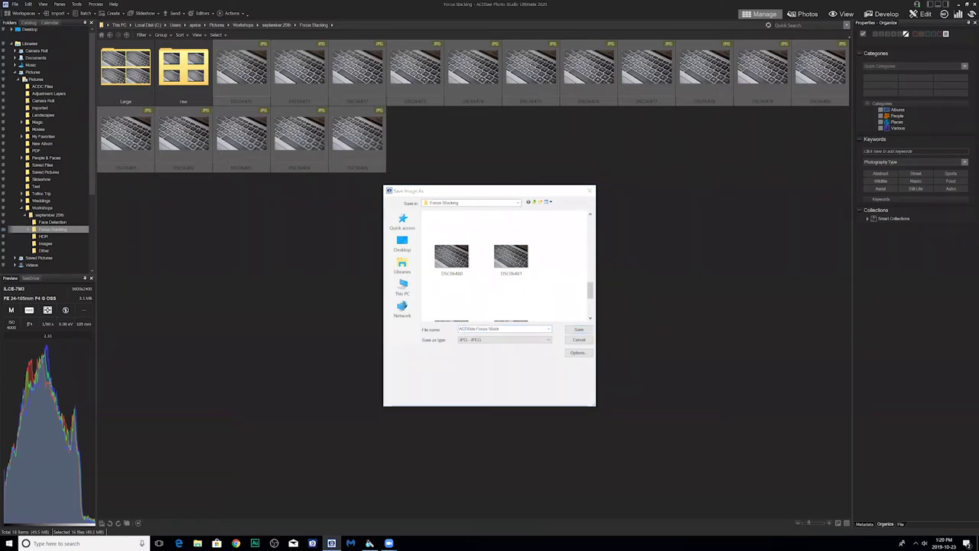
{"action": "left_click", "coordinate": [569, 274]}
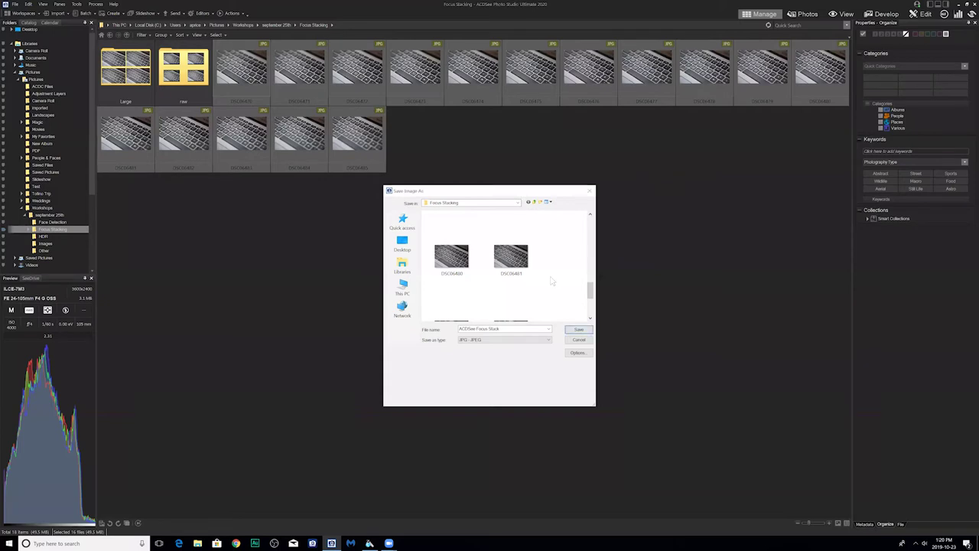
{"action": "left_click", "coordinate": [498, 343]}
Step: Rename the file to 'ACDSee Focus Stack1' and save it in the Focus Stacking folder
{"action": "left_click", "coordinate": [515, 329]}
{"action": "left_click", "coordinate": [518, 330]}
{"action": "type", "text": "1"}
{"action": "left_click", "coordinate": [579, 329]}
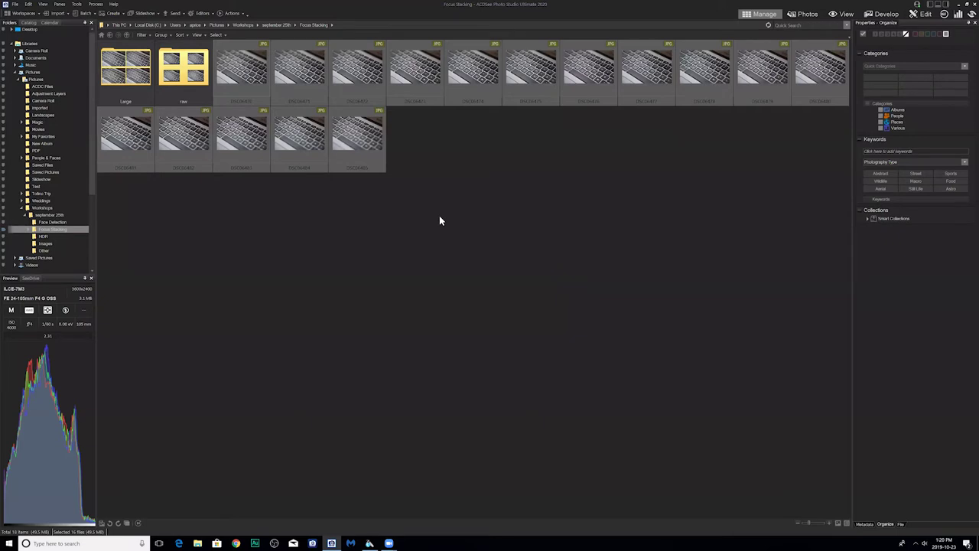
{"action": "left_click", "coordinate": [844, 15]}
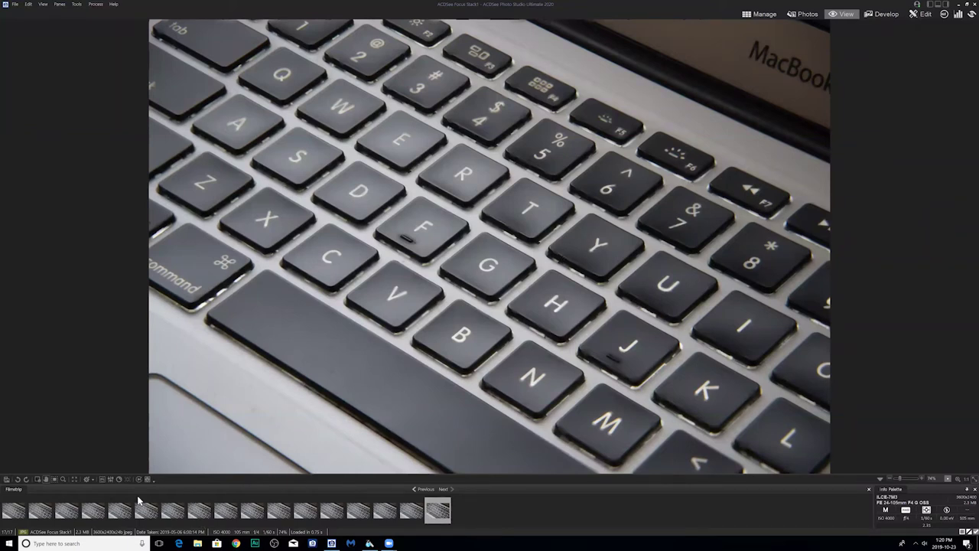
{"action": "left_click", "coordinate": [7, 519]}
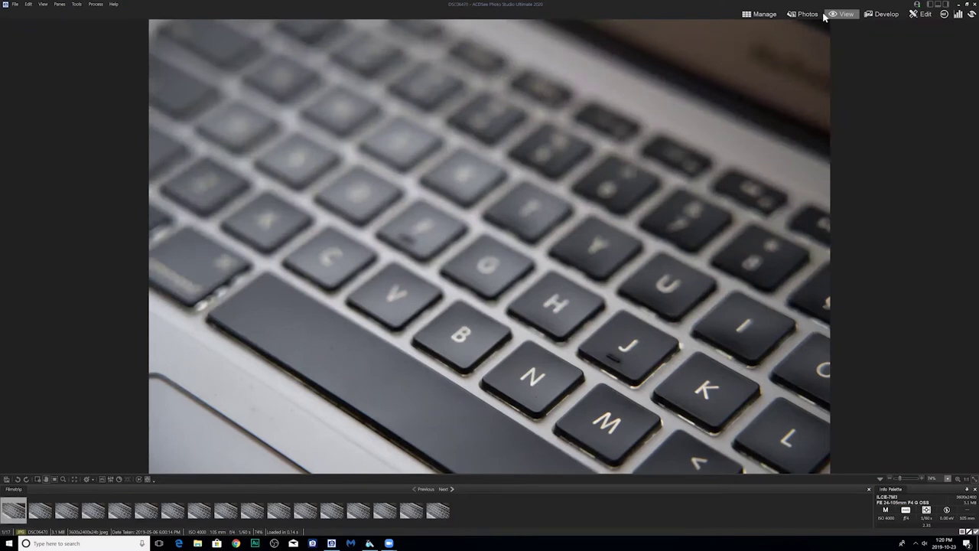
{"action": "left_click", "coordinate": [118, 514]}
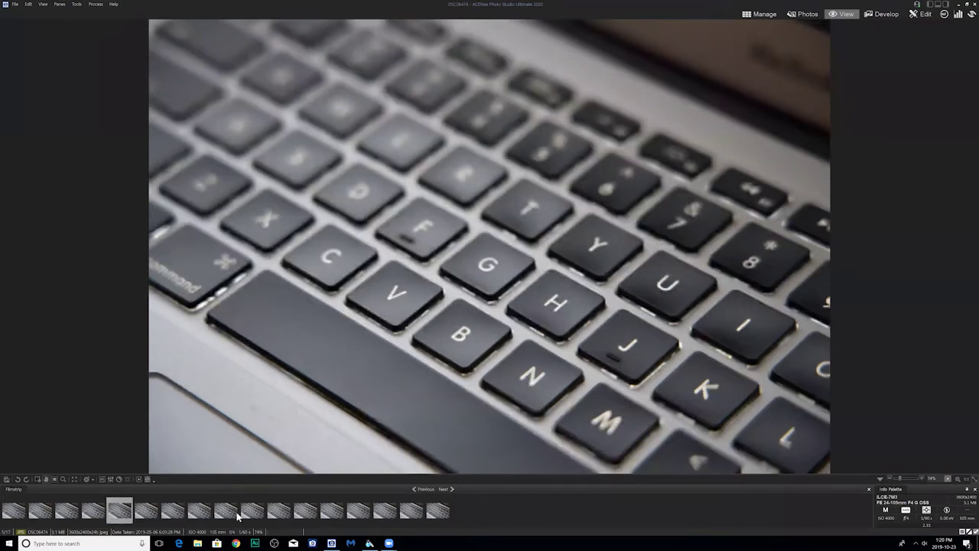
{"action": "left_click", "coordinate": [279, 511]}
{"action": "left_click", "coordinate": [437, 511]}
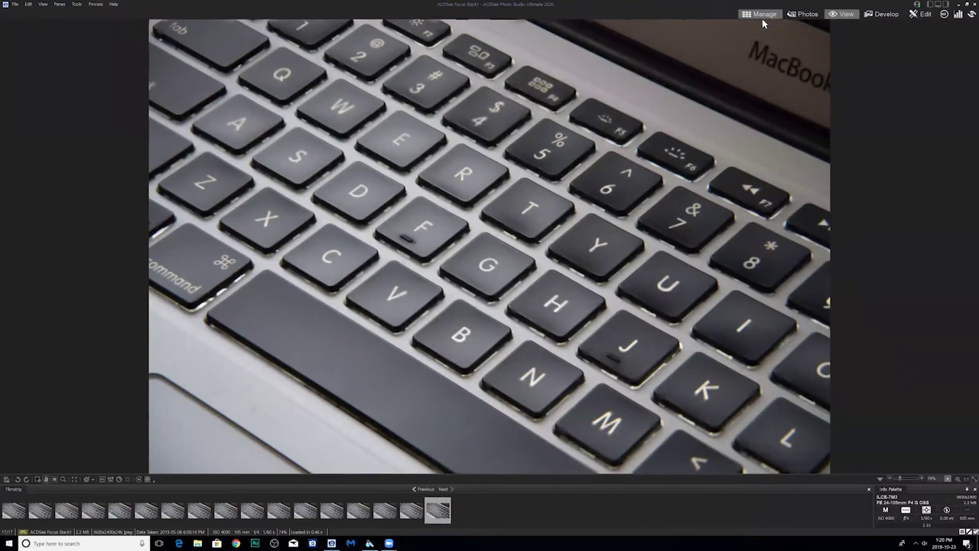
{"action": "left_click", "coordinate": [769, 16]}
{"action": "left_click", "coordinate": [429, 153]}
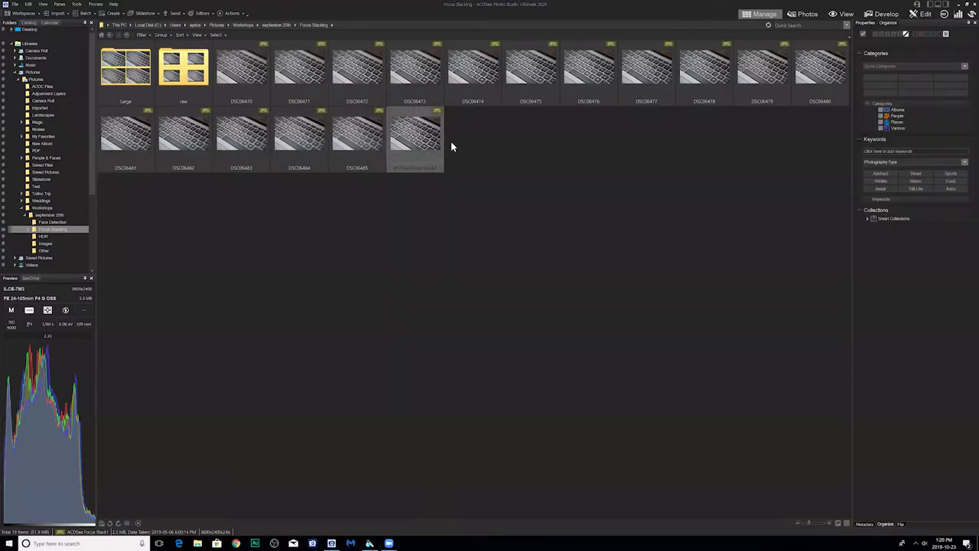
{"action": "left_click", "coordinate": [583, 77], "text": "ctrl"}
{"action": "right_click", "coordinate": [590, 77]}
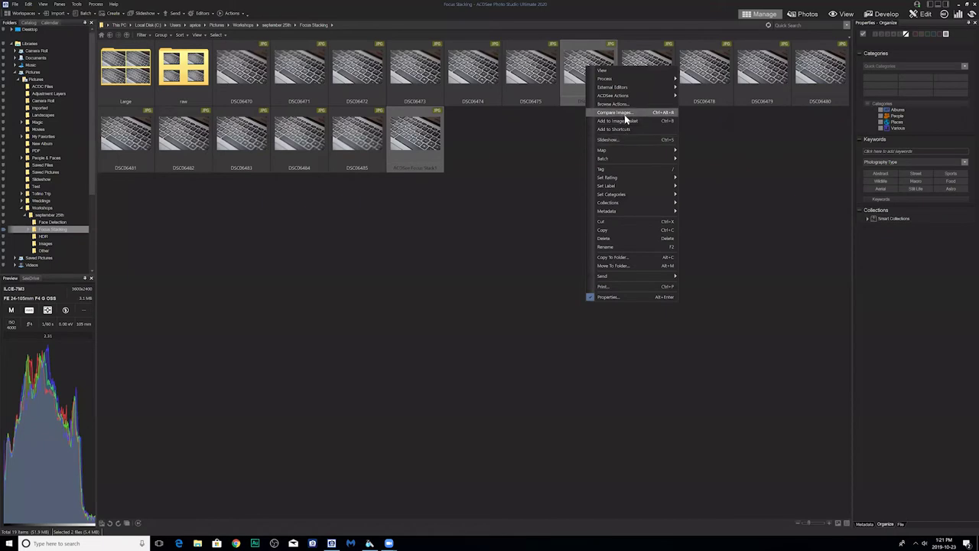
{"action": "left_click", "coordinate": [624, 119]}
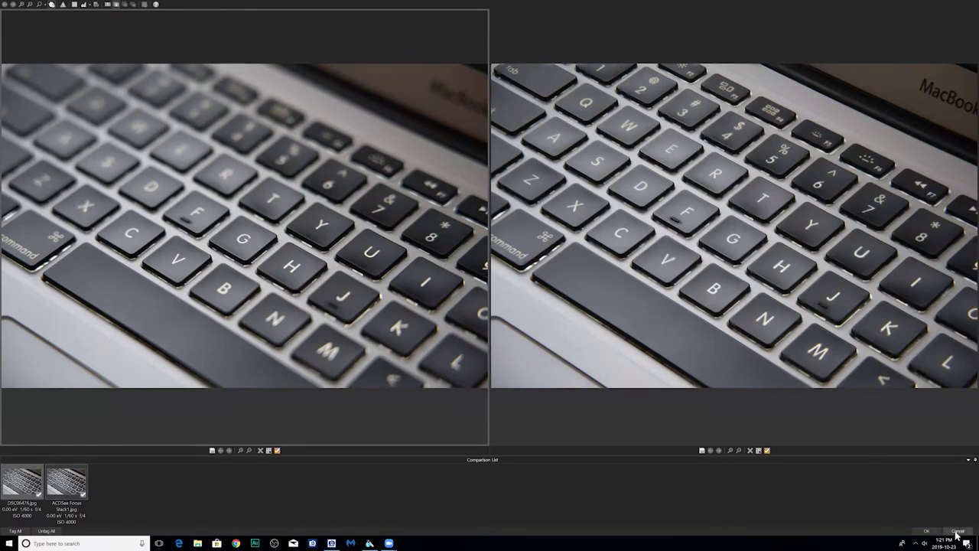
{"action": "key", "text": "Escape"}
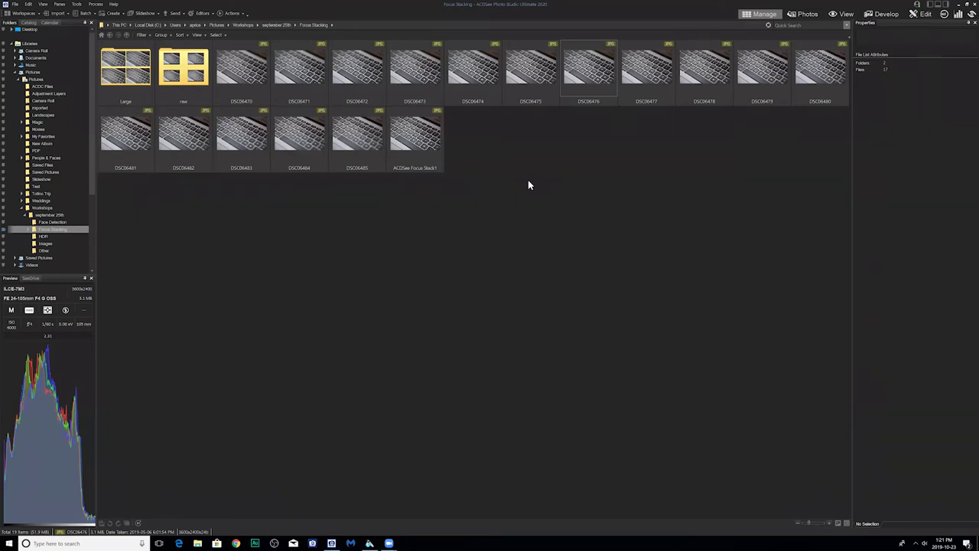
Step: Select DSC06470 through DSC06475 and load them as six layers with Load Files Into Stack
{"action": "left_click", "coordinate": [228, 70]}
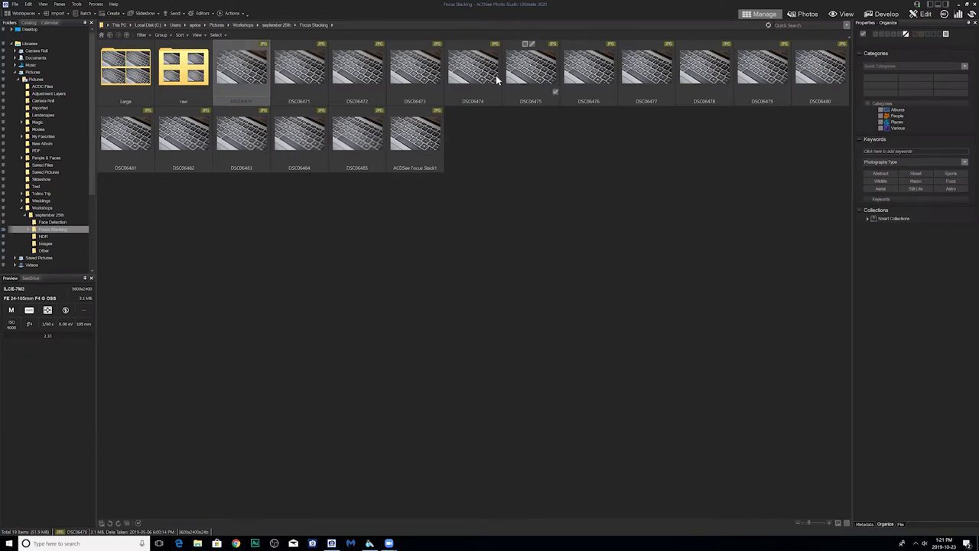
{"action": "left_click", "coordinate": [520, 72], "text": "shift"}
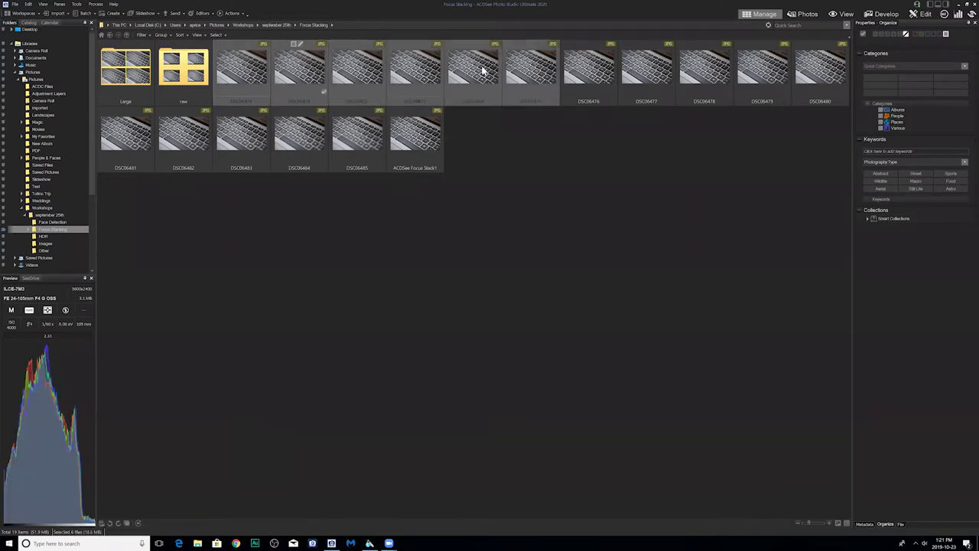
{"action": "left_click", "coordinate": [95, 5]}
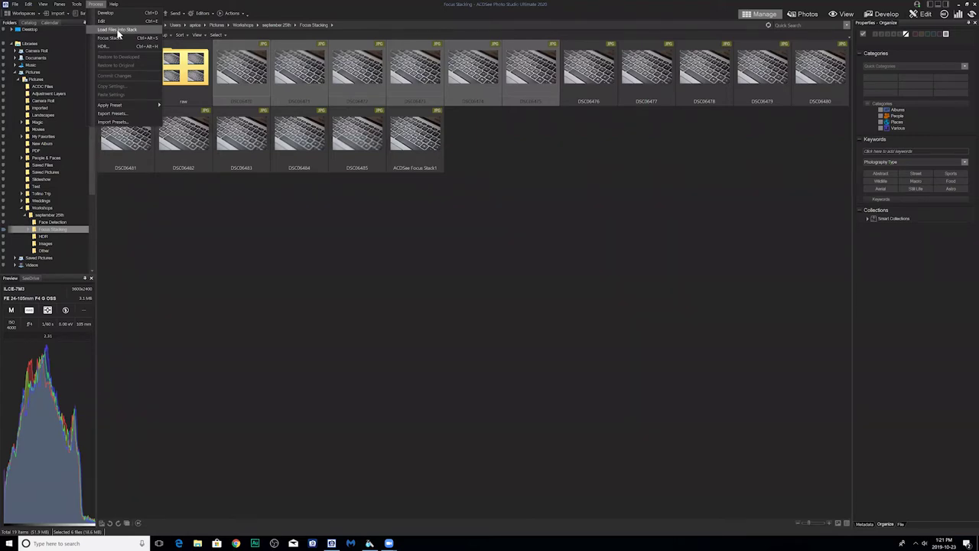
{"action": "left_click", "coordinate": [118, 34]}
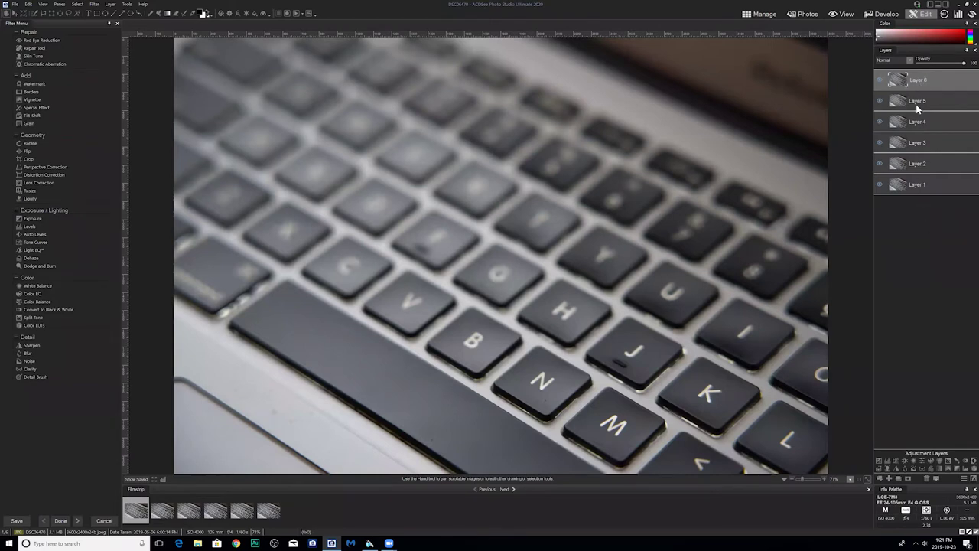
Step: Hide Layer 6, select all six layers, browse the Tools menu, then return to Manage mode
{"action": "left_click", "coordinate": [879, 81]}
{"action": "left_click", "coordinate": [918, 184], "text": "shift"}
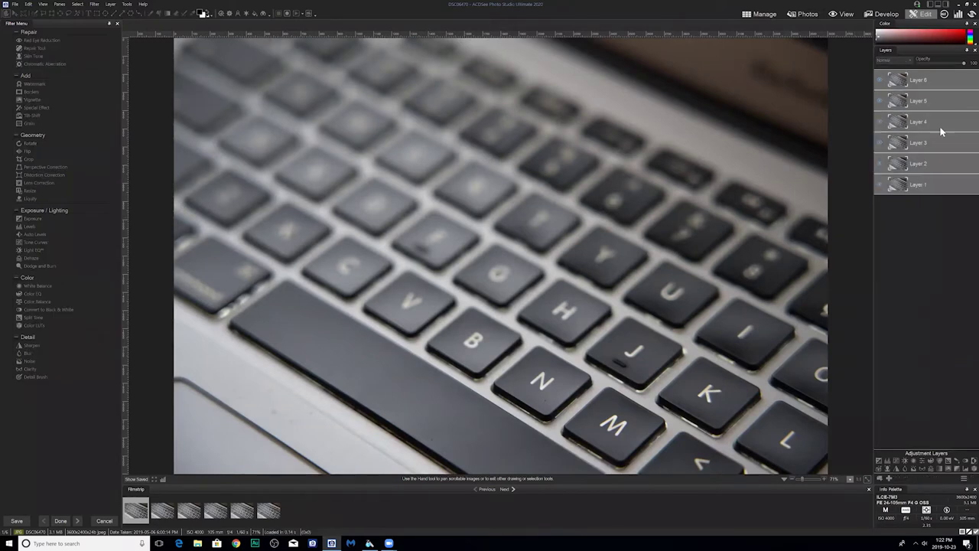
{"action": "left_click", "coordinate": [127, 4]}
{"action": "mouse_move", "coordinate": [110, 5]}
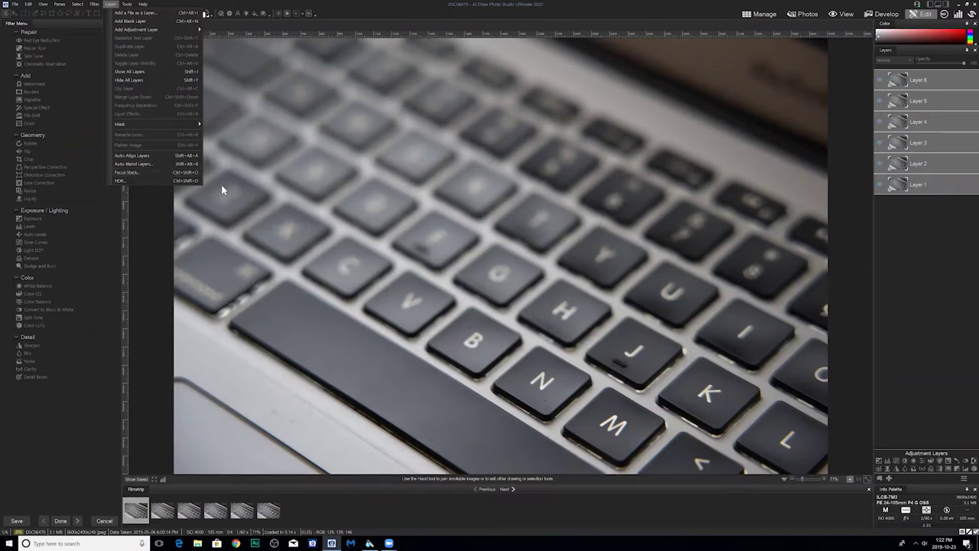
{"action": "key", "text": "Escape"}
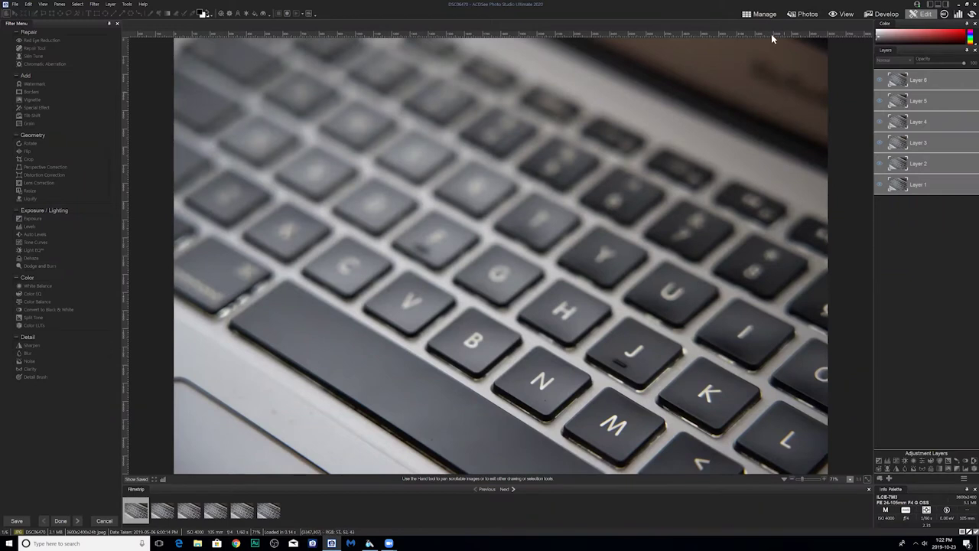
{"action": "left_click", "coordinate": [759, 14]}
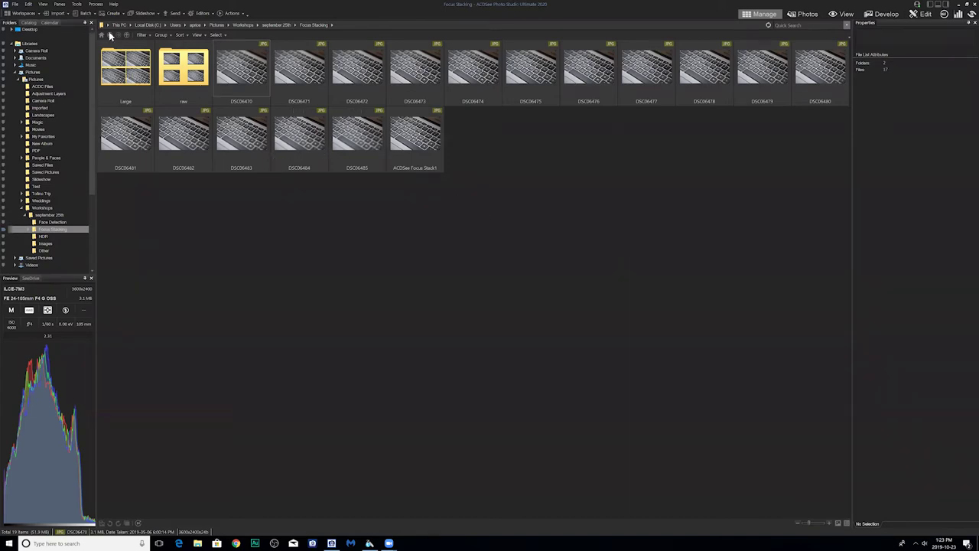
Step: Open the Face Detection folder from september 25th and clear the thumbnail selection
{"action": "left_click", "coordinate": [110, 35]}
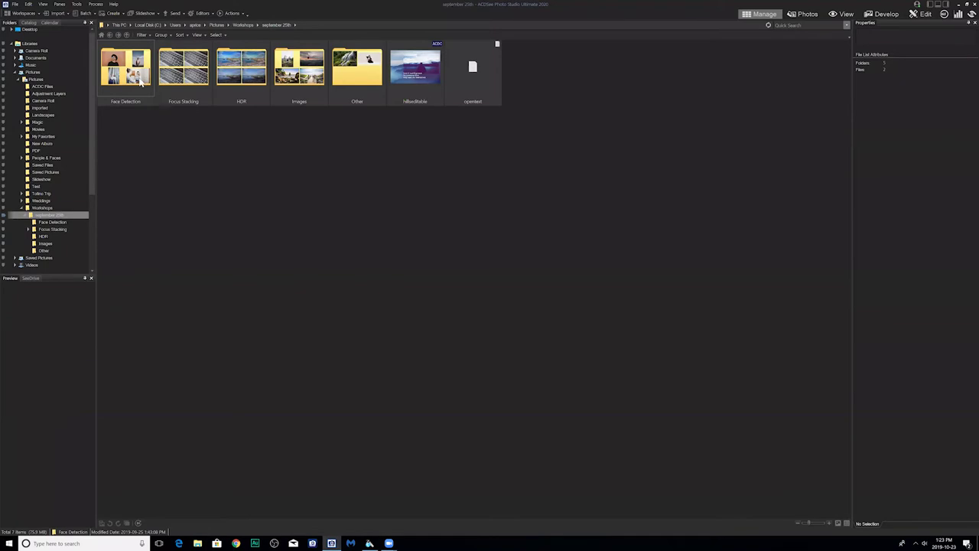
{"action": "left_click", "coordinate": [140, 84]}
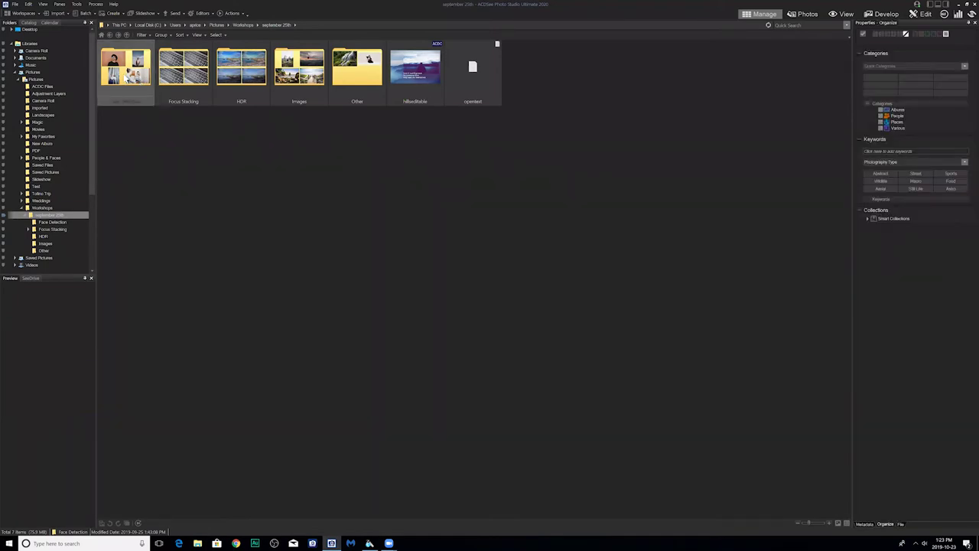
{"action": "double_click", "coordinate": [122, 73]}
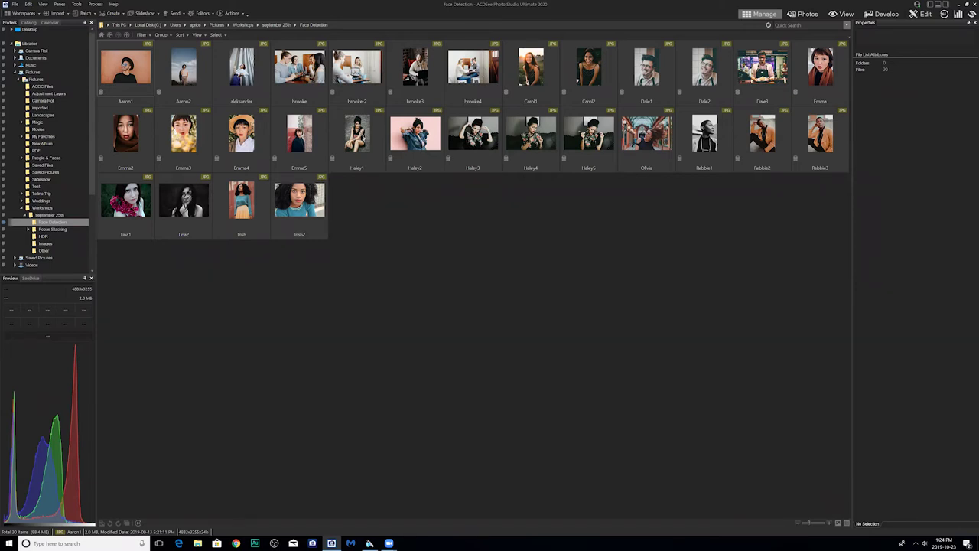
{"action": "left_click_drag", "start_coordinate": [825, 213], "coordinate": [640, 250]}
{"action": "left_click", "coordinate": [126, 69]}
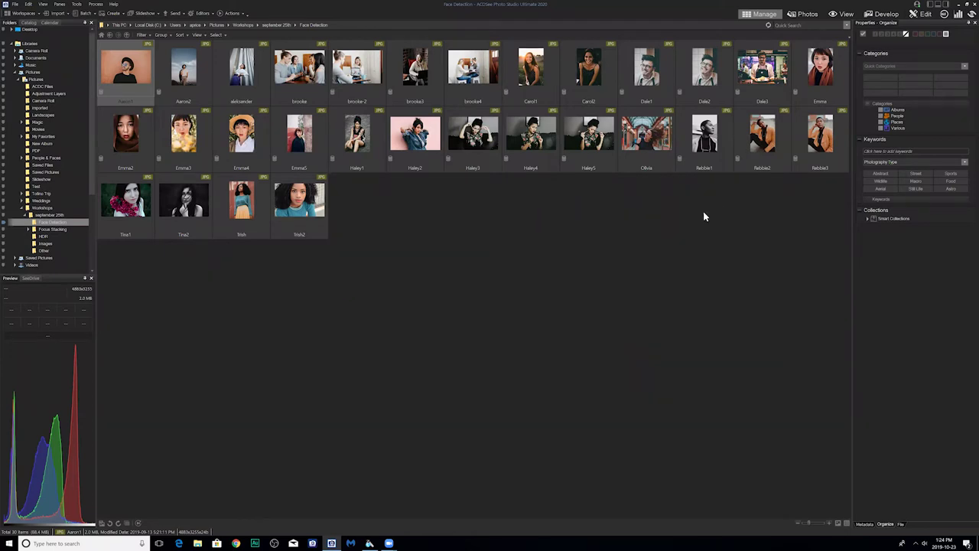
{"action": "left_click", "coordinate": [764, 224]}
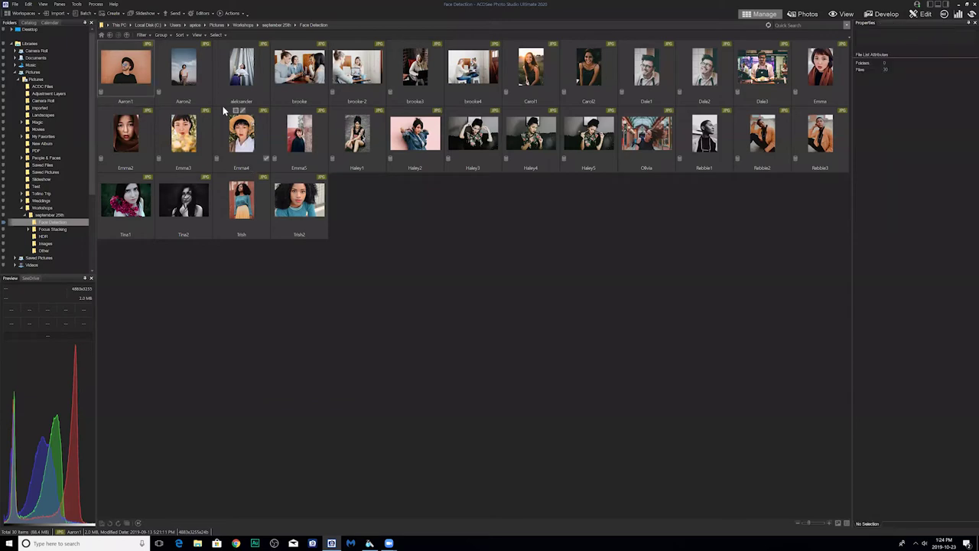
Step: View Aaron2 full-size with lens outlines shown, then browse brooke-2, Dale1, Emma, Emma2 and straw-hat portraits
{"action": "left_click", "coordinate": [205, 70]}
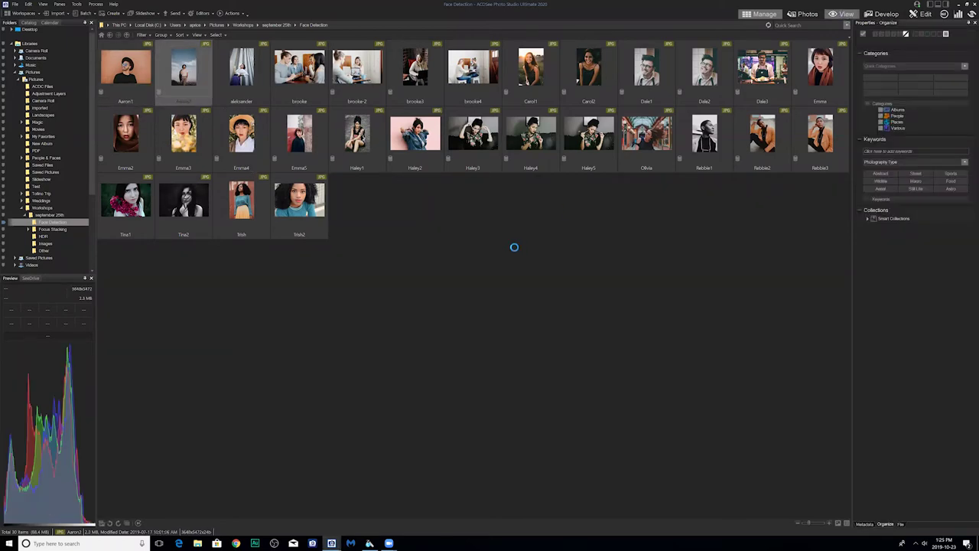
{"action": "key", "text": "Return"}
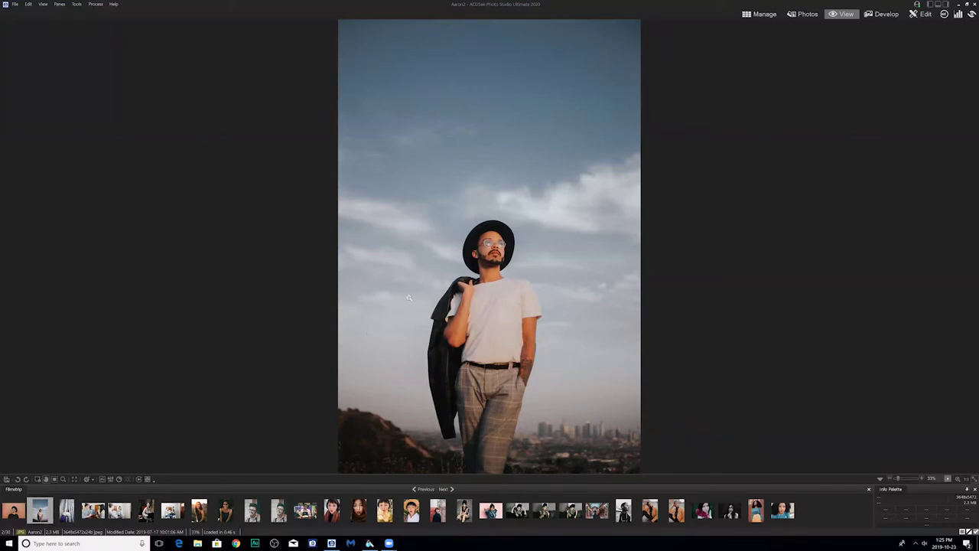
{"action": "left_click", "coordinate": [148, 480]}
{"action": "left_click", "coordinate": [125, 514]}
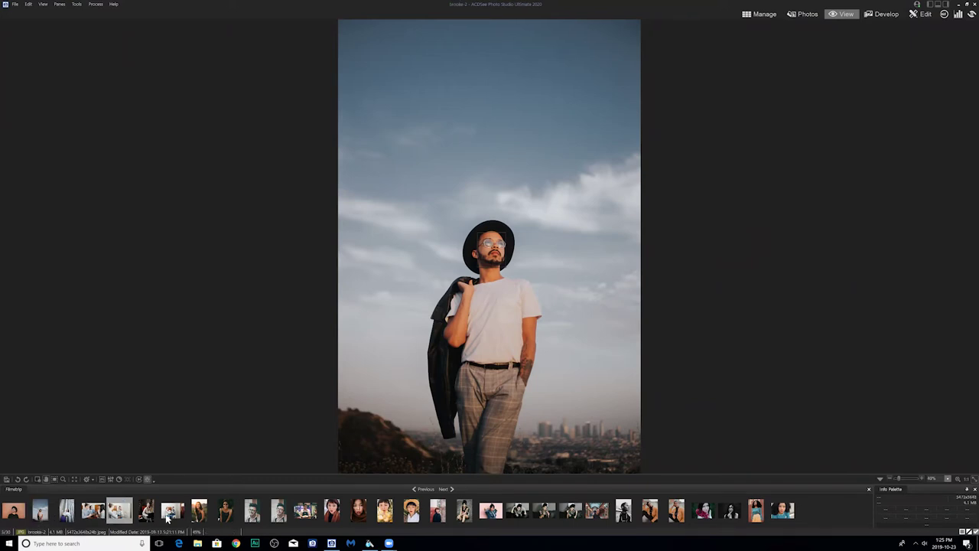
{"action": "left_click", "coordinate": [258, 511]}
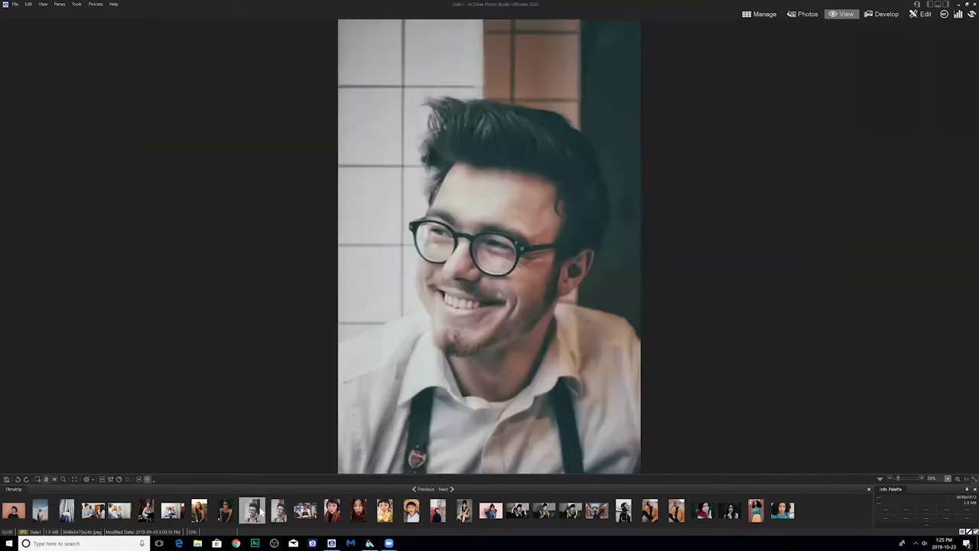
{"action": "left_click", "coordinate": [335, 512]}
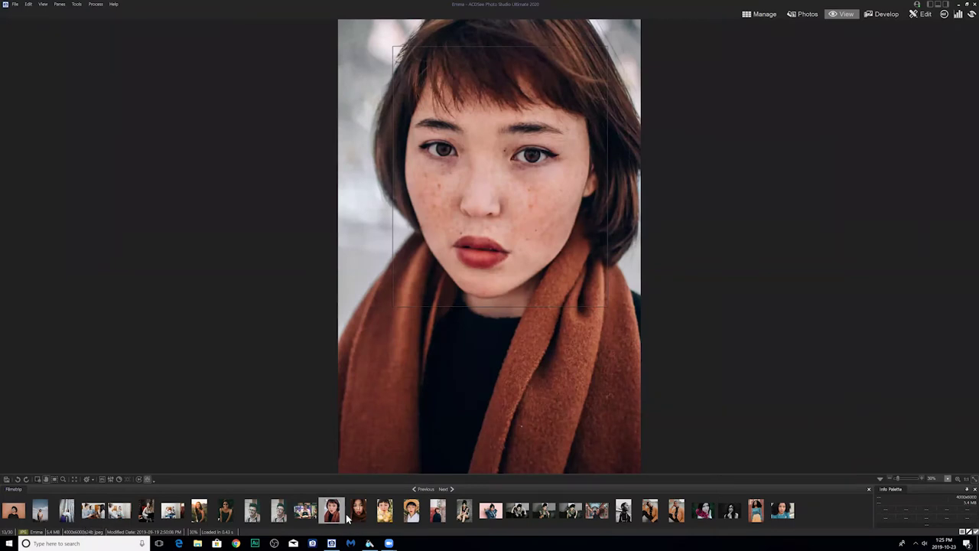
{"action": "left_click", "coordinate": [370, 516]}
{"action": "left_click", "coordinate": [411, 511]}
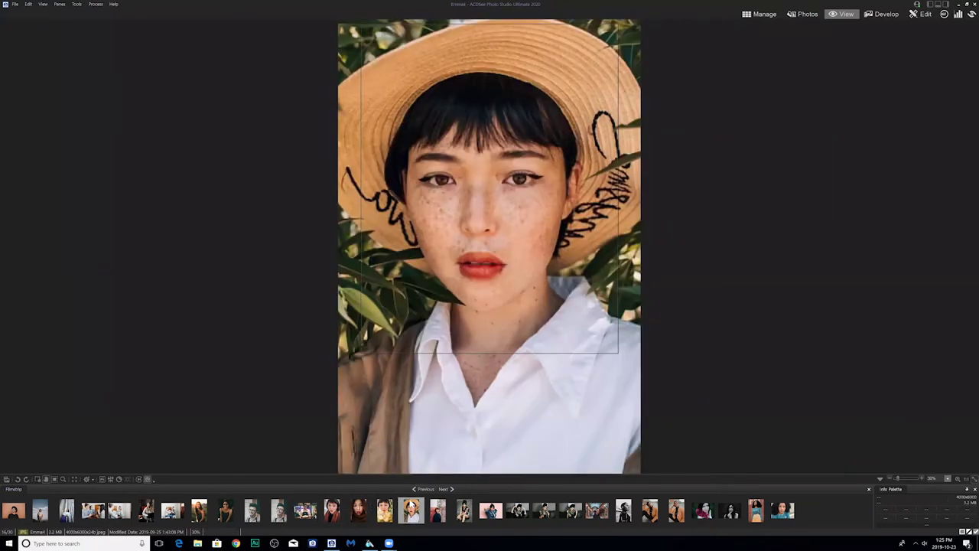
Step: Turn on the Face Tool and browse the Haley, pink-wall, Emma2 and Emma portraits
{"action": "left_click", "coordinate": [38, 480]}
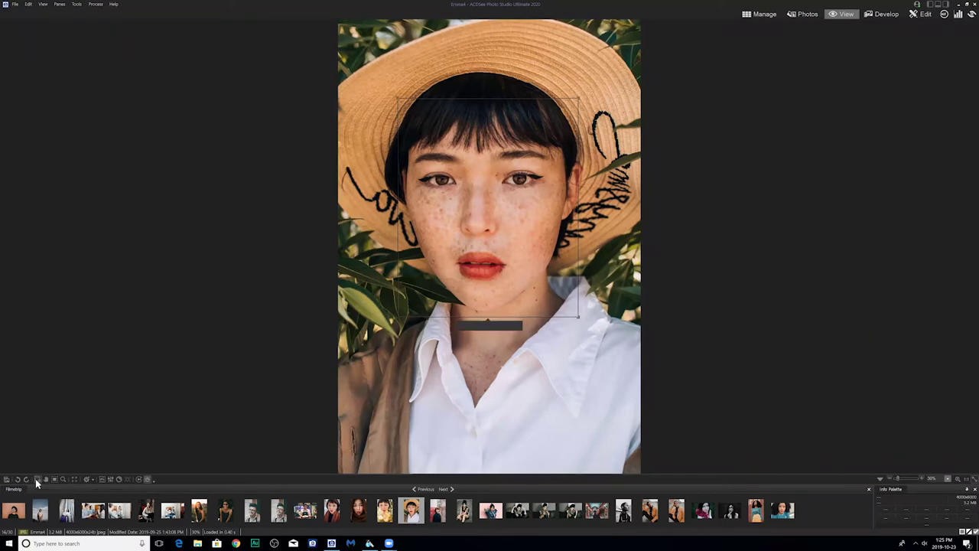
{"action": "left_click", "coordinate": [463, 511]}
{"action": "left_click", "coordinate": [494, 513]}
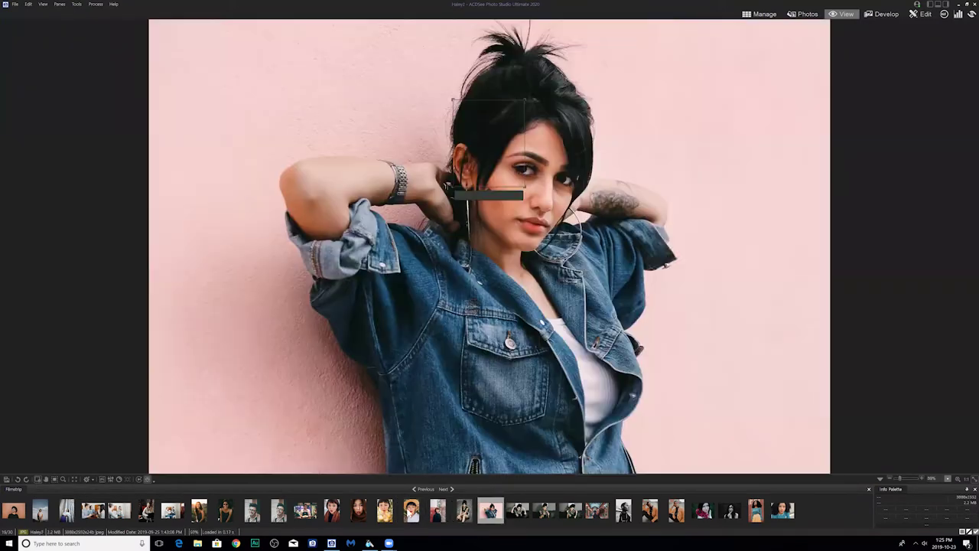
{"action": "left_click", "coordinate": [354, 514]}
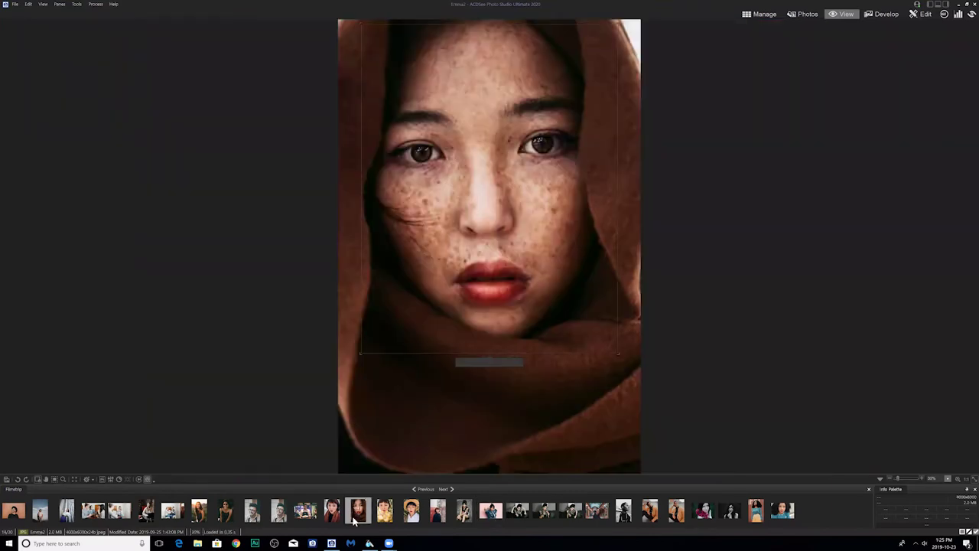
{"action": "left_click", "coordinate": [335, 519]}
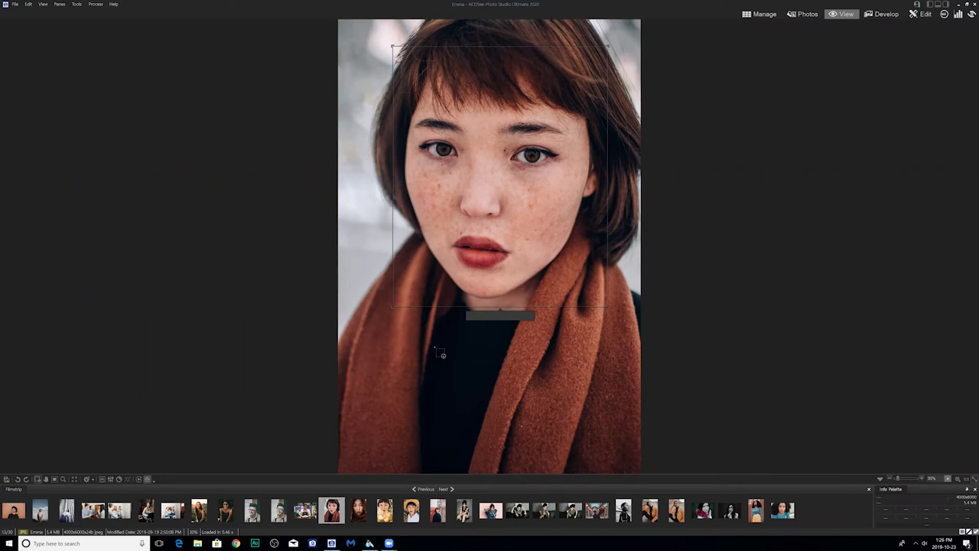
Step: Confirm the face name tag on Dale3 and type the person's name on the Emma portrait
{"action": "left_click", "coordinate": [257, 515]}
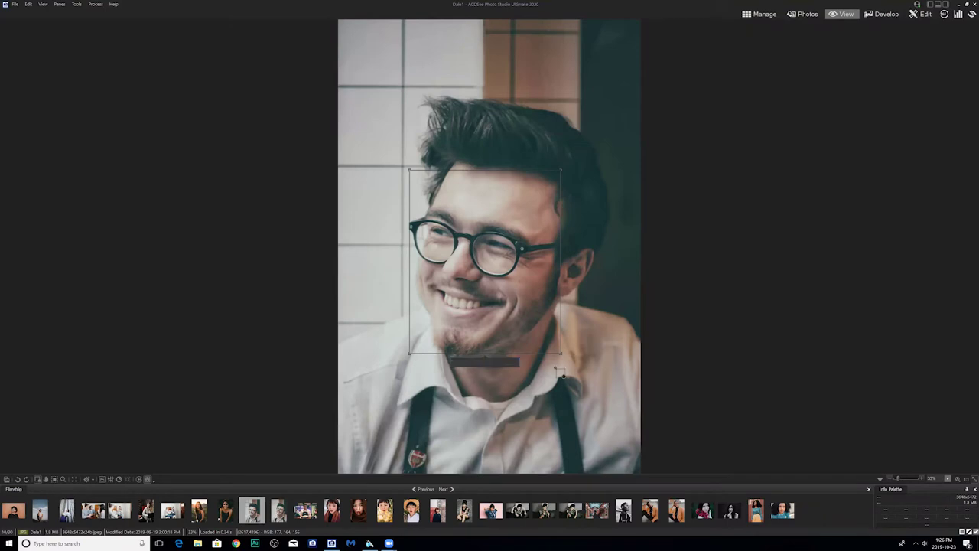
{"action": "left_click", "coordinate": [281, 514]}
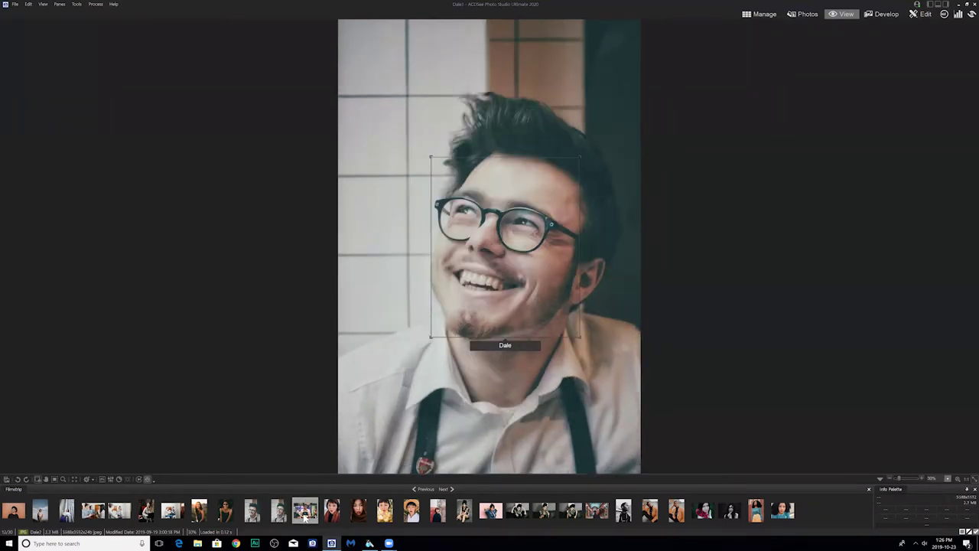
{"action": "left_click", "coordinate": [305, 514]}
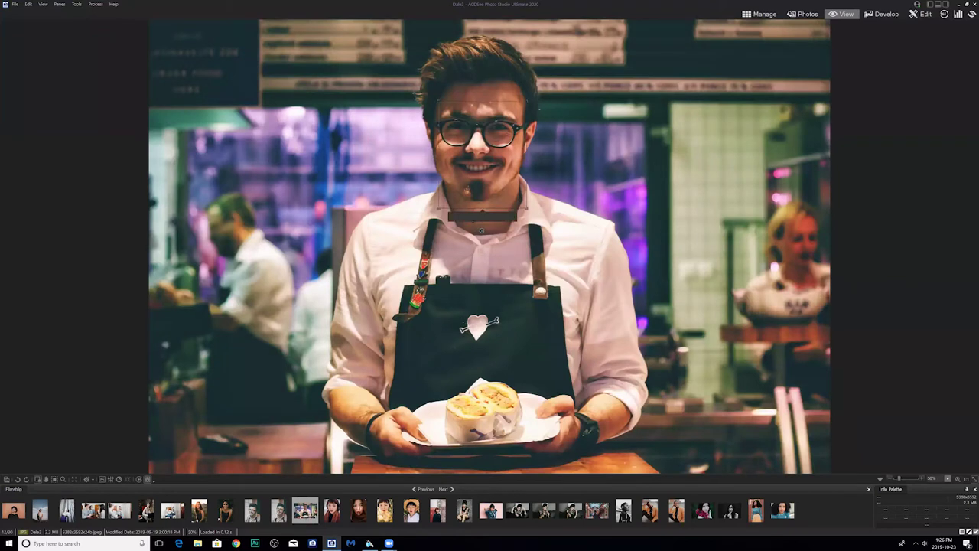
{"action": "left_click", "coordinate": [494, 215]}
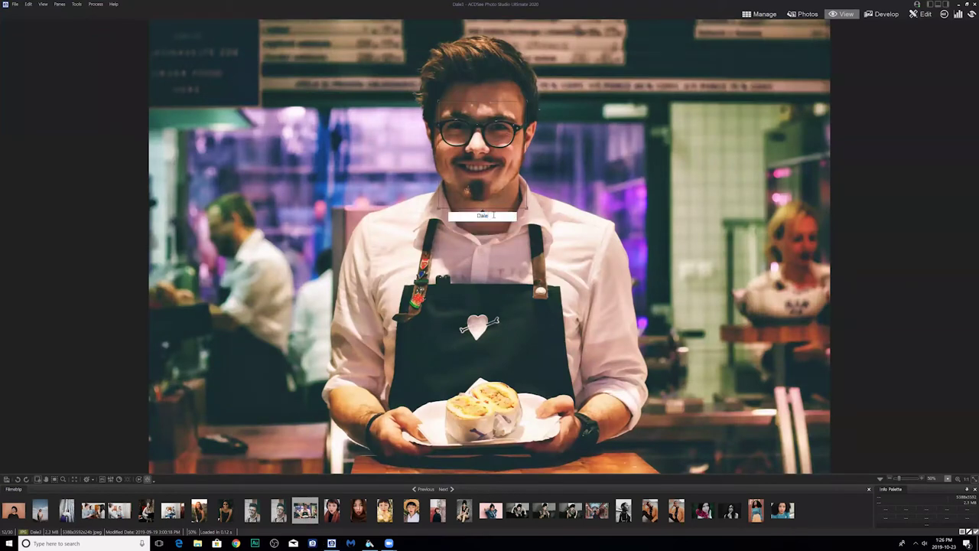
{"action": "key", "text": "Return"}
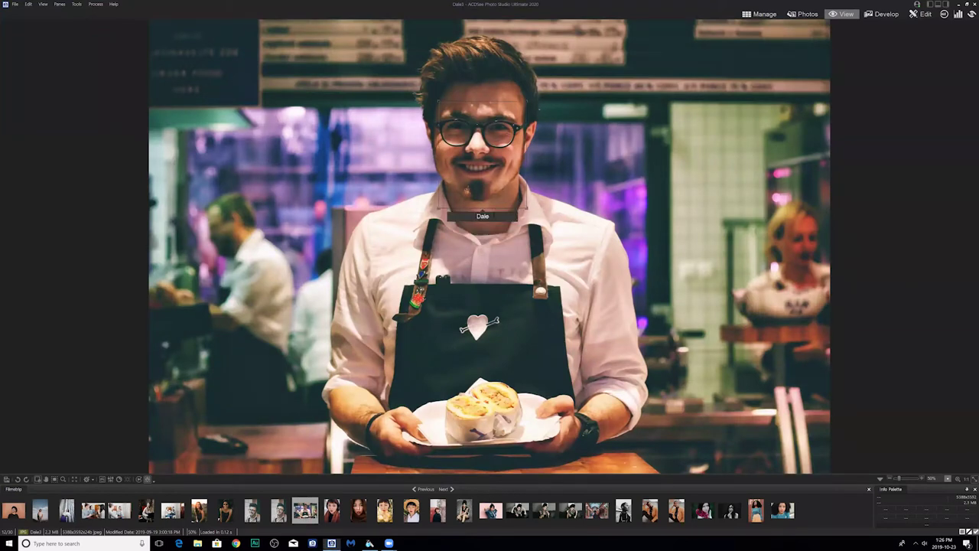
{"action": "left_click", "coordinate": [332, 510]}
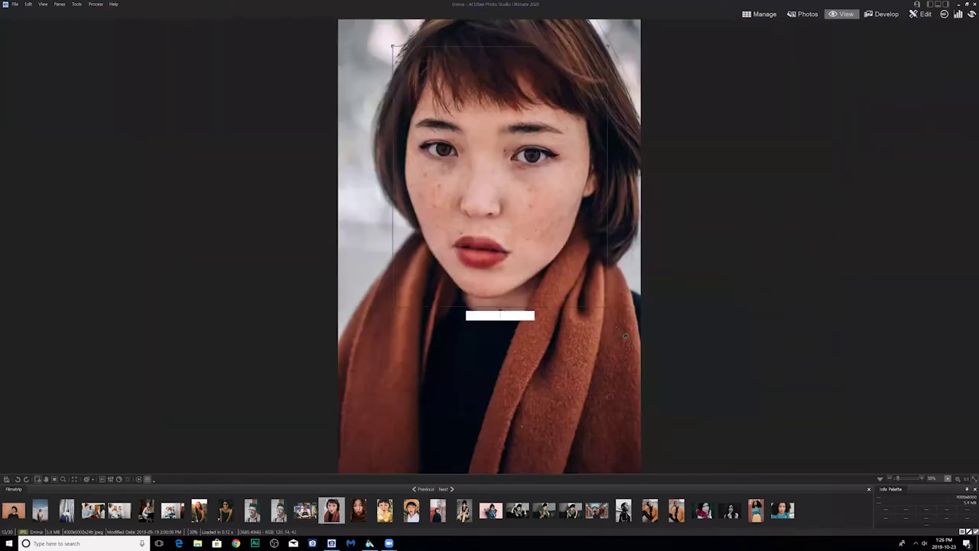
{"action": "type", "text": "Emma"}
{"action": "key", "text": "Return"}
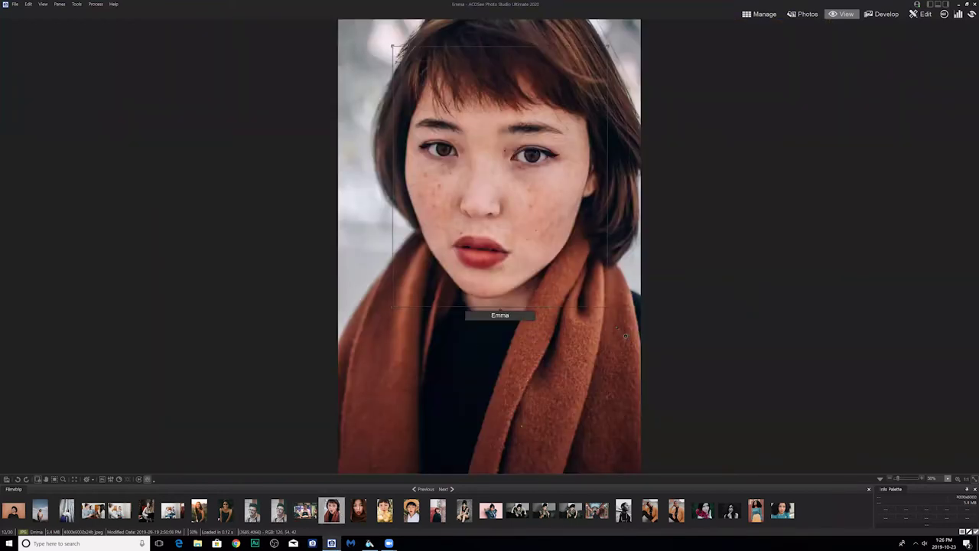
Step: Browse forward to the tattooed woman on asphalt and type her name on her face
{"action": "left_click", "coordinate": [360, 512]}
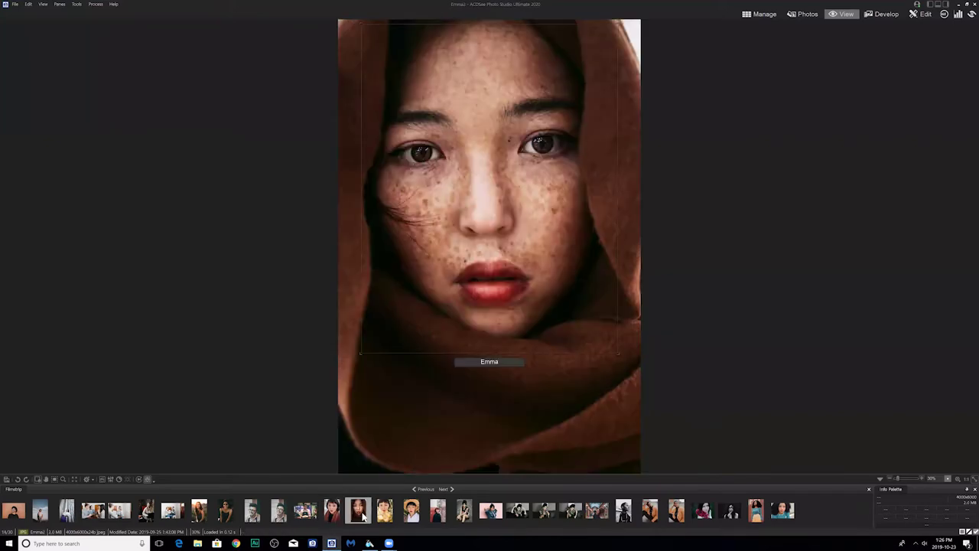
{"action": "left_click", "coordinate": [390, 513]}
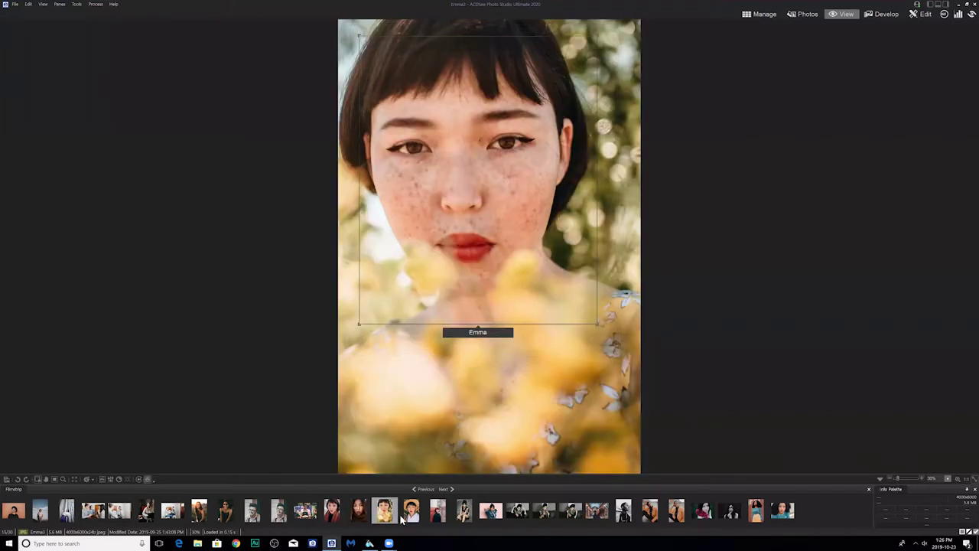
{"action": "left_click", "coordinate": [413, 514]}
{"action": "left_click", "coordinate": [437, 514]}
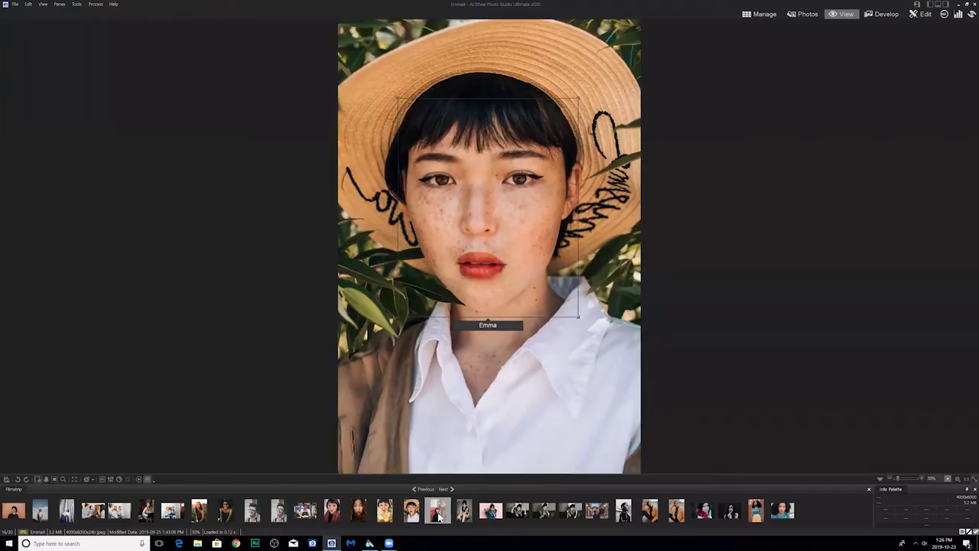
{"action": "left_click", "coordinate": [467, 514]}
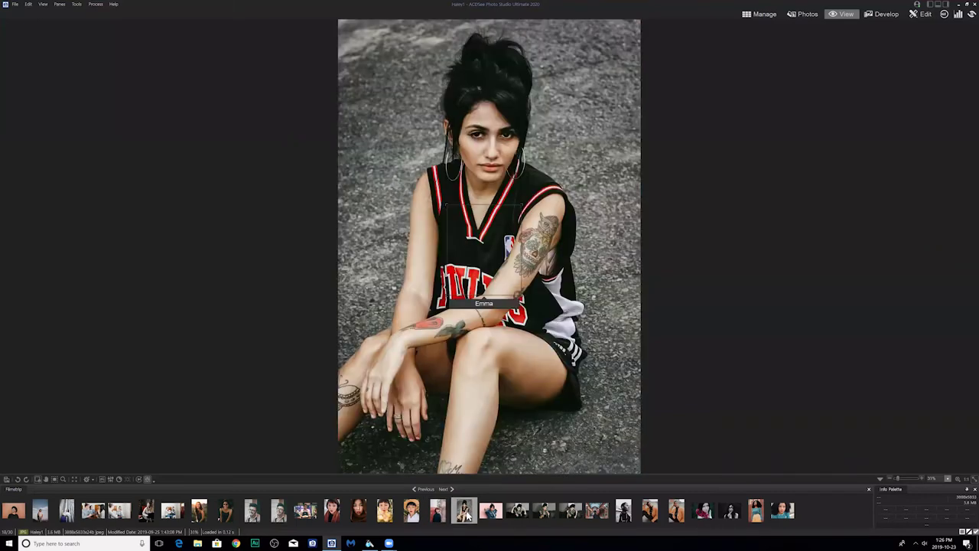
{"action": "left_click", "coordinate": [489, 194]}
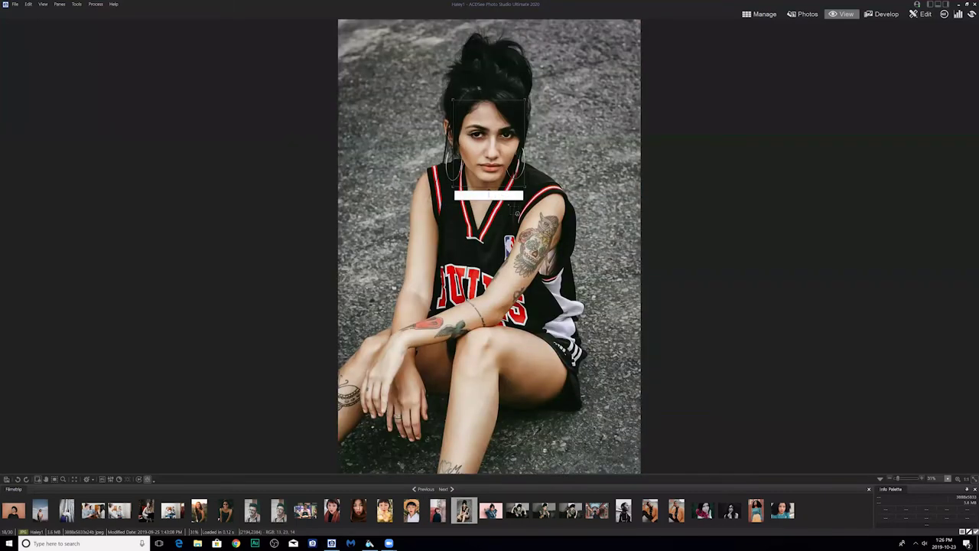
{"action": "type", "text": "Megan"}
{"action": "key", "text": "Return"}
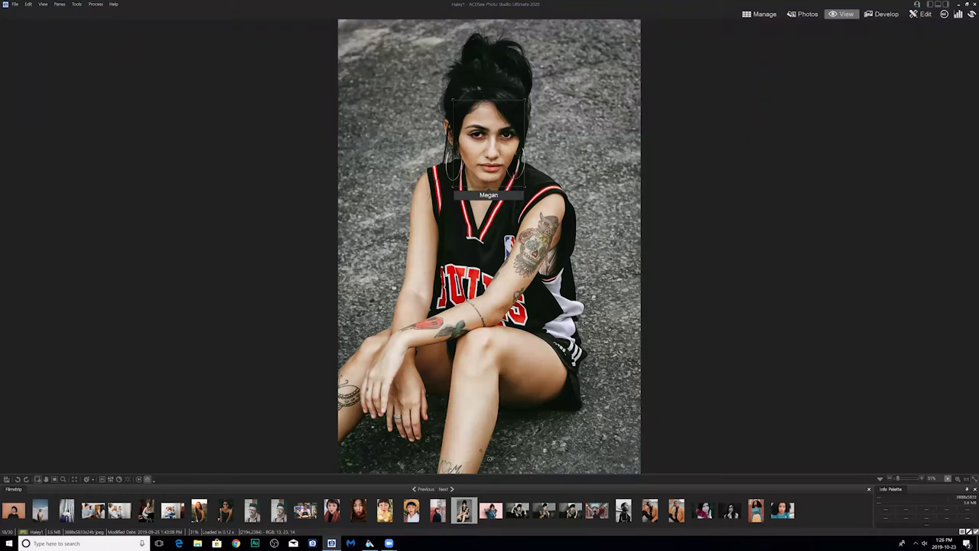
Step: Browse the denim-jacket, makeup-brush and basketball-jersey photos, ending on the floral-top portrait
{"action": "left_click", "coordinate": [495, 509]}
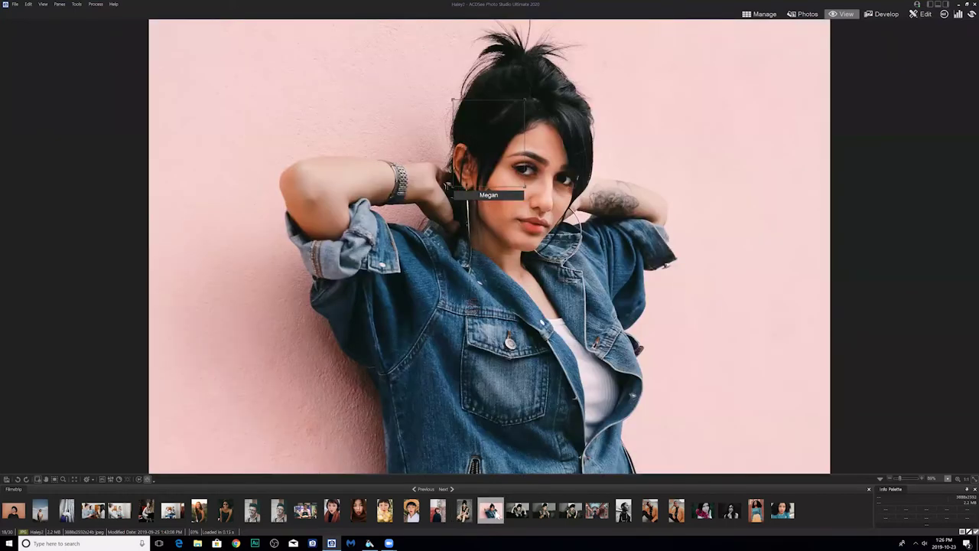
{"action": "left_click", "coordinate": [522, 517]}
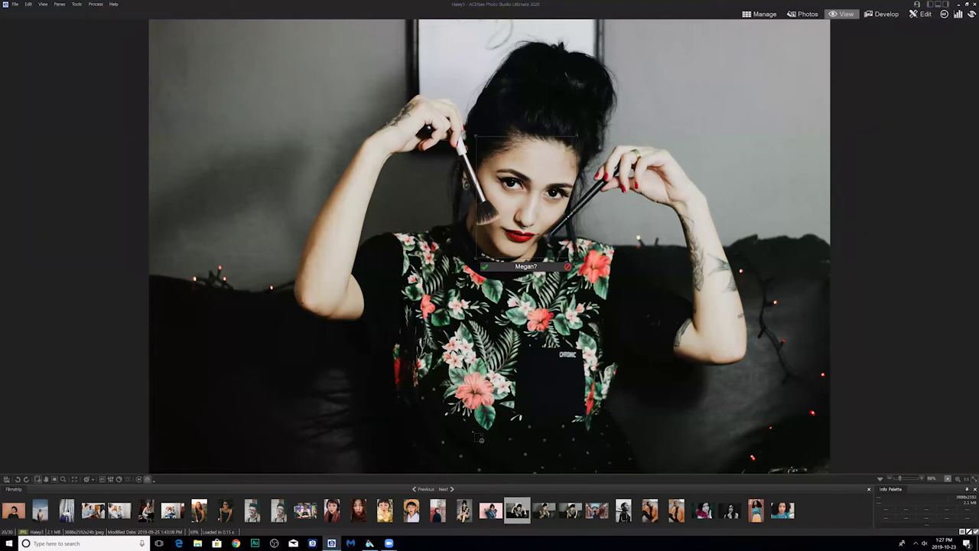
{"action": "left_click", "coordinate": [492, 517]}
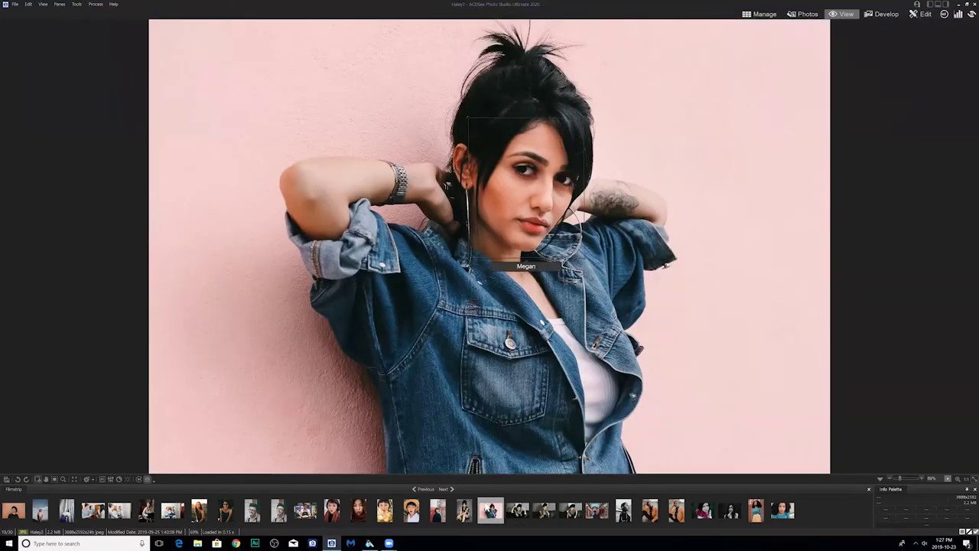
{"action": "mouse_move", "coordinate": [538, 128]}
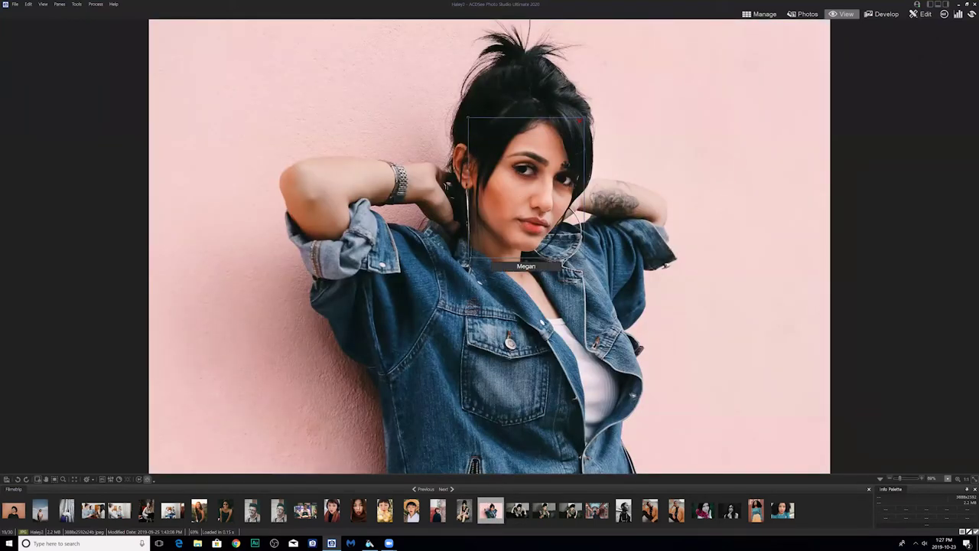
{"action": "left_click", "coordinate": [464, 517]}
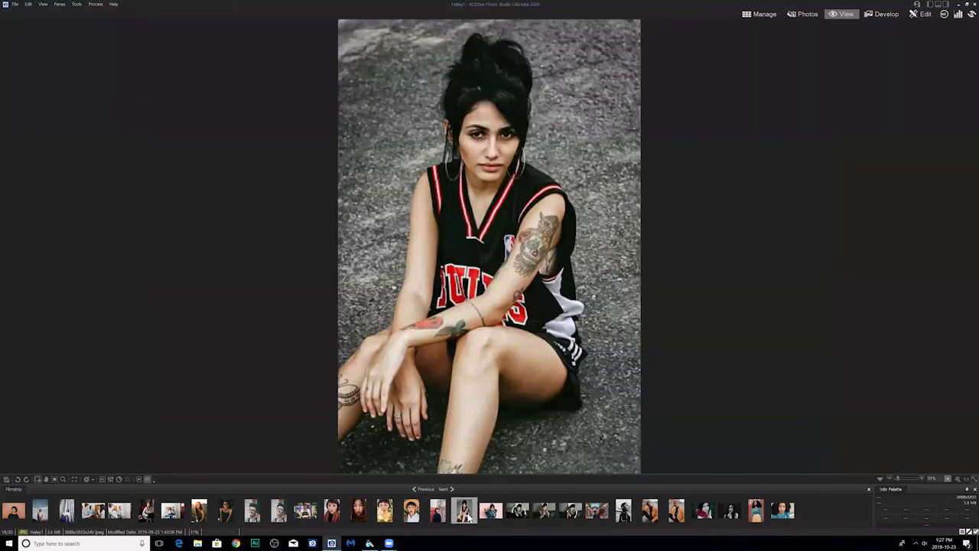
{"action": "left_click", "coordinate": [493, 518]}
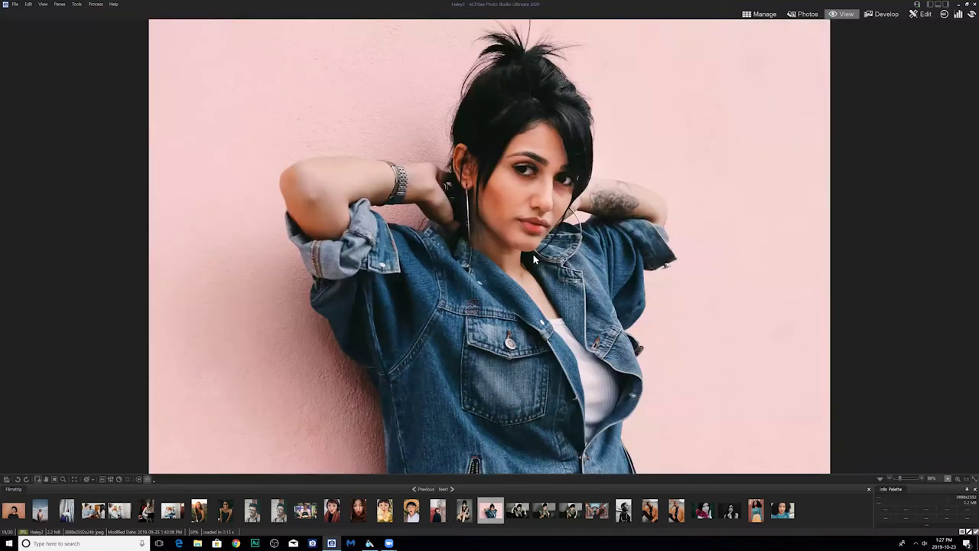
{"action": "left_click", "coordinate": [518, 510]}
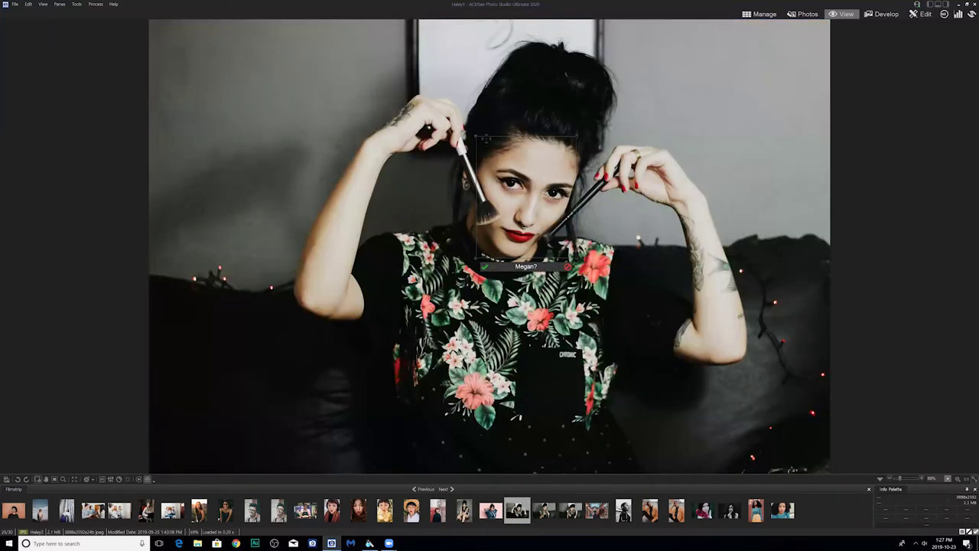
Step: Confirm the suggested face name on both floral-top makeup-brush photos, then show the black-and-white portrait
{"action": "mouse_move", "coordinate": [487, 140]}
{"action": "left_click", "coordinate": [484, 268]}
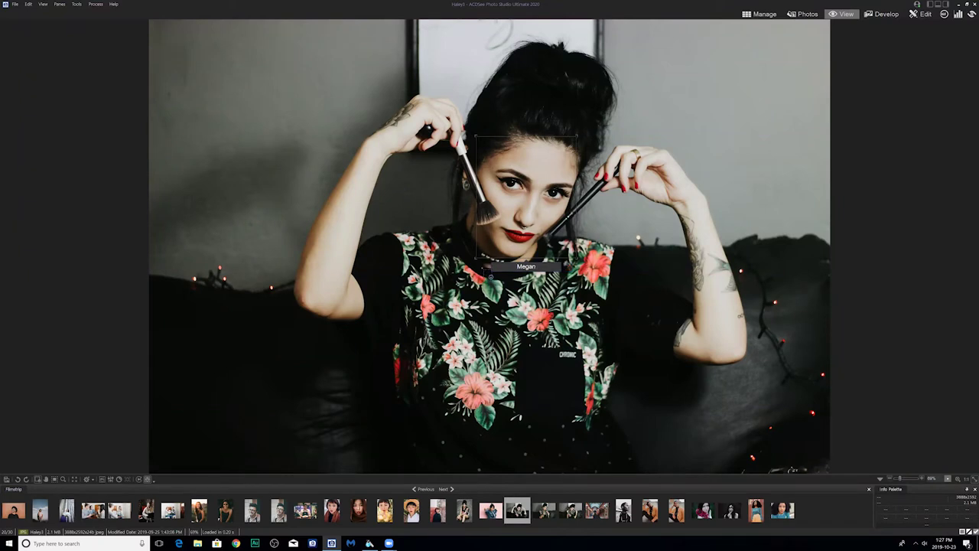
{"action": "left_click", "coordinate": [545, 511]}
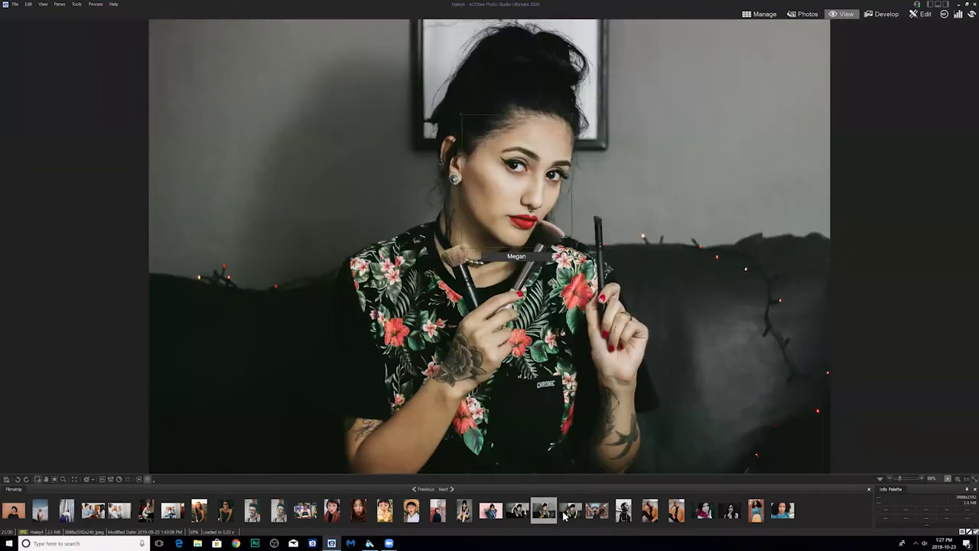
{"action": "left_click", "coordinate": [574, 518]}
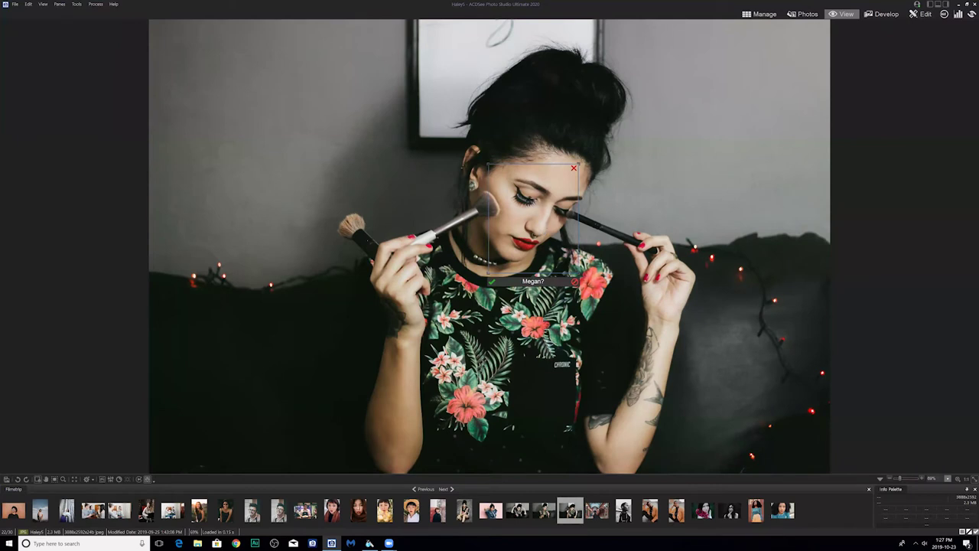
{"action": "left_click", "coordinate": [492, 282]}
{"action": "mouse_move", "coordinate": [559, 228]}
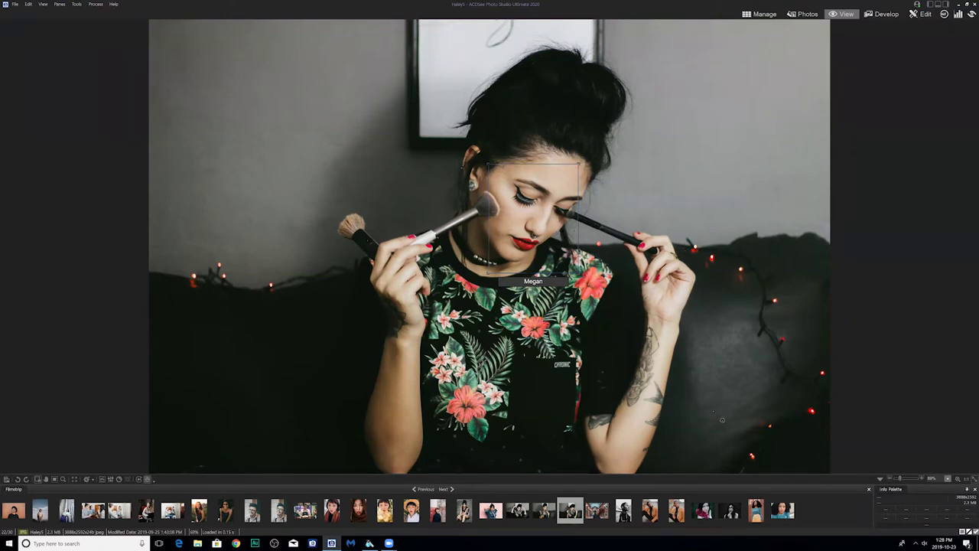
{"action": "left_click", "coordinate": [623, 516]}
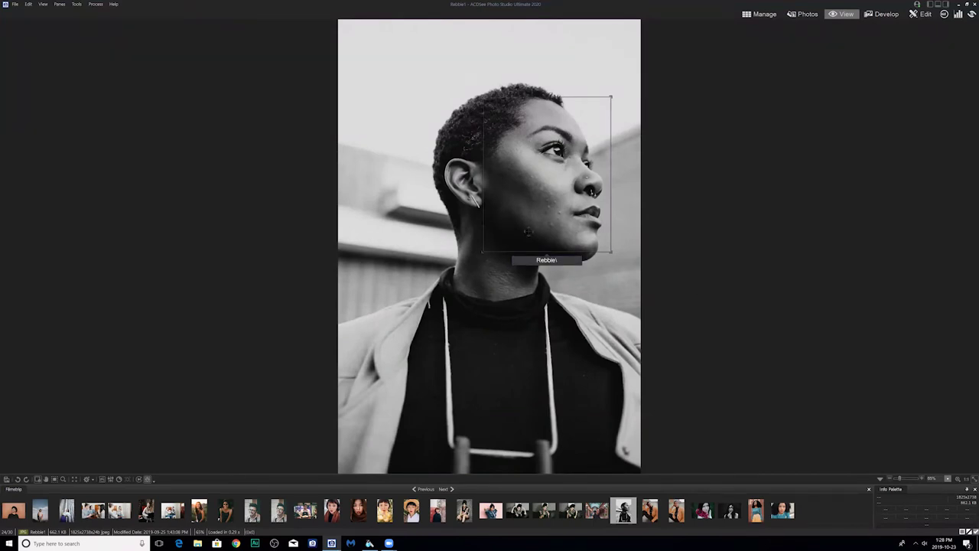
Step: Remove the stray trailing backslash from the black-and-white portrait's face name
{"action": "left_click", "coordinate": [562, 261]}
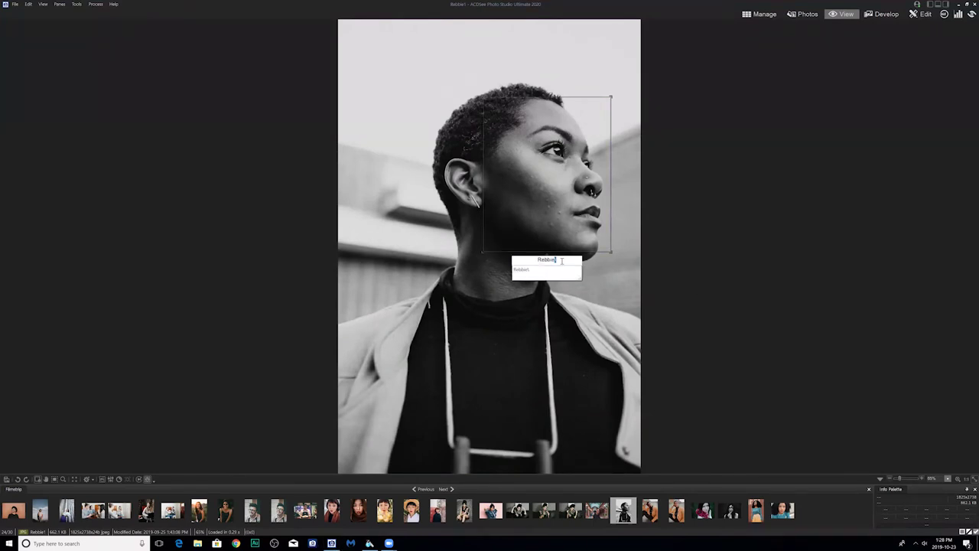
{"action": "key", "text": "Return"}
{"action": "left_click", "coordinate": [561, 260]}
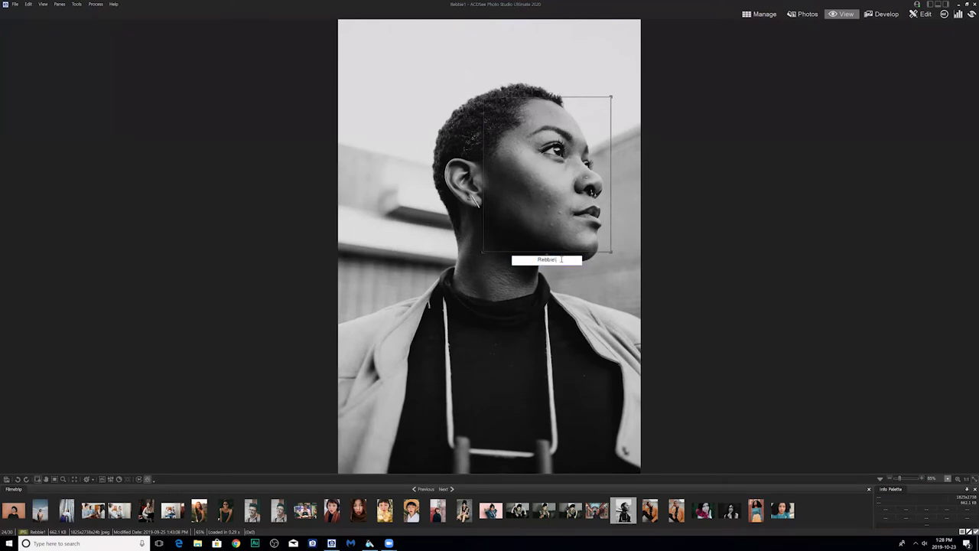
{"action": "key", "text": "BackSpace"}
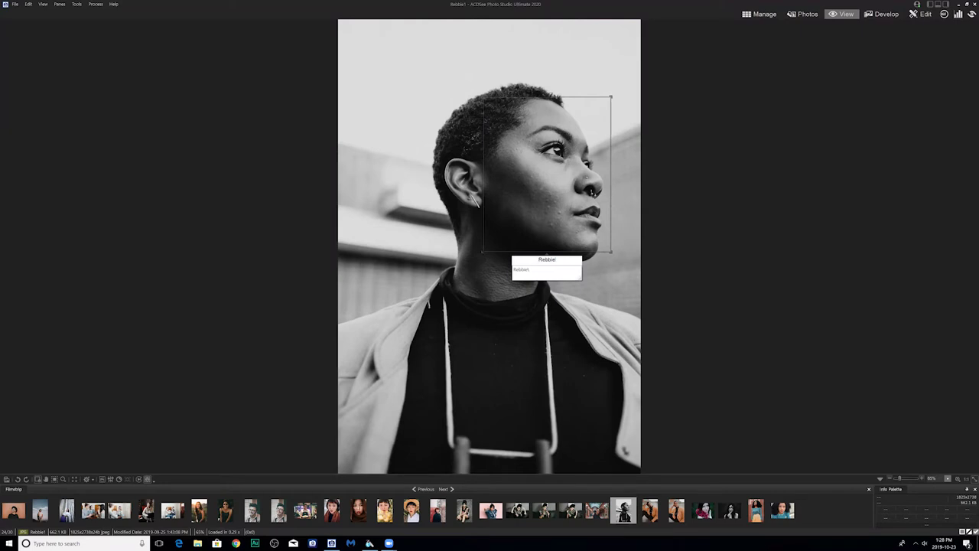
{"action": "key", "text": "Return"}
Step: Name the orange-jacket woman via autocomplete, then confirm her suggested name on the next photo
{"action": "left_click", "coordinate": [649, 512]}
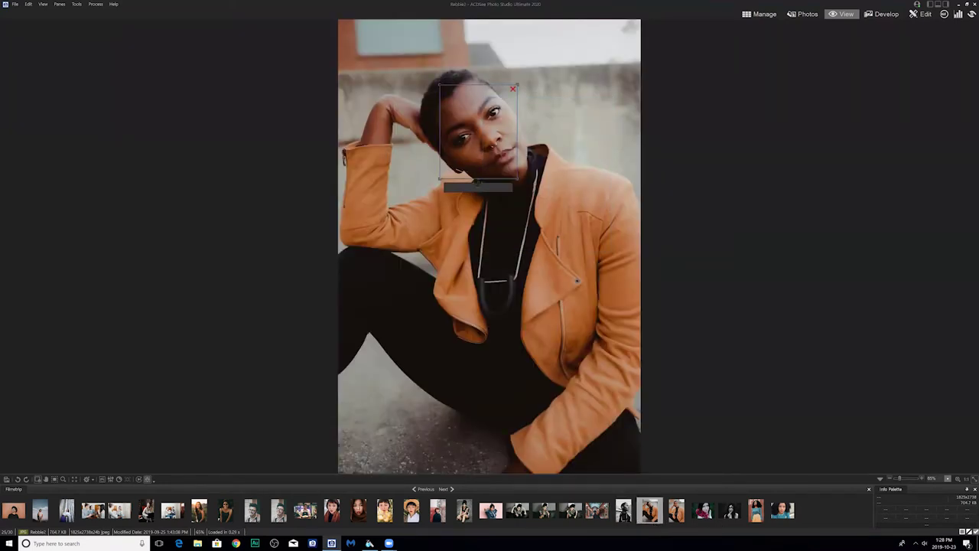
{"action": "left_click", "coordinate": [478, 186]}
{"action": "type", "text": "Rebbie"}
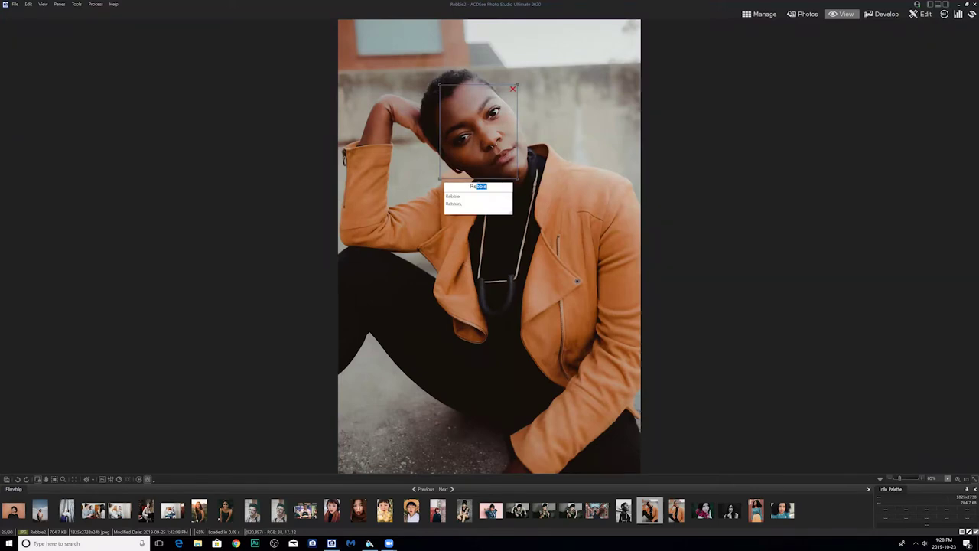
{"action": "key", "text": "Return"}
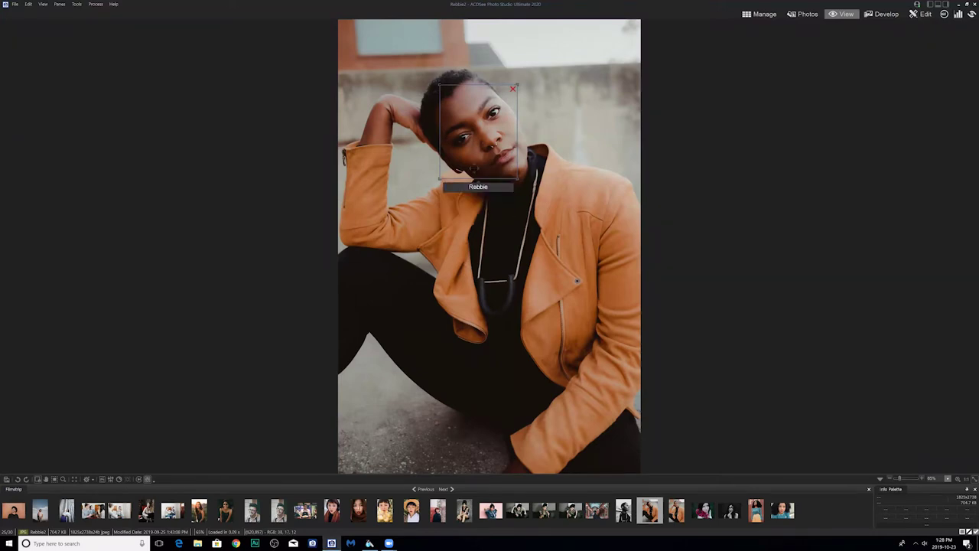
{"action": "left_click", "coordinate": [677, 512]}
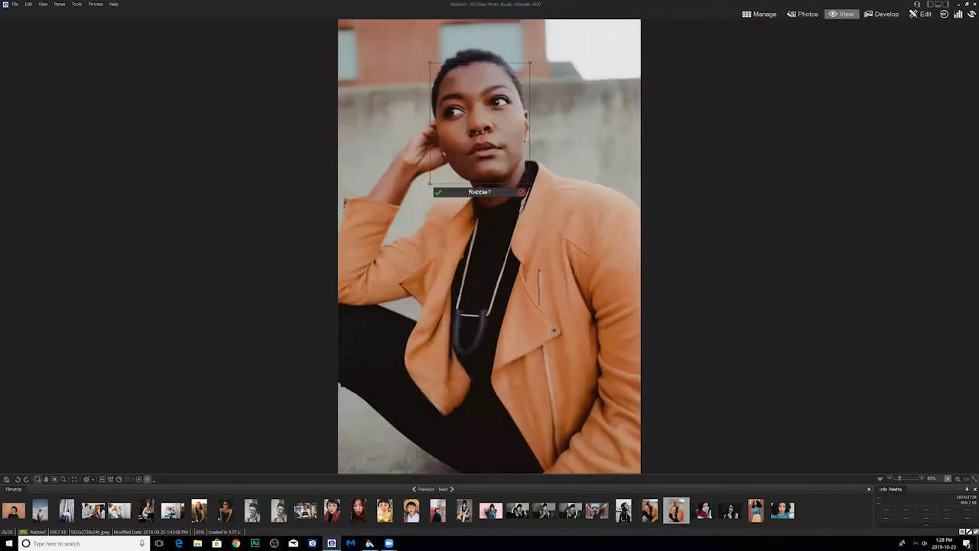
{"action": "left_click", "coordinate": [650, 513]}
{"action": "left_click", "coordinate": [676, 512]}
{"action": "left_click", "coordinate": [438, 195]}
Step: In Manage mode, delete the misspelled duplicate person in People Manager, leaving four names
{"action": "left_click", "coordinate": [755, 14]}
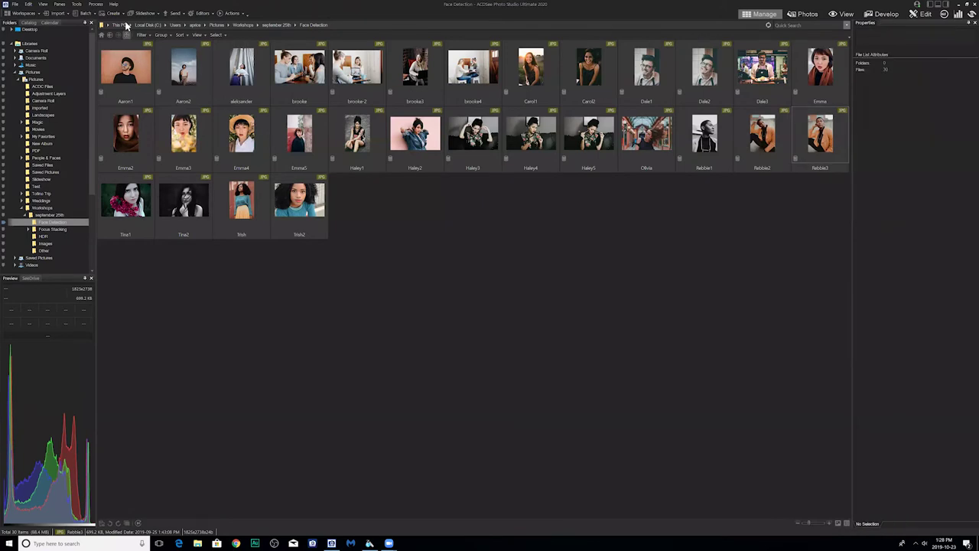
{"action": "left_click", "coordinate": [77, 4]}
{"action": "mouse_move", "coordinate": [77, 4]}
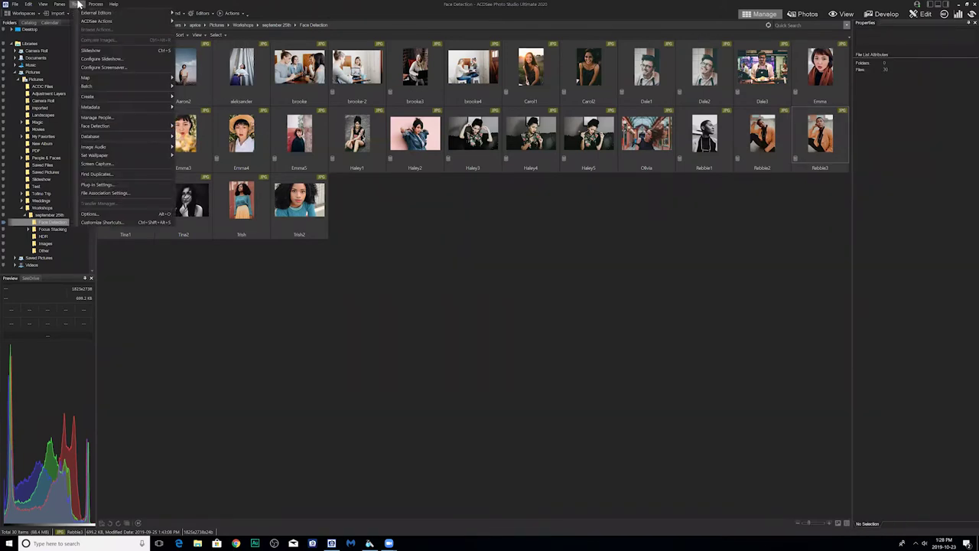
{"action": "left_click", "coordinate": [106, 116]}
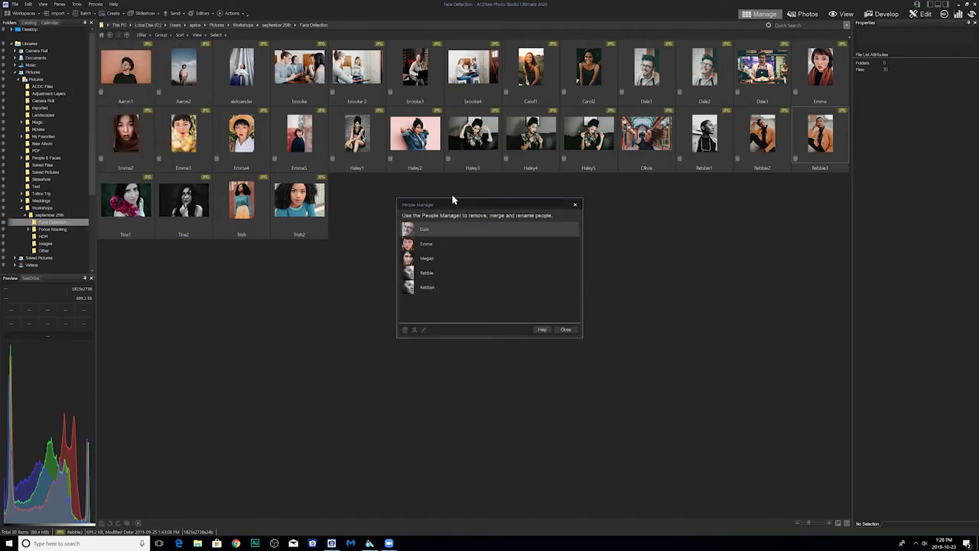
{"action": "left_click_drag", "start_coordinate": [475, 210], "coordinate": [573, 205]}
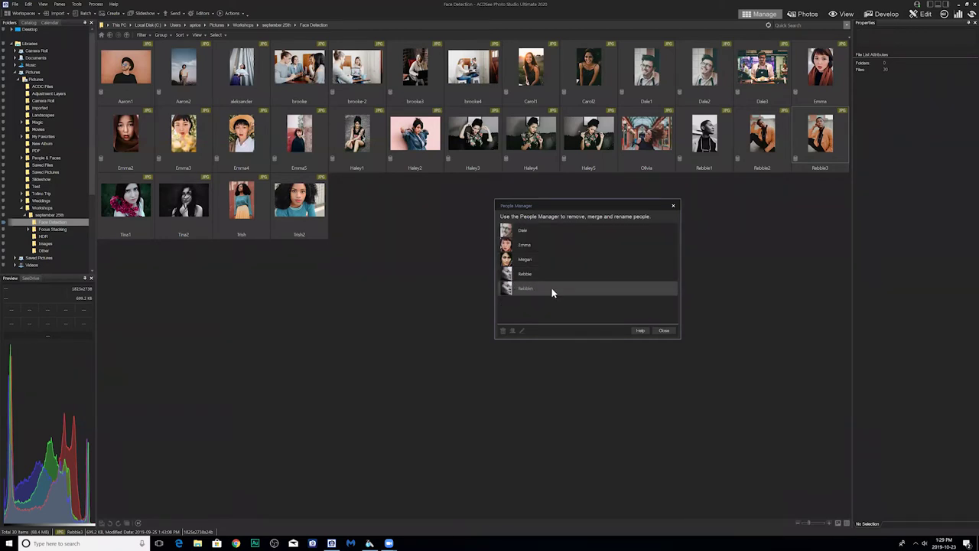
{"action": "left_click", "coordinate": [525, 290]}
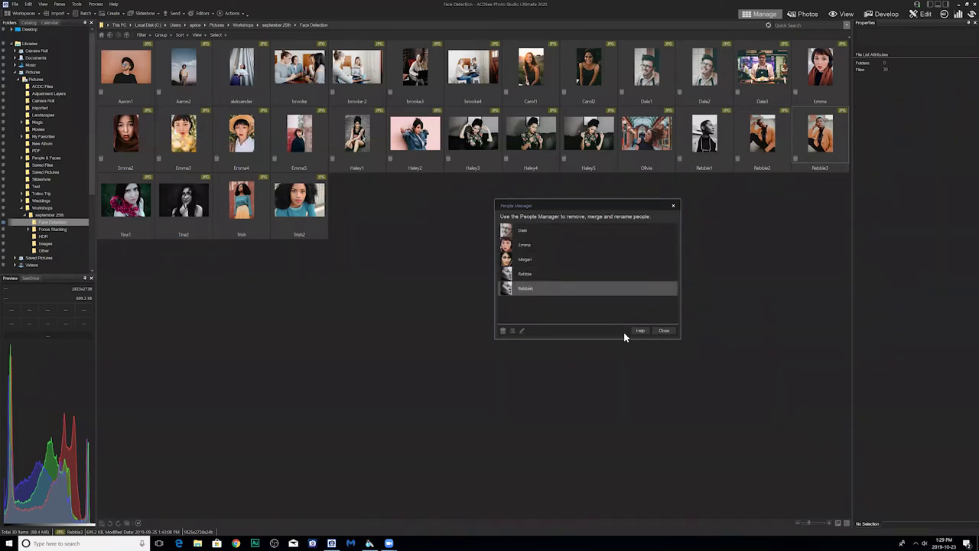
{"action": "left_click", "coordinate": [503, 331]}
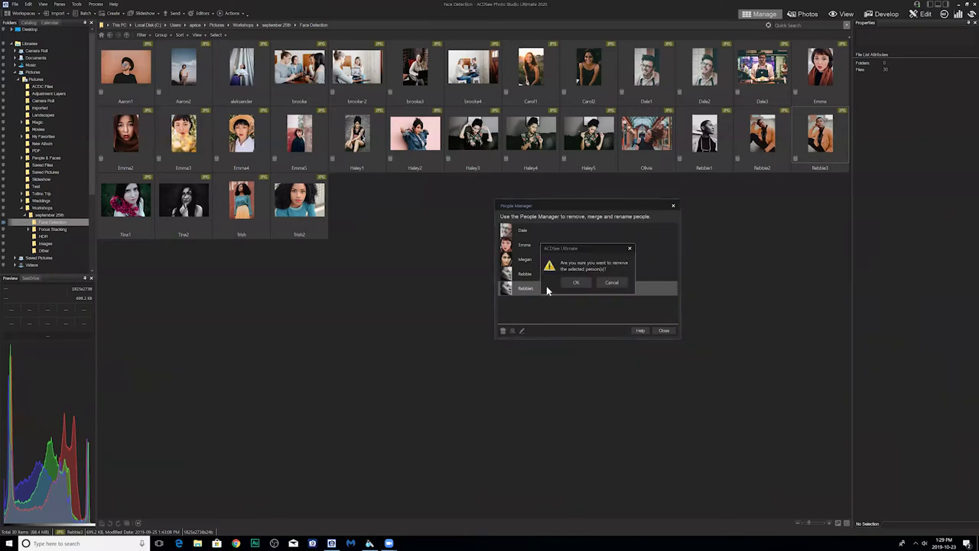
{"action": "left_click", "coordinate": [573, 281]}
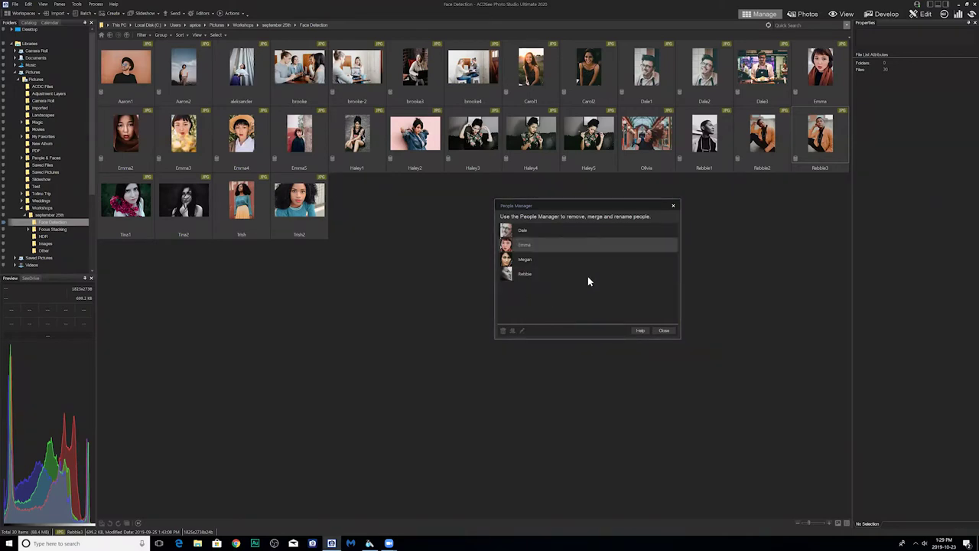
{"action": "left_click", "coordinate": [664, 331]}
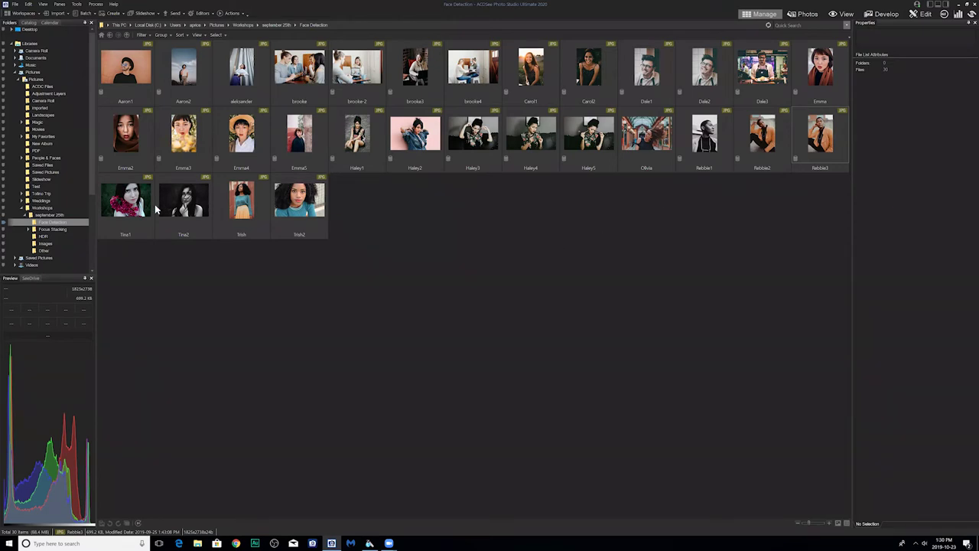
Step: Select the Emma2, Emma3 and Emma4 thumbnails together in the Face Detection folder
{"action": "left_click", "coordinate": [122, 137]}
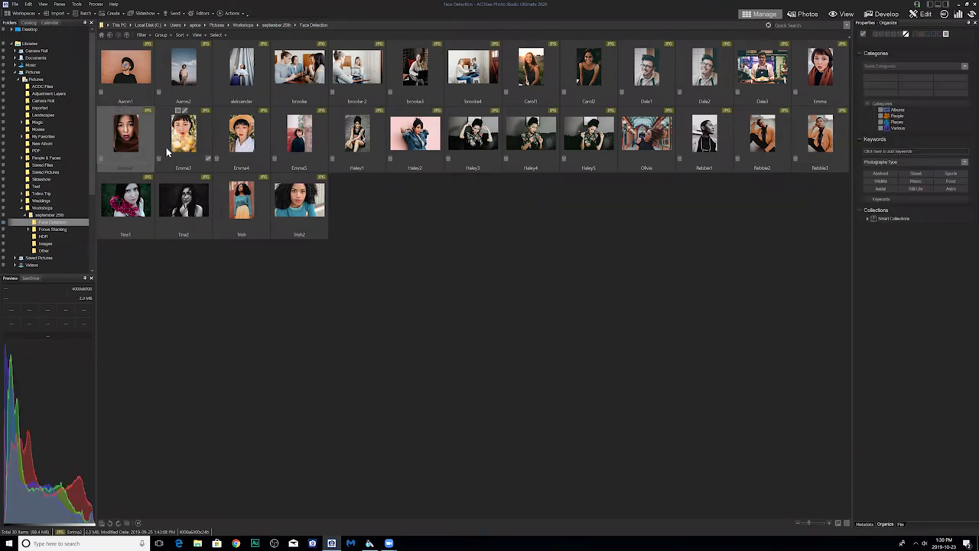
{"action": "left_click", "coordinate": [245, 145], "text": "shift"}
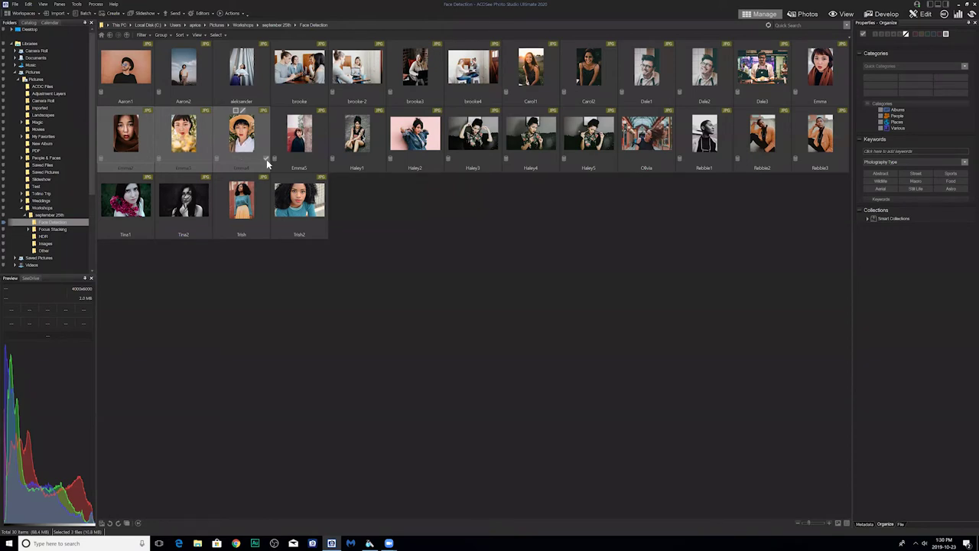
Step: Embed face data into the three selected Emma photos, close the summary, and deselect them
{"action": "left_click", "coordinate": [76, 4]}
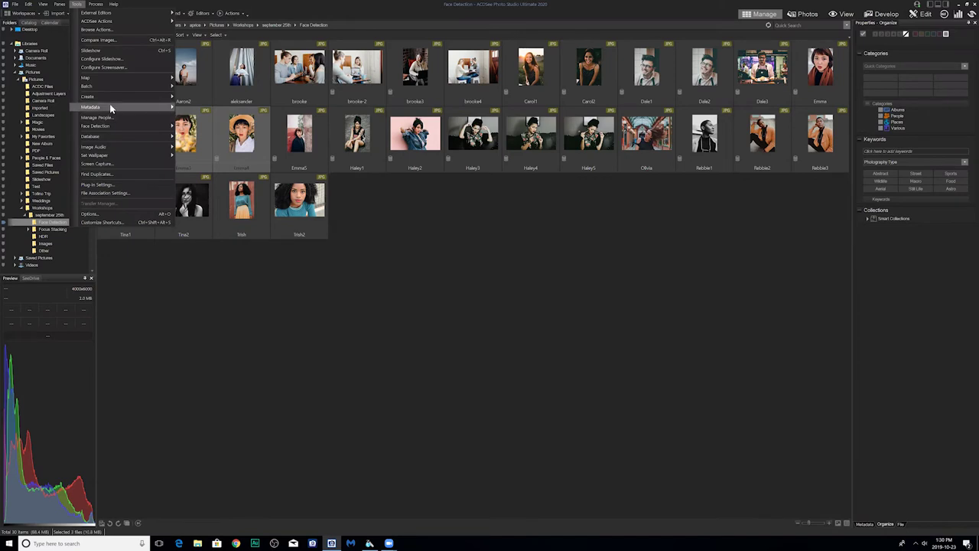
{"action": "mouse_move", "coordinate": [110, 106]}
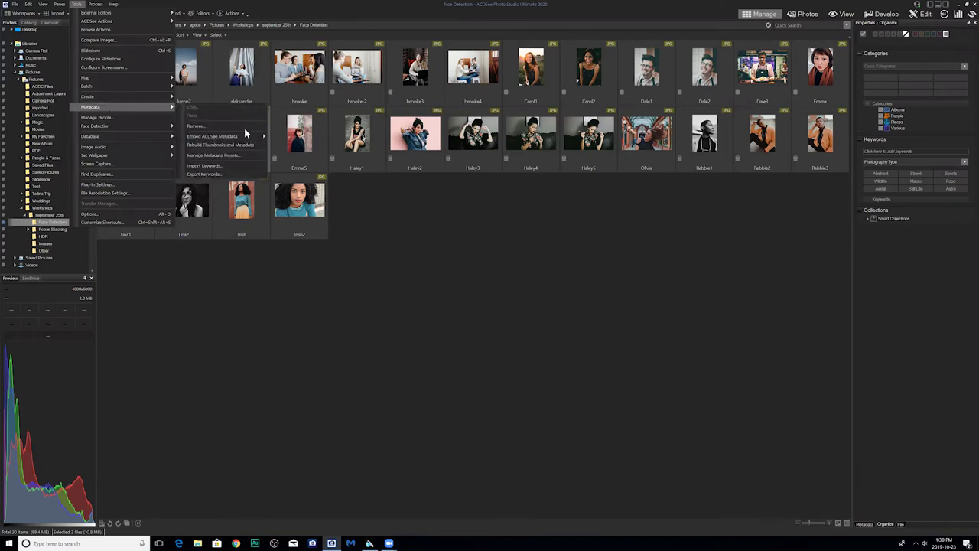
{"action": "mouse_move", "coordinate": [217, 135]}
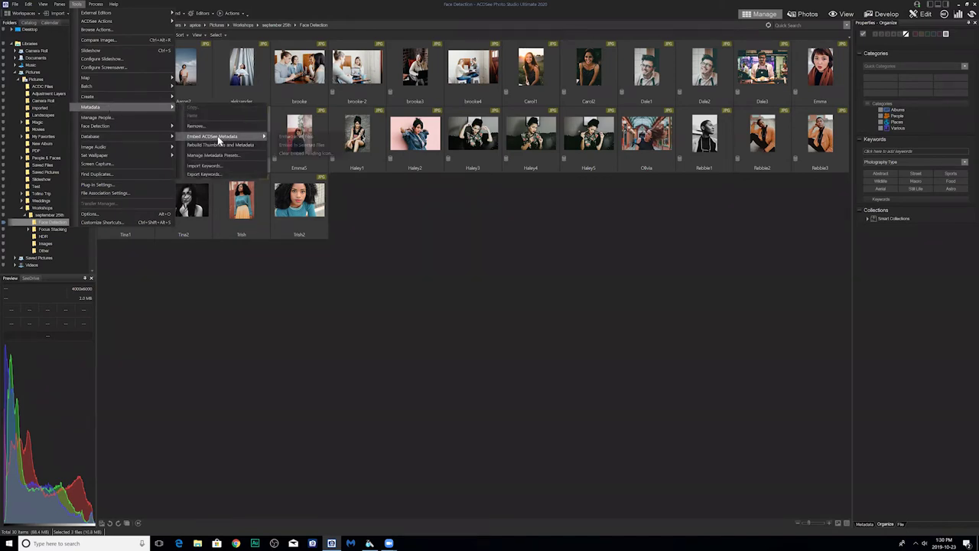
{"action": "left_click", "coordinate": [309, 146]}
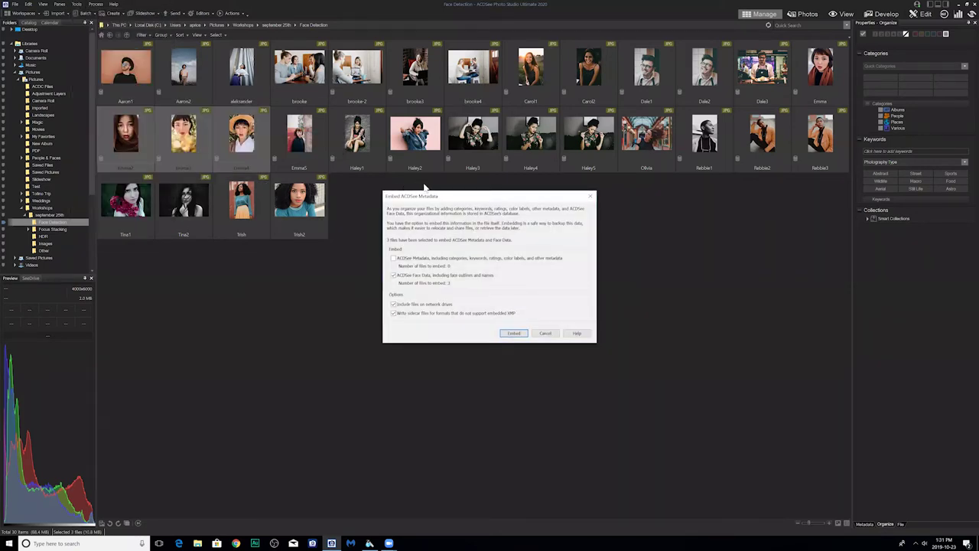
{"action": "left_click_drag", "start_coordinate": [451, 201], "coordinate": [428, 147]}
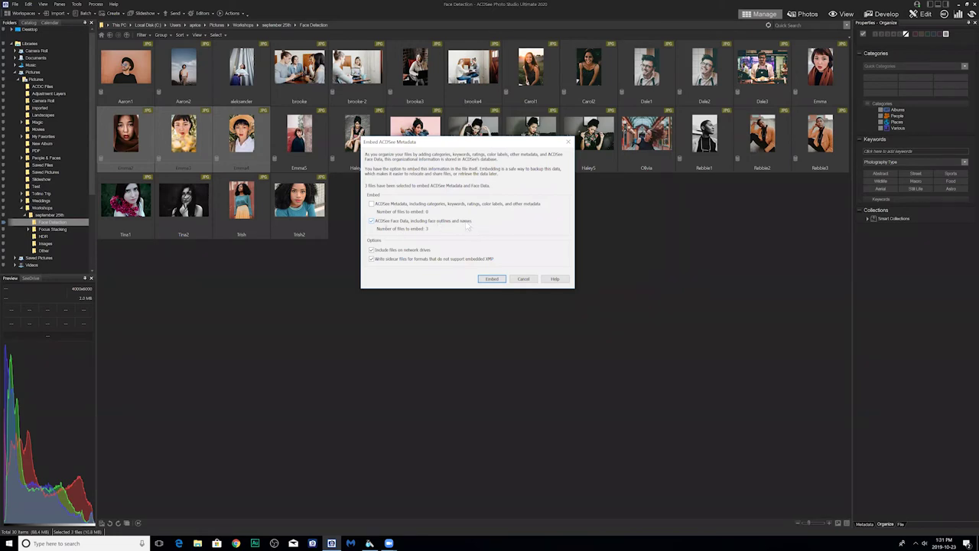
{"action": "left_click", "coordinate": [492, 278]}
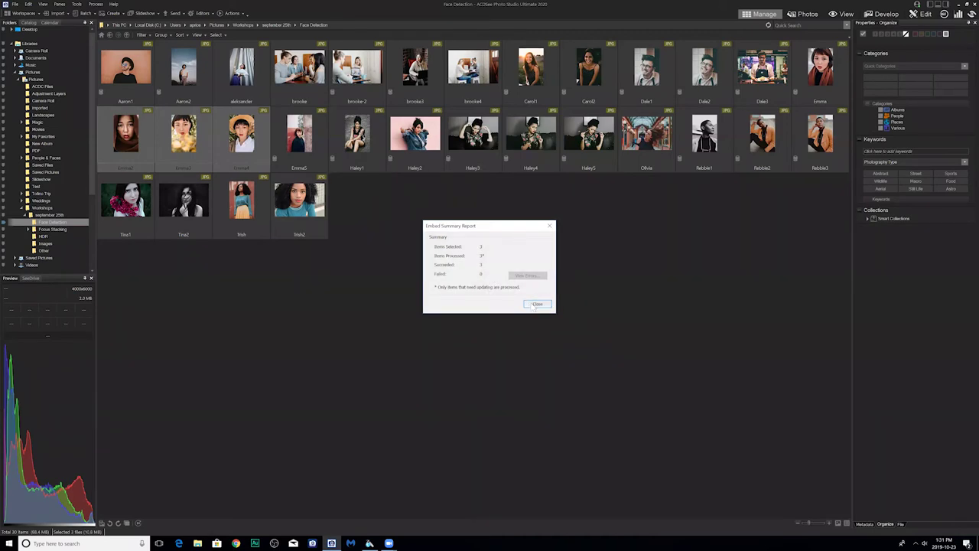
{"action": "left_click", "coordinate": [538, 304]}
{"action": "left_click", "coordinate": [416, 234]}
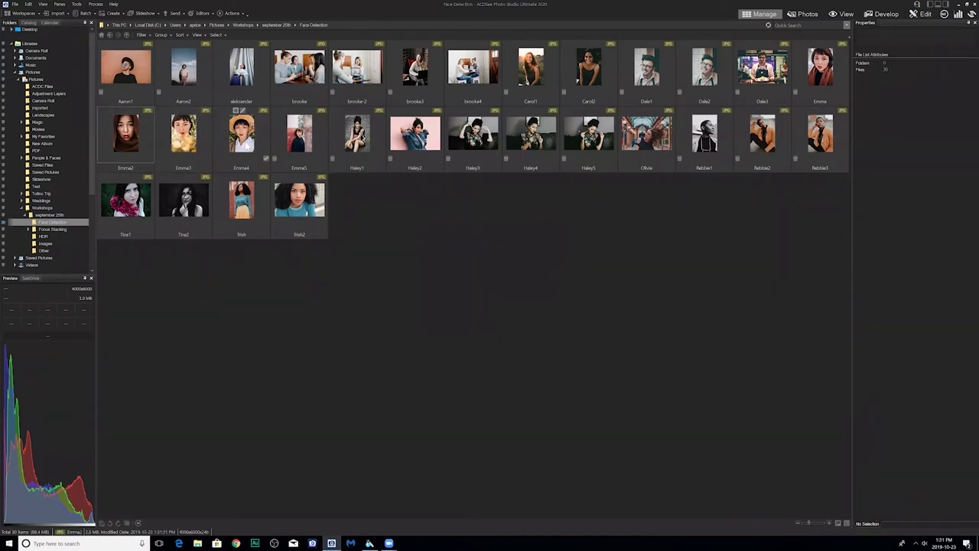
Step: Select Emma4 and browse its right-click Metadata submenu without choosing anything
{"action": "left_click", "coordinate": [260, 151]}
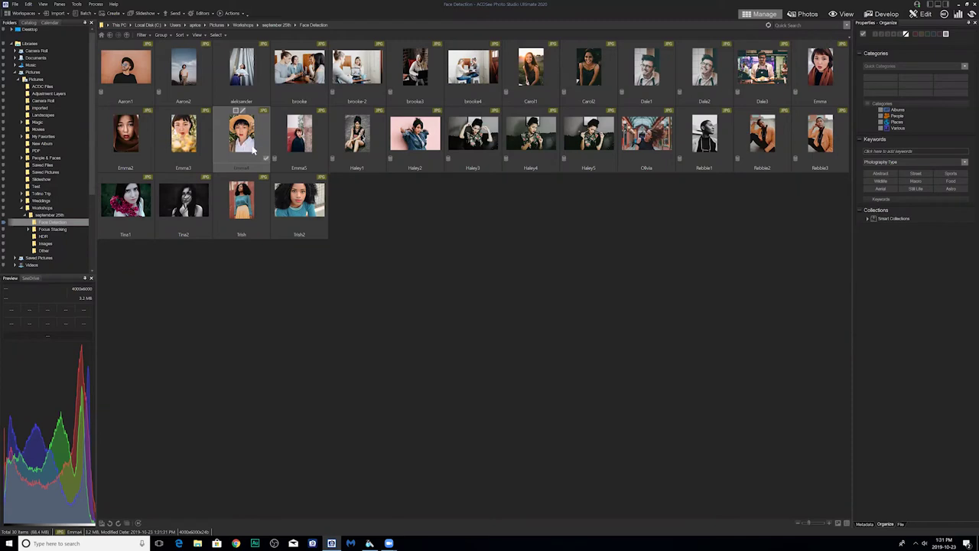
{"action": "right_click", "coordinate": [239, 144]}
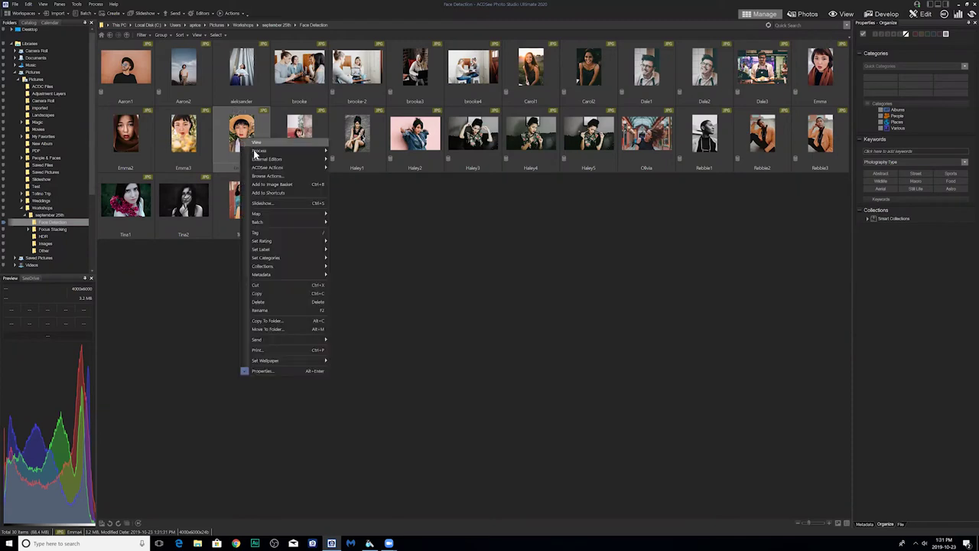
{"action": "mouse_move", "coordinate": [298, 162]}
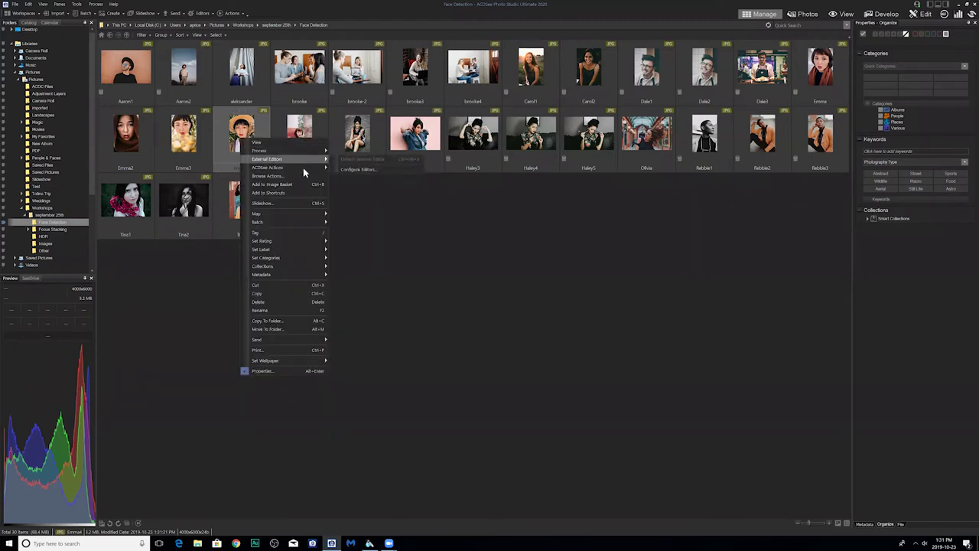
{"action": "mouse_move", "coordinate": [295, 276]}
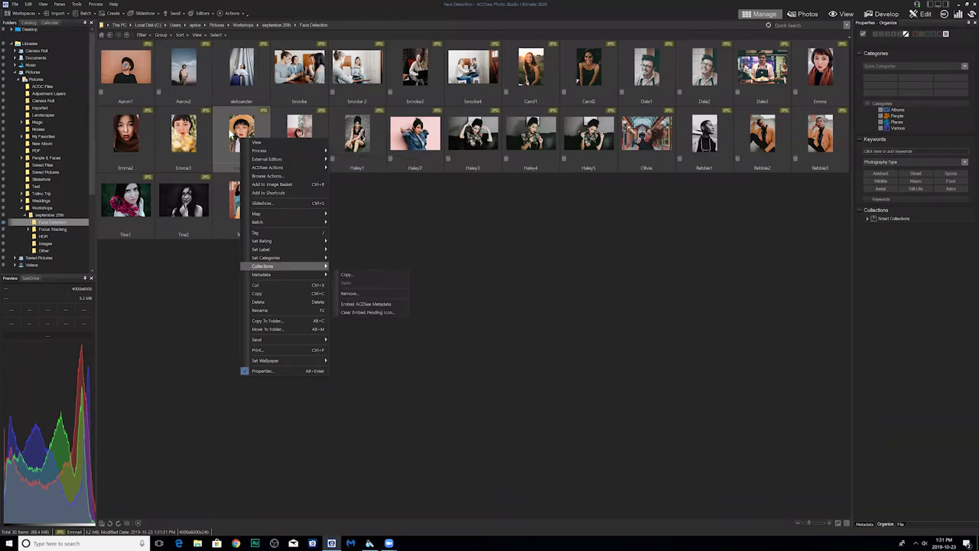
{"action": "left_click", "coordinate": [230, 134]}
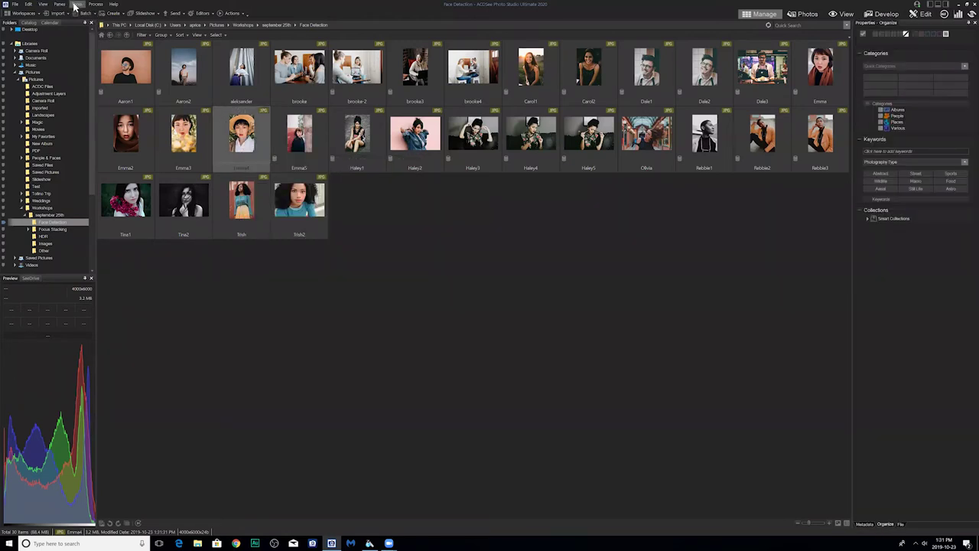
{"action": "left_click", "coordinate": [76, 4]}
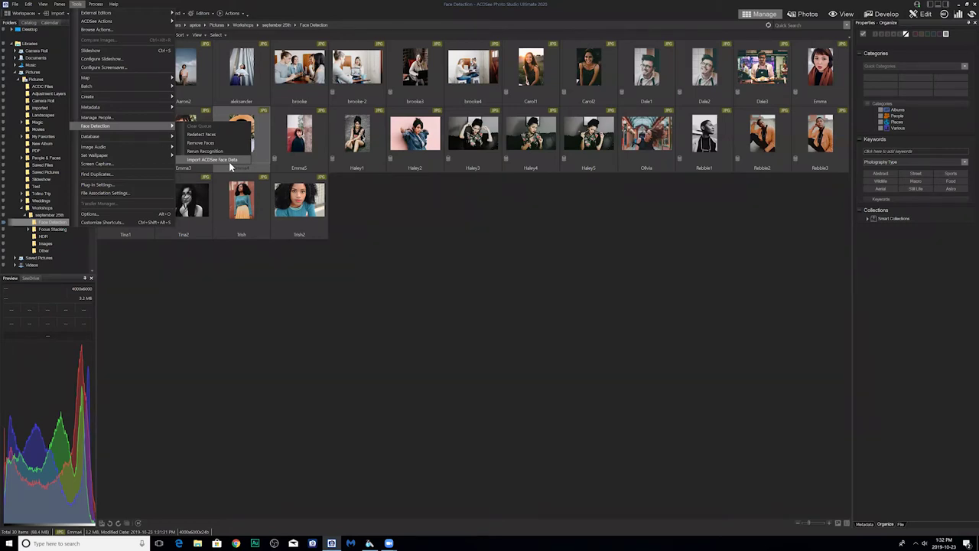
{"action": "left_click", "coordinate": [470, 222]}
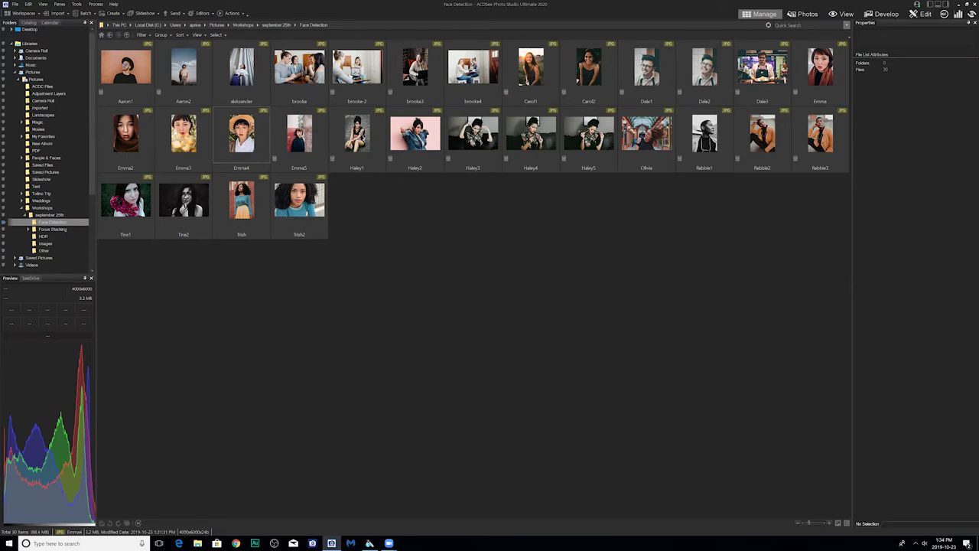
Step: Open brooke4 in View mode with the Face tool on and edit the man's face label
{"action": "left_click", "coordinate": [468, 77]}
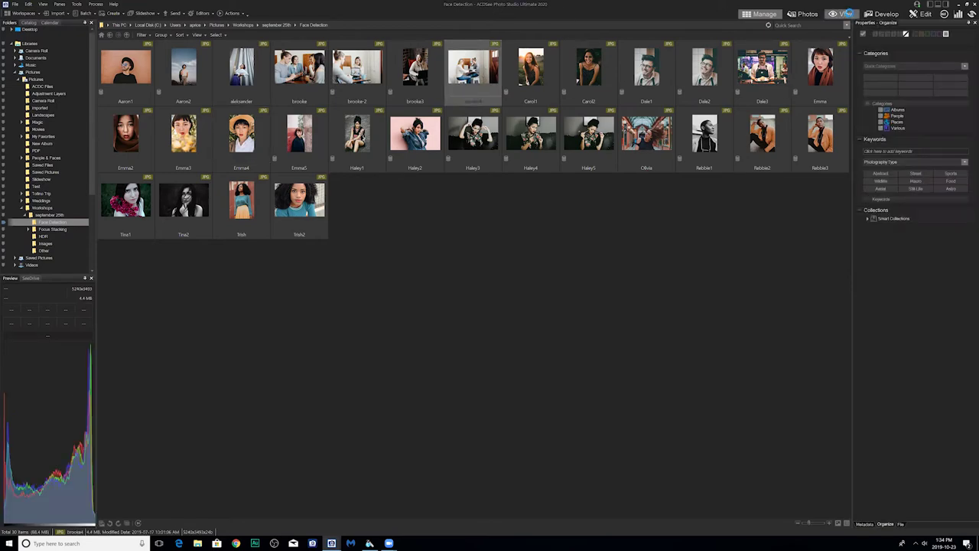
{"action": "left_click", "coordinate": [847, 14]}
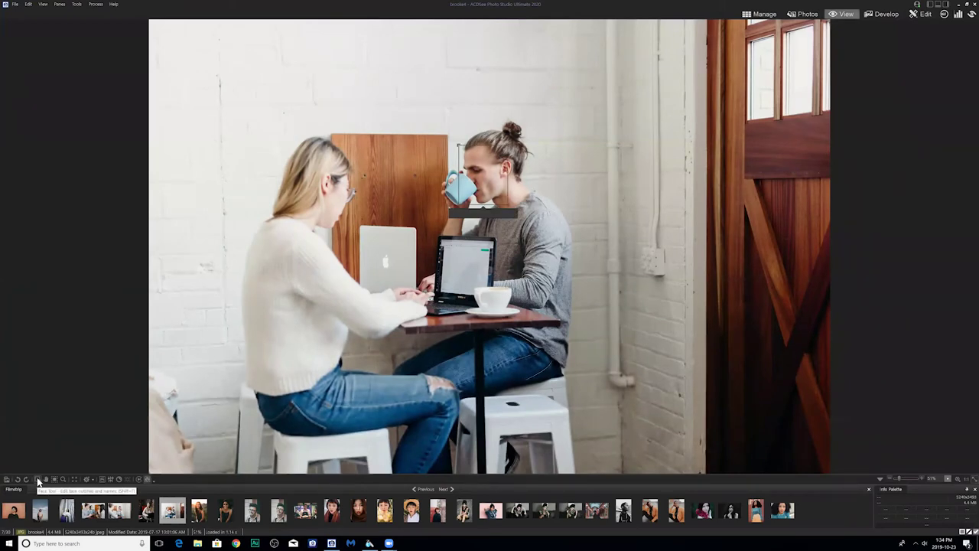
{"action": "left_click", "coordinate": [38, 479]}
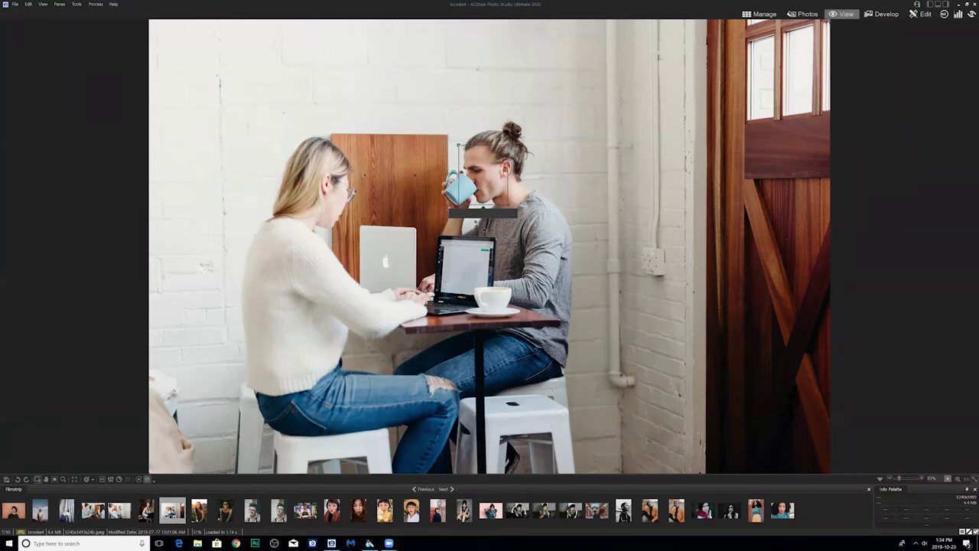
{"action": "left_click", "coordinate": [508, 214]}
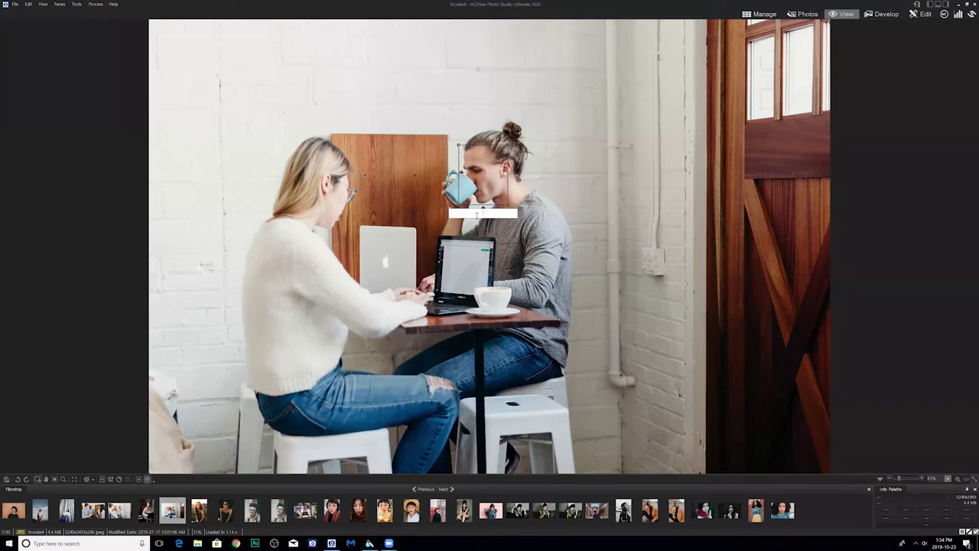
{"action": "left_click", "coordinate": [36, 479]}
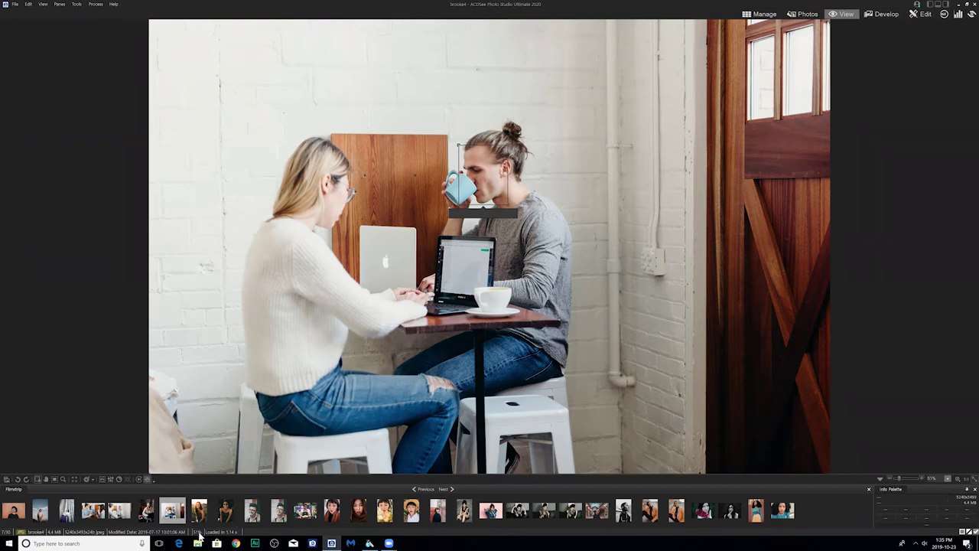
Step: Switch to the four-person group photo and remove the face box around the man
{"action": "left_click", "coordinate": [149, 518]}
{"action": "left_click", "coordinate": [90, 514]}
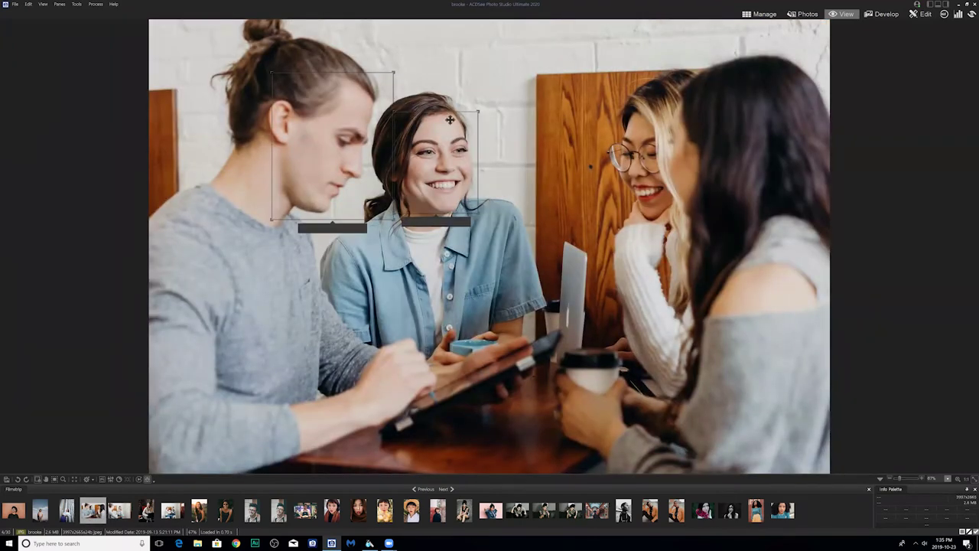
{"action": "mouse_move", "coordinate": [474, 115]}
{"action": "mouse_move", "coordinate": [391, 76]}
{"action": "left_click", "coordinate": [390, 75]}
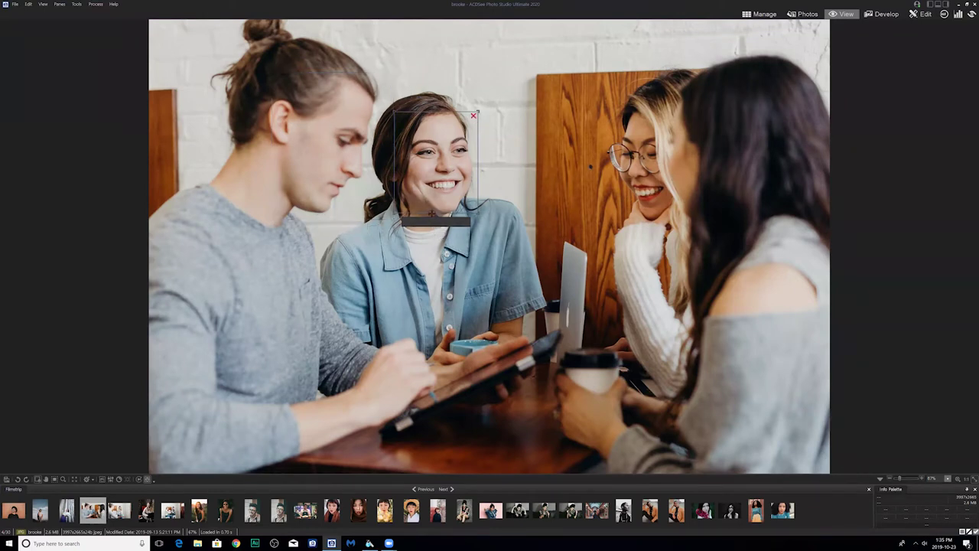
Step: Tag the smiling woman's face with her name, then return to Manage mode
{"action": "left_click", "coordinate": [436, 222]}
{"action": "type", "text": "His"}
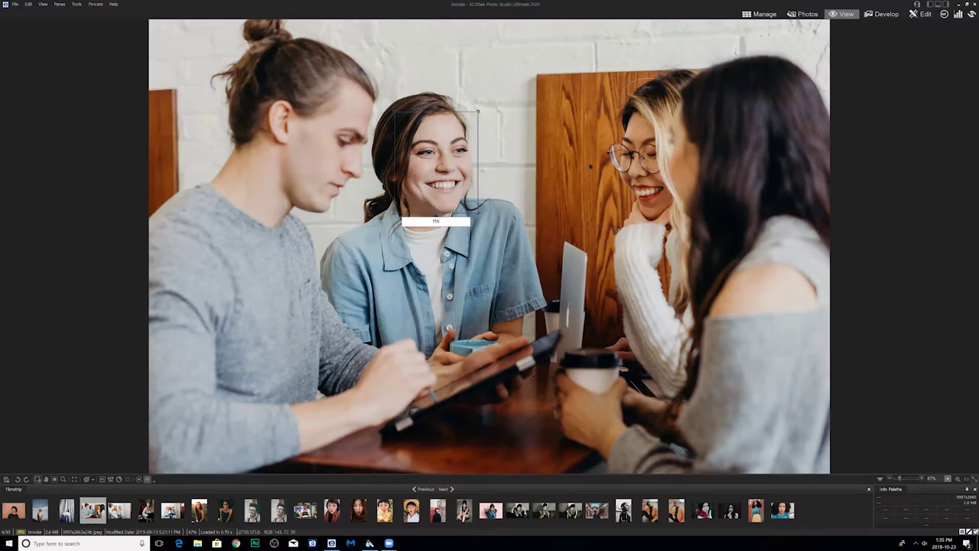
{"action": "type", "text": "ey"}
{"action": "key", "text": "Return"}
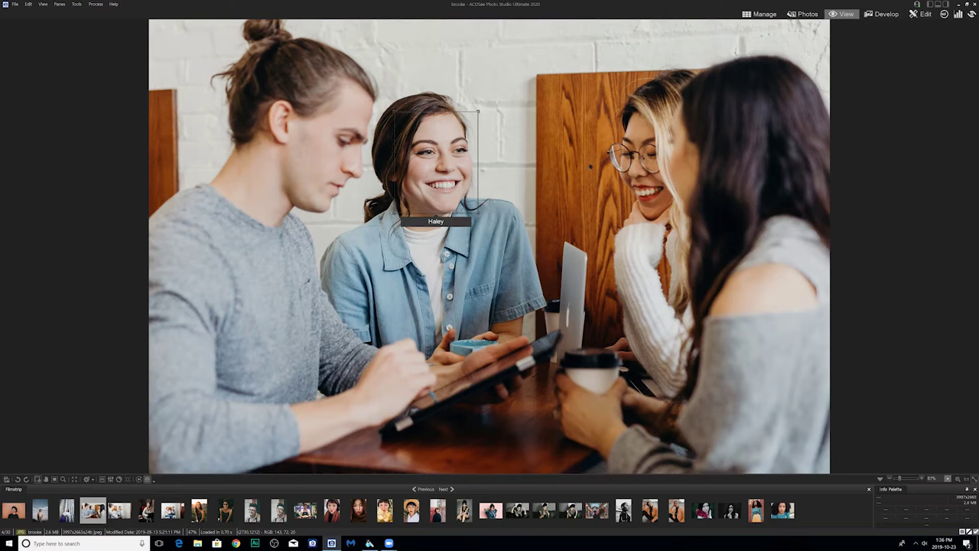
{"action": "left_click", "coordinate": [755, 14]}
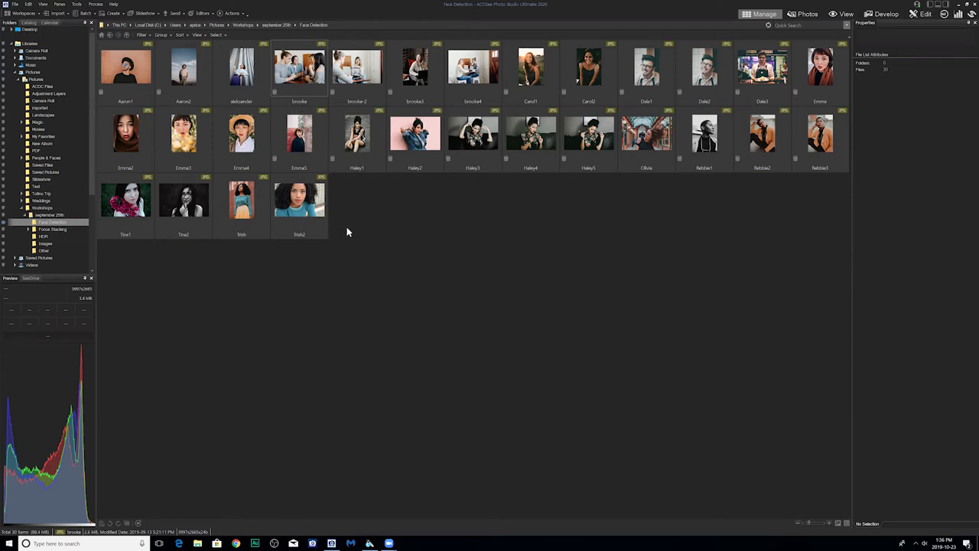
Step: Expand People in the Catalog pane and filter to the first person's three photos
{"action": "left_click", "coordinate": [29, 23]}
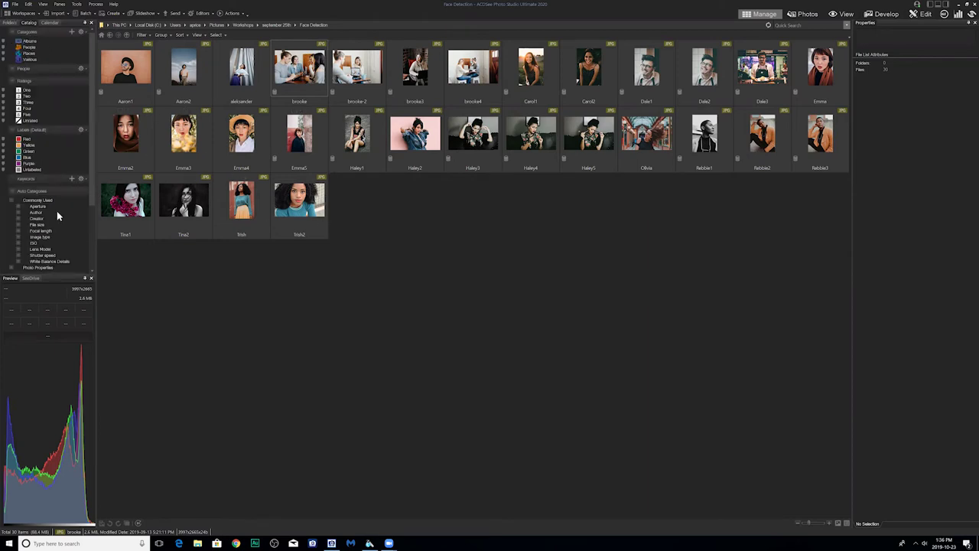
{"action": "scroll", "coordinate": [25, 185], "scroll_direction": "down", "scroll_amount": 2}
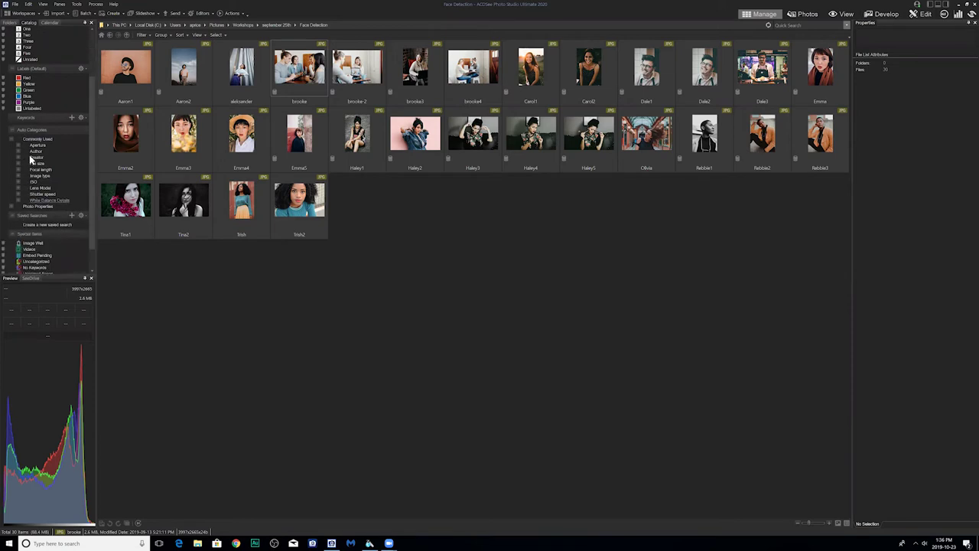
{"action": "scroll", "coordinate": [54, 92], "scroll_direction": "up", "scroll_amount": 2}
{"action": "left_click", "coordinate": [13, 69]}
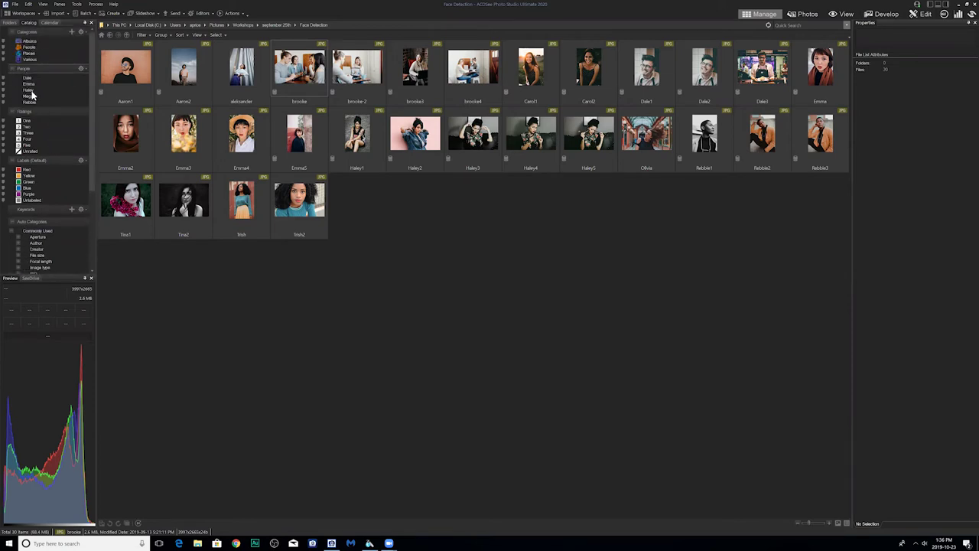
{"action": "left_click", "coordinate": [28, 79]}
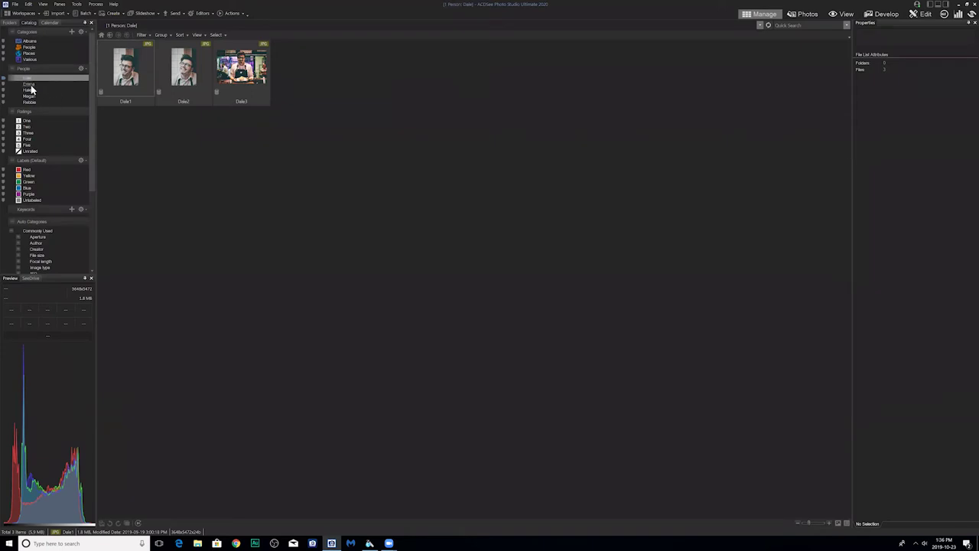
Step: Filter to the second, then the third tagged person, leaving a single photo
{"action": "left_click", "coordinate": [26, 84]}
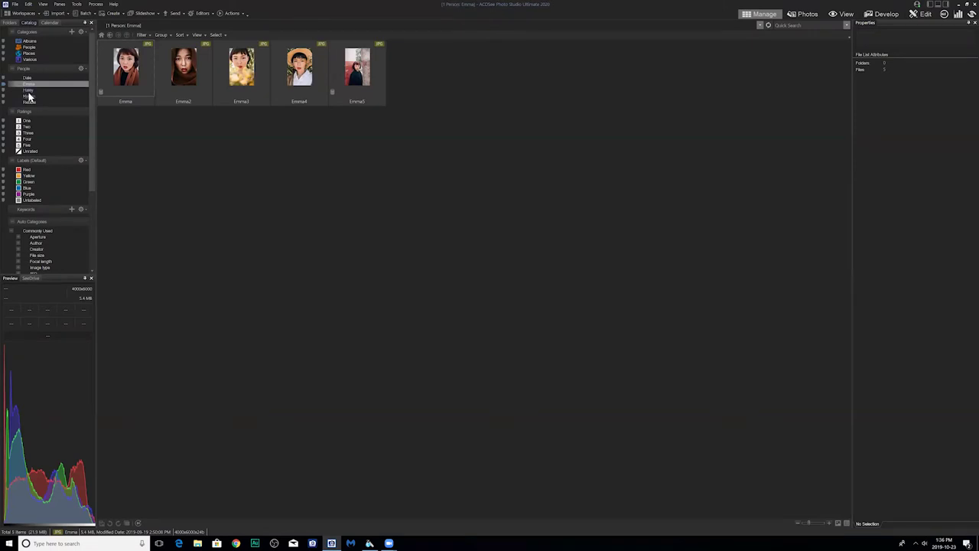
{"action": "left_click", "coordinate": [28, 90]}
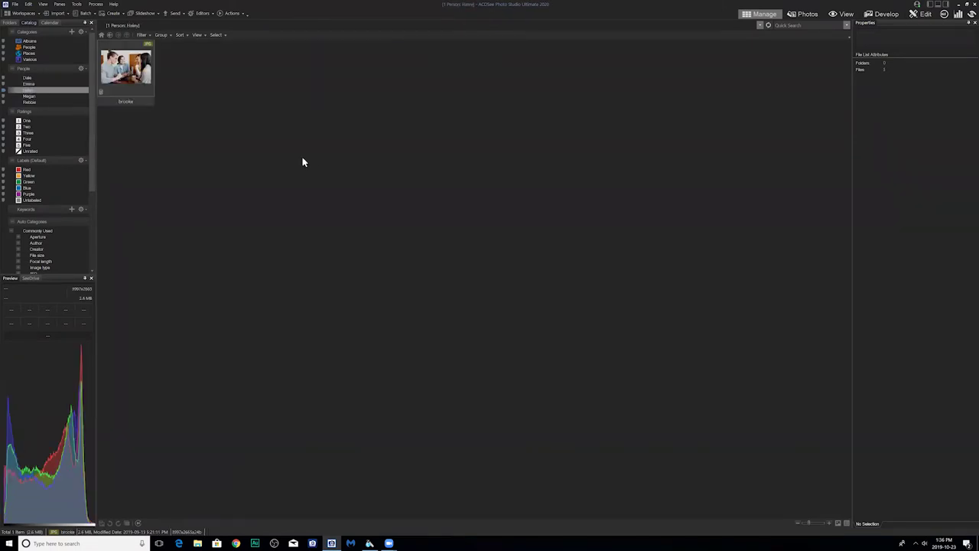
{"action": "left_click", "coordinate": [799, 26]}
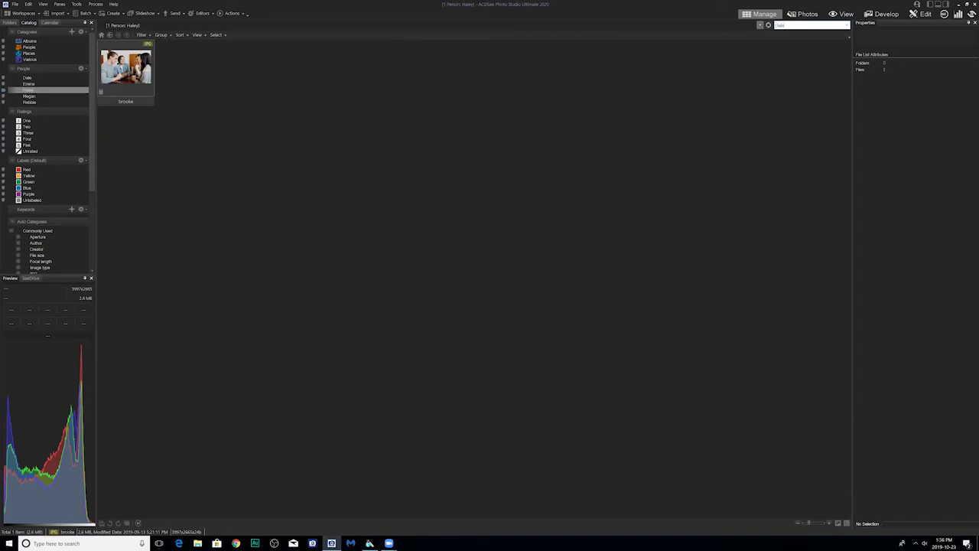
Step: Quick-search the first person's name, go back twice, and open the september 25th folder in Folders
{"action": "type", "text": "Dale"}
{"action": "key", "text": "Return"}
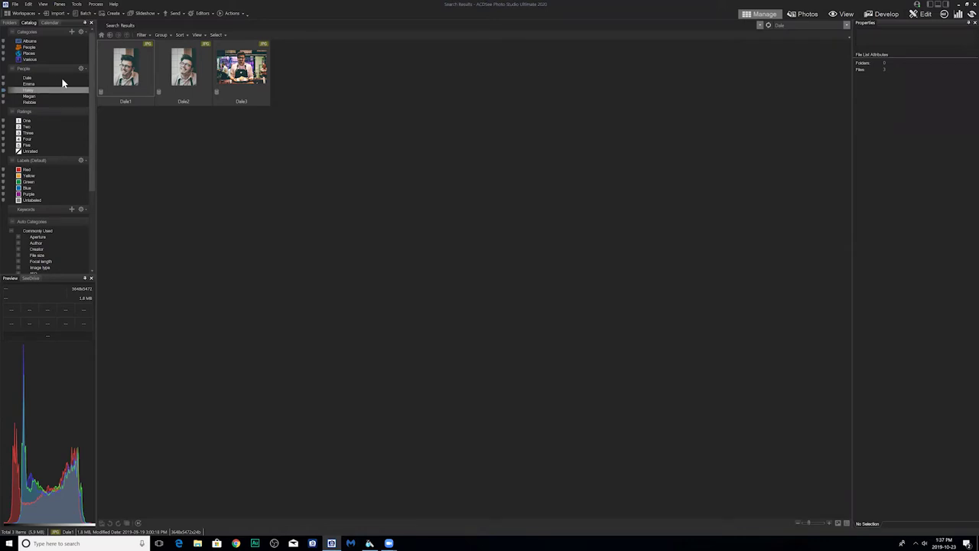
{"action": "left_click", "coordinate": [110, 36]}
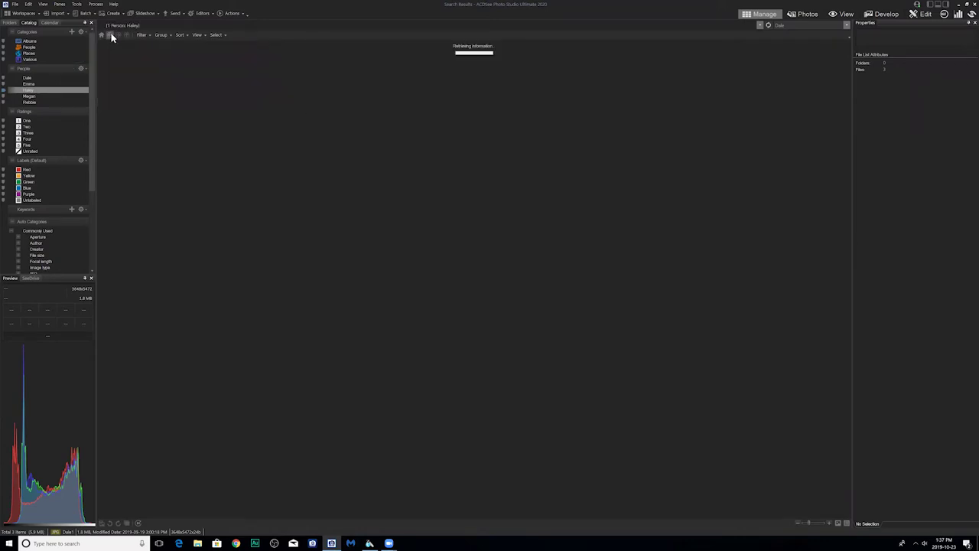
{"action": "left_click", "coordinate": [110, 36]}
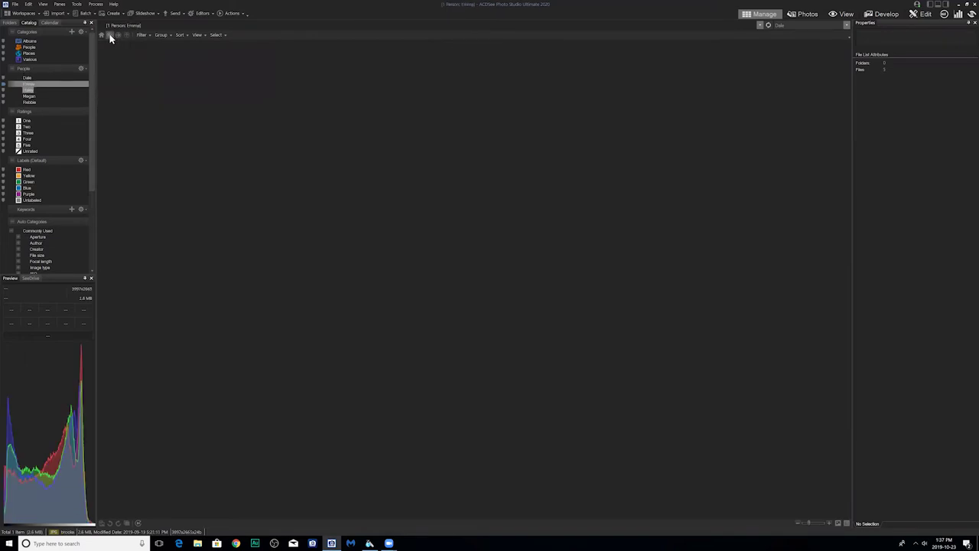
{"action": "left_click", "coordinate": [9, 23]}
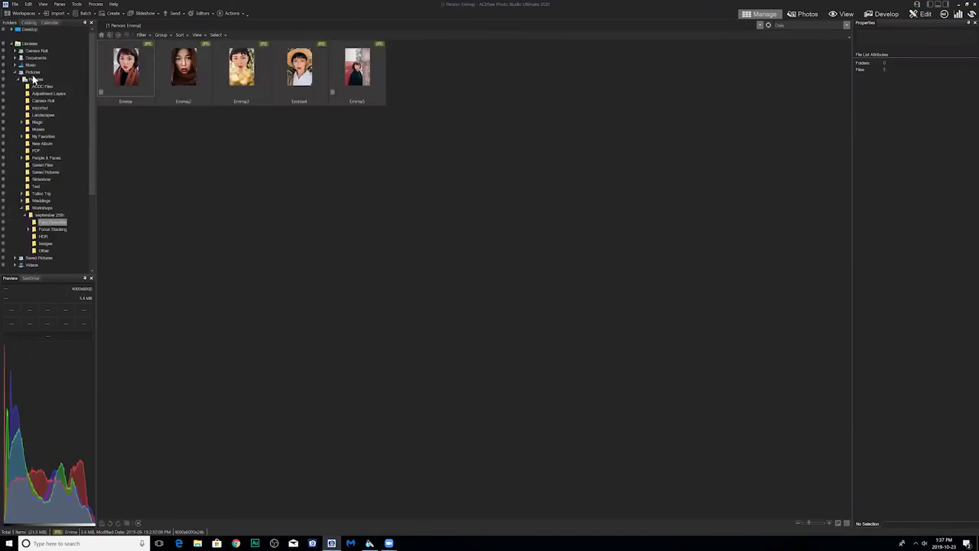
{"action": "left_click", "coordinate": [46, 216]}
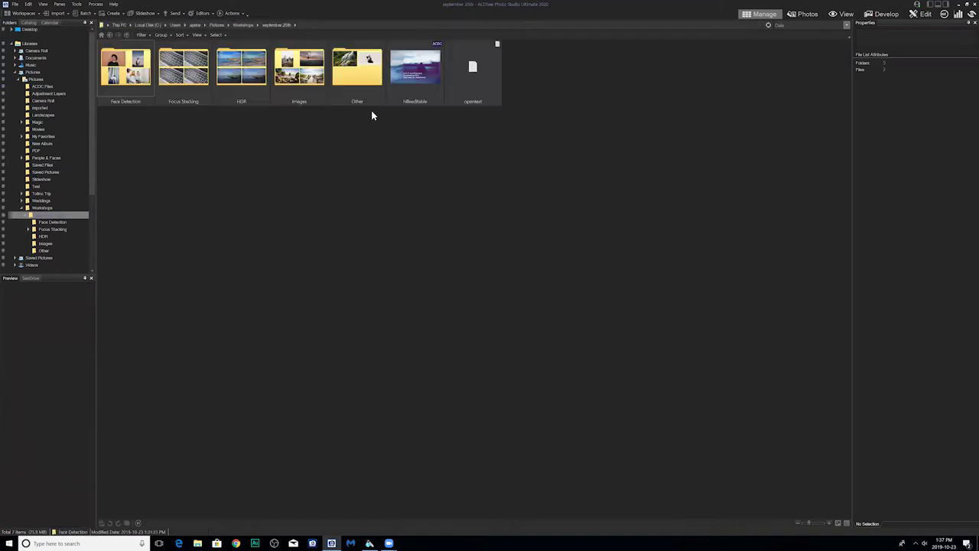
Step: Open the Images folder and load the broad-clouds photo in Edit mode
{"action": "double_click", "coordinate": [293, 60]}
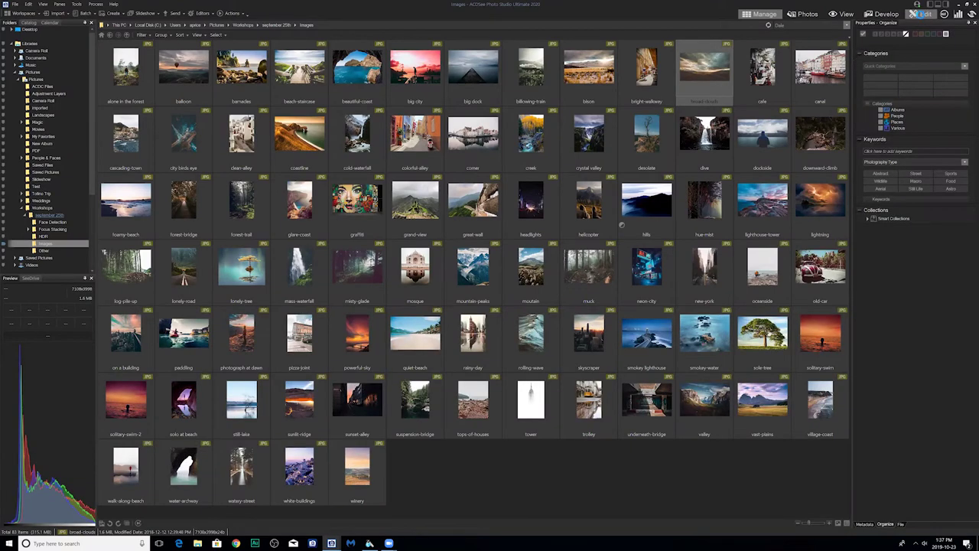
{"action": "left_click", "coordinate": [918, 14]}
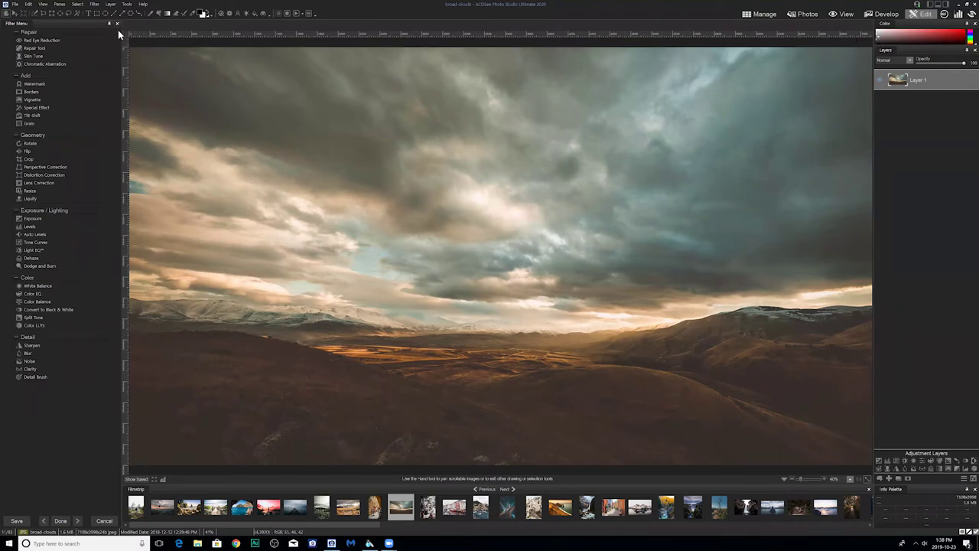
{"action": "left_click", "coordinate": [59, 4]}
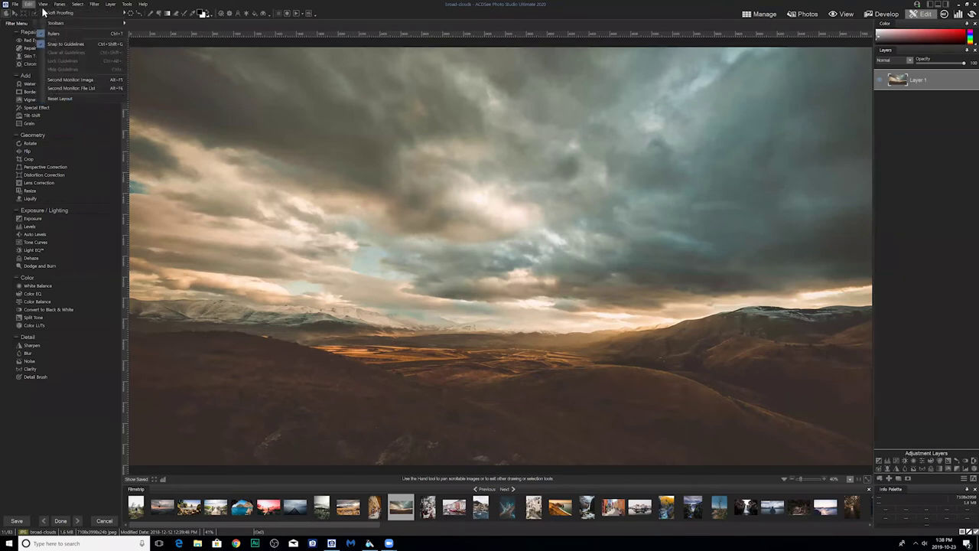
{"action": "mouse_move", "coordinate": [46, 6]}
{"action": "left_click", "coordinate": [54, 34]}
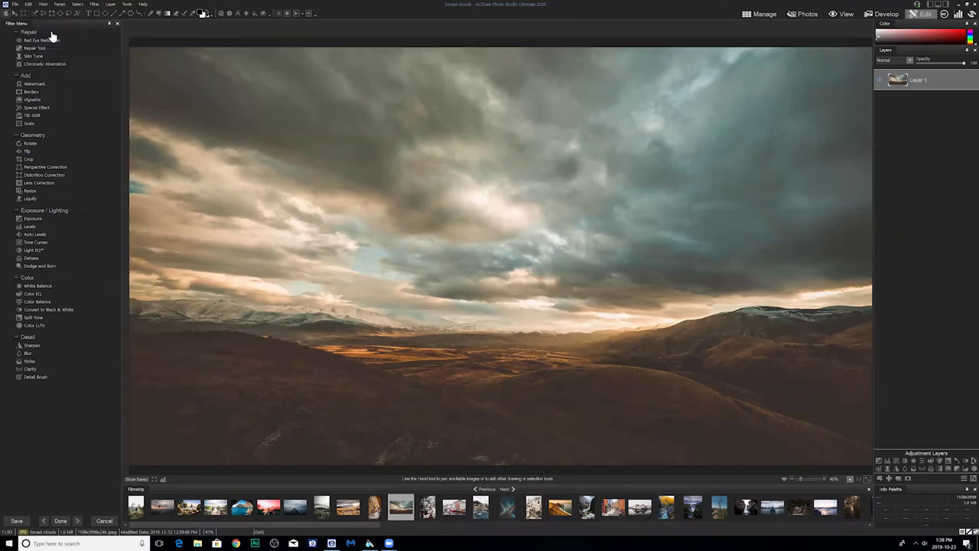
{"action": "left_click", "coordinate": [43, 4]}
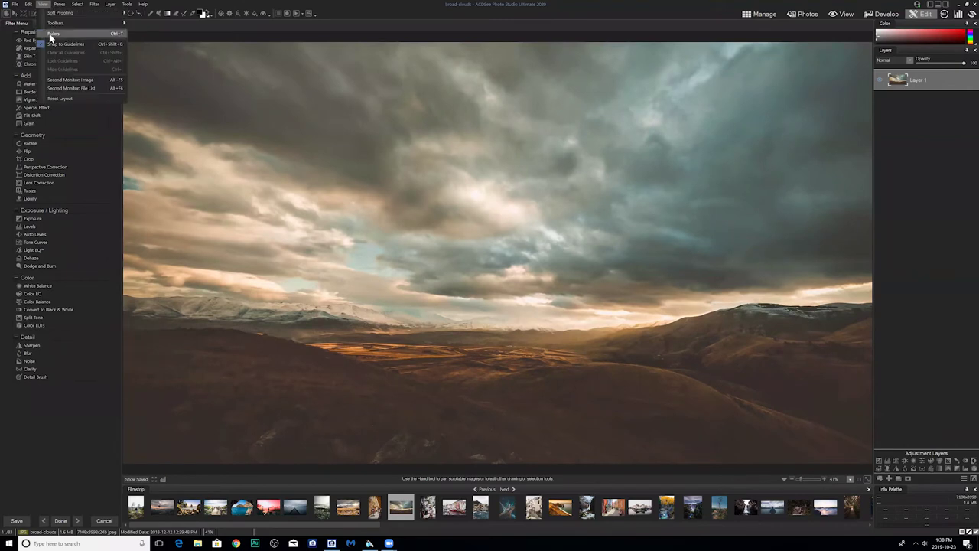
{"action": "left_click", "coordinate": [49, 34]}
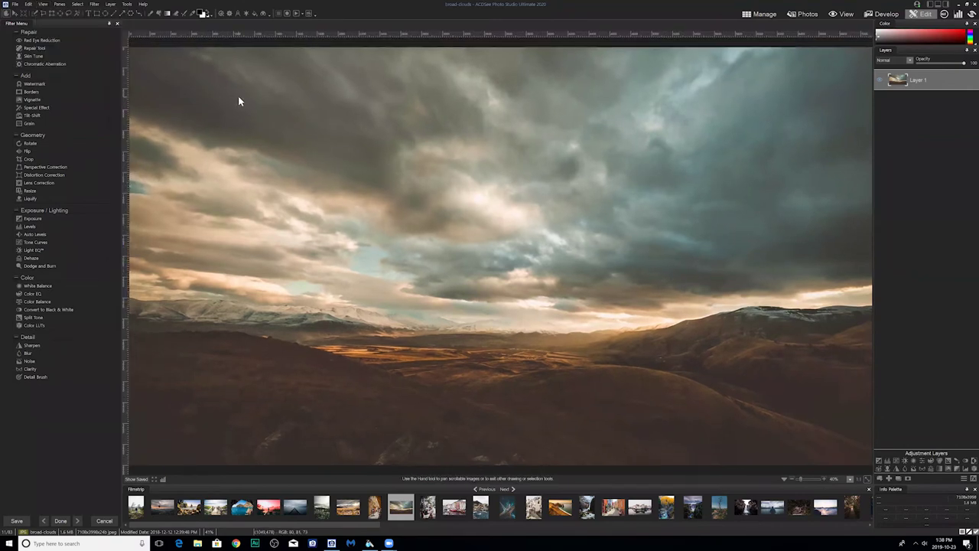
{"action": "key", "text": "ctrl+r"}
{"action": "key", "text": "ctrl+r"}
{"action": "right_click", "coordinate": [334, 36]}
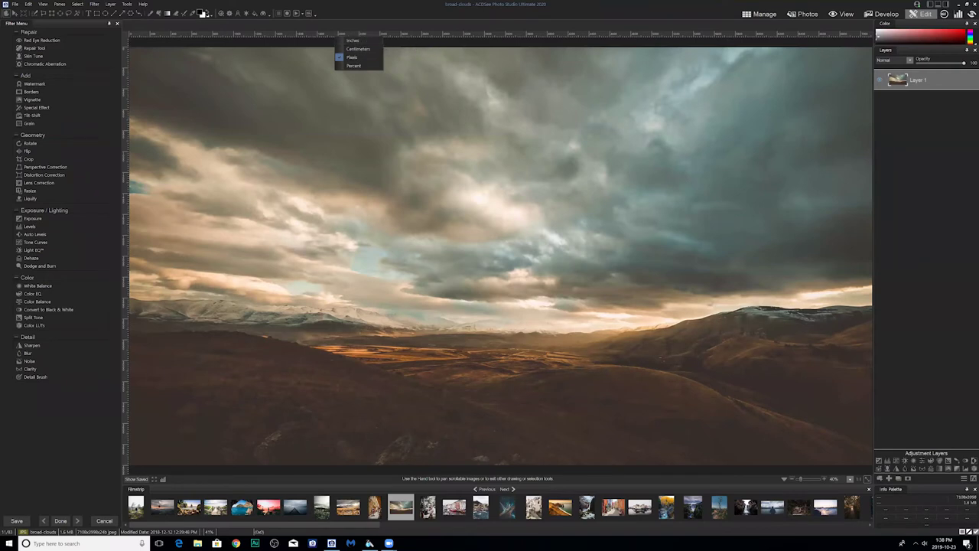
{"action": "key", "text": "Escape"}
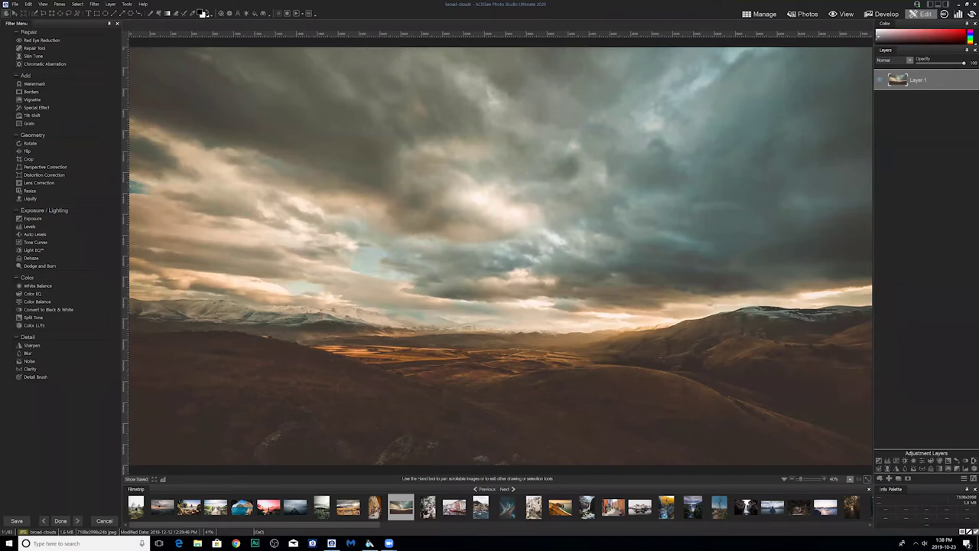
{"action": "right_click", "coordinate": [286, 32]}
{"action": "left_click", "coordinate": [324, 38]}
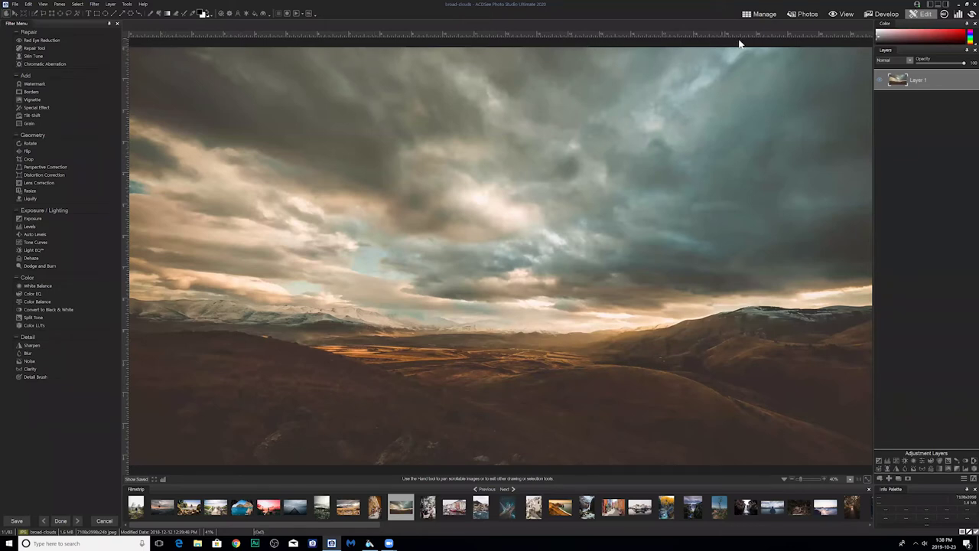
Step: Zoom out and drag horizontal and vertical guides to the landscape's centre
{"action": "left_click", "coordinate": [792, 478]}
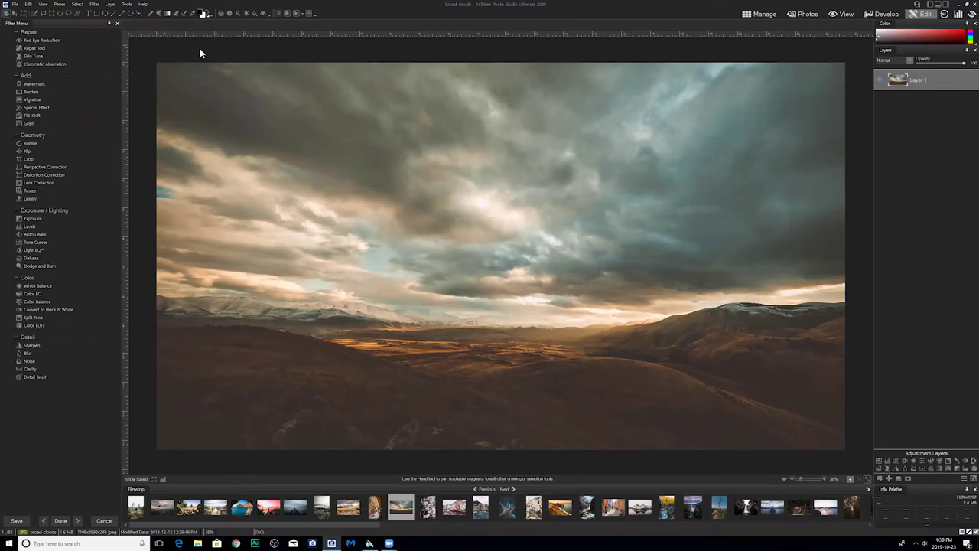
{"action": "left_click_drag", "start_coordinate": [239, 40], "coordinate": [315, 254]}
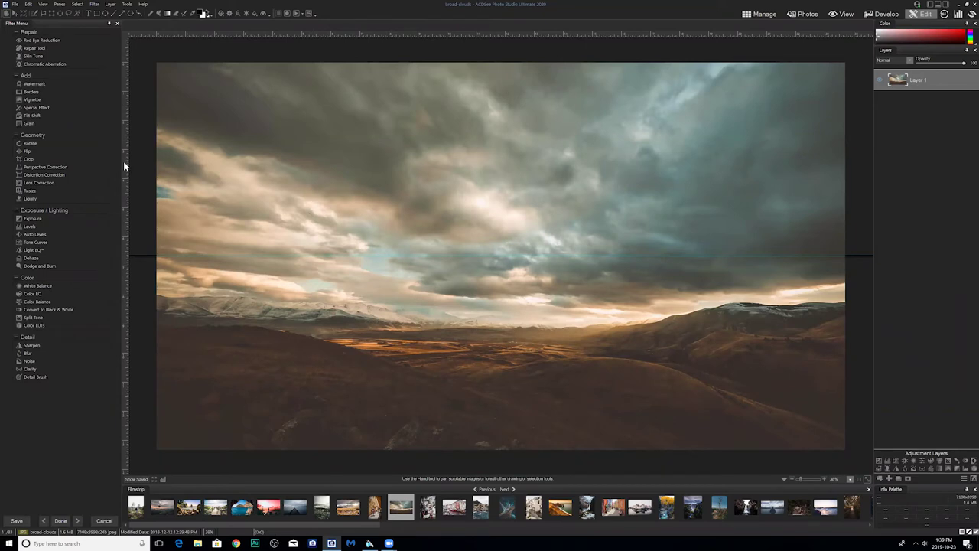
{"action": "left_click_drag", "start_coordinate": [123, 164], "coordinate": [501, 178]}
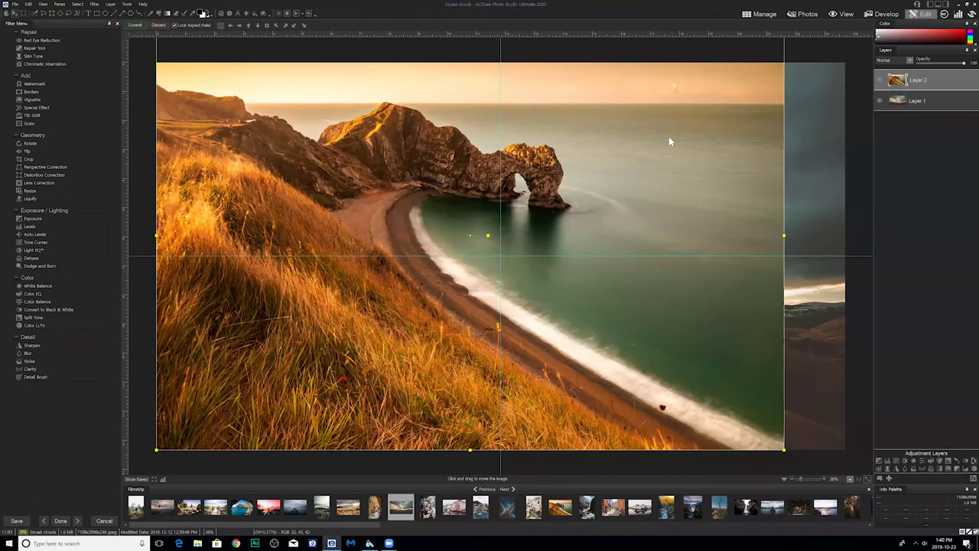
Step: Shrink the coastal arch photo to the upper right and commit it, then hide Layer 2 and select Layer 1
{"action": "left_click_drag", "start_coordinate": [683, 200], "coordinate": [728, 218]}
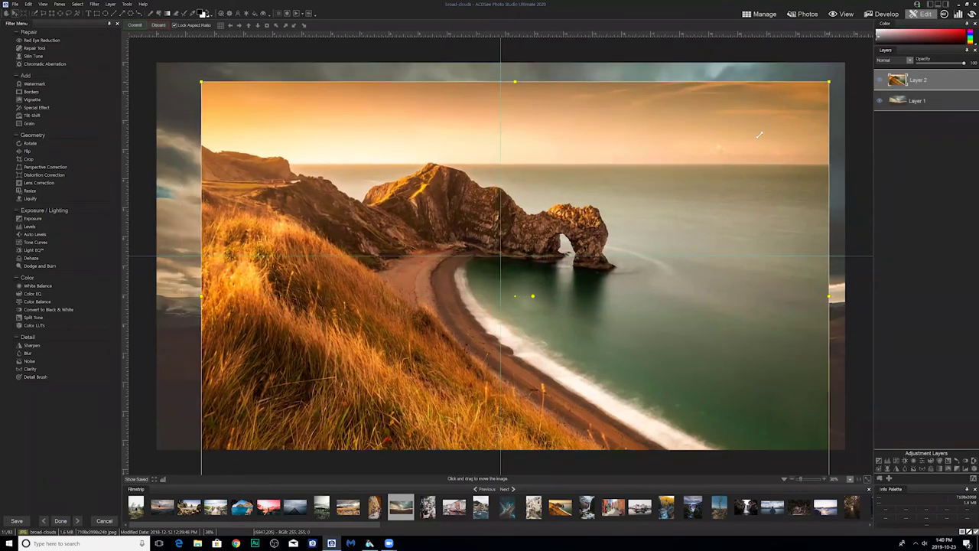
{"action": "left_click_drag", "start_coordinate": [831, 81], "coordinate": [656, 185]}
{"action": "left_click_drag", "start_coordinate": [589, 164], "coordinate": [675, 51]}
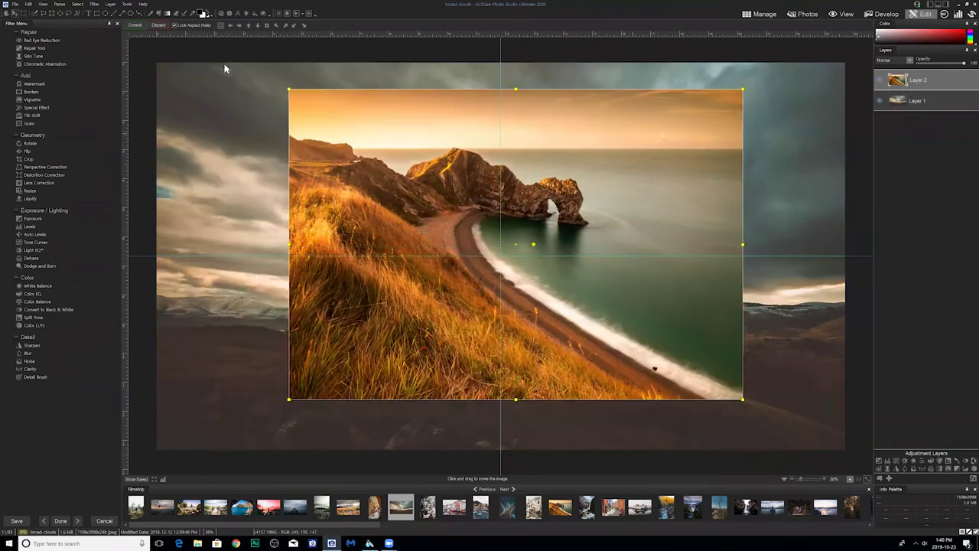
{"action": "left_click", "coordinate": [136, 26]}
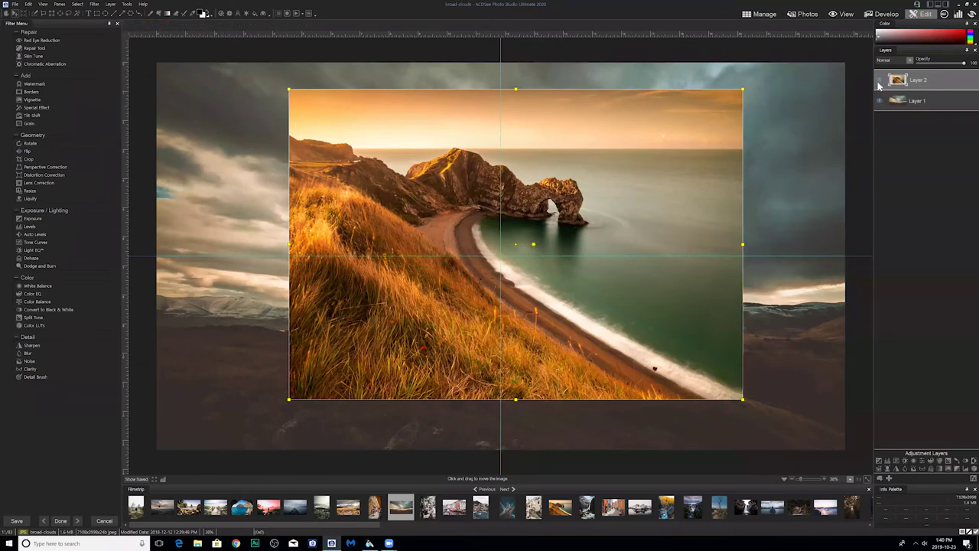
{"action": "left_click", "coordinate": [881, 80]}
{"action": "left_click", "coordinate": [923, 101]}
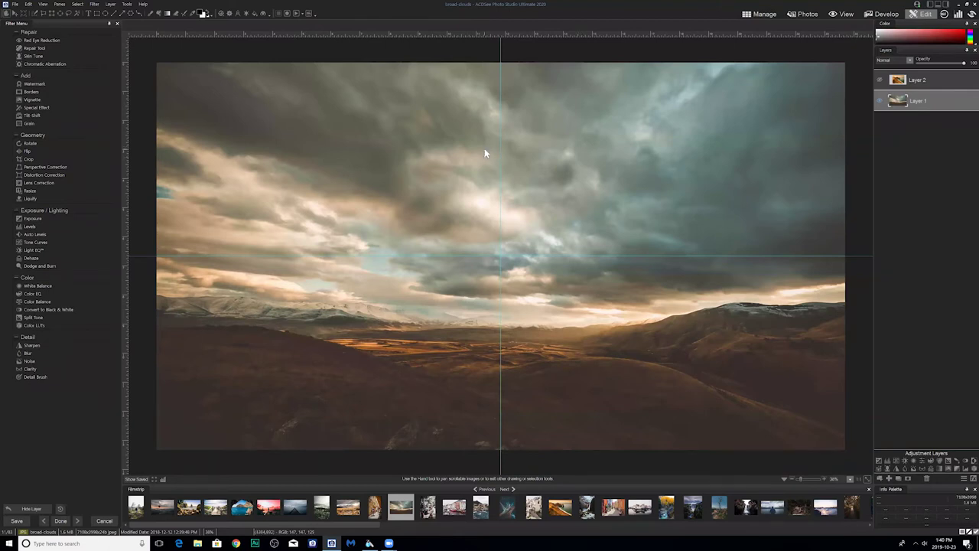
{"action": "left_click", "coordinate": [24, 13]}
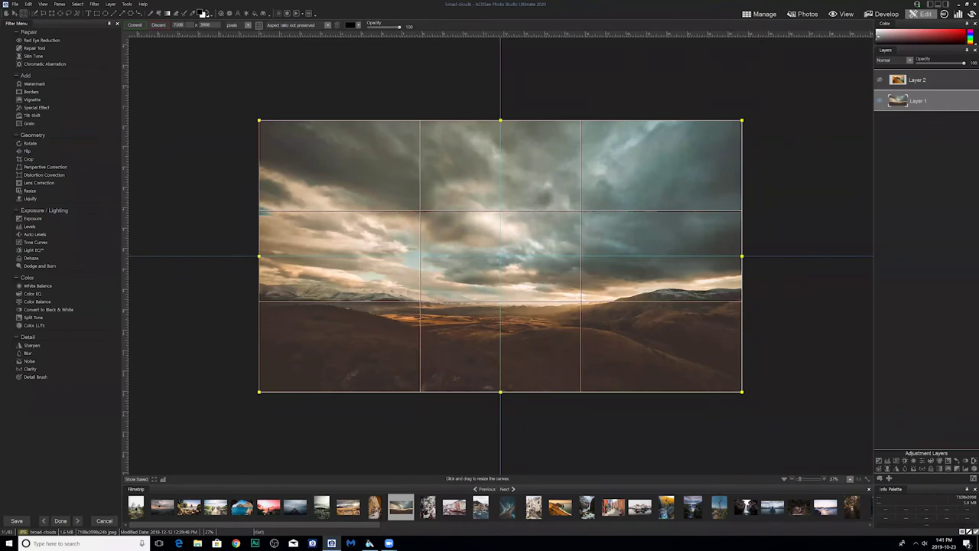
{"action": "left_click", "coordinate": [182, 24]}
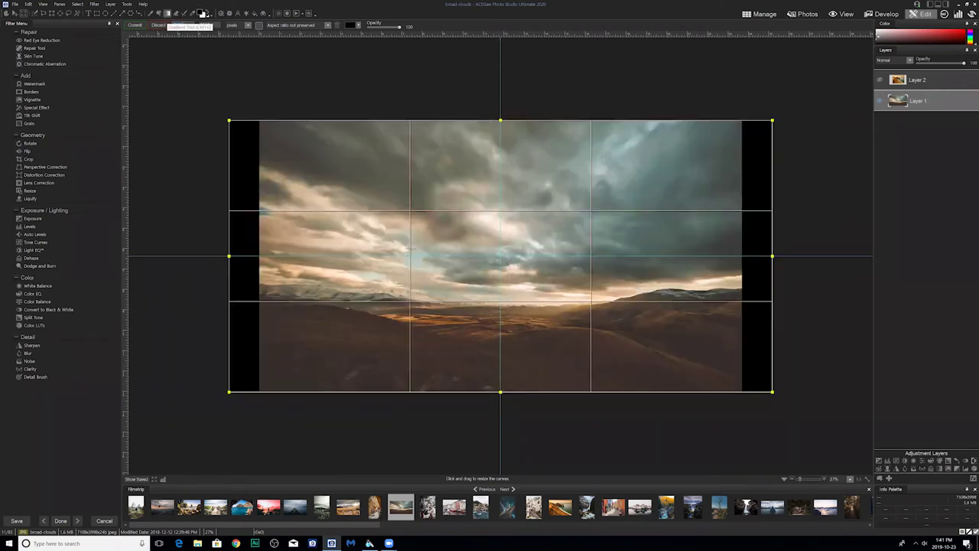
{"action": "left_click", "coordinate": [205, 25]}
{"action": "type", "text": "4500"}
{"action": "key", "text": "Return"}
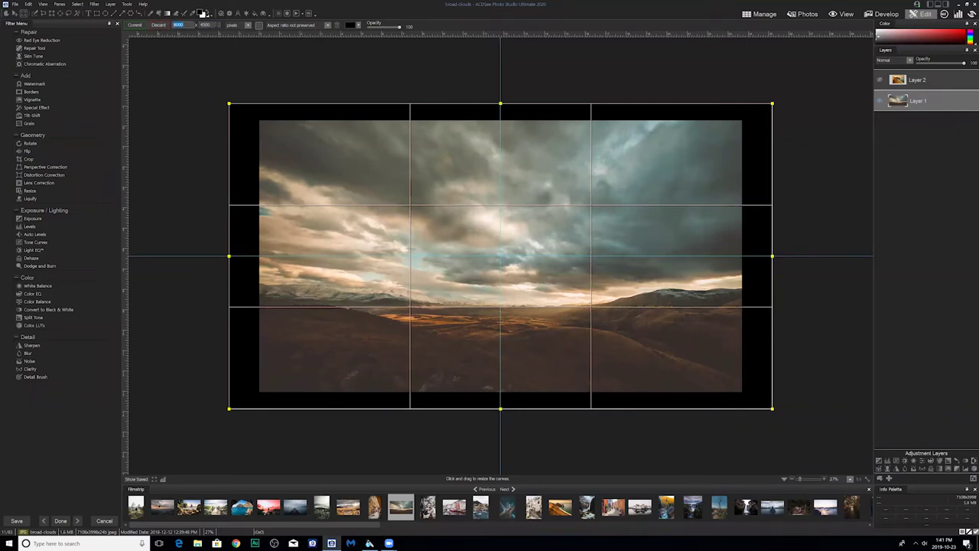
{"action": "left_click", "coordinate": [206, 26]}
{"action": "left_click", "coordinate": [158, 25]}
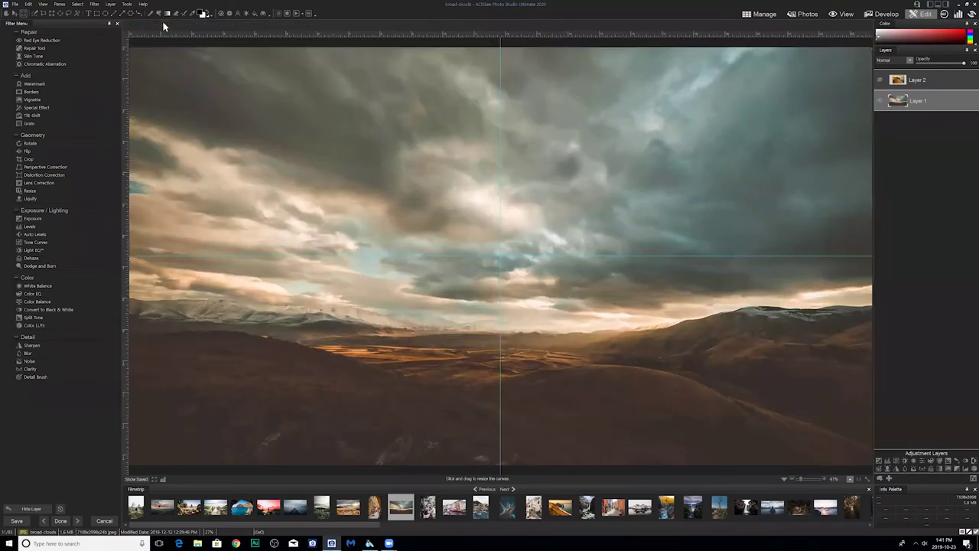
{"action": "left_click", "coordinate": [23, 15]}
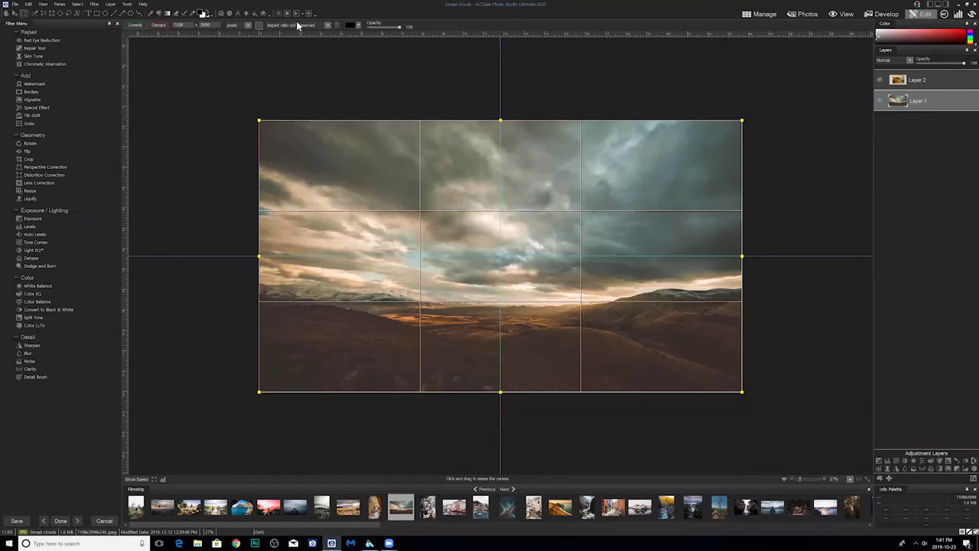
{"action": "left_click", "coordinate": [298, 25]}
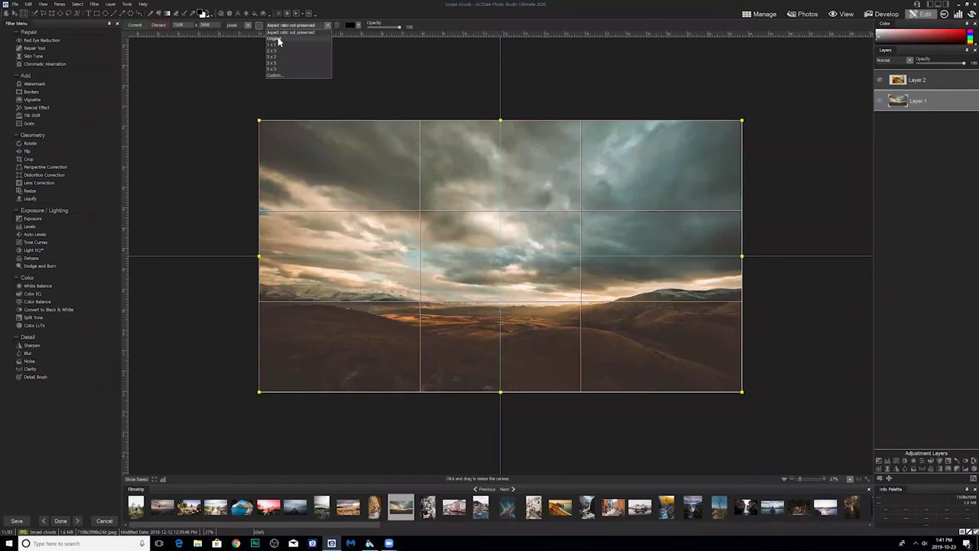
{"action": "left_click", "coordinate": [277, 38]}
{"action": "left_click_drag", "start_coordinate": [260, 120], "coordinate": [155, 60]}
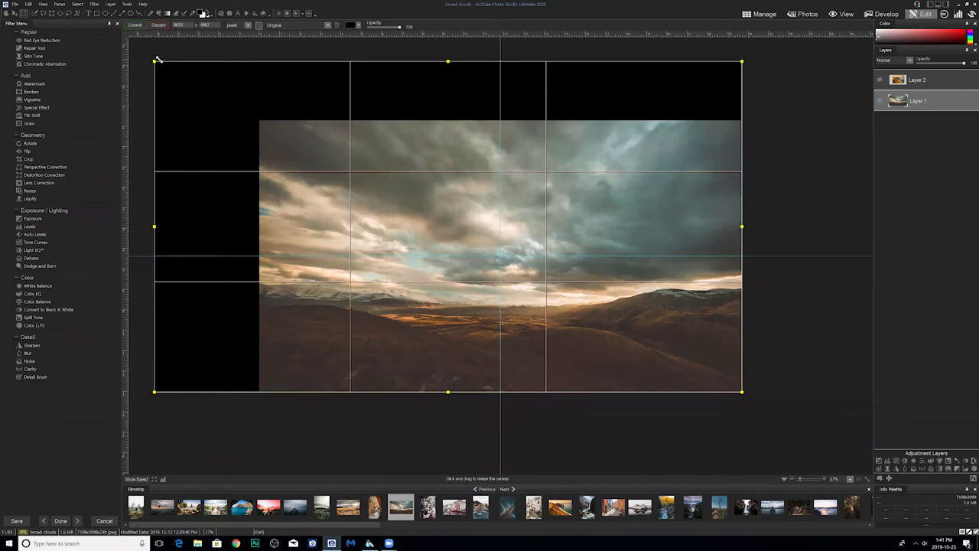
{"action": "left_click", "coordinate": [135, 27]}
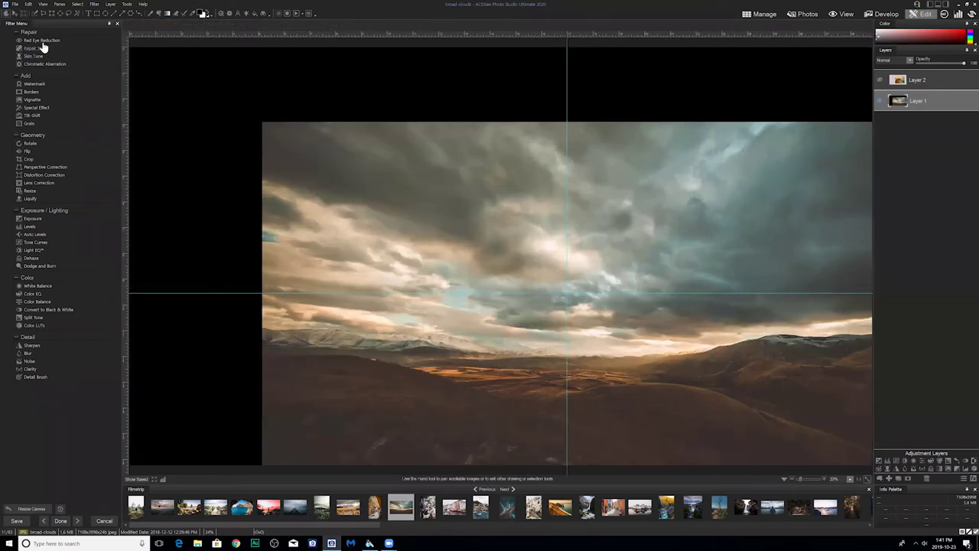
{"action": "left_click", "coordinate": [26, 14]}
{"action": "left_click", "coordinate": [27, 13]}
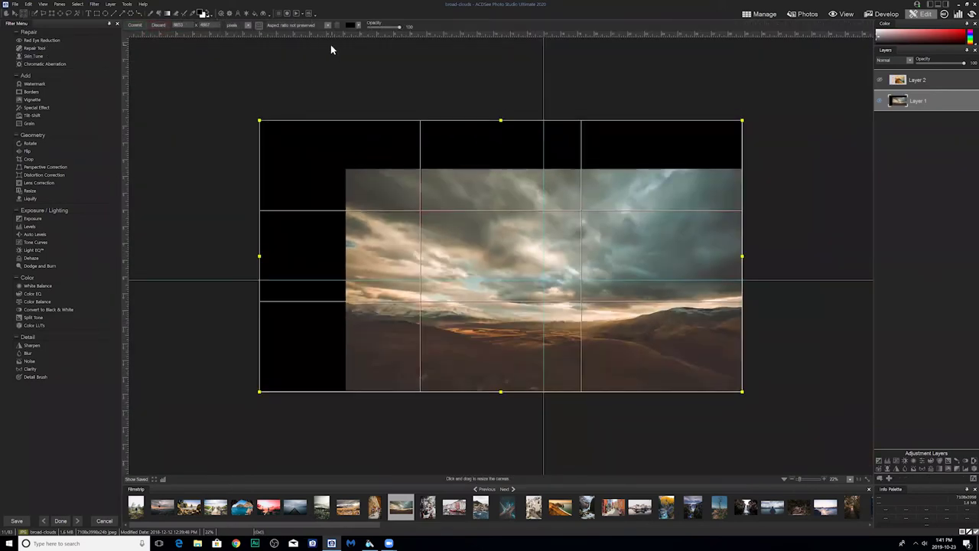
{"action": "left_click", "coordinate": [161, 35]}
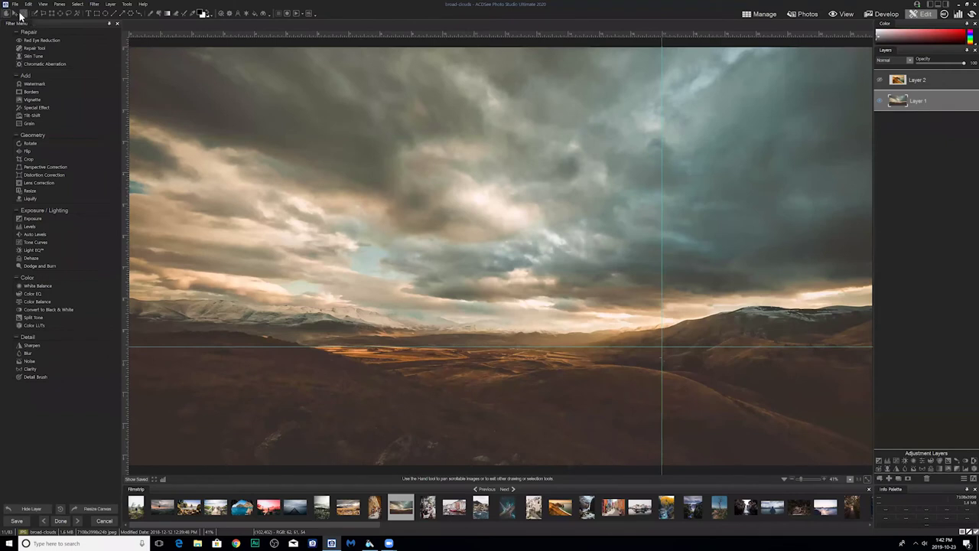
Step: Resize the canvas with Original aspect and 0 opacity, extending it up and to the left
{"action": "left_click", "coordinate": [21, 12]}
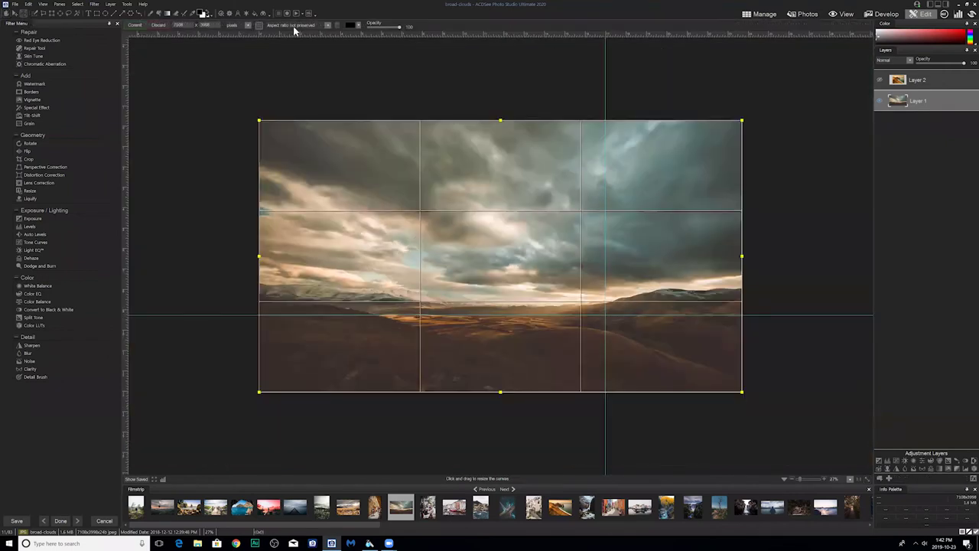
{"action": "left_click", "coordinate": [295, 27]}
{"action": "left_click", "coordinate": [281, 38]}
{"action": "left_click_drag", "start_coordinate": [400, 27], "coordinate": [366, 27]}
{"action": "left_click_drag", "start_coordinate": [257, 121], "coordinate": [146, 48]}
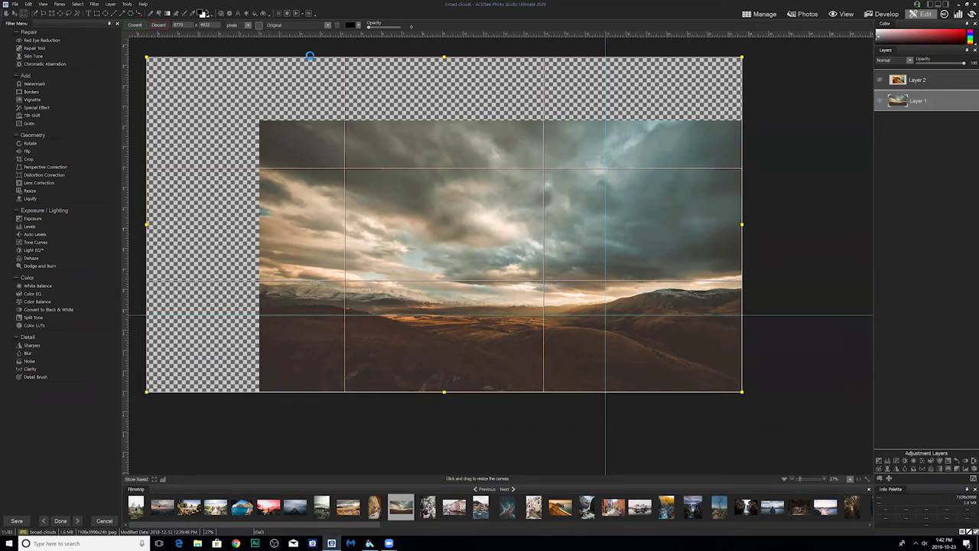
Step: Move the coastline layer to the canvas's upper left and commit its position
{"action": "scroll", "coordinate": [428, 129], "scroll_direction": "up", "scroll_amount": 1}
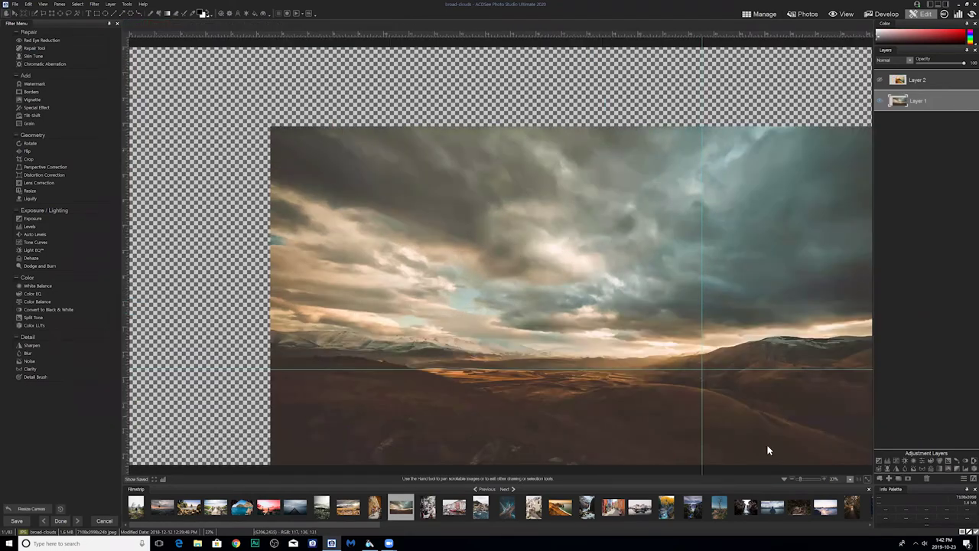
{"action": "scroll", "coordinate": [791, 476], "scroll_direction": "down", "scroll_amount": 1}
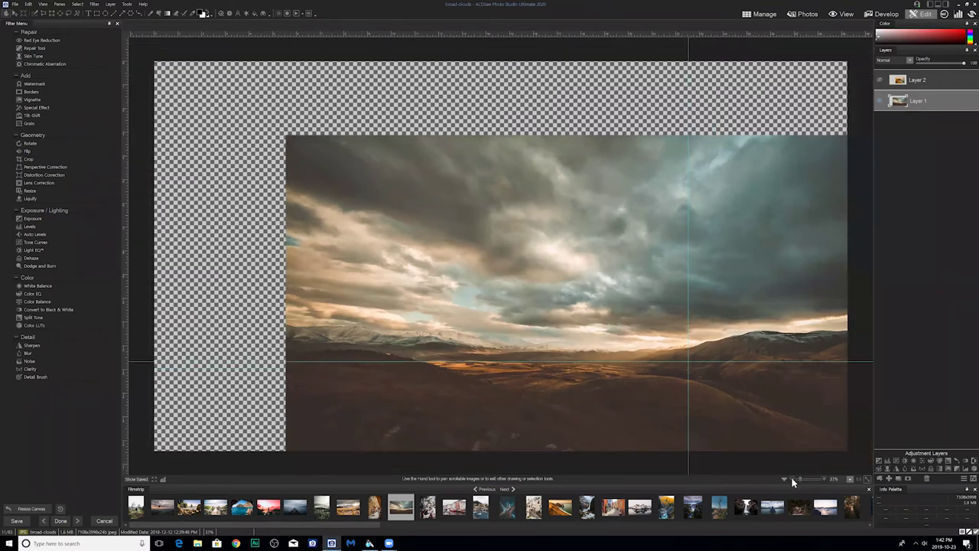
{"action": "scroll", "coordinate": [792, 482], "scroll_direction": "down", "scroll_amount": 1}
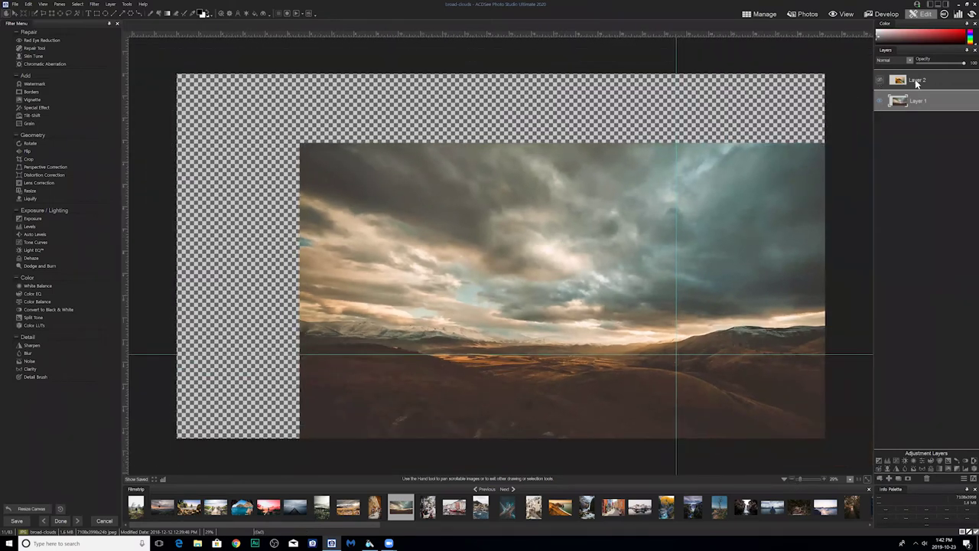
{"action": "mouse_move", "coordinate": [916, 84]}
{"action": "left_mouse_down"}
{"action": "mouse_move", "coordinate": [750, 182]}
{"action": "mouse_move", "coordinate": [915, 82]}
{"action": "left_mouse_up"}
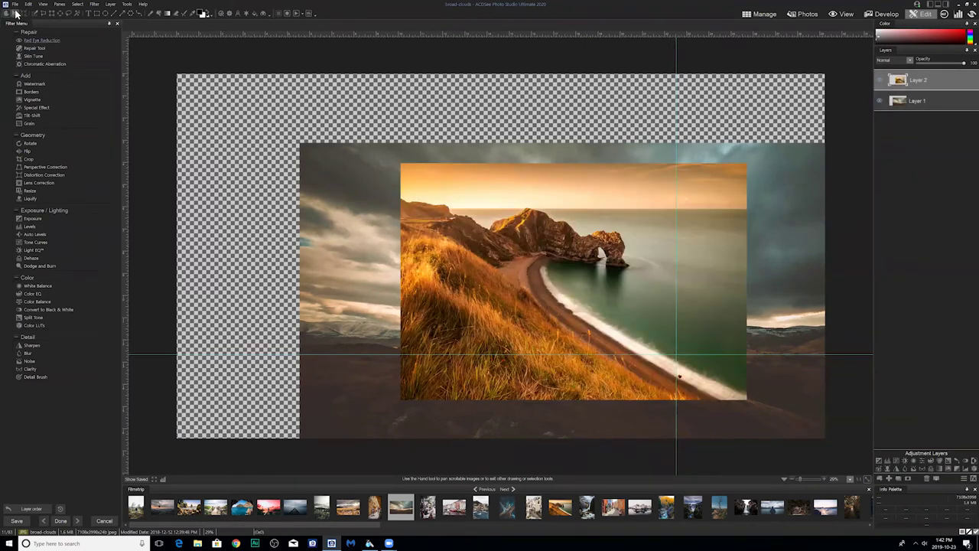
{"action": "left_click", "coordinate": [532, 193]}
{"action": "left_click_drag", "start_coordinate": [370, 163], "coordinate": [184, 94]}
{"action": "left_click", "coordinate": [134, 26]}
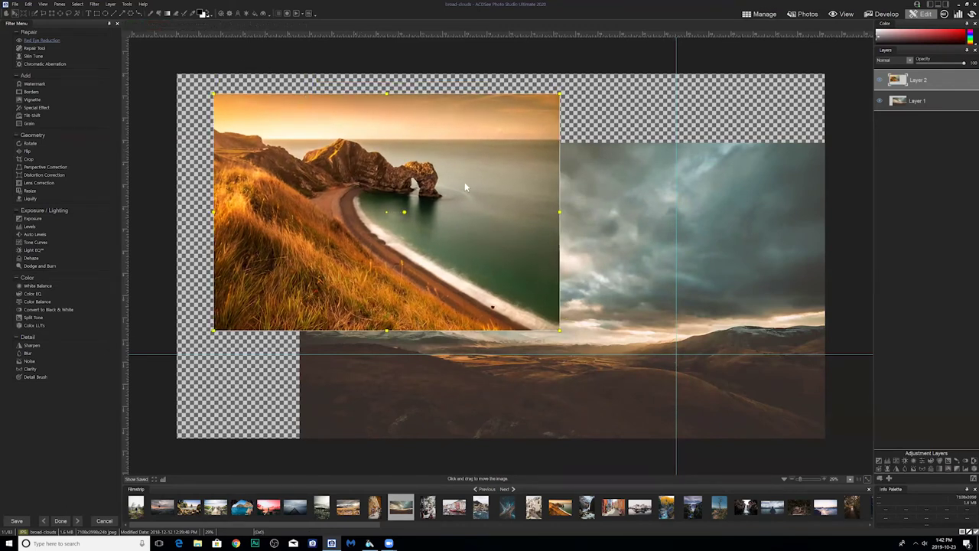
Step: Toggle the coastline and cloud layers' visibility to compare, leaving both layers visible
{"action": "left_click", "coordinate": [879, 79]}
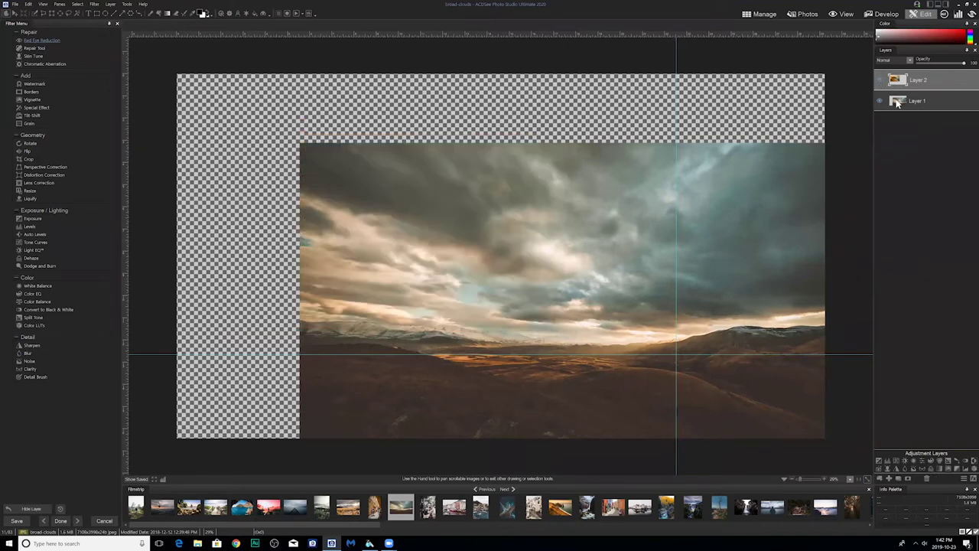
{"action": "left_click", "coordinate": [880, 100]}
{"action": "left_click", "coordinate": [880, 100]}
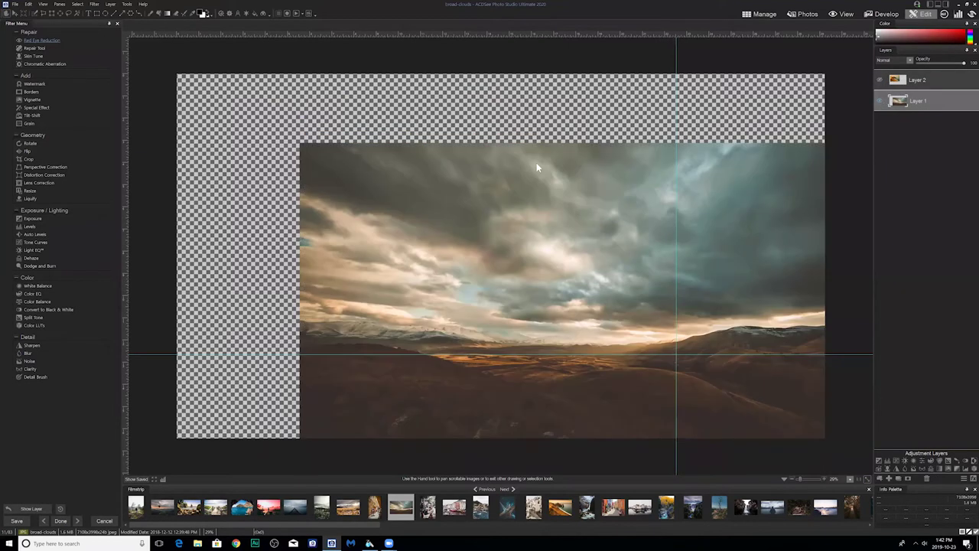
{"action": "left_click", "coordinate": [880, 101]}
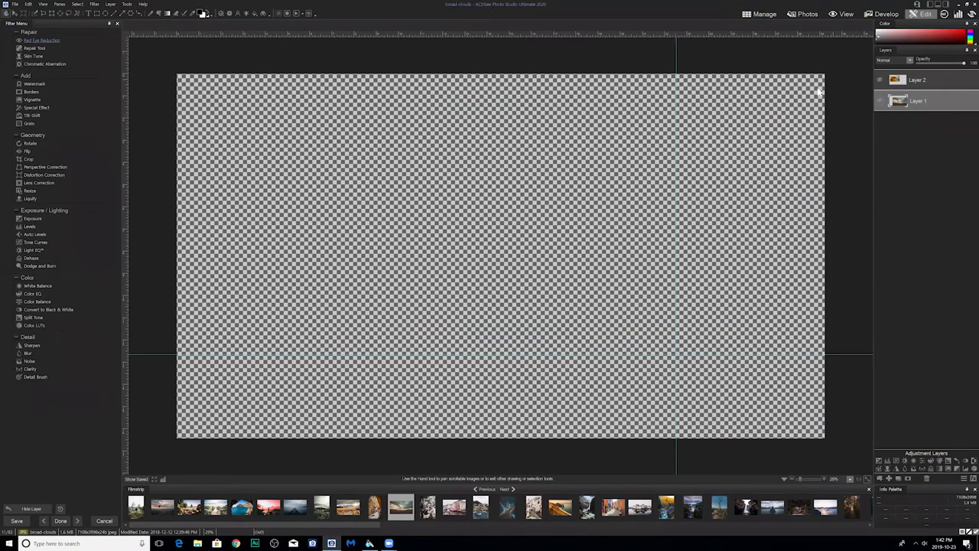
{"action": "left_click", "coordinate": [881, 101]}
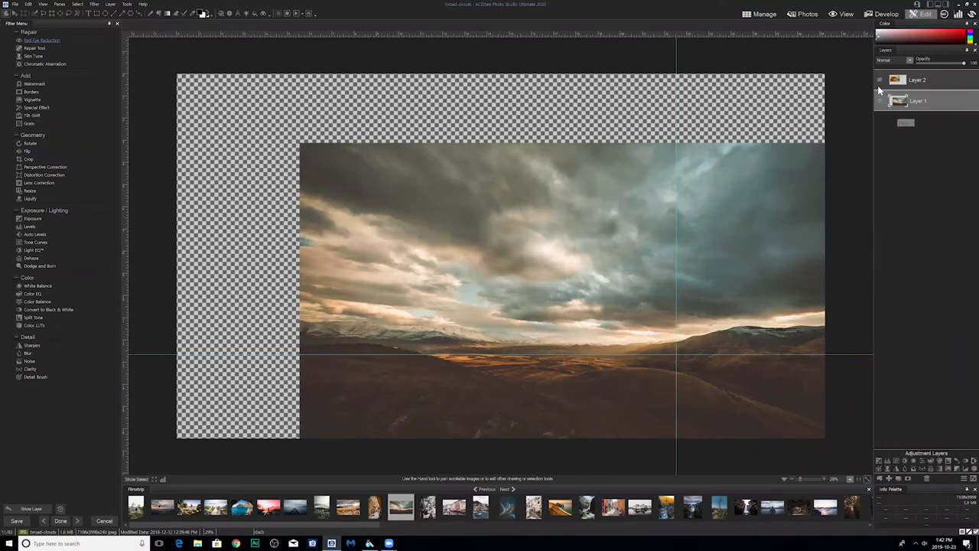
{"action": "left_click", "coordinate": [880, 80]}
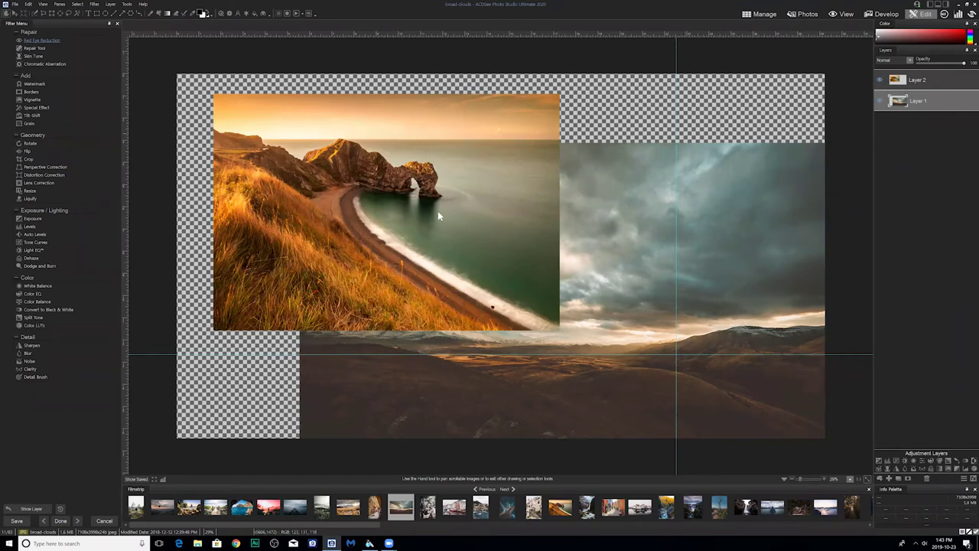
Step: Hide the coastline layer and add one vertical and one horizontal guide across the clouds
{"action": "left_click", "coordinate": [880, 80]}
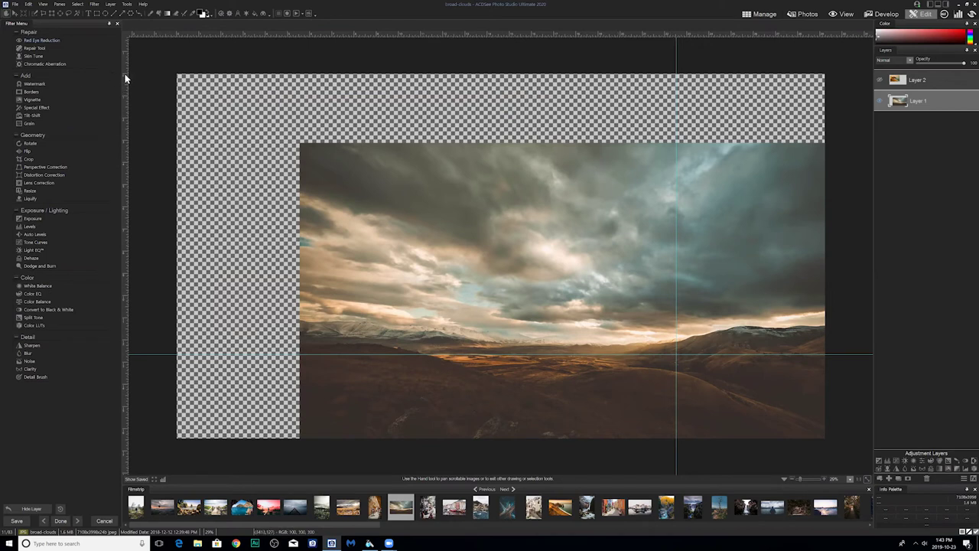
{"action": "left_click_drag", "start_coordinate": [124, 74], "coordinate": [425, 169]}
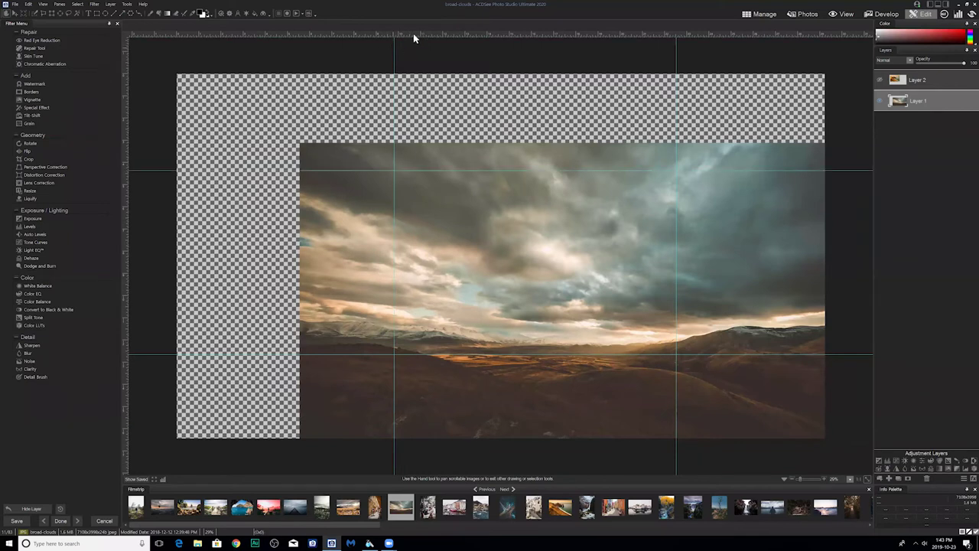
{"action": "left_click_drag", "start_coordinate": [440, 36], "coordinate": [442, 207]}
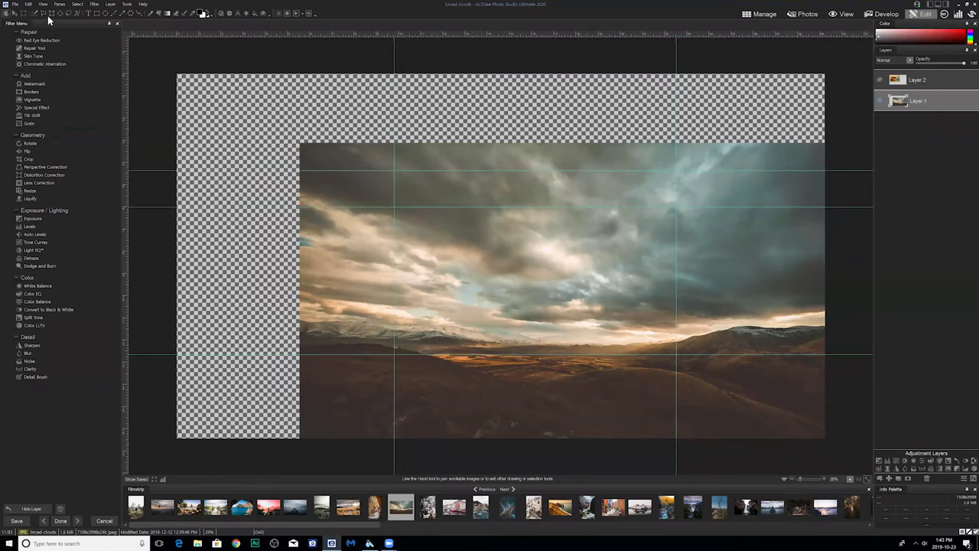
Step: Check the guide colour in Rulers and Guidelines options unchanged, then add another horizontal guide
{"action": "left_click", "coordinate": [127, 4]}
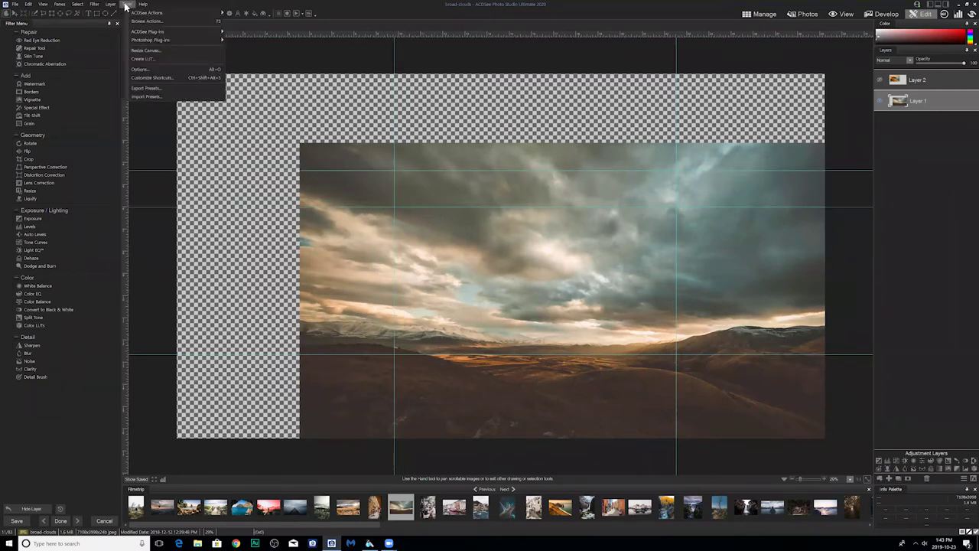
{"action": "left_click", "coordinate": [147, 66]}
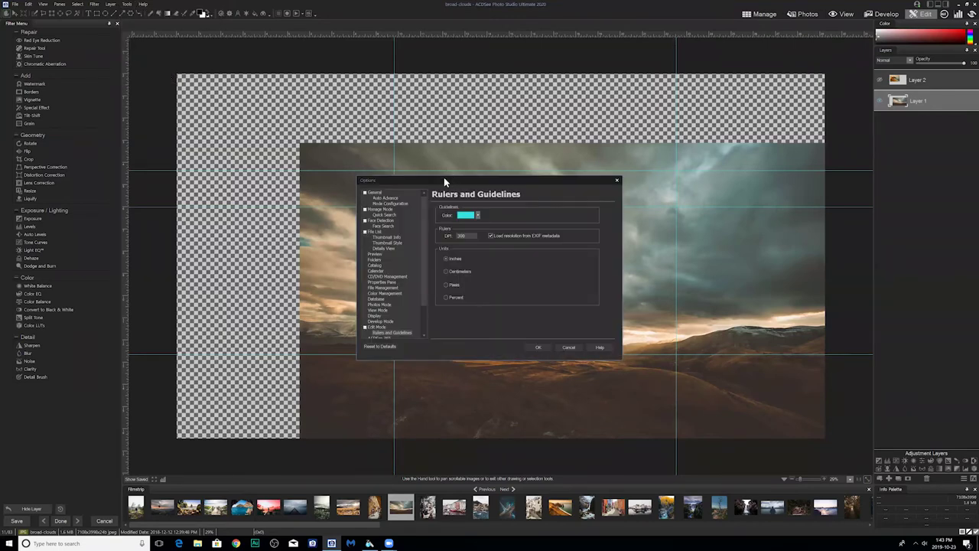
{"action": "left_click_drag", "start_coordinate": [444, 180], "coordinate": [411, 165]}
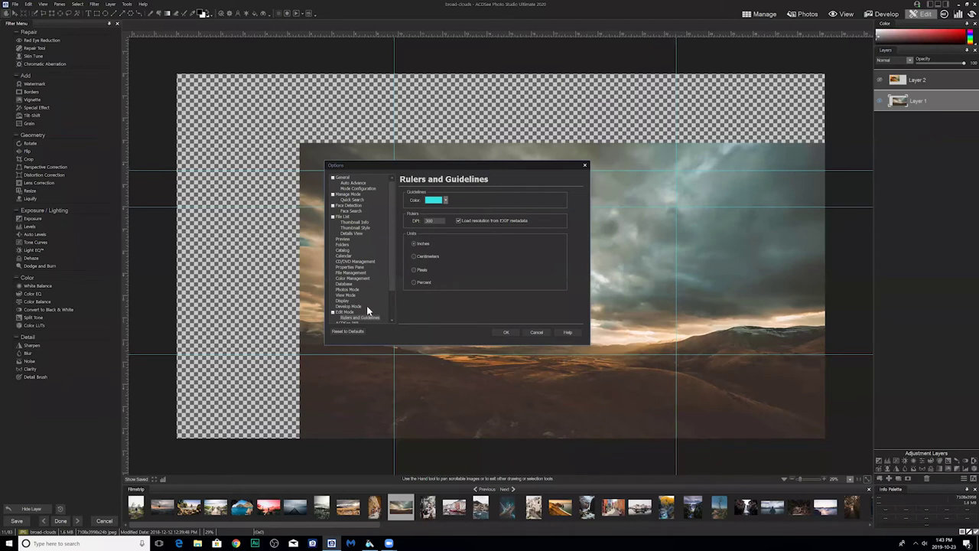
{"action": "left_click", "coordinate": [448, 201]}
{"action": "left_click", "coordinate": [447, 200]}
{"action": "left_click", "coordinate": [531, 333]}
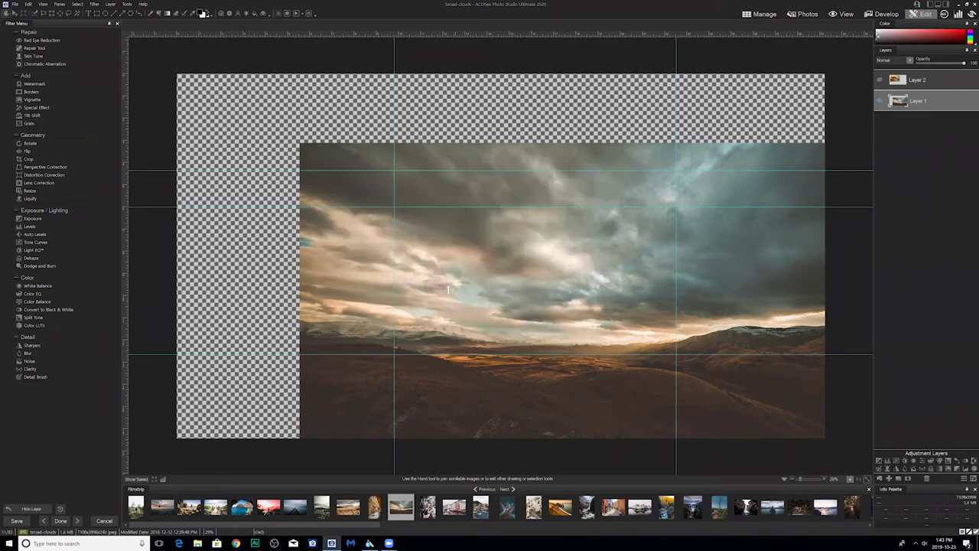
{"action": "left_click_drag", "start_coordinate": [448, 289], "coordinate": [441, 262]}
Step: Show and select the coastline layer, then position it over the centre-right of the clouds
{"action": "left_click", "coordinate": [882, 80]}
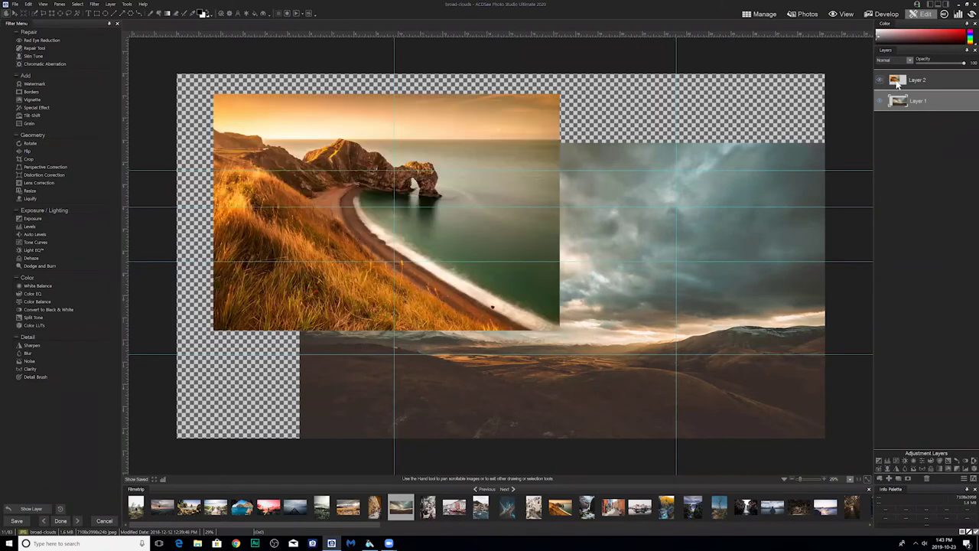
{"action": "left_click", "coordinate": [919, 81]}
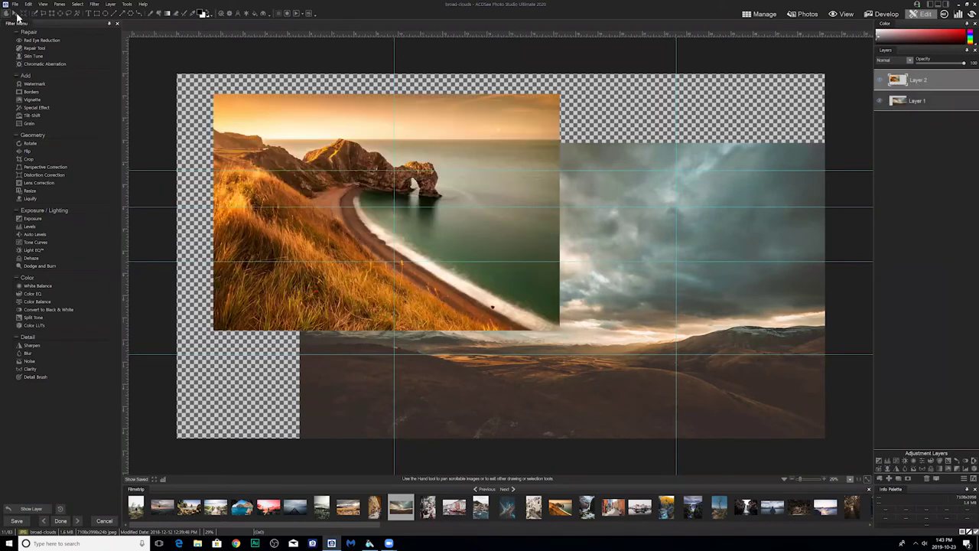
{"action": "left_click_drag", "start_coordinate": [320, 127], "coordinate": [488, 225]}
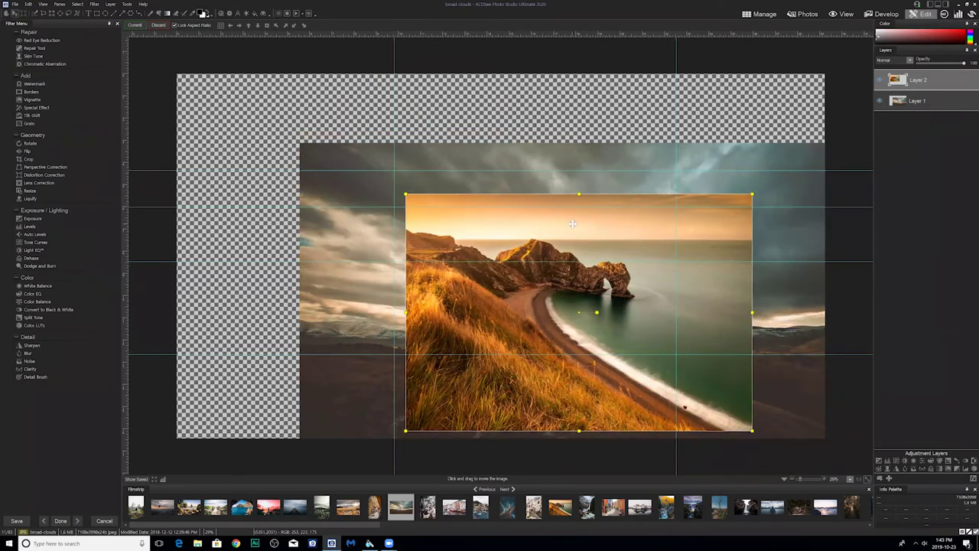
{"action": "left_click_drag", "start_coordinate": [458, 216], "coordinate": [99, 181]}
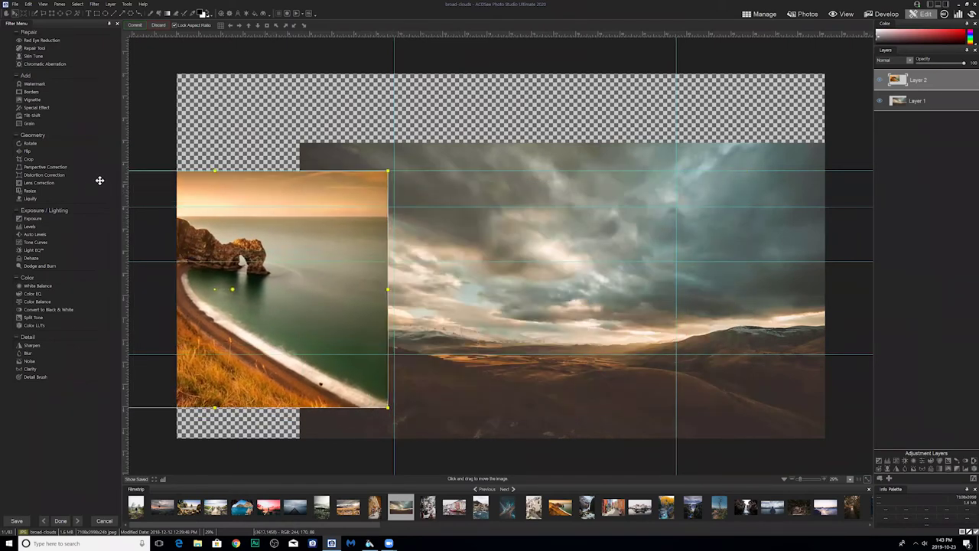
{"action": "left_click_drag", "start_coordinate": [299, 184], "coordinate": [596, 135]}
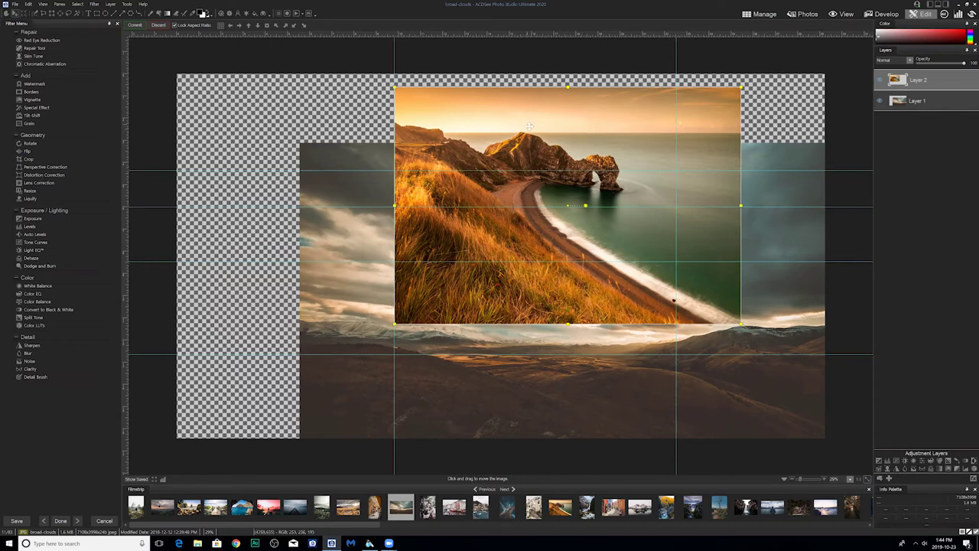
{"action": "left_click_drag", "start_coordinate": [530, 126], "coordinate": [575, 154]}
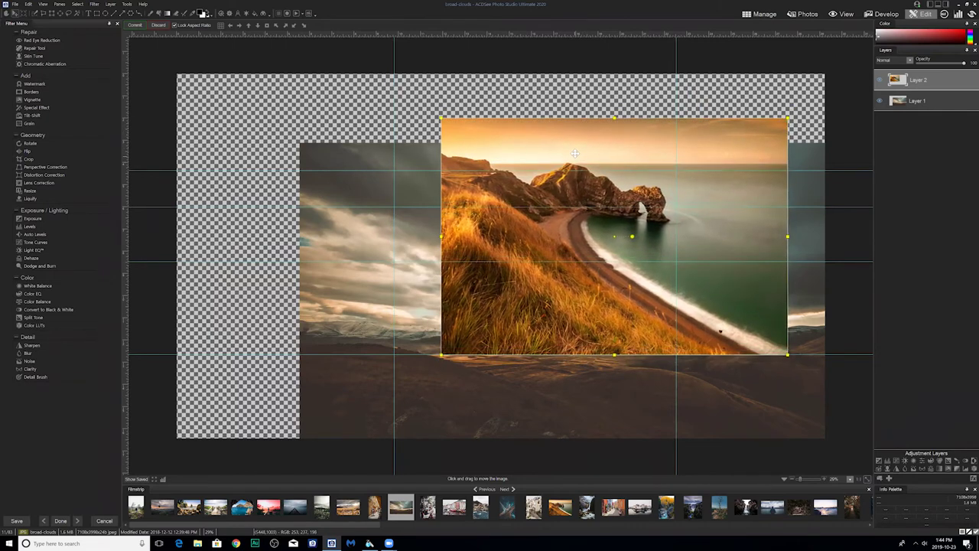
{"action": "left_click_drag", "start_coordinate": [535, 251], "coordinate": [495, 253]}
{"action": "left_click_drag", "start_coordinate": [466, 288], "coordinate": [746, 203]}
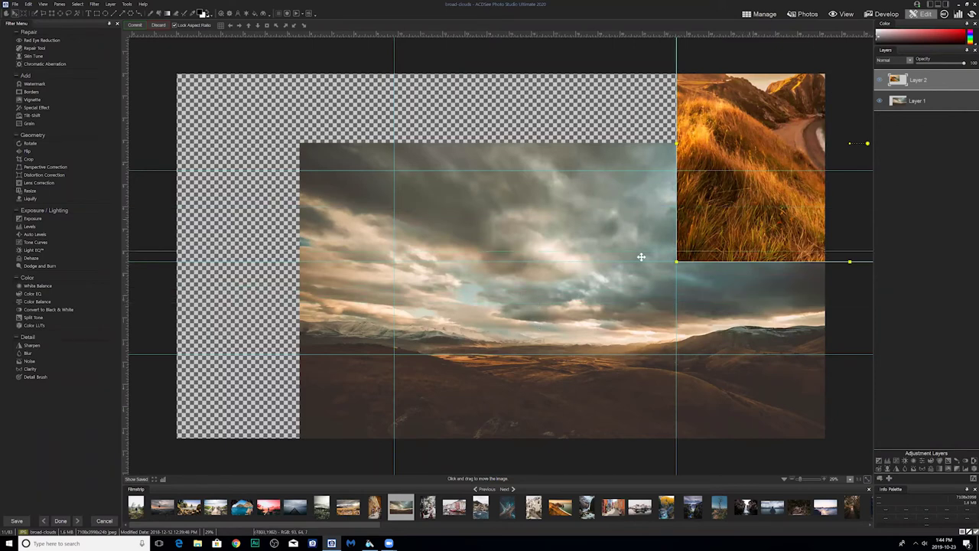
{"action": "left_click_drag", "start_coordinate": [688, 252], "coordinate": [464, 319]}
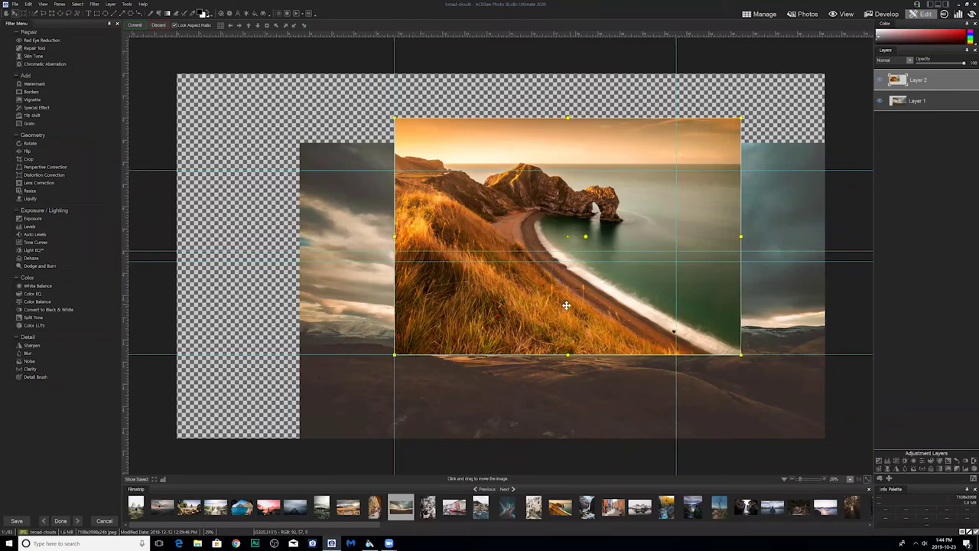
{"action": "left_click_drag", "start_coordinate": [566, 306], "coordinate": [499, 307]}
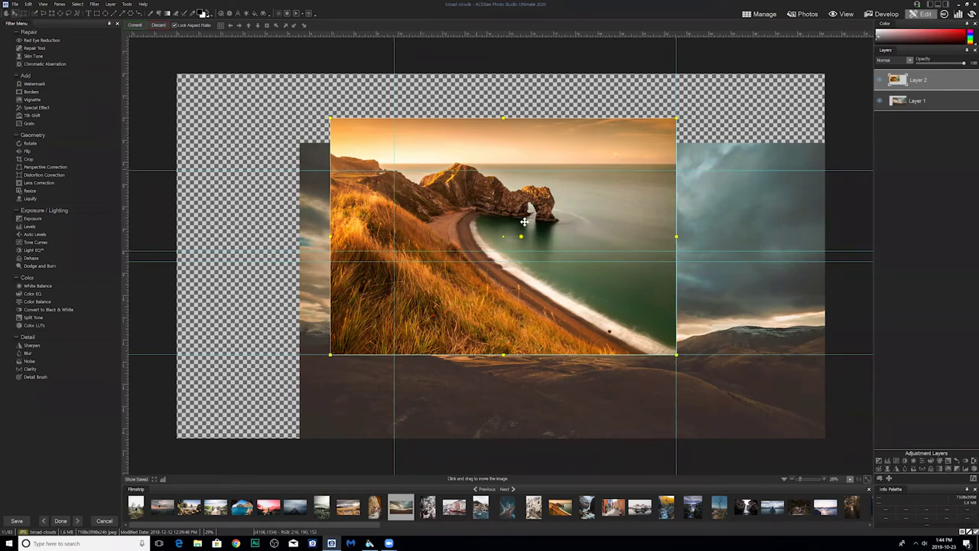
{"action": "left_click_drag", "start_coordinate": [524, 222], "coordinate": [585, 212]}
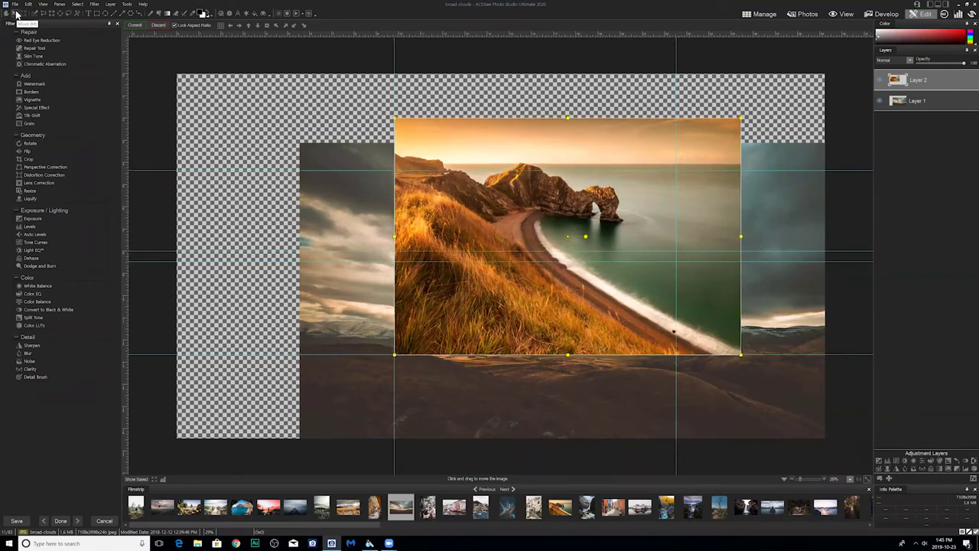
Step: Try the coastal photo at the left, top, right, corner, centre and bottom-centre snap positions
{"action": "left_click", "coordinate": [231, 26]}
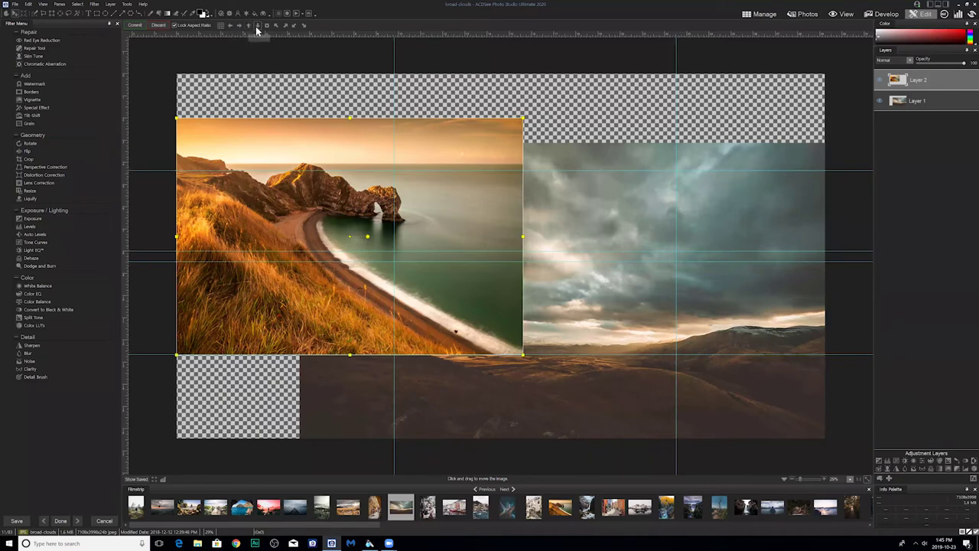
{"action": "left_click", "coordinate": [248, 27]}
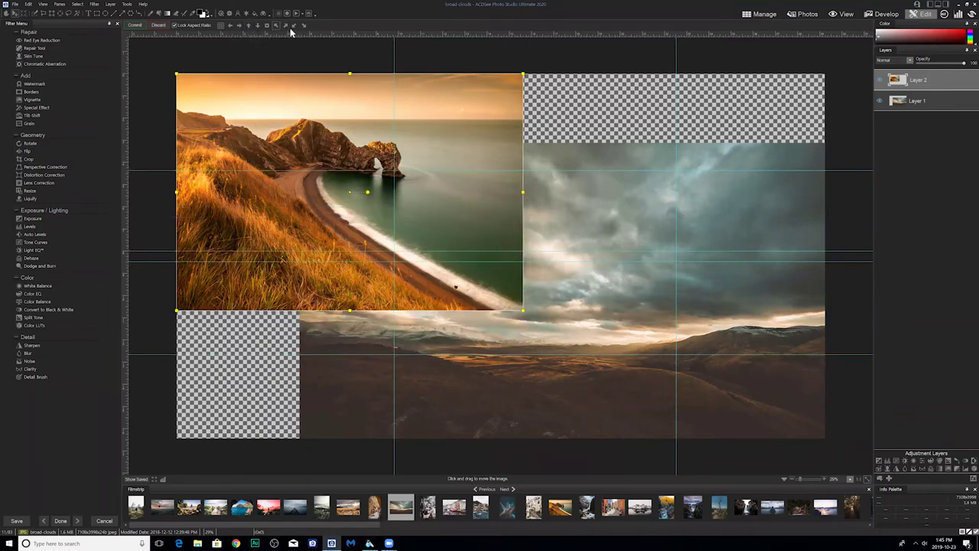
{"action": "left_click", "coordinate": [245, 26]}
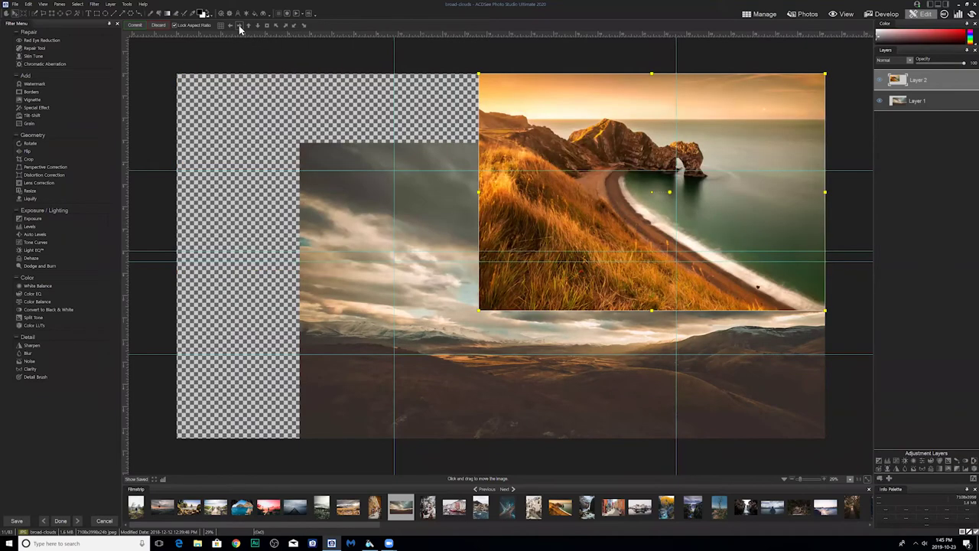
{"action": "left_click", "coordinate": [304, 27]}
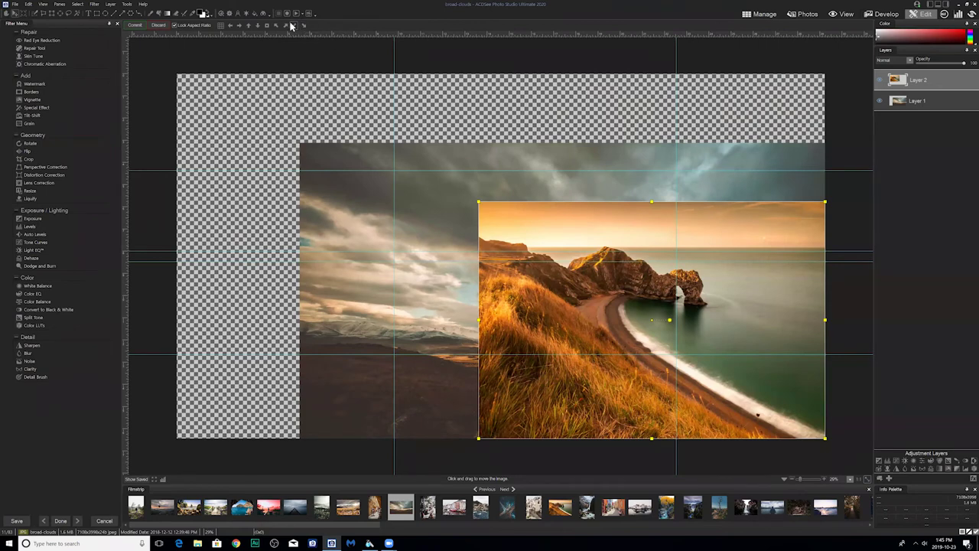
{"action": "left_click", "coordinate": [292, 26]}
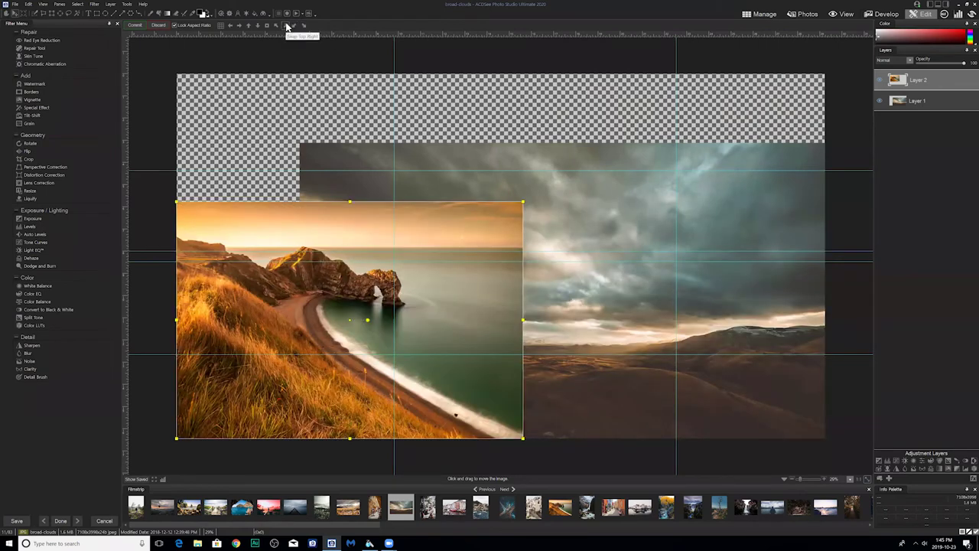
{"action": "left_click", "coordinate": [275, 26]}
{"action": "left_click", "coordinate": [275, 26]}
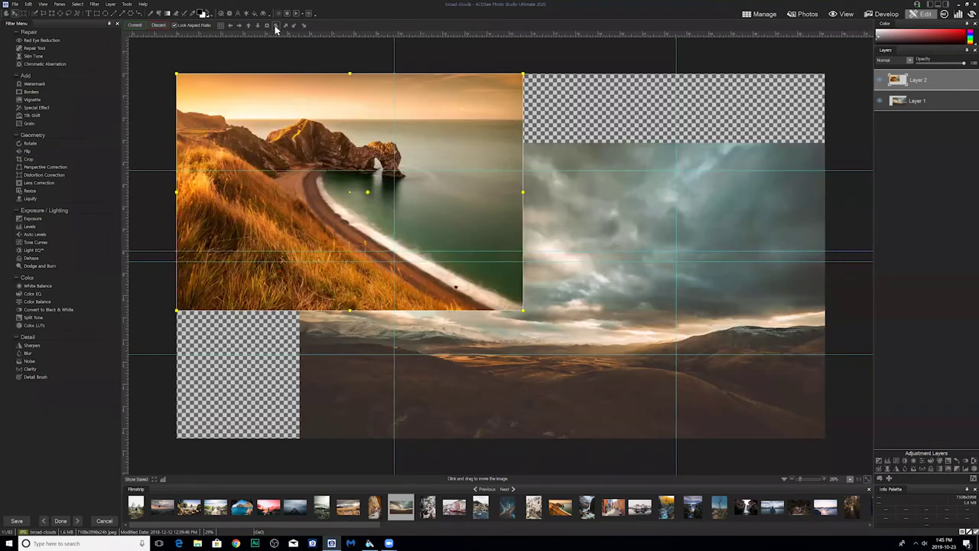
{"action": "left_click", "coordinate": [266, 27]}
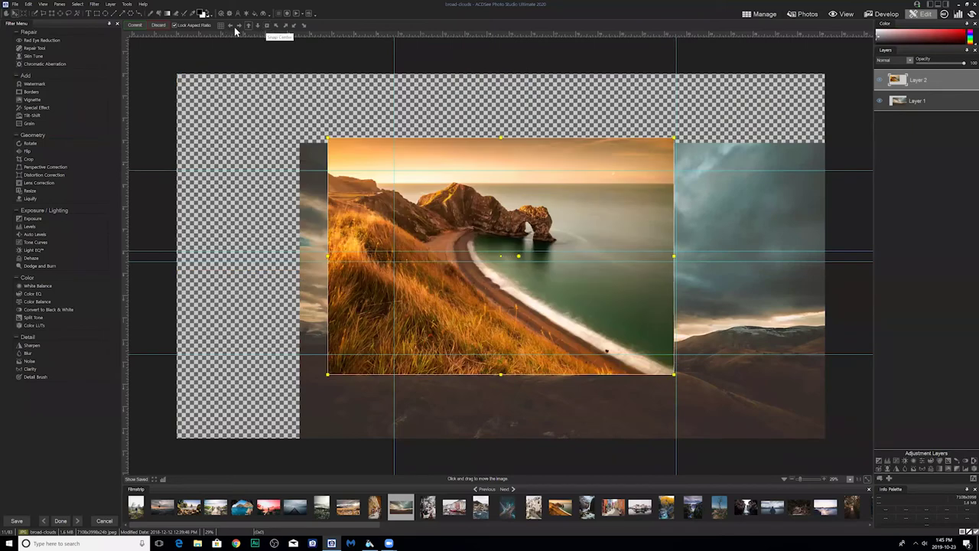
{"action": "left_click", "coordinate": [257, 27]}
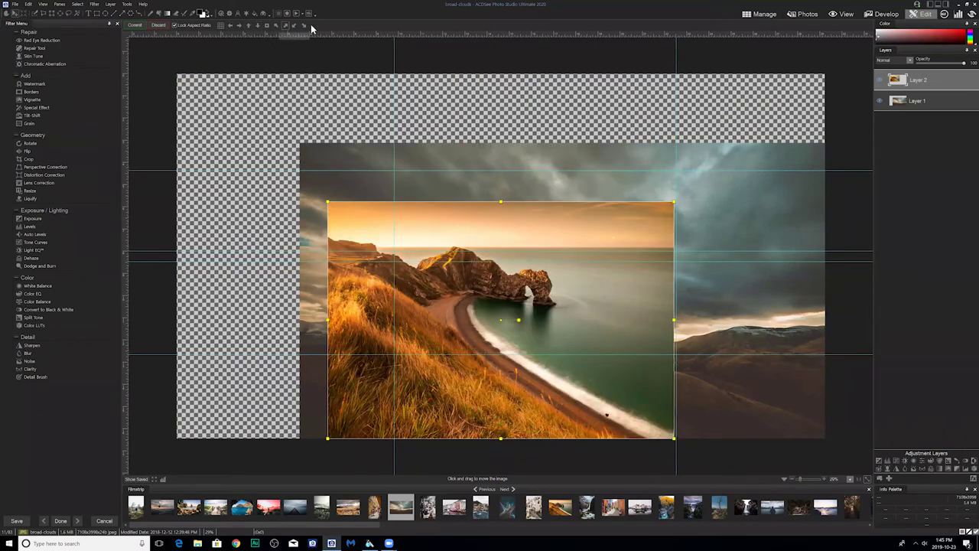
Step: Align the coastal photo to the canvas's bottom-left corner and commit the position
{"action": "left_click_drag", "start_coordinate": [459, 248], "coordinate": [507, 151]}
{"action": "left_click", "coordinate": [248, 25]}
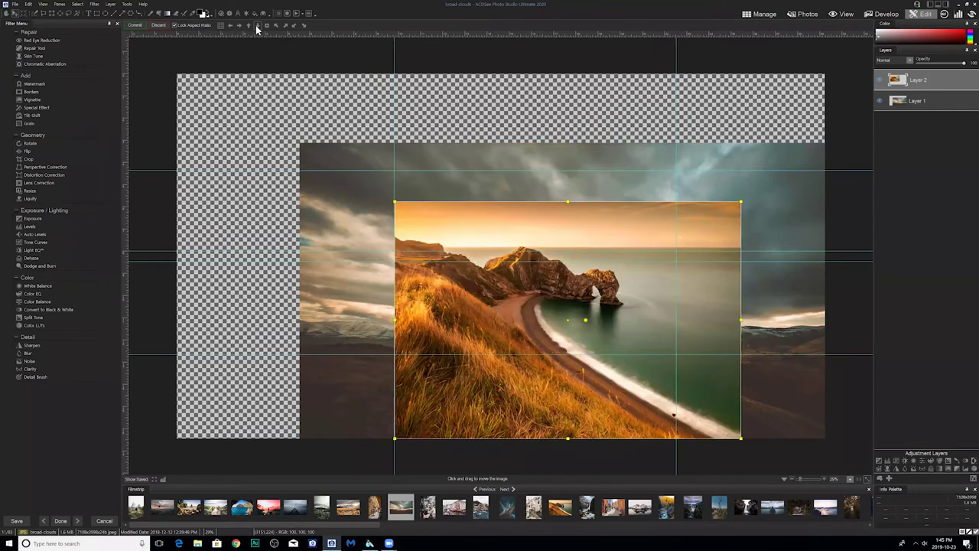
{"action": "left_click", "coordinate": [230, 25]}
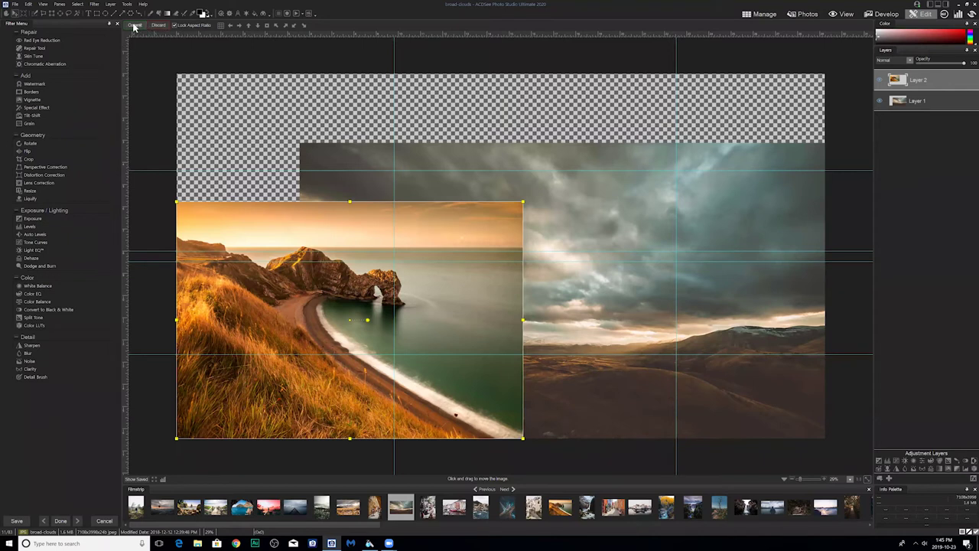
{"action": "key", "text": "Return"}
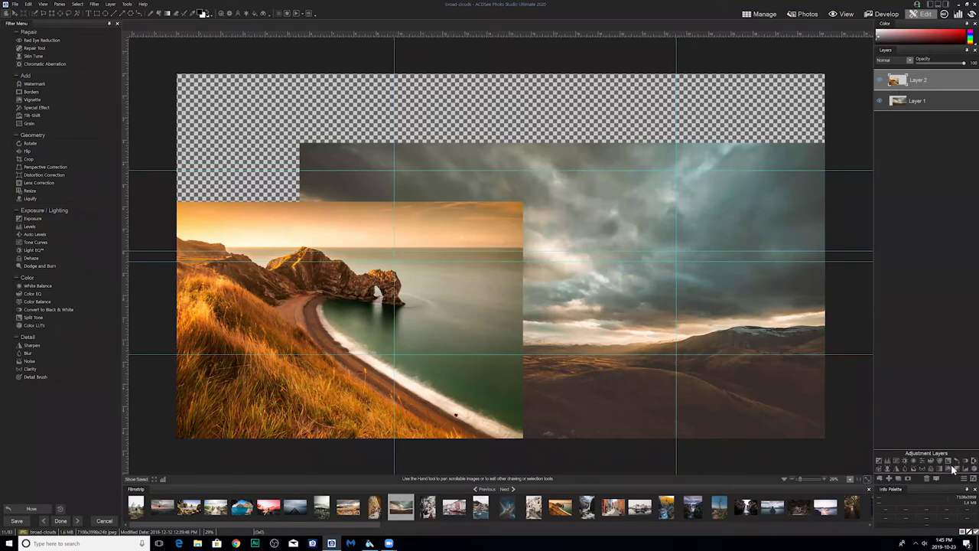
Step: Delete the coastal photo layer and remove two vertical guides and one horizontal guide
{"action": "left_click", "coordinate": [930, 480]}
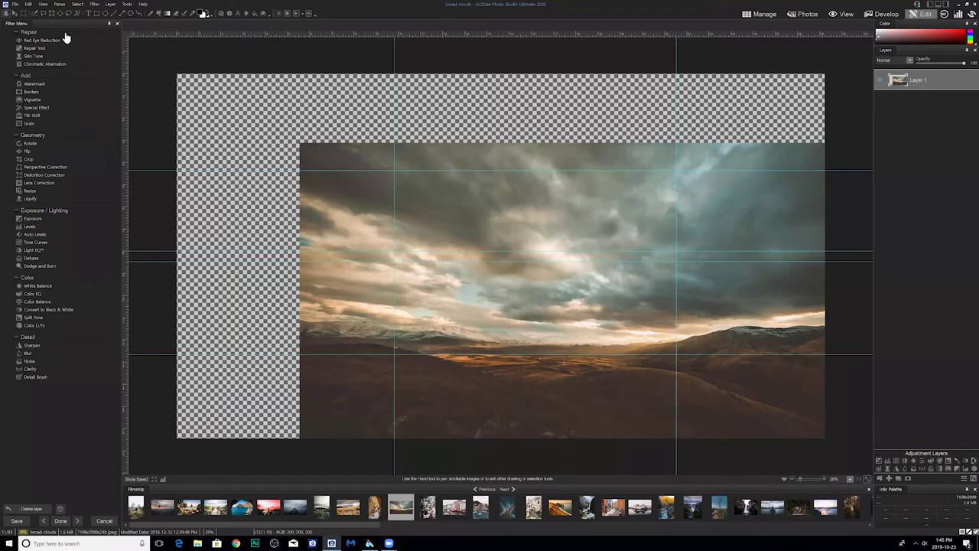
{"action": "left_click", "coordinate": [13, 13]}
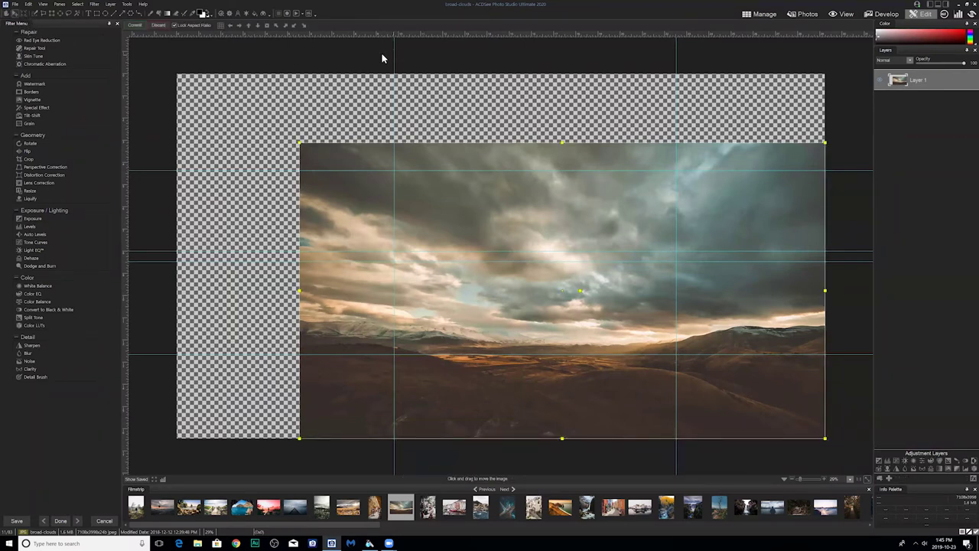
{"action": "left_click_drag", "start_coordinate": [384, 54], "coordinate": [125, 63]}
{"action": "left_click_drag", "start_coordinate": [677, 54], "coordinate": [119, 92]}
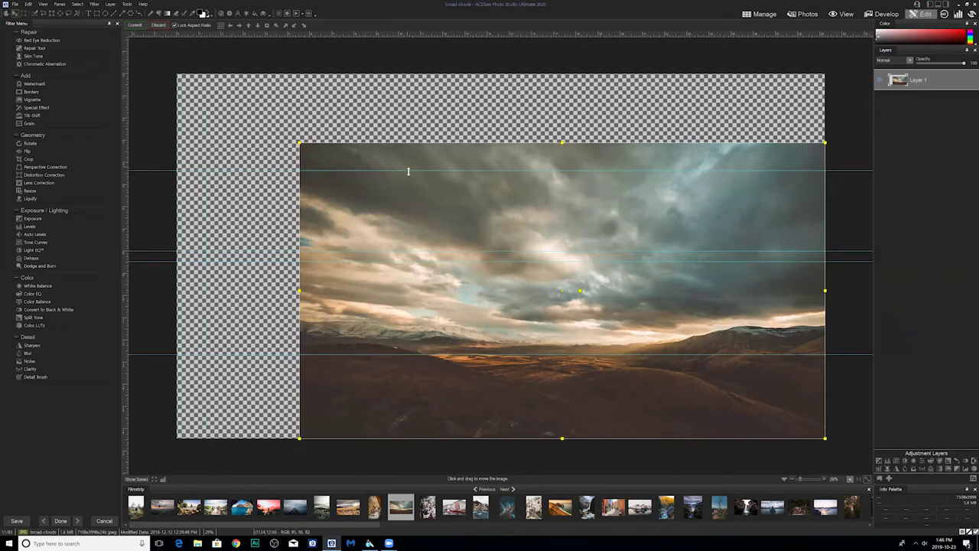
{"action": "left_click_drag", "start_coordinate": [394, 46], "coordinate": [394, 32]}
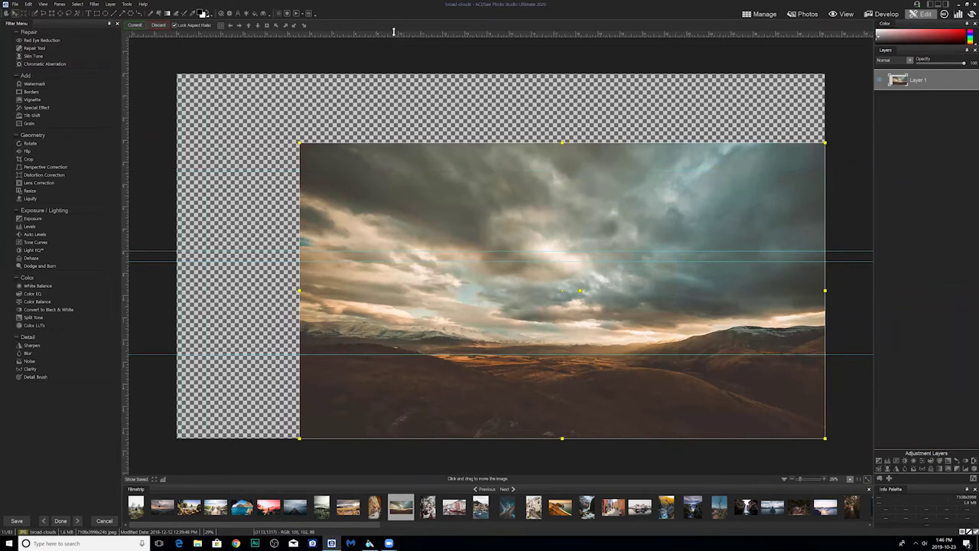
{"action": "left_click", "coordinate": [43, 4]}
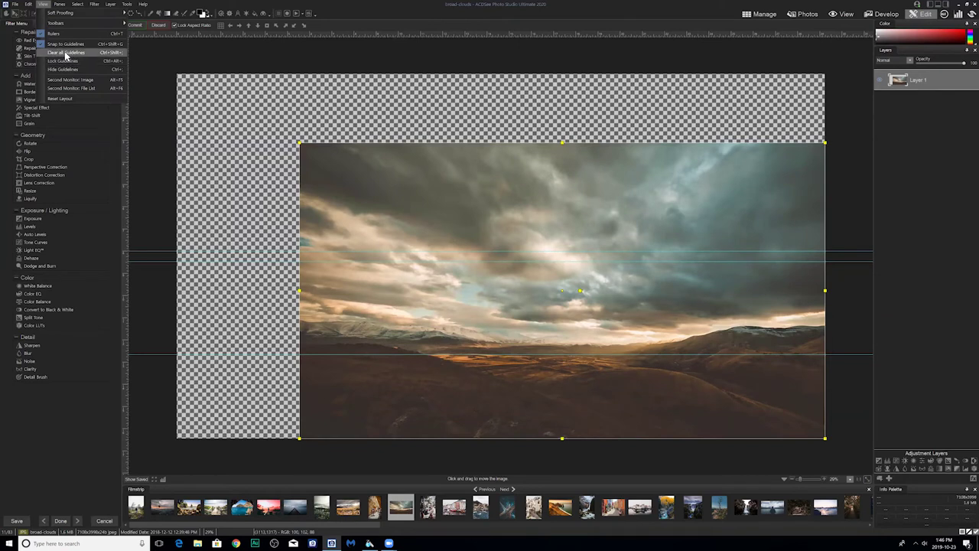
Step: Clear all guides, then enlarge the landscape toward the canvas's top-left and right and commit
{"action": "left_click", "coordinate": [67, 52]}
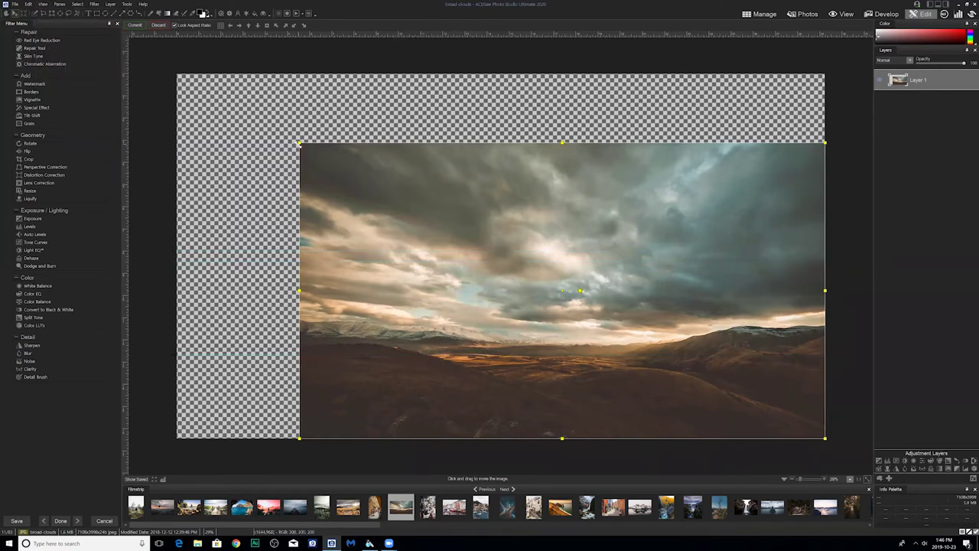
{"action": "left_click_drag", "start_coordinate": [299, 142], "coordinate": [228, 102]}
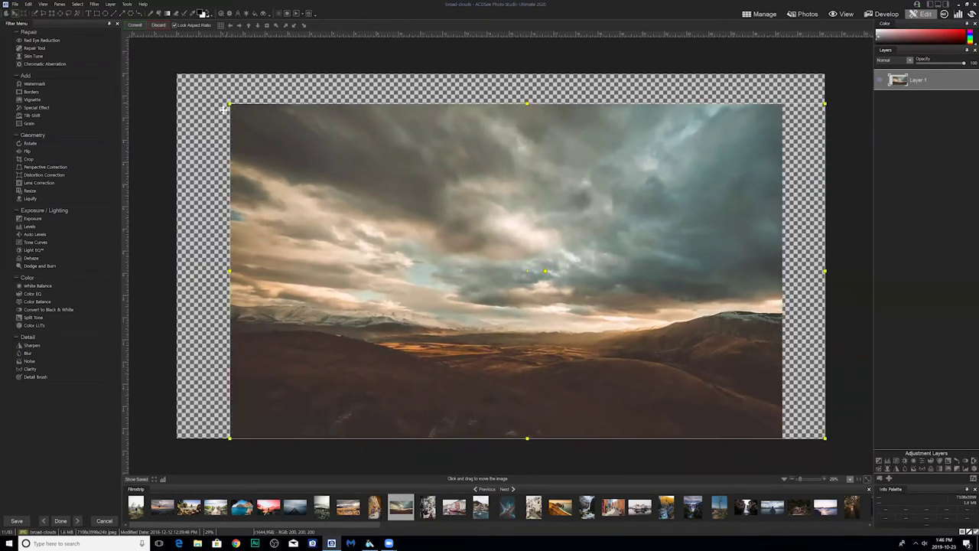
{"action": "left_click", "coordinate": [163, 27]}
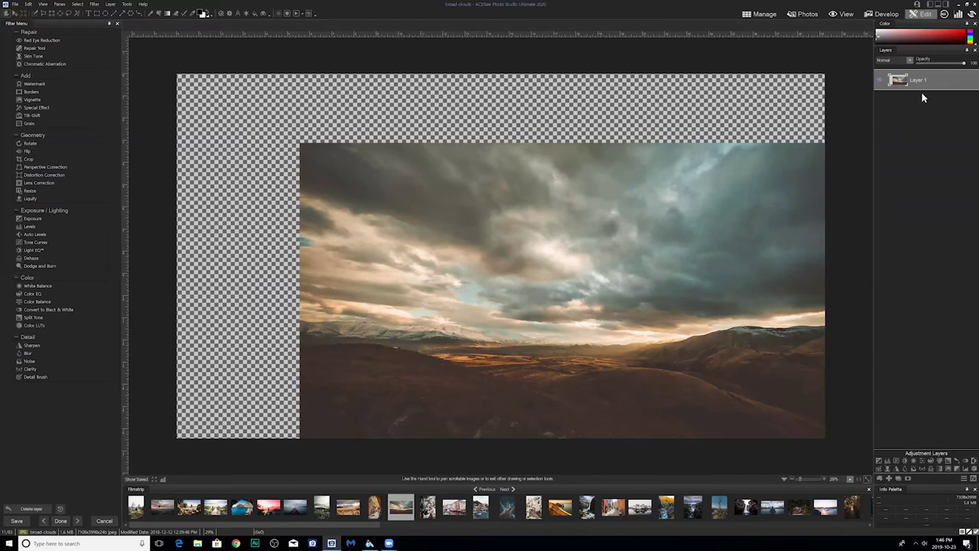
{"action": "left_click", "coordinate": [16, 13]}
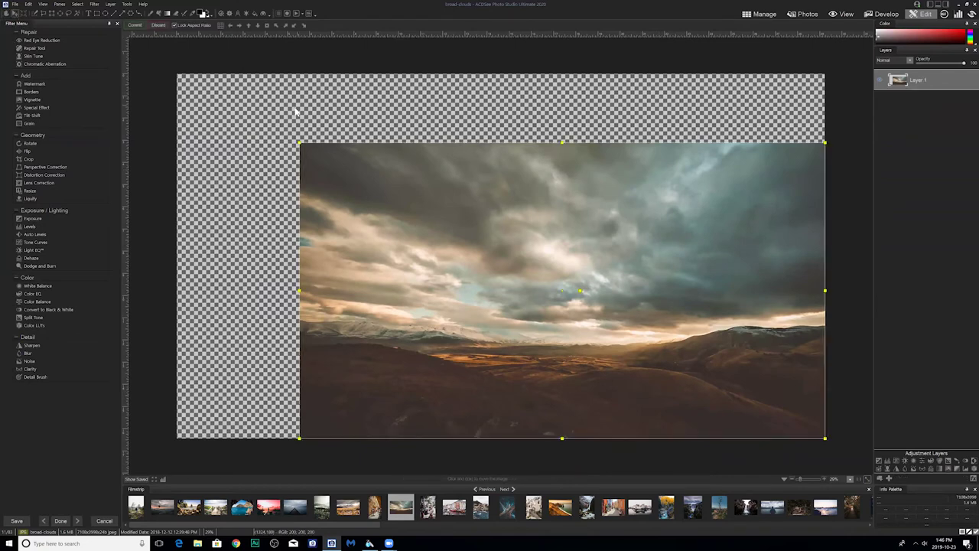
{"action": "left_click_drag", "start_coordinate": [297, 141], "coordinate": [162, 43]}
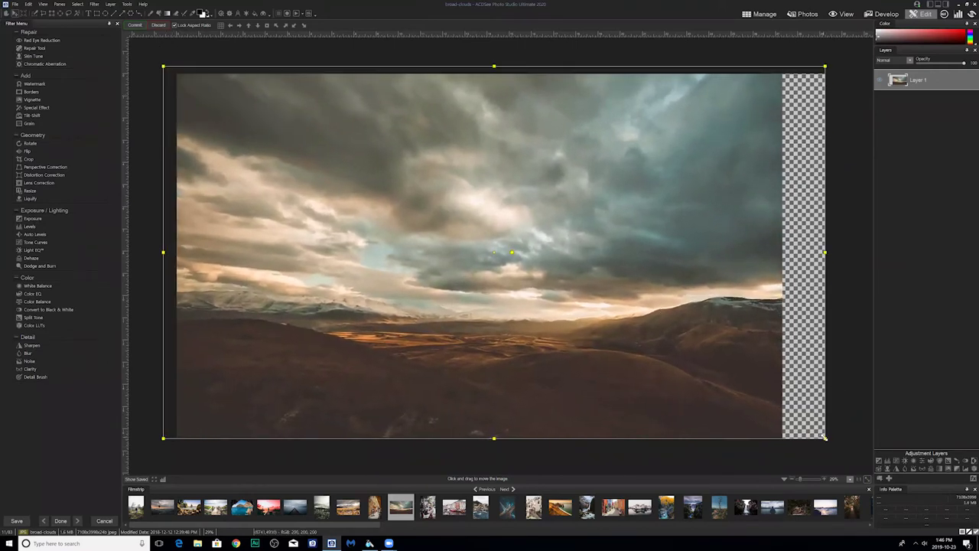
{"action": "mouse_move", "coordinate": [840, 448]}
{"action": "left_mouse_down"}
{"action": "mouse_move", "coordinate": [853, 466]}
{"action": "mouse_move", "coordinate": [833, 442]}
{"action": "left_mouse_up"}
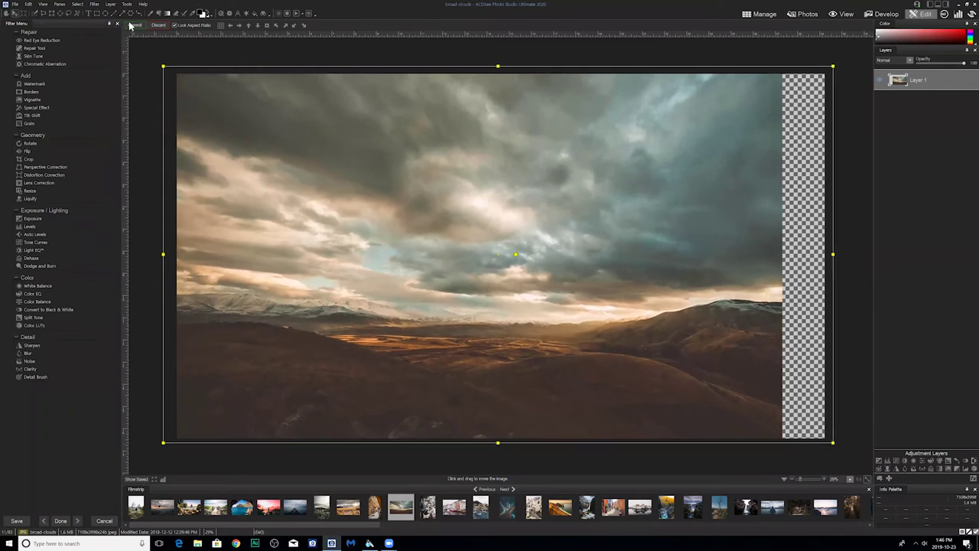
{"action": "key", "text": "Return"}
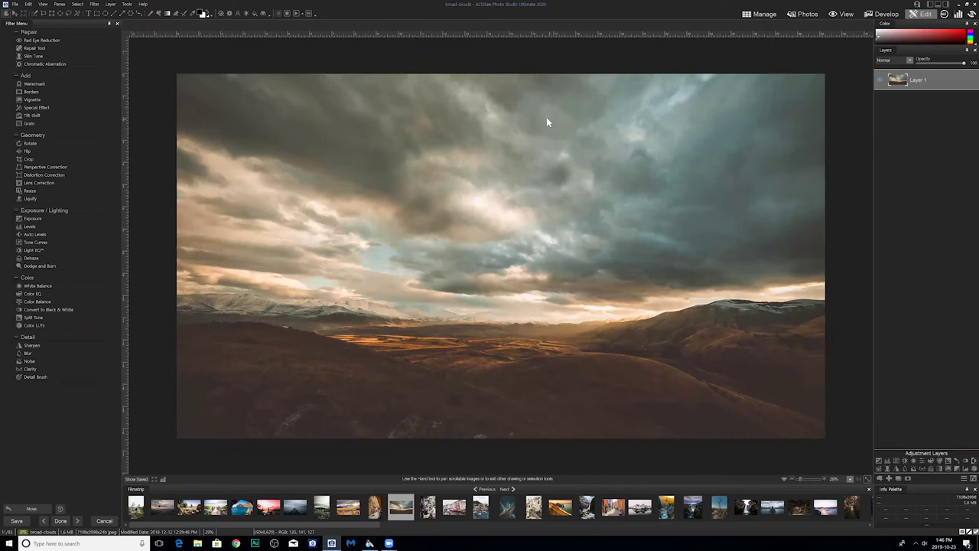
Step: Place a vertical guide near the image centre, apply the layer move, and leave the editor
{"action": "left_click_drag", "start_coordinate": [126, 120], "coordinate": [507, 171]}
{"action": "left_click_drag", "start_coordinate": [513, 171], "coordinate": [495, 160]}
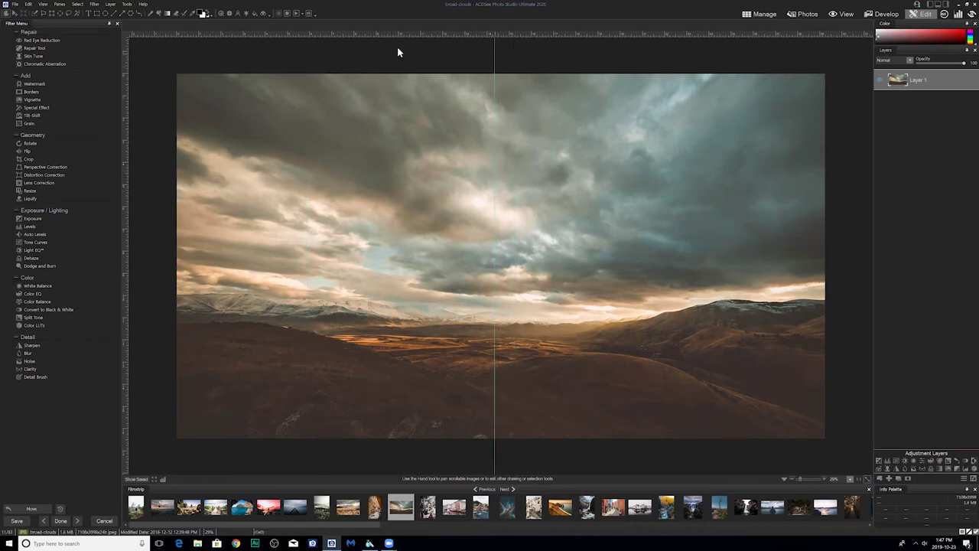
{"action": "key", "text": "v"}
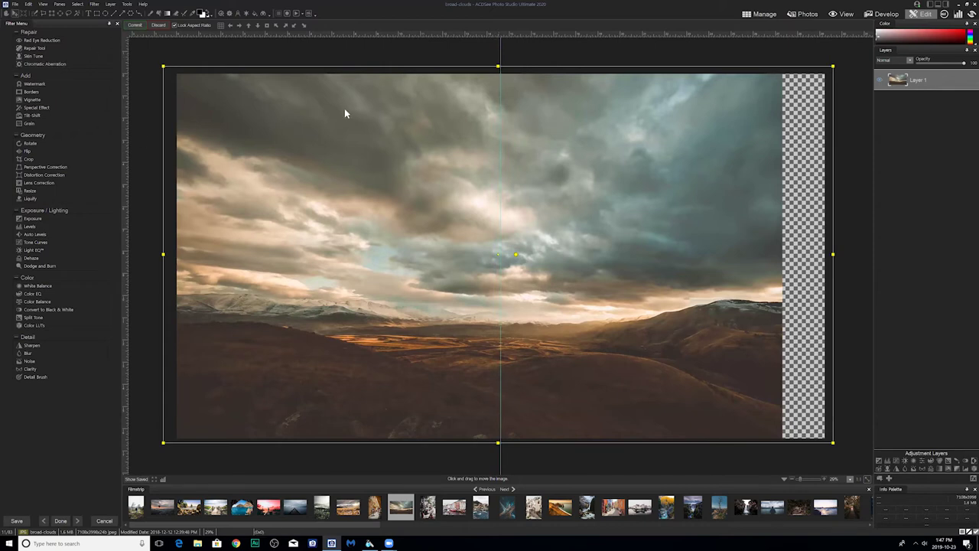
{"action": "key", "text": "Return"}
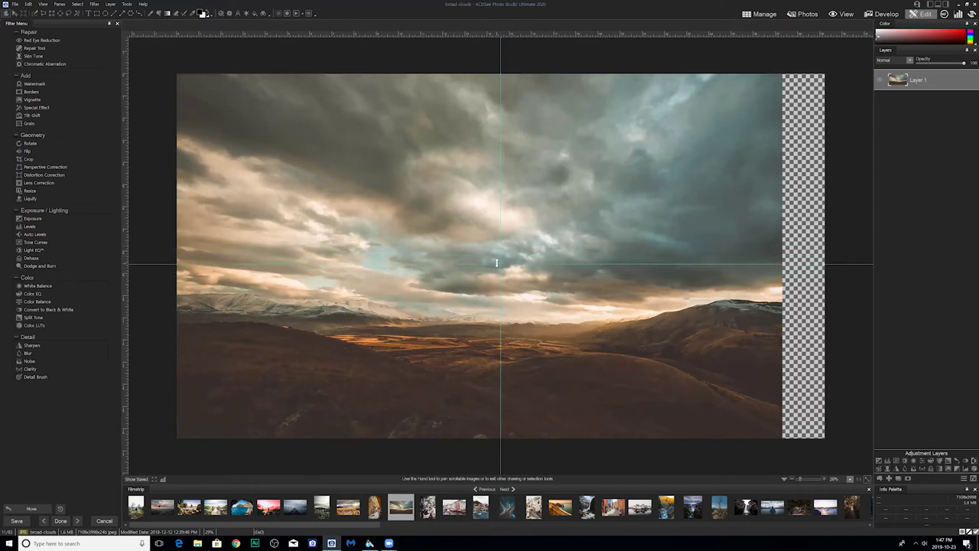
{"action": "left_click", "coordinate": [15, 15]}
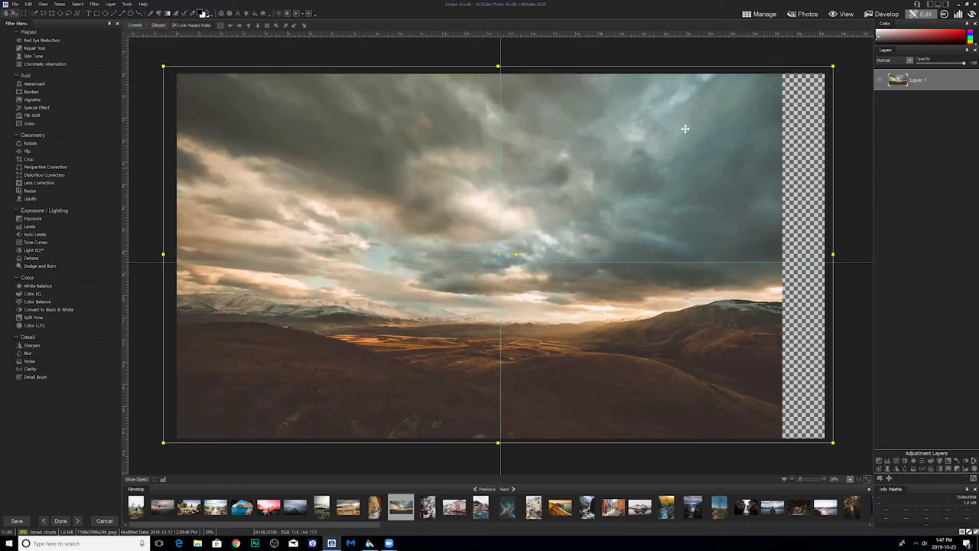
{"action": "left_click", "coordinate": [136, 25]}
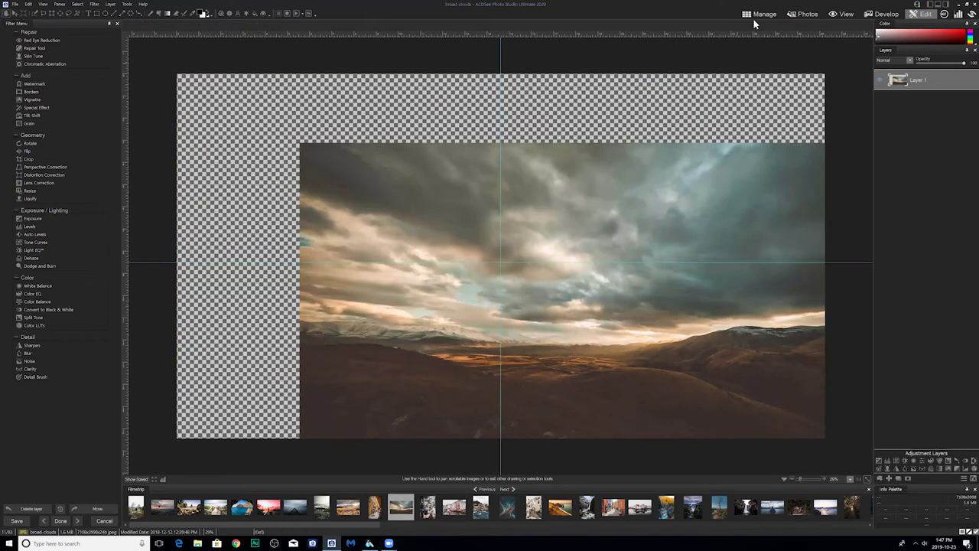
{"action": "left_click", "coordinate": [756, 17]}
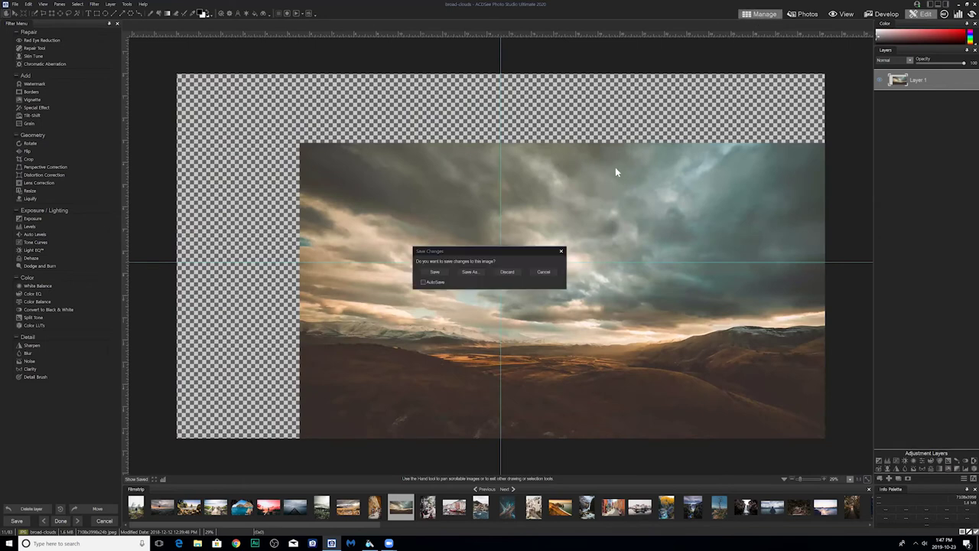
Step: Discard the changes, reopen broad-clouds fitted to view, and add a horizontal guide across its middle
{"action": "left_click", "coordinate": [509, 271]}
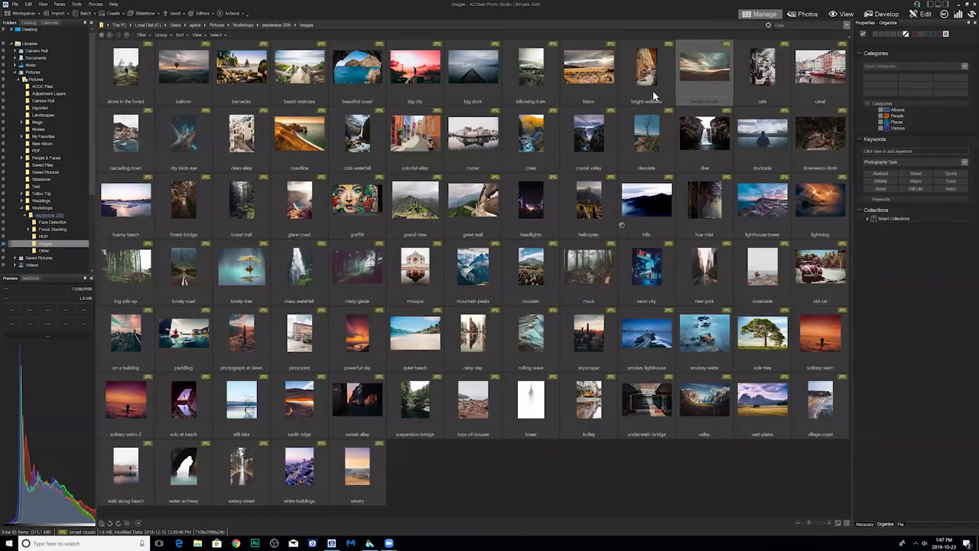
{"action": "left_click", "coordinate": [921, 14]}
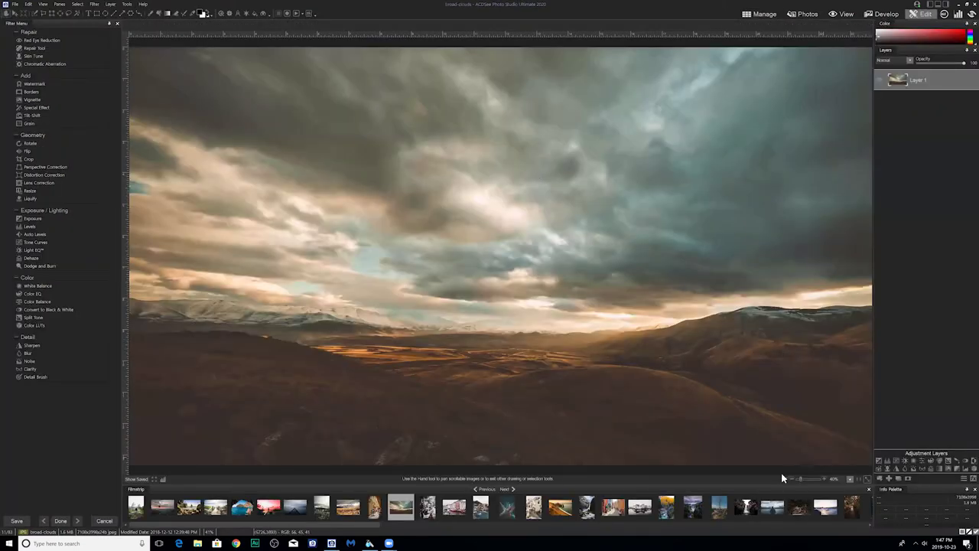
{"action": "left_click", "coordinate": [792, 478]}
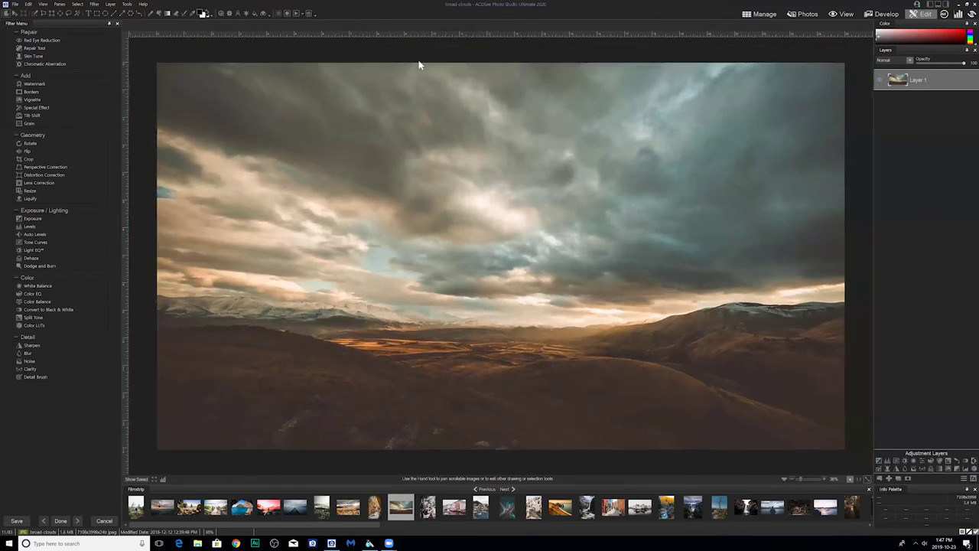
{"action": "left_click_drag", "start_coordinate": [474, 35], "coordinate": [484, 265]}
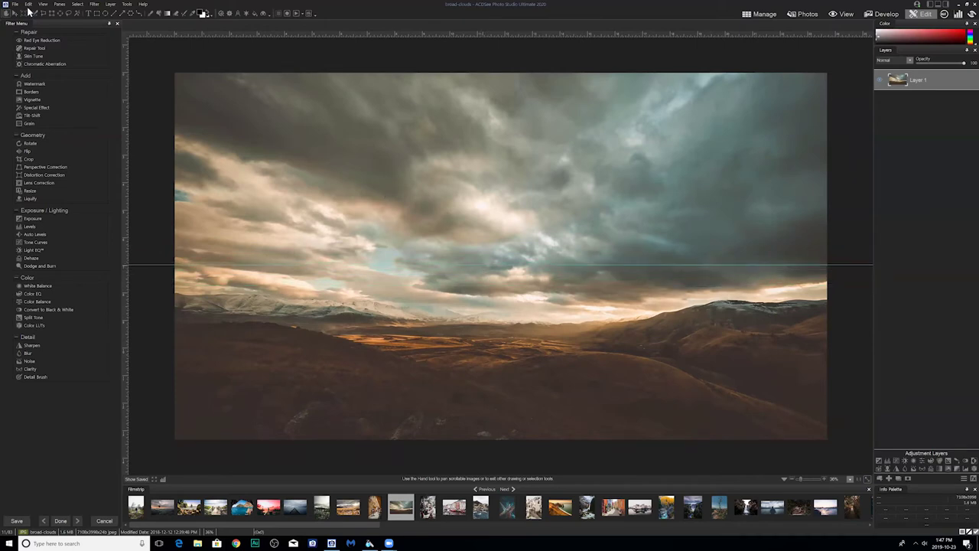
Step: Turn on Snap to Guidelines and place a vertical guide at the image centre
{"action": "left_click", "coordinate": [59, 5]}
{"action": "mouse_move", "coordinate": [46, 6]}
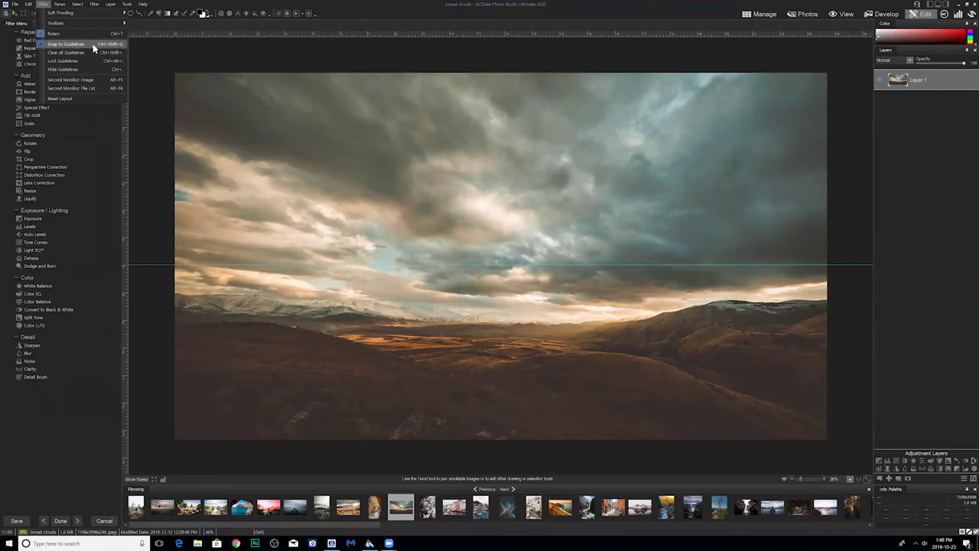
{"action": "left_click", "coordinate": [138, 51]}
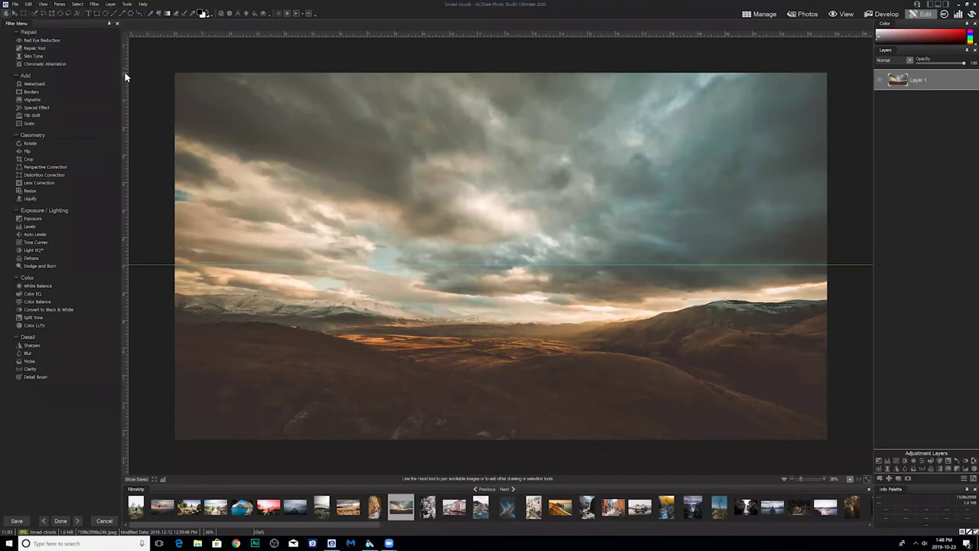
{"action": "left_click_drag", "start_coordinate": [126, 77], "coordinate": [501, 145]}
Step: Add a text layer on the image, then delete that placeholder layer
{"action": "left_click", "coordinate": [89, 13]}
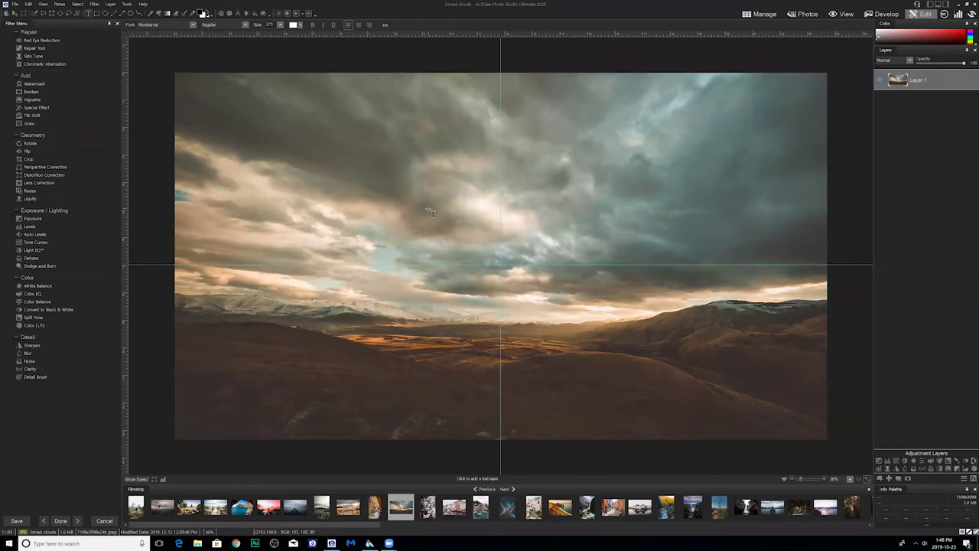
{"action": "left_click", "coordinate": [417, 204]}
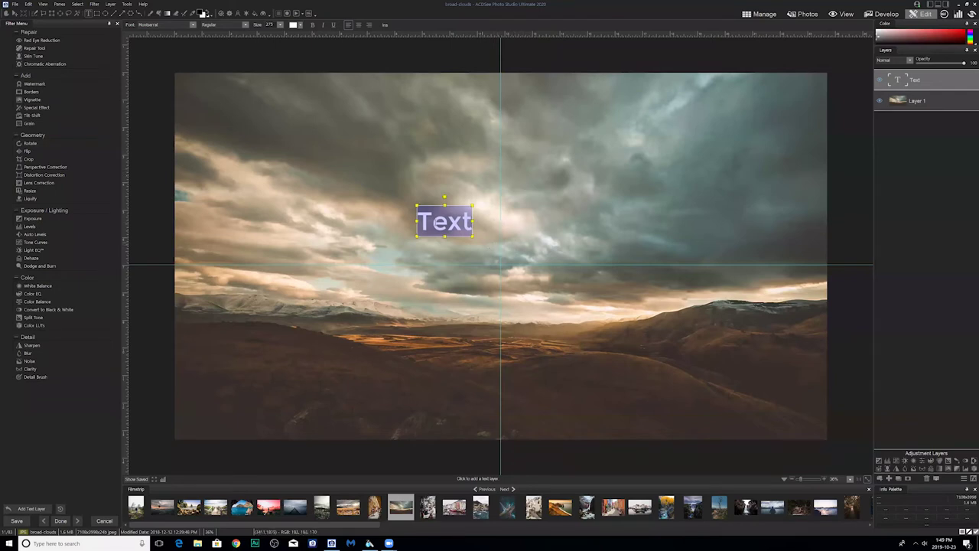
{"action": "left_click", "coordinate": [447, 221]}
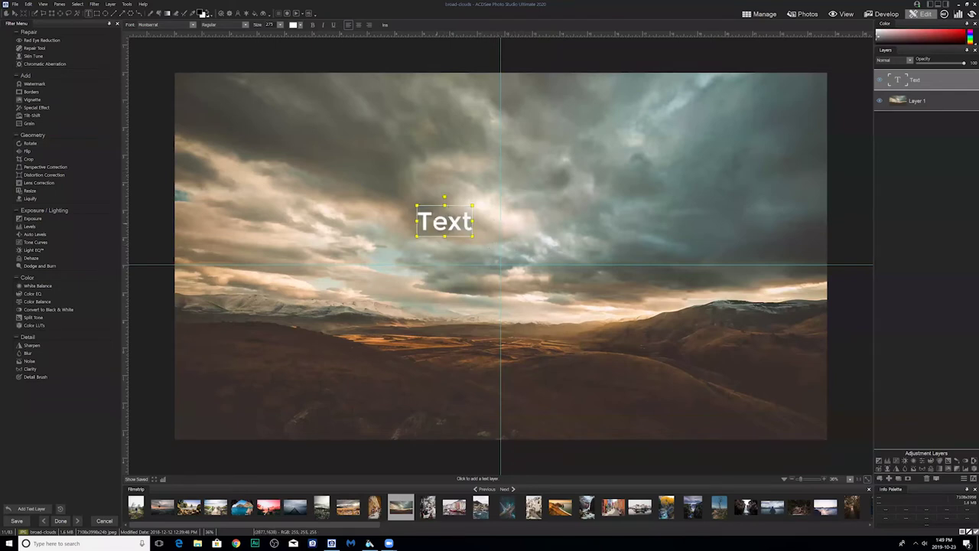
{"action": "left_click", "coordinate": [929, 90]}
{"action": "left_click", "coordinate": [928, 478]}
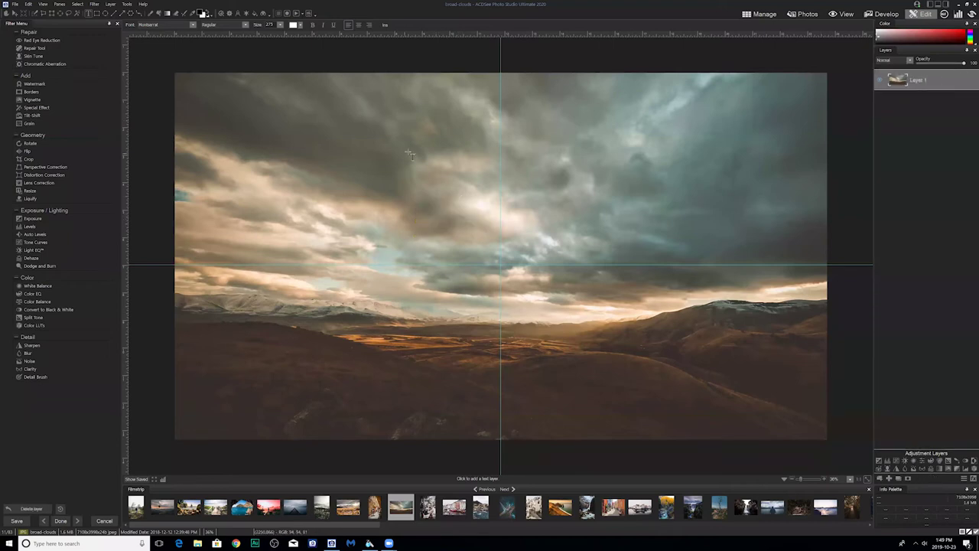
Step: Add a new 'Text' placeholder layer at the centre guide intersection
{"action": "left_click", "coordinate": [90, 14]}
{"action": "left_click", "coordinate": [447, 230]}
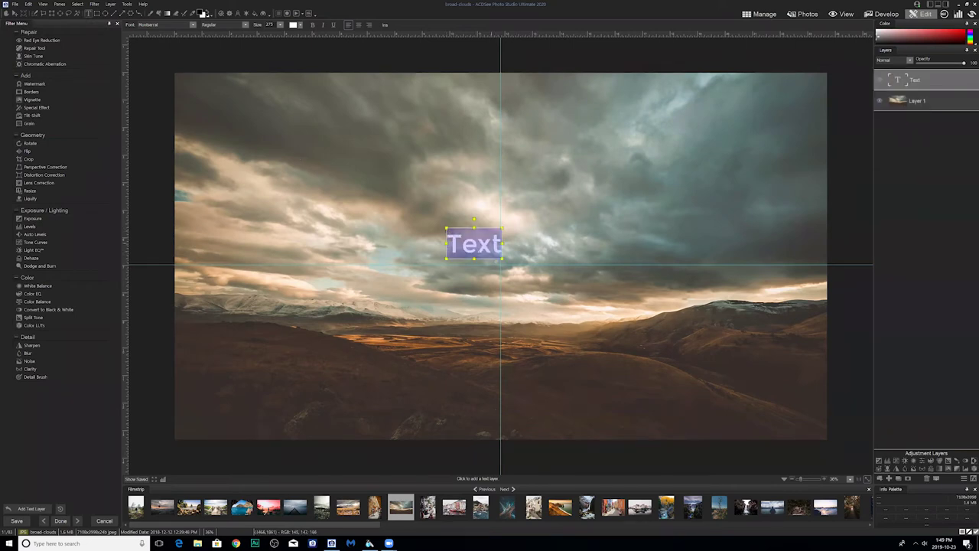
{"action": "left_click", "coordinate": [499, 243]}
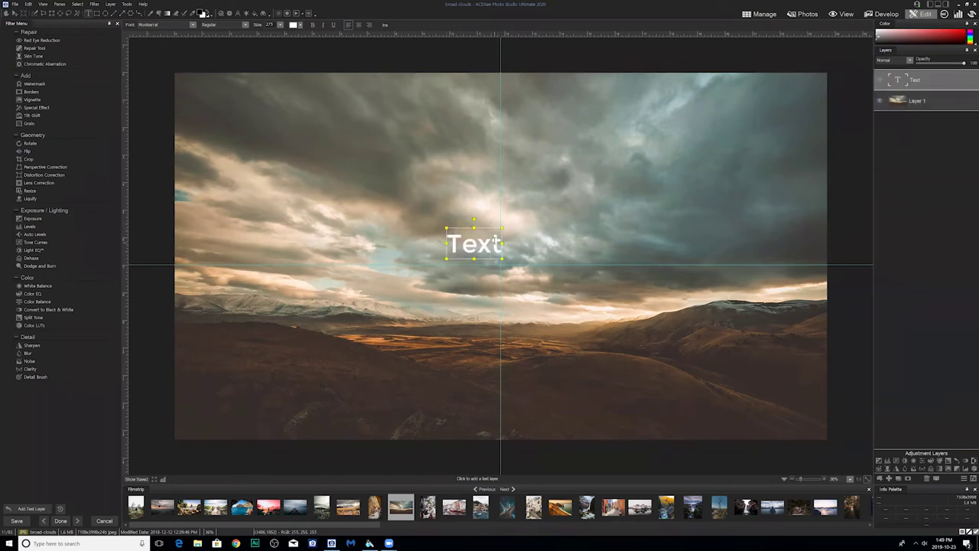
Step: Replace the placeholder with 'Love is wanting more / for someone than / they want for themselves'
{"action": "double_click", "coordinate": [496, 243]}
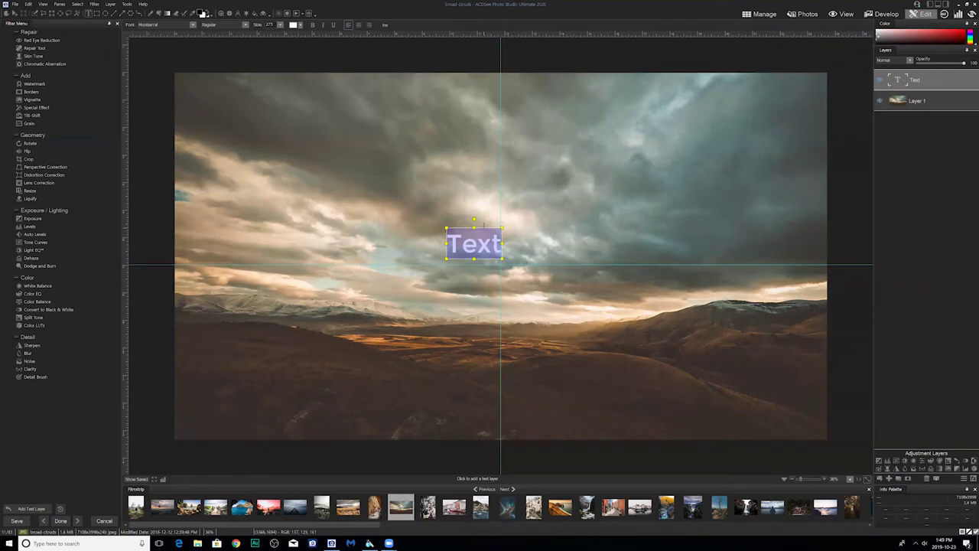
{"action": "type", "text": "Love"}
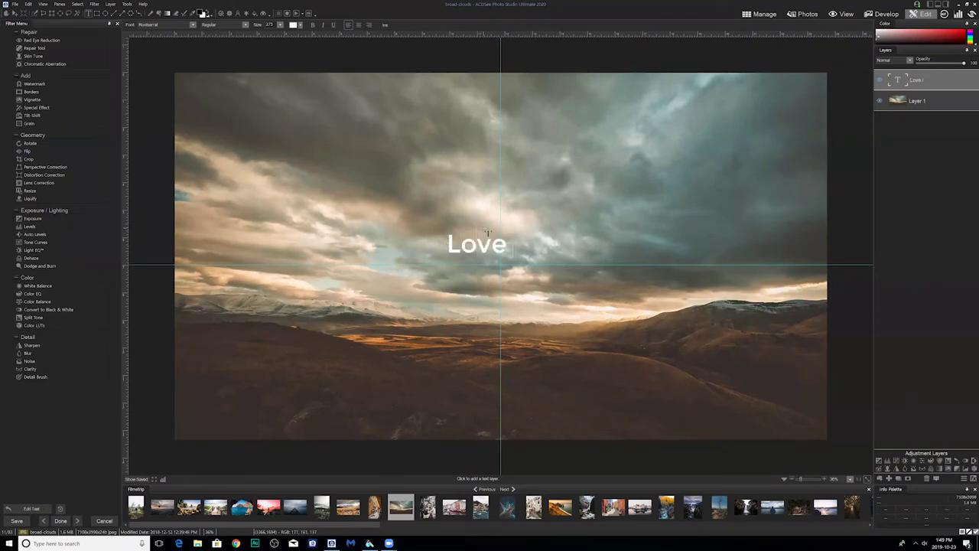
{"action": "type", "text": " is wanting more"}
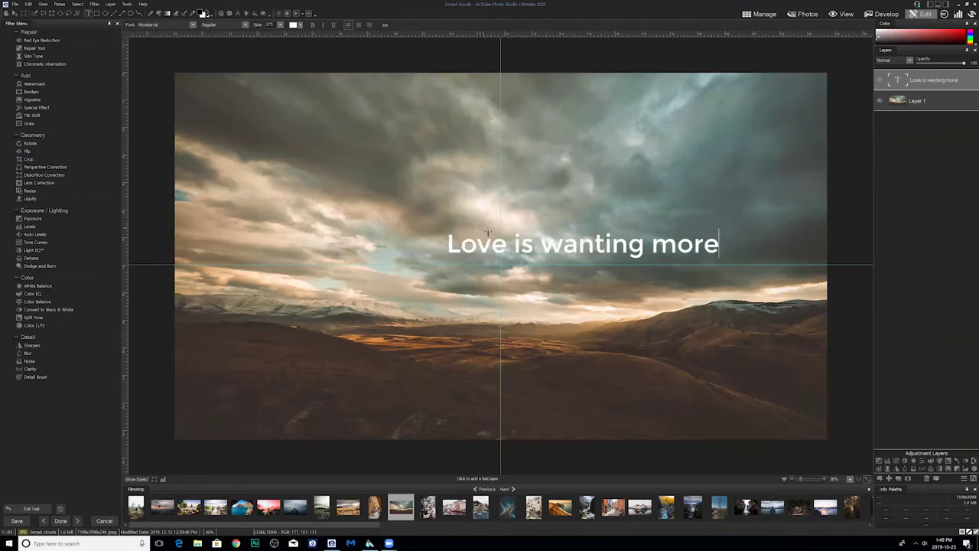
{"action": "key", "text": "Return"}
{"action": "type", "text": "for someone than"}
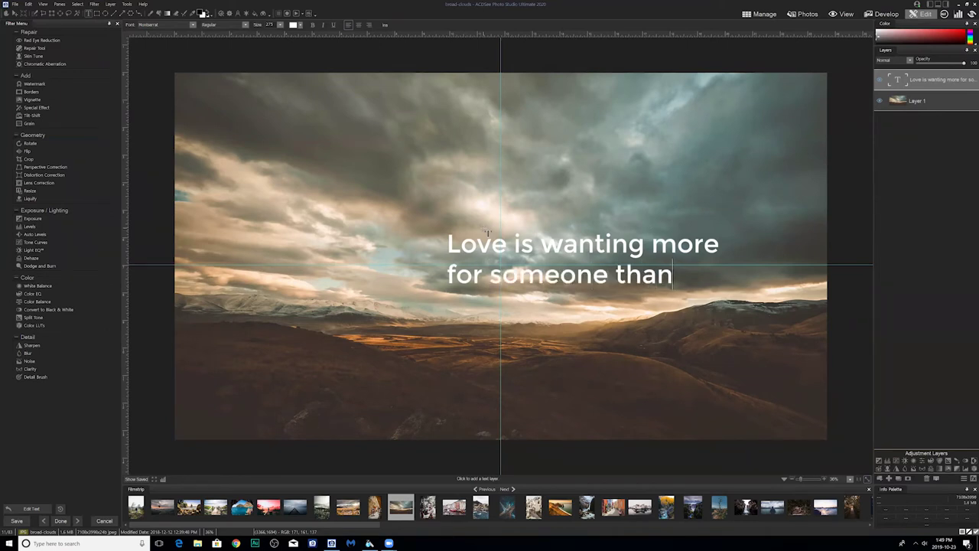
{"action": "key", "text": "Return"}
{"action": "type", "text": "they want for t"}
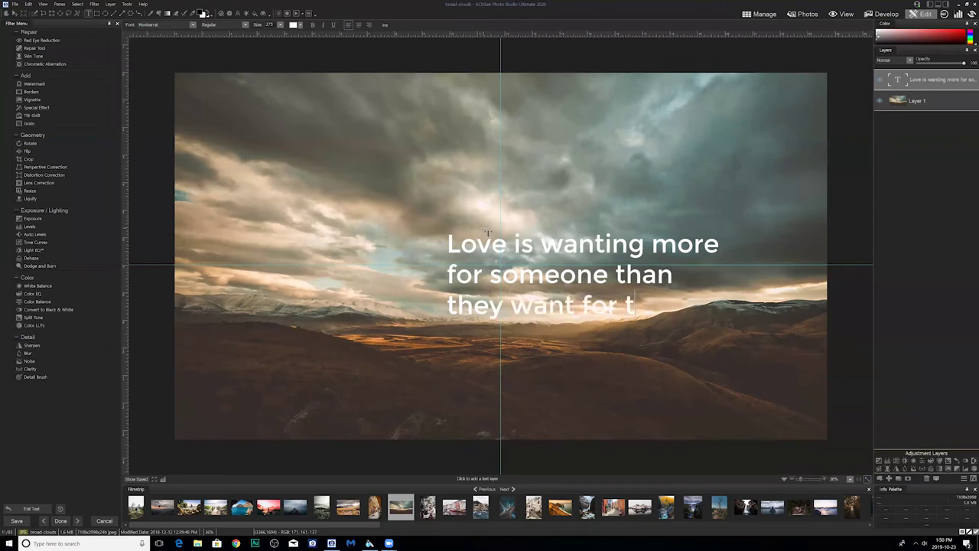
{"action": "type", "text": "hemselve"}
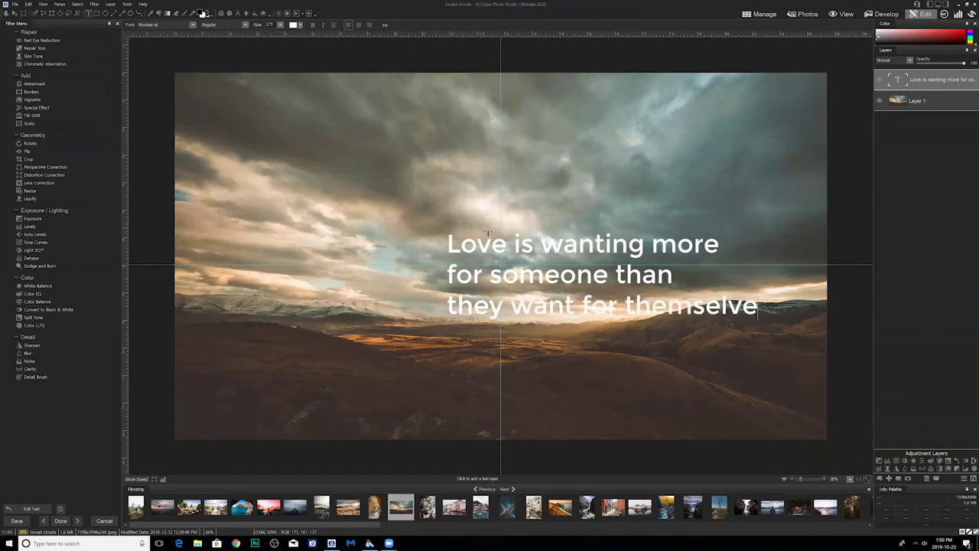
{"action": "type", "text": "s"}
{"action": "left_click", "coordinate": [487, 231]}
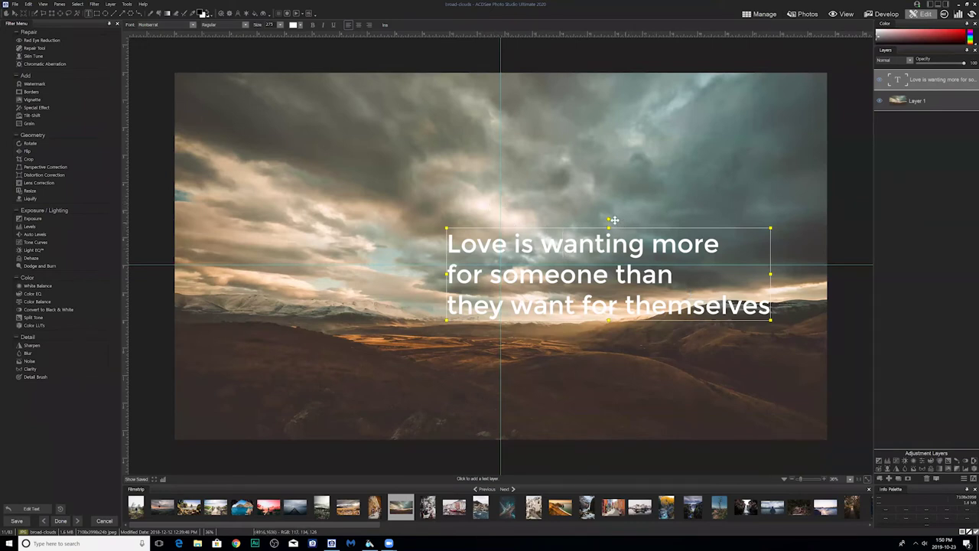
Step: Drag the quote into position, undoing the accidental rotations so it stays level
{"action": "left_click_drag", "start_coordinate": [605, 220], "coordinate": [574, 236]}
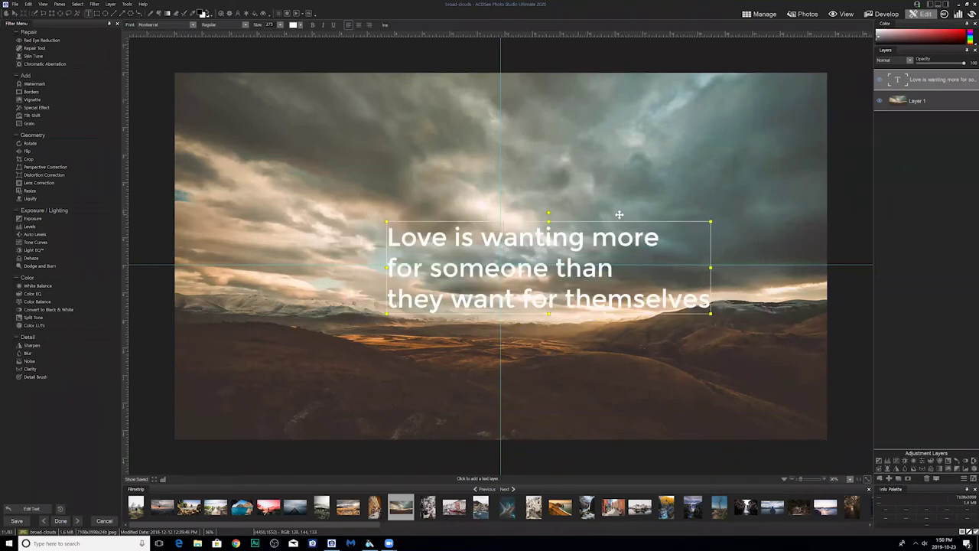
{"action": "mouse_move", "coordinate": [583, 208]}
{"action": "left_mouse_down"}
{"action": "mouse_move", "coordinate": [567, 207]}
{"action": "mouse_move", "coordinate": [580, 212]}
{"action": "mouse_move", "coordinate": [586, 202]}
{"action": "left_mouse_up"}
{"action": "mouse_move", "coordinate": [521, 258]}
{"action": "left_mouse_down"}
{"action": "mouse_move", "coordinate": [451, 325]}
{"action": "mouse_move", "coordinate": [412, 333]}
{"action": "mouse_move", "coordinate": [502, 287]}
{"action": "mouse_move", "coordinate": [508, 264]}
{"action": "left_mouse_up"}
{"action": "left_click_drag", "start_coordinate": [567, 207], "coordinate": [569, 208]}
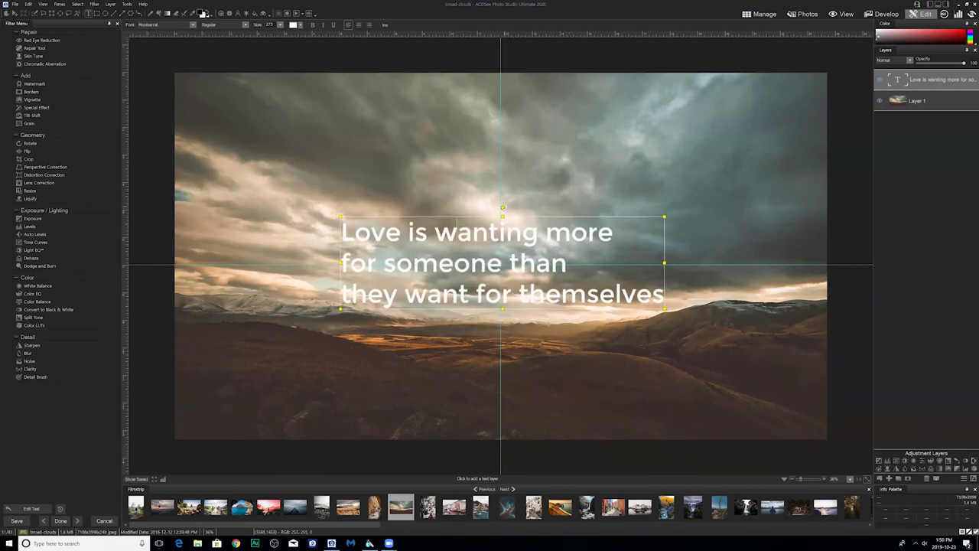
{"action": "left_click_drag", "start_coordinate": [503, 207], "coordinate": [509, 207]}
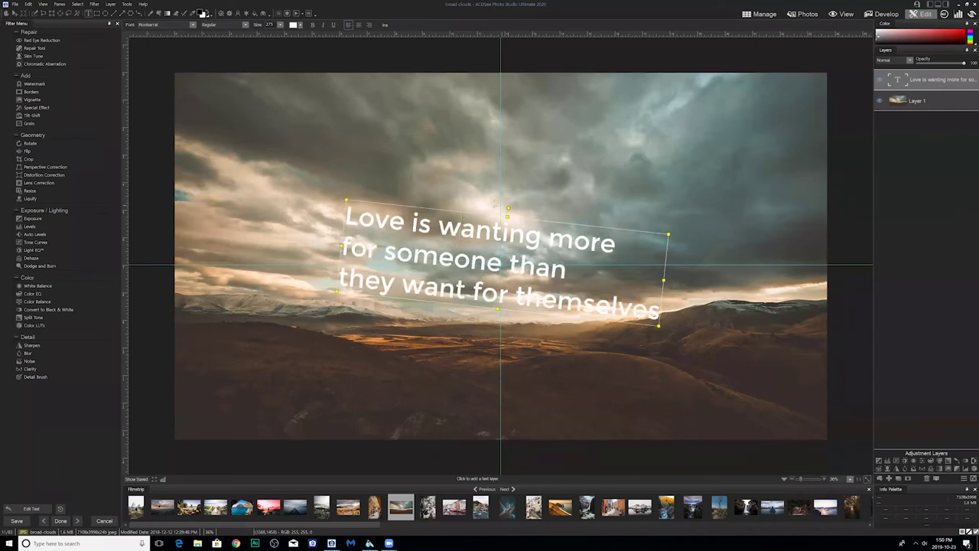
{"action": "key", "text": "ctrl+z"}
{"action": "left_click_drag", "start_coordinate": [438, 215], "coordinate": [398, 297]}
{"action": "key", "text": "ctrl+z"}
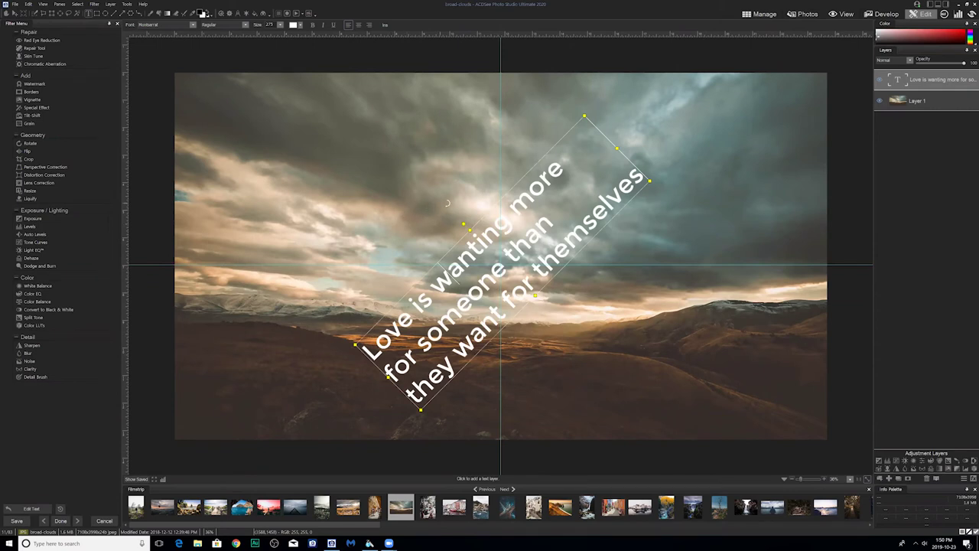
{"action": "key", "text": "ctrl+z"}
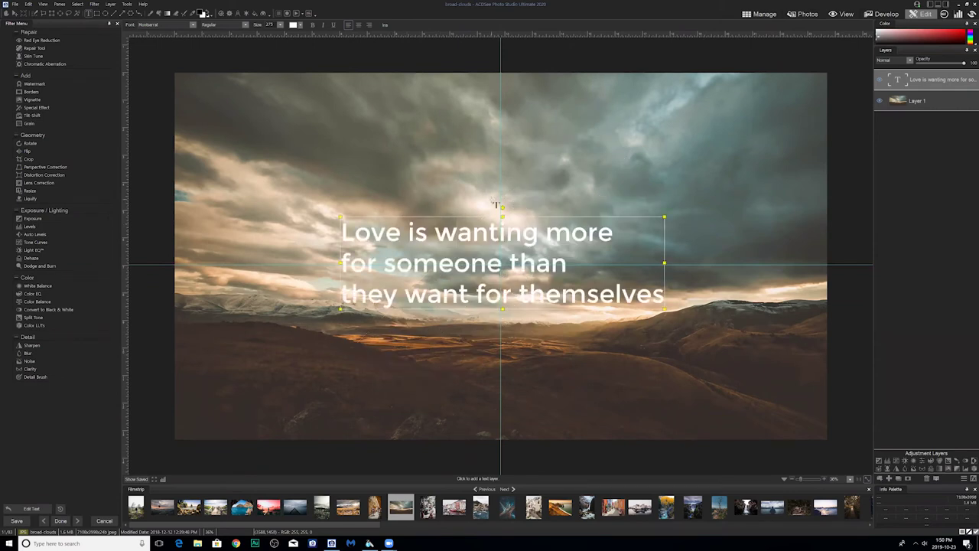
{"action": "left_click_drag", "start_coordinate": [496, 205], "coordinate": [493, 207]}
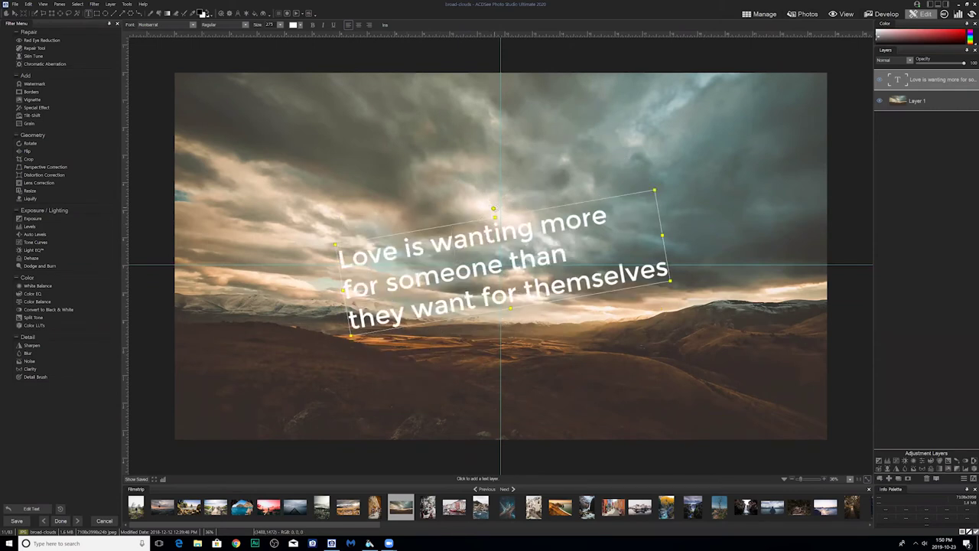
{"action": "key", "text": "ctrl+z"}
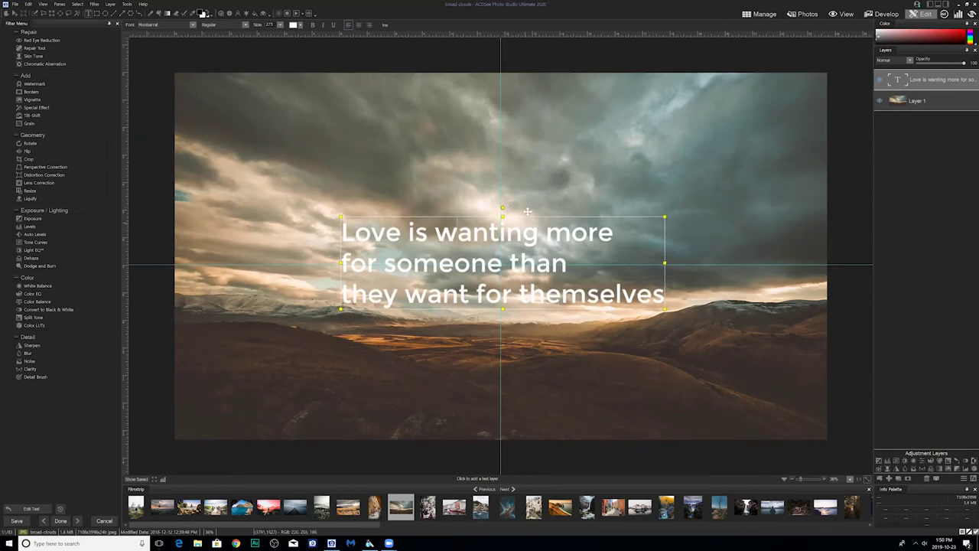
{"action": "left_click_drag", "start_coordinate": [520, 214], "coordinate": [341, 47]}
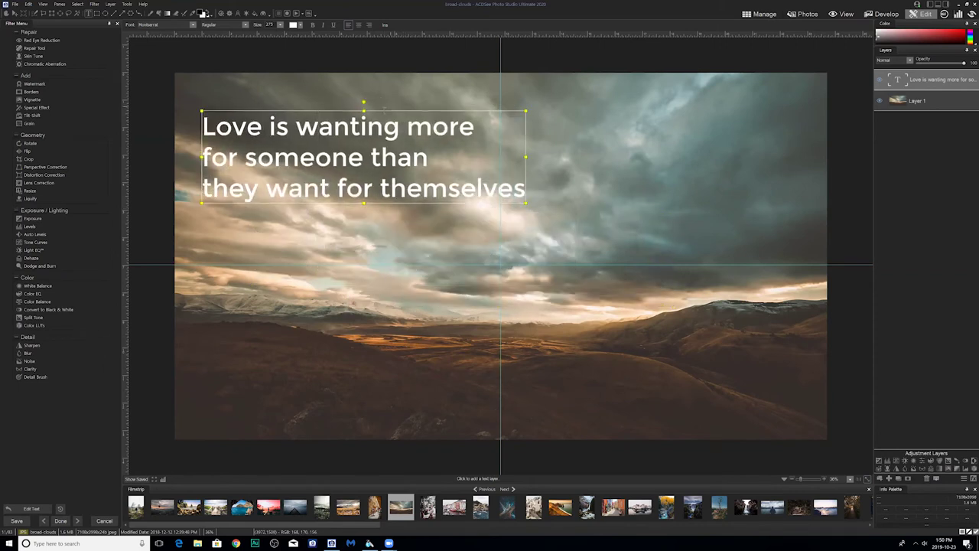
Step: Try the Move tool's corner positions, then snap the quote to centre and commit
{"action": "left_click", "coordinate": [14, 13]}
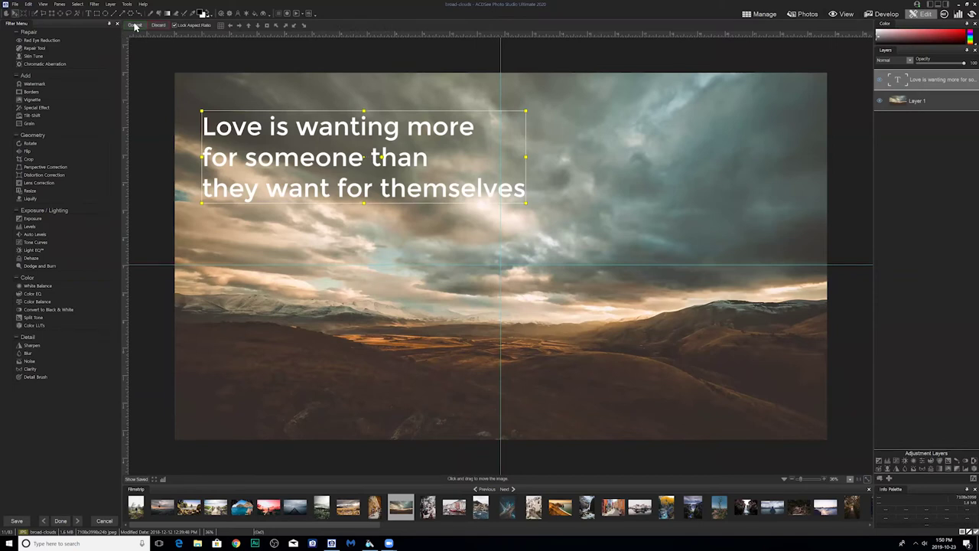
{"action": "left_click", "coordinate": [134, 26]}
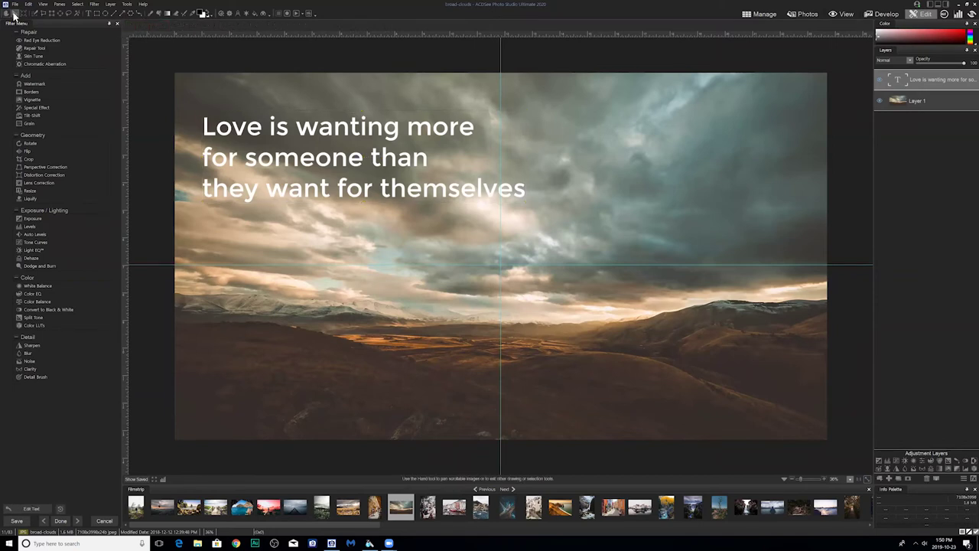
{"action": "left_click", "coordinate": [14, 13]}
{"action": "left_click", "coordinate": [267, 27]}
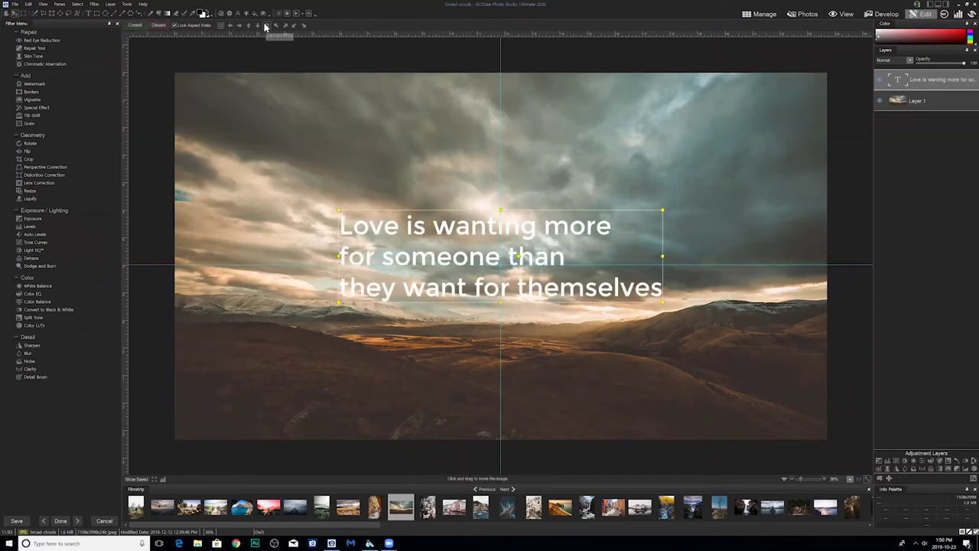
{"action": "left_click", "coordinate": [285, 28]}
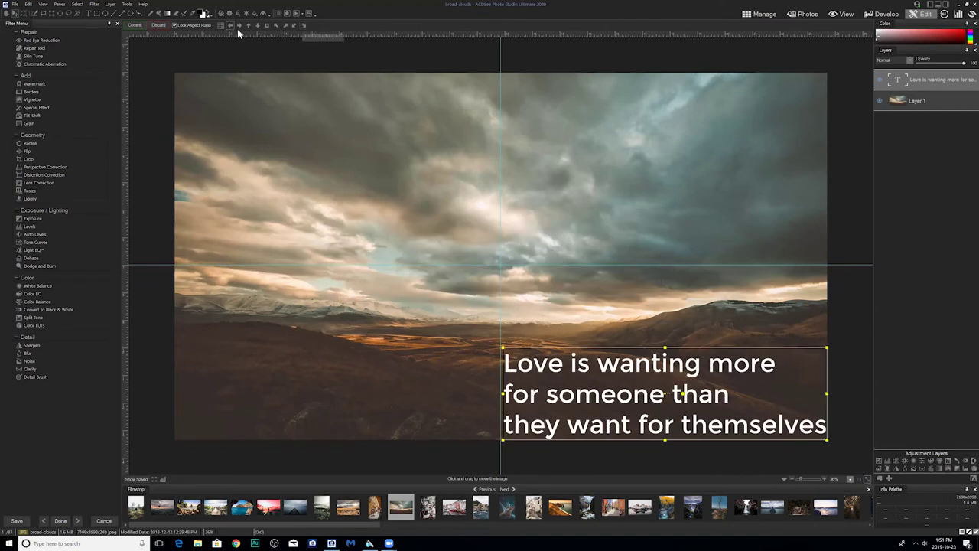
{"action": "left_click", "coordinate": [276, 26]}
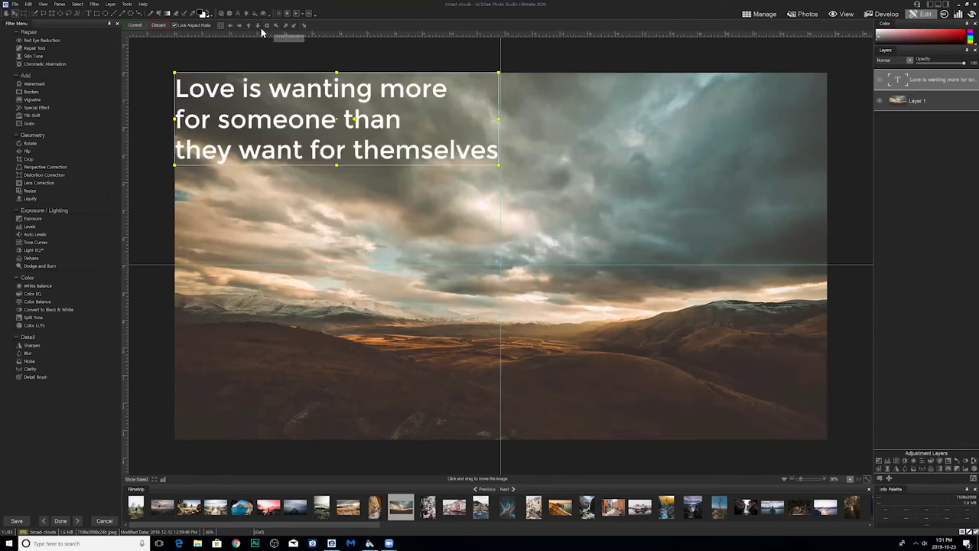
{"action": "left_click", "coordinate": [267, 27]}
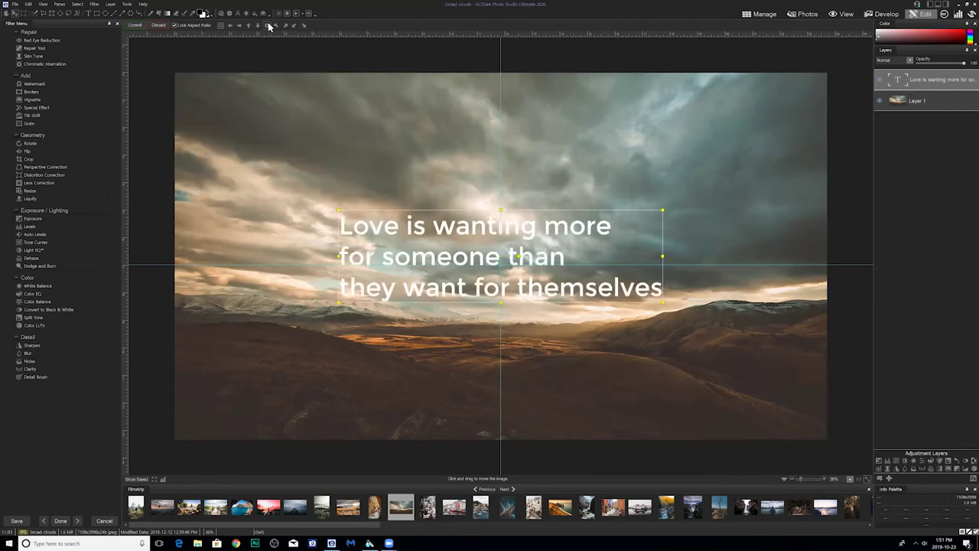
{"action": "left_click", "coordinate": [135, 25]}
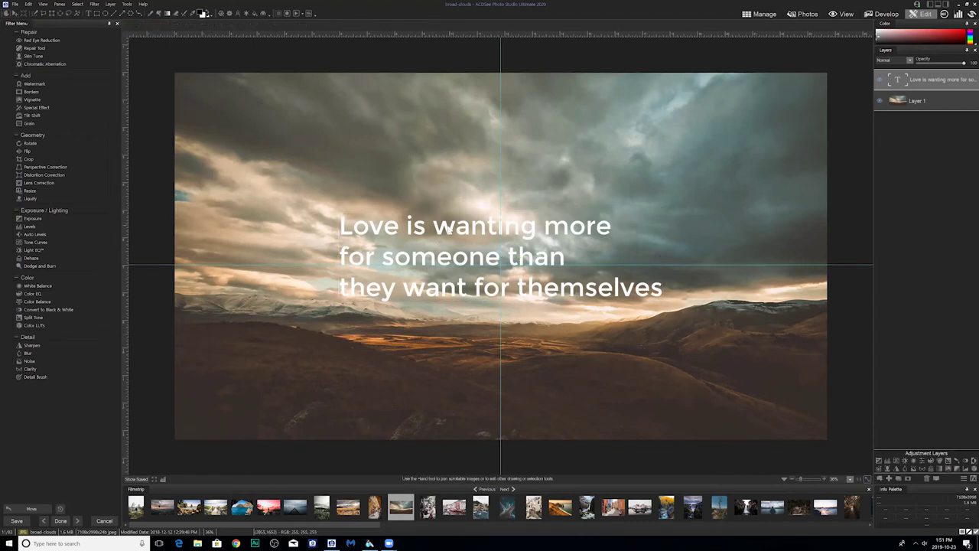
Step: Select all three lines of the quote for editing
{"action": "left_click", "coordinate": [89, 14]}
{"action": "left_click", "coordinate": [538, 251]}
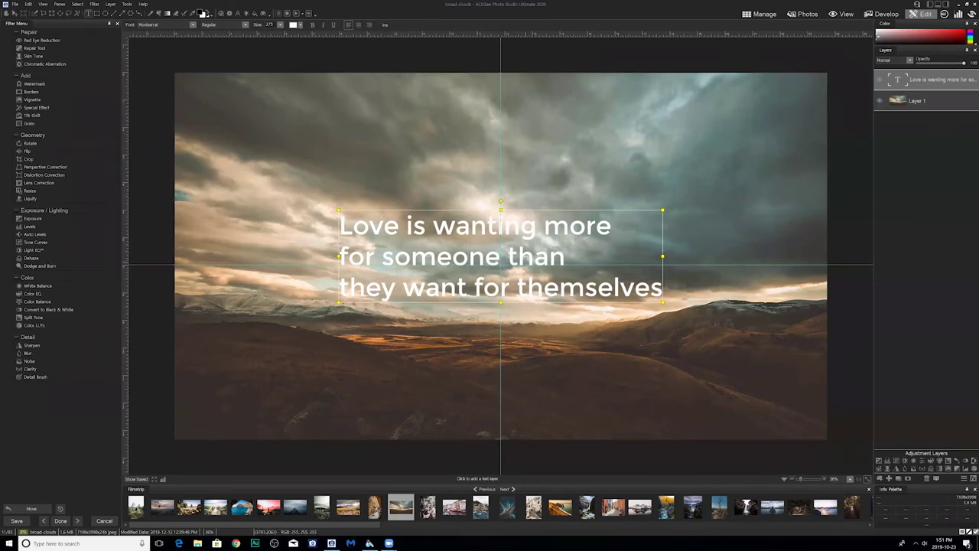
{"action": "key", "text": "ctrl+a"}
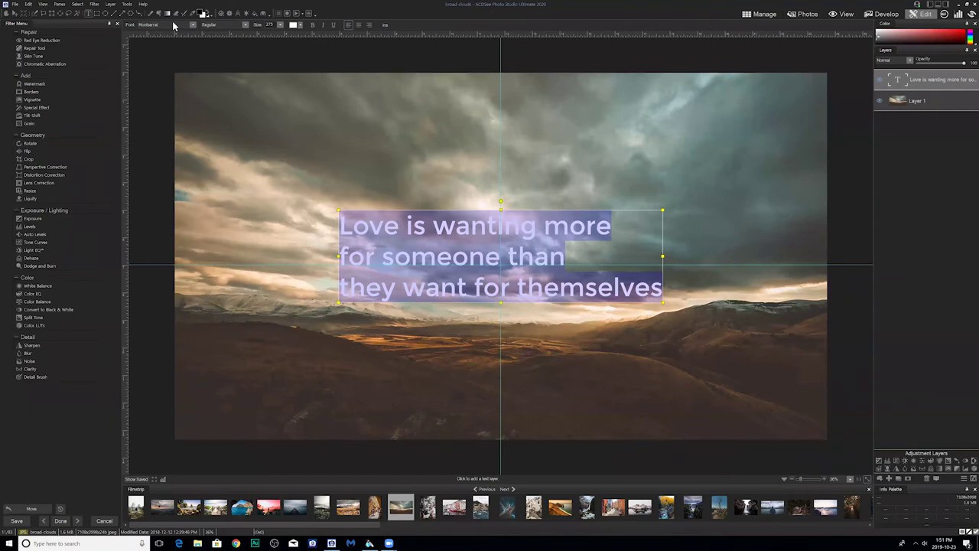
{"action": "scroll", "coordinate": [173, 26], "scroll_direction": "down", "scroll_amount": 2}
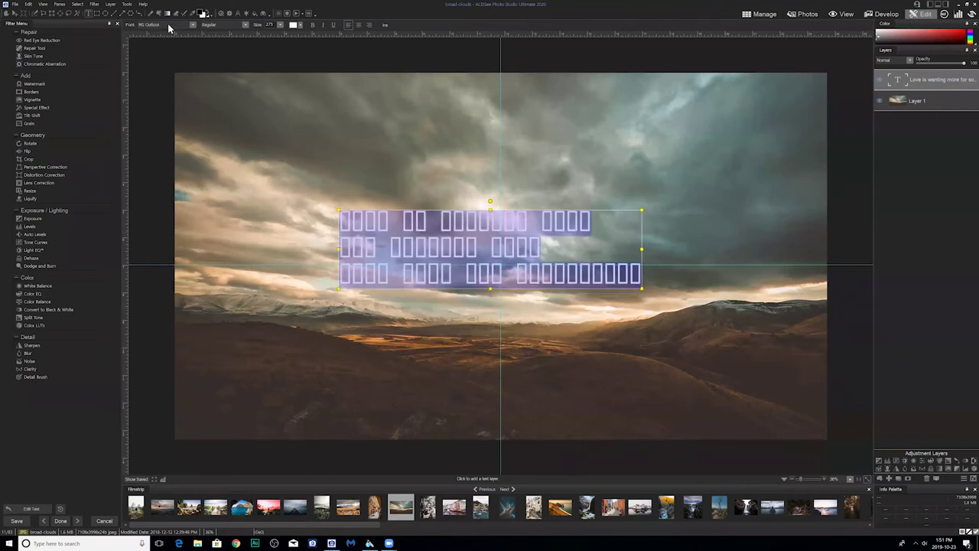
{"action": "scroll", "coordinate": [172, 26], "scroll_direction": "down", "scroll_amount": 1}
{"action": "scroll", "coordinate": [173, 27], "scroll_direction": "down", "scroll_amount": 1}
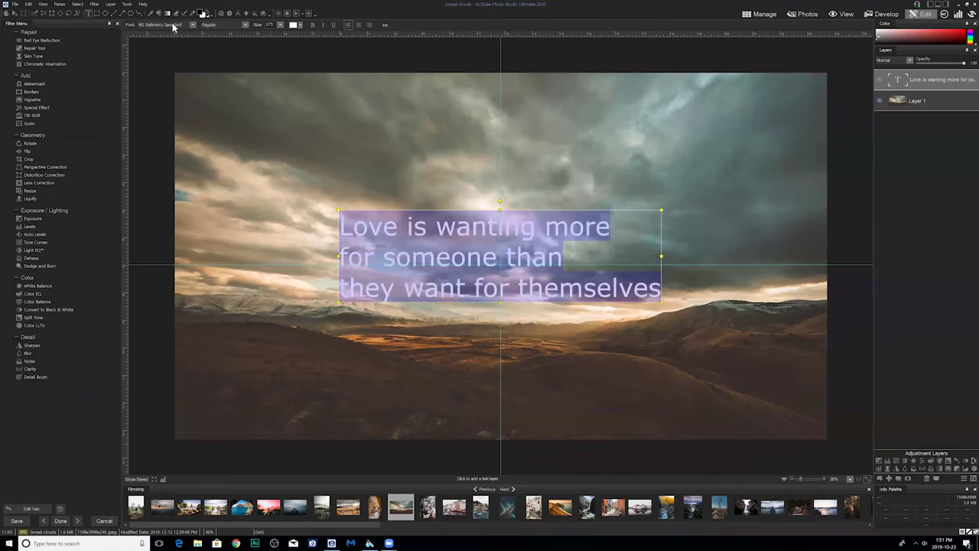
{"action": "scroll", "coordinate": [173, 27], "scroll_direction": "down", "scroll_amount": 2}
{"action": "scroll", "coordinate": [174, 27], "scroll_direction": "down", "scroll_amount": 1}
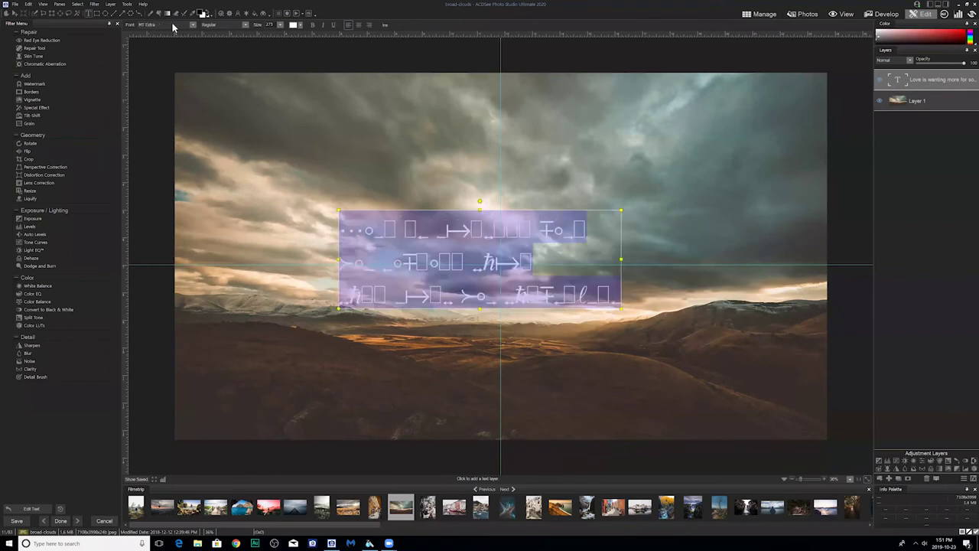
{"action": "scroll", "coordinate": [173, 27], "scroll_direction": "up", "scroll_amount": 4}
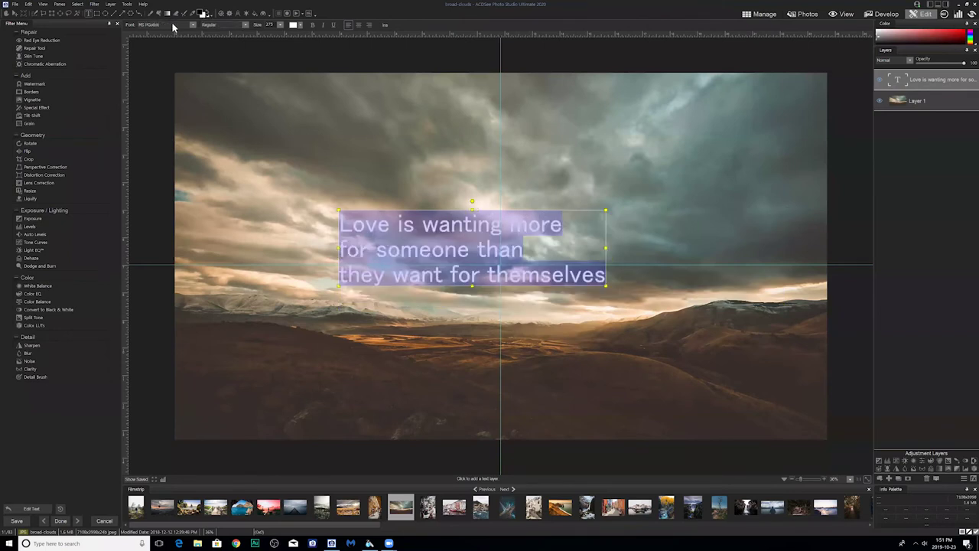
{"action": "scroll", "coordinate": [174, 26], "scroll_direction": "up", "scroll_amount": 4}
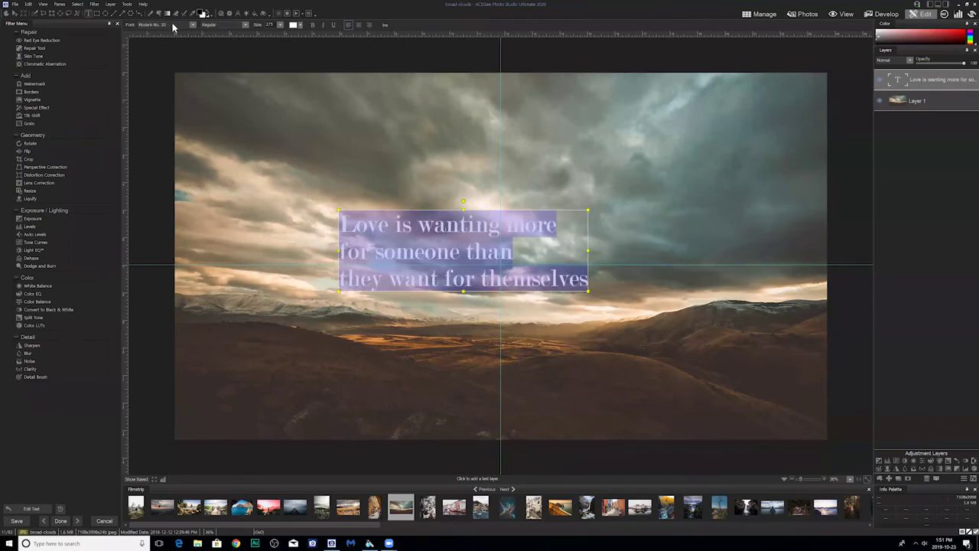
{"action": "scroll", "coordinate": [174, 27], "scroll_direction": "up", "scroll_amount": 3}
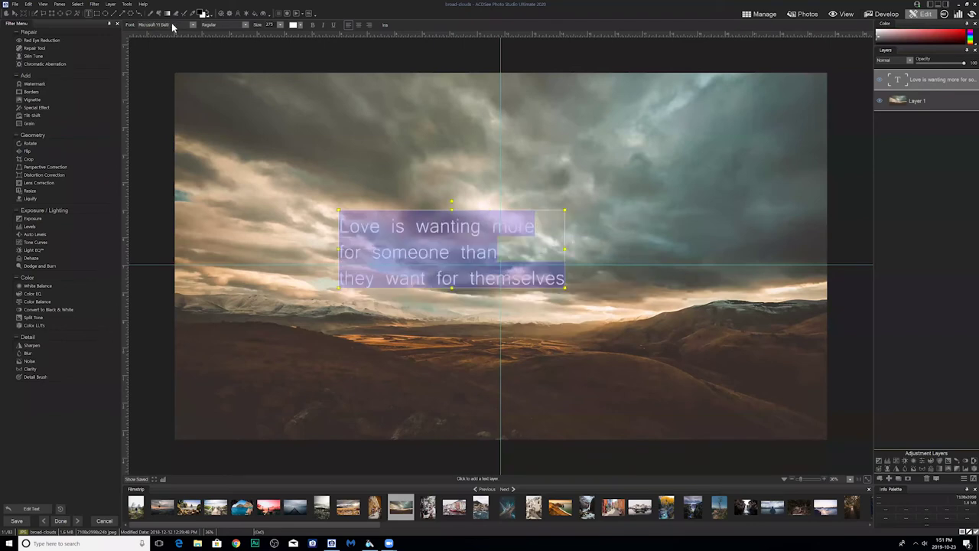
{"action": "scroll", "coordinate": [173, 27], "scroll_direction": "up", "scroll_amount": 4}
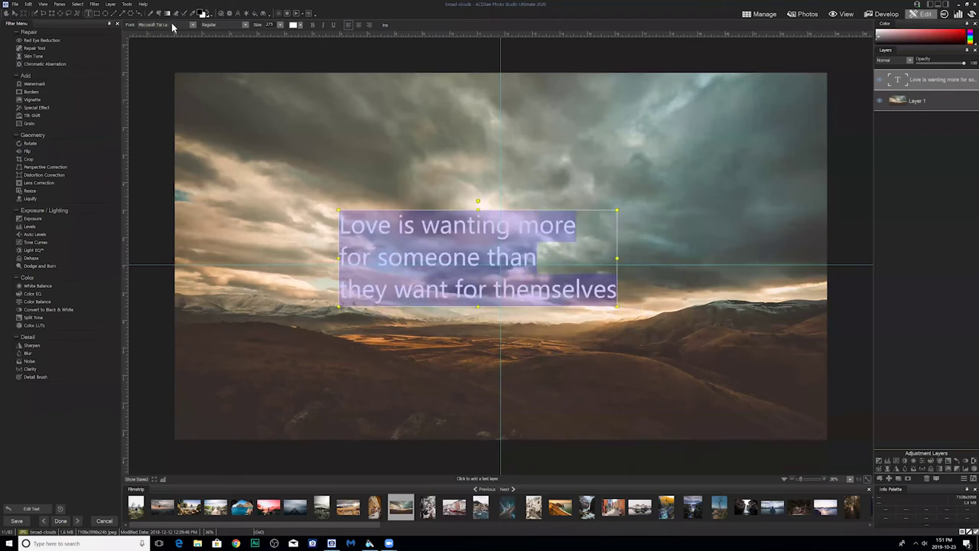
{"action": "scroll", "coordinate": [173, 27], "scroll_direction": "up", "scroll_amount": 1}
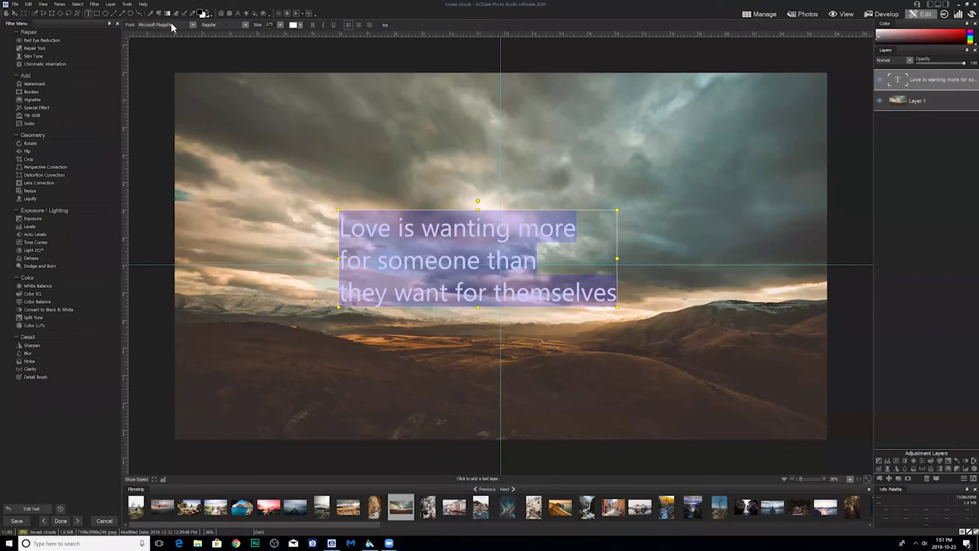
{"action": "scroll", "coordinate": [172, 27], "scroll_direction": "up", "scroll_amount": 1}
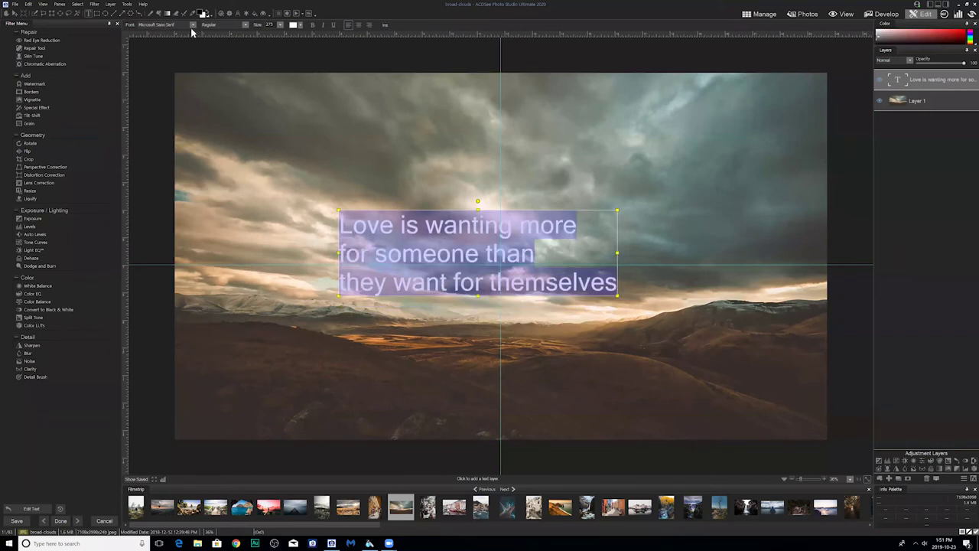
Step: Set the quote's font to Raleway
{"action": "left_click", "coordinate": [245, 25]}
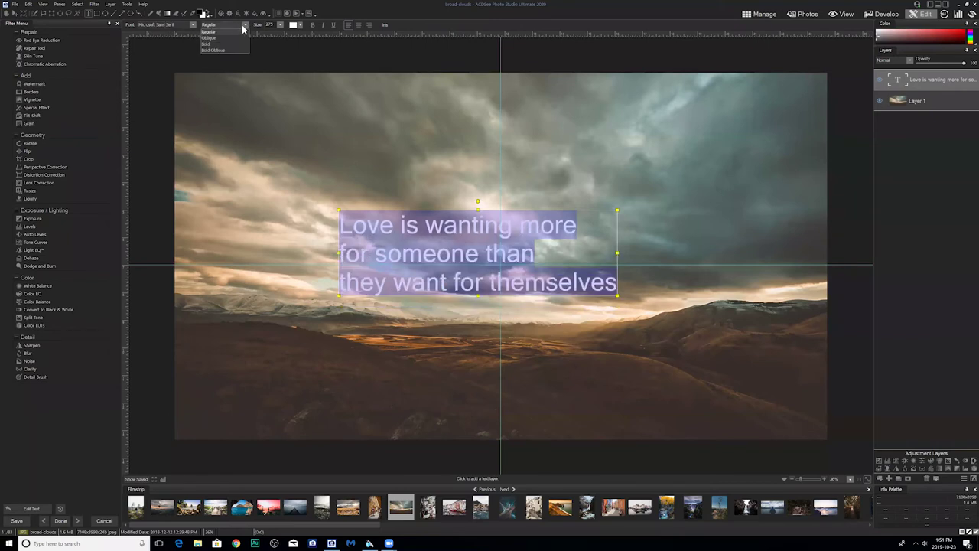
{"action": "scroll", "coordinate": [227, 27], "scroll_direction": "down", "scroll_amount": 1}
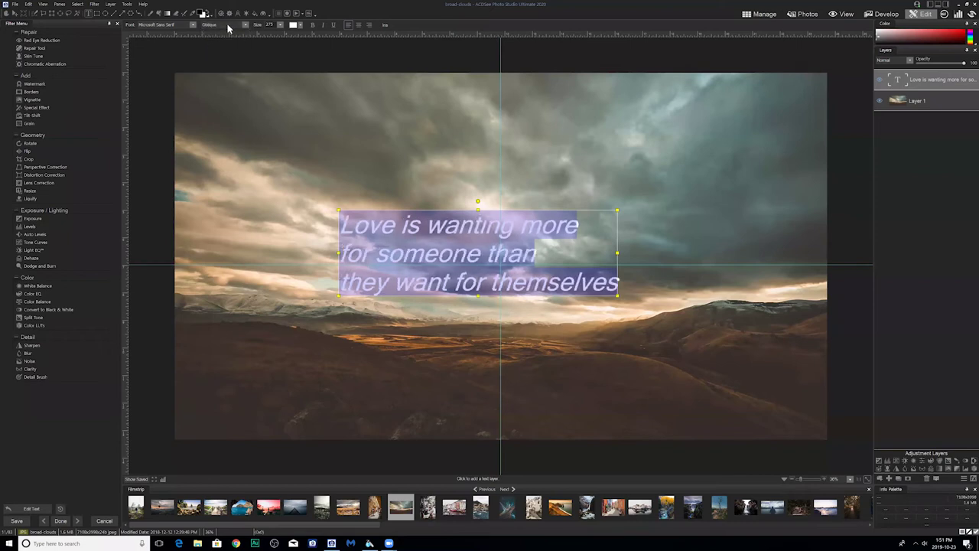
{"action": "scroll", "coordinate": [227, 26], "scroll_direction": "up", "scroll_amount": 3}
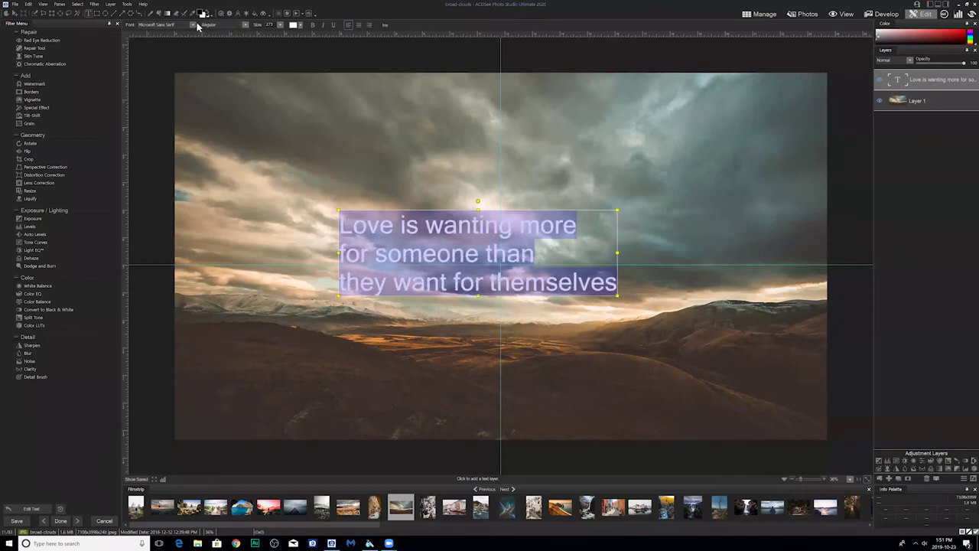
{"action": "left_click", "coordinate": [193, 25]}
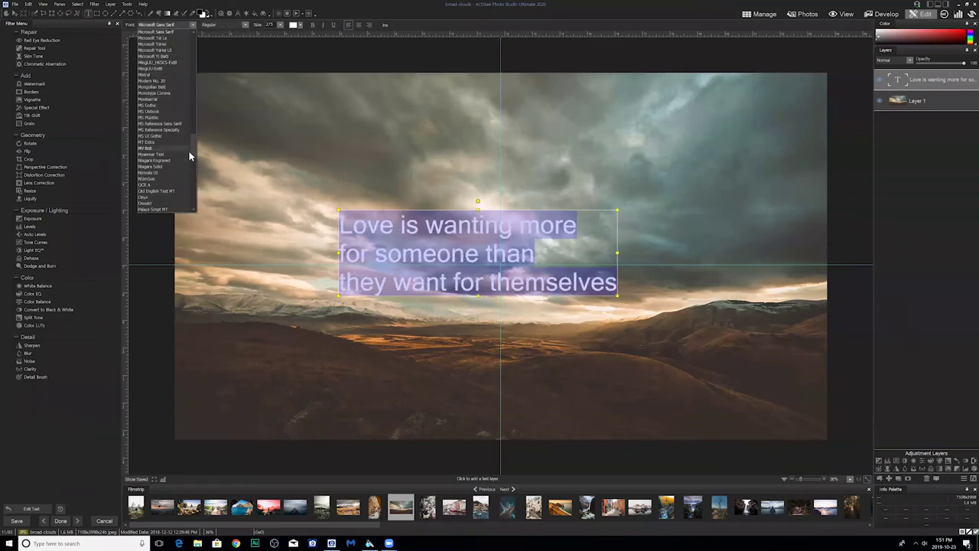
{"action": "mouse_move", "coordinate": [193, 153]}
{"action": "left_mouse_down"}
{"action": "mouse_move", "coordinate": [195, 164]}
{"action": "mouse_move", "coordinate": [192, 96]}
{"action": "mouse_move", "coordinate": [199, 163]}
{"action": "left_mouse_up"}
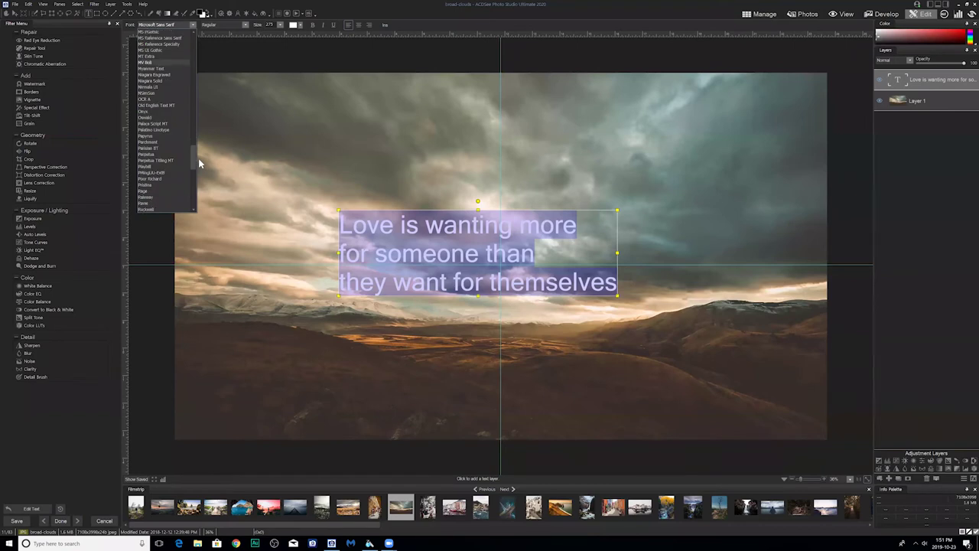
{"action": "scroll", "coordinate": [145, 192], "scroll_direction": "down", "scroll_amount": 2}
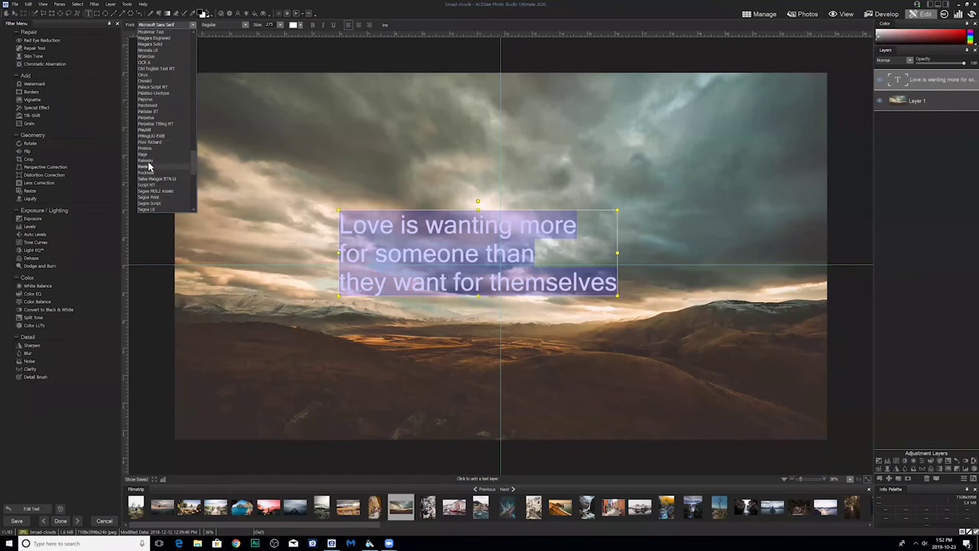
{"action": "left_click", "coordinate": [149, 163]}
Step: Change the Raleway style to Medium, then to Light
{"action": "left_click", "coordinate": [245, 26]}
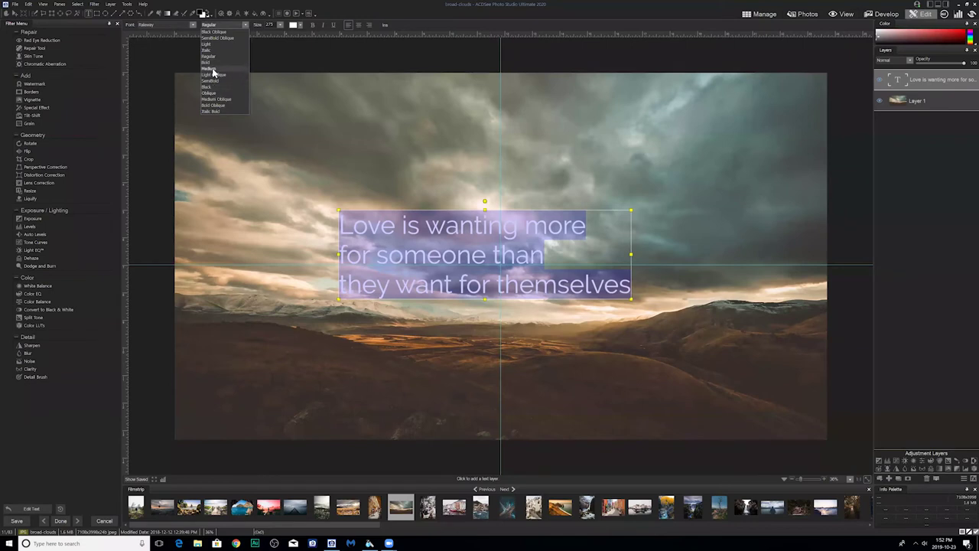
{"action": "left_click", "coordinate": [213, 68]}
{"action": "left_click", "coordinate": [245, 25]}
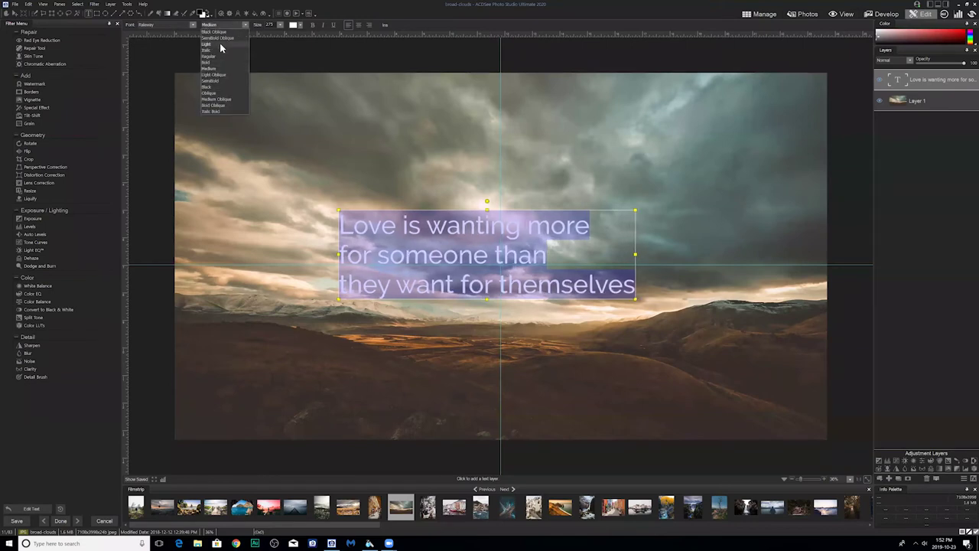
{"action": "left_click", "coordinate": [212, 44]}
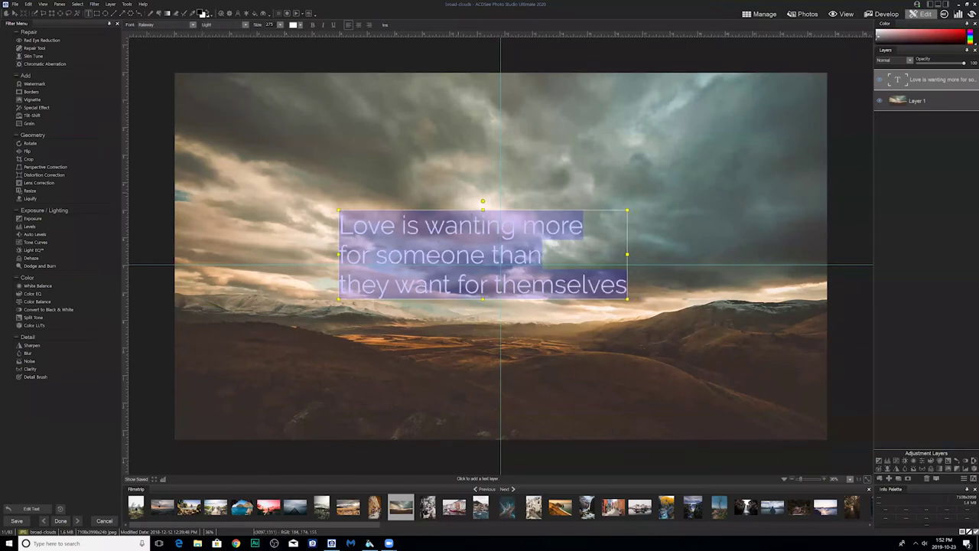
Step: Resize the text box, set the text size to 230, then centre and commit the quote
{"action": "left_click", "coordinate": [468, 222]}
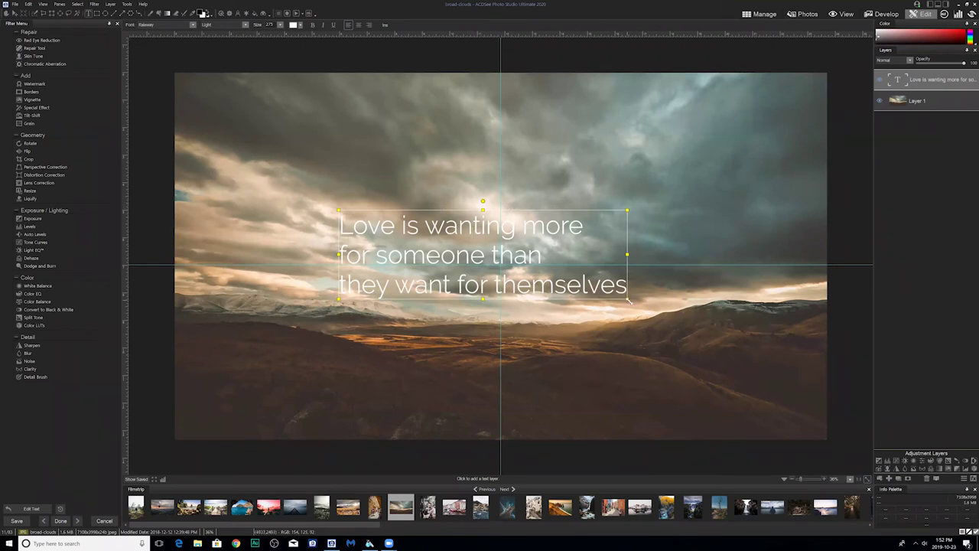
{"action": "left_click_drag", "start_coordinate": [629, 301], "coordinate": [751, 354]}
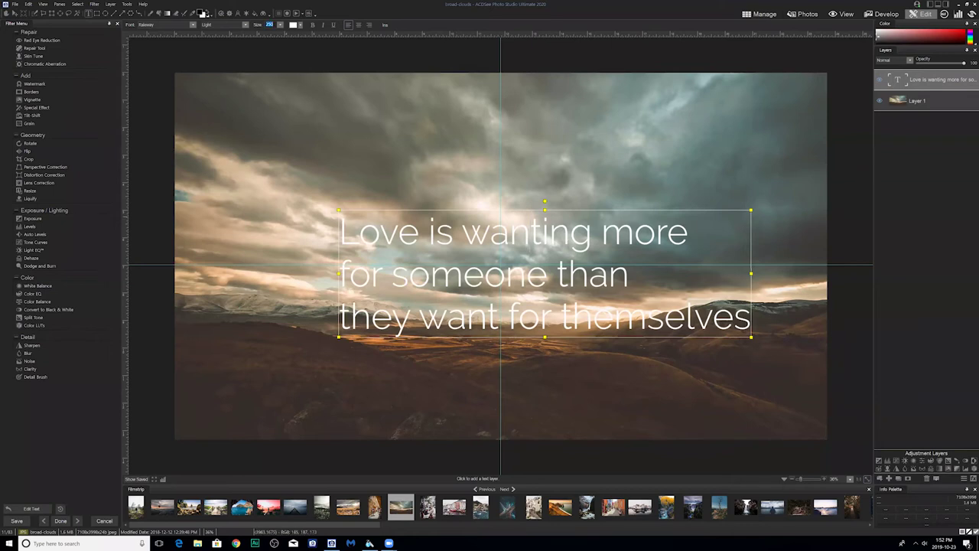
{"action": "key", "text": "ctrl+a"}
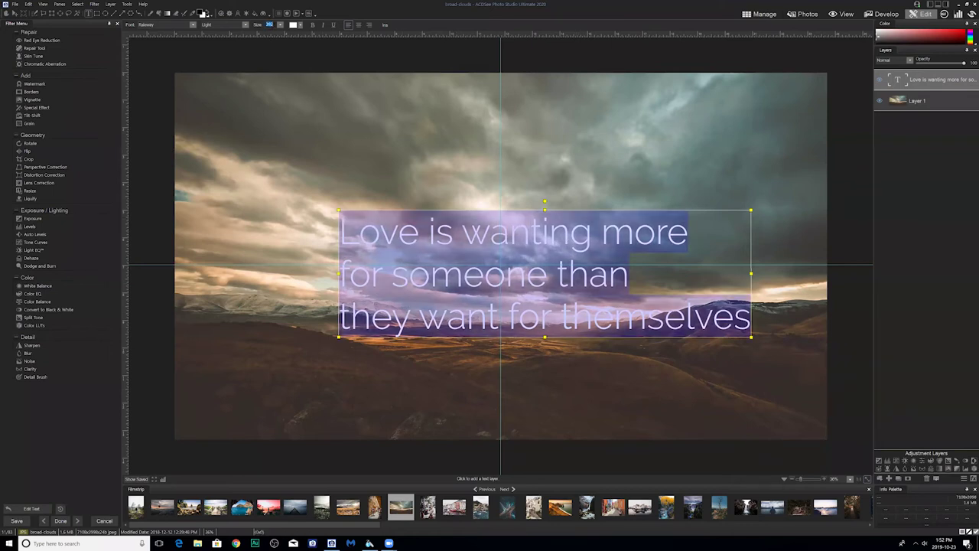
{"action": "type", "text": "230"}
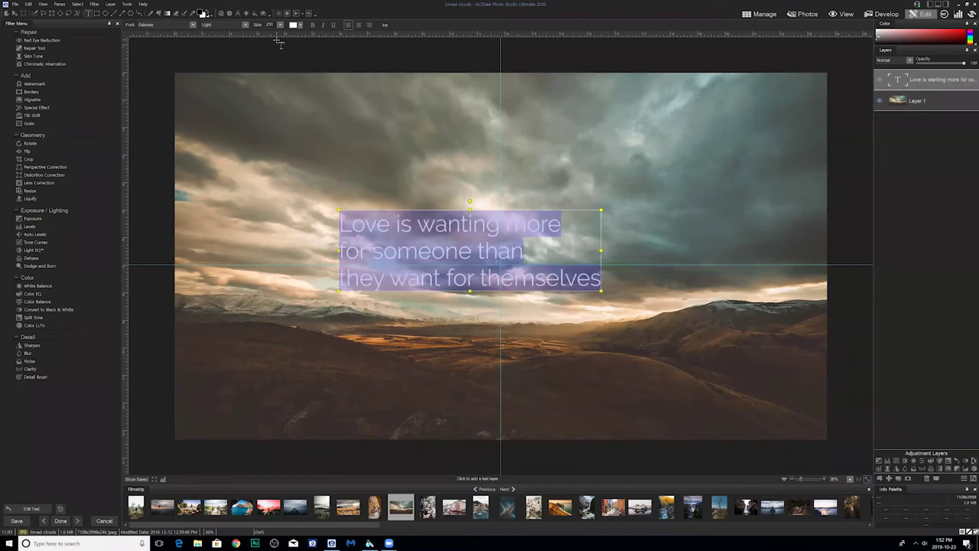
{"action": "left_click", "coordinate": [602, 267]}
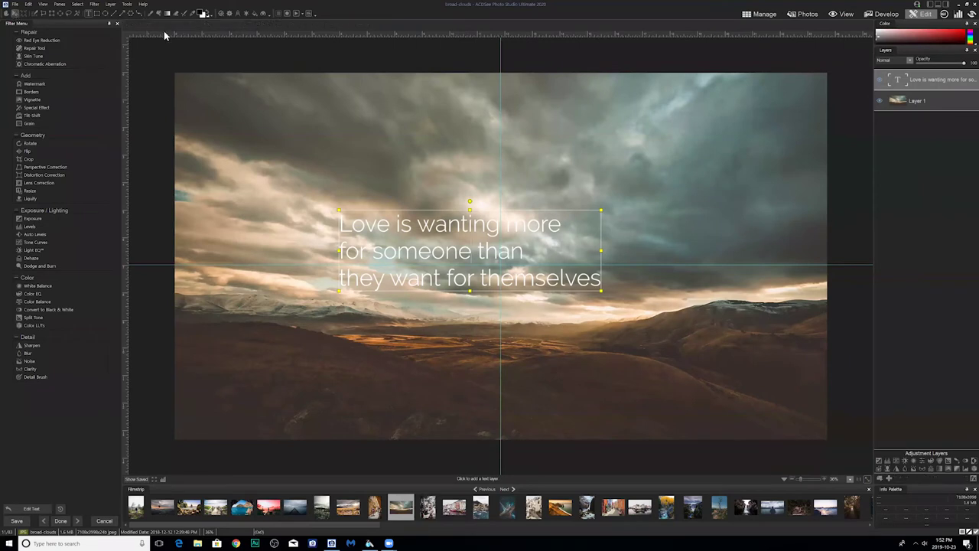
{"action": "left_click", "coordinate": [266, 25]}
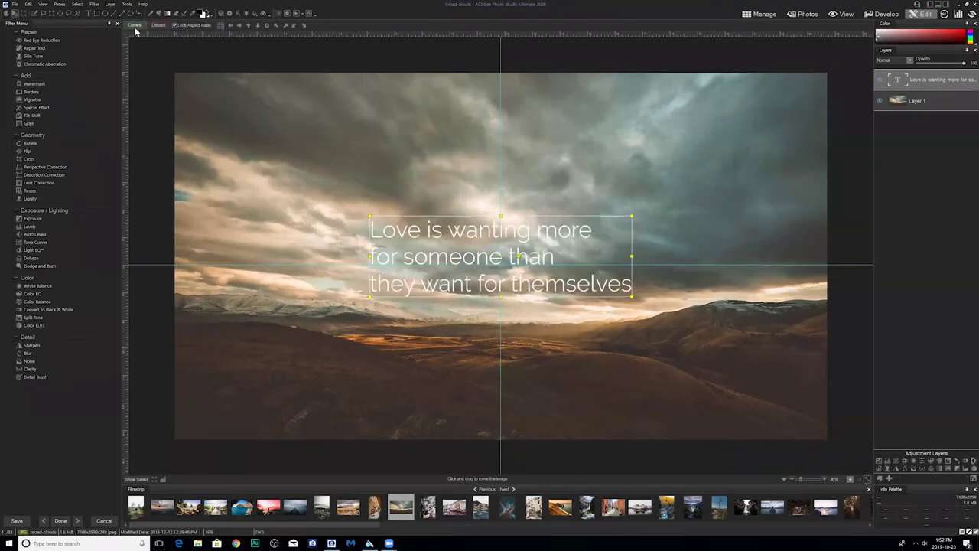
{"action": "left_click", "coordinate": [135, 26]}
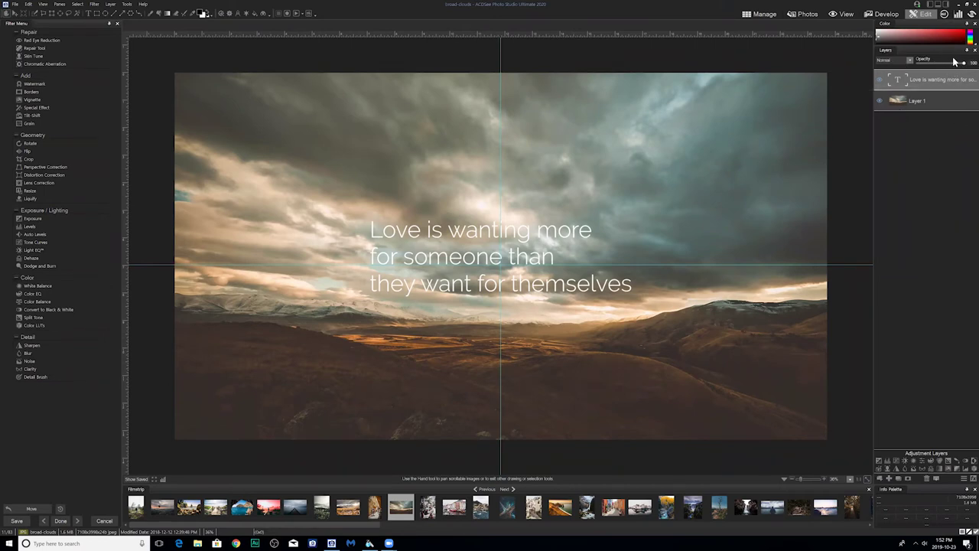
Step: Try the opacity slider, then set the quote layer's blend mode to Overlay
{"action": "mouse_move", "coordinate": [961, 64]}
{"action": "left_mouse_down"}
{"action": "mouse_move", "coordinate": [907, 67]}
{"action": "mouse_move", "coordinate": [965, 68]}
{"action": "left_mouse_up"}
{"action": "left_click", "coordinate": [908, 60]}
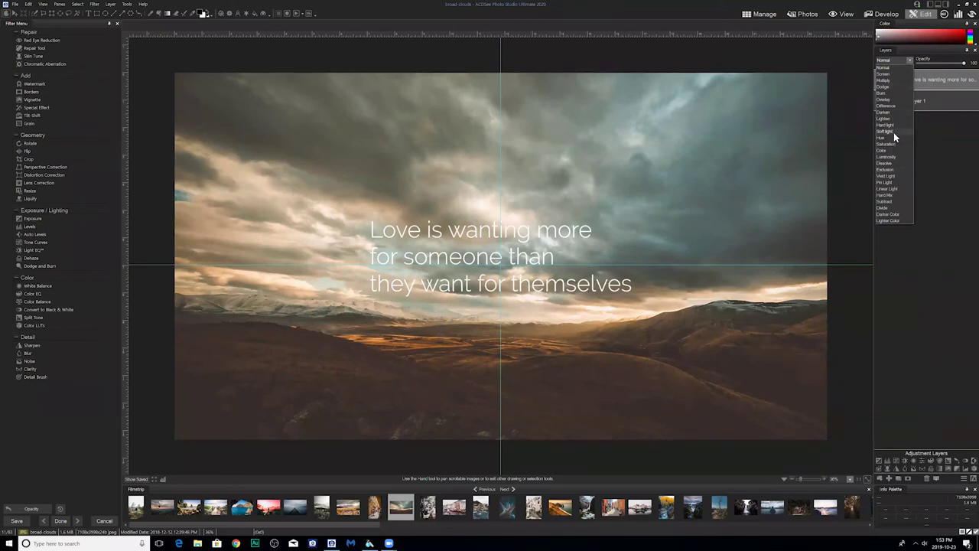
{"action": "left_click", "coordinate": [890, 100]}
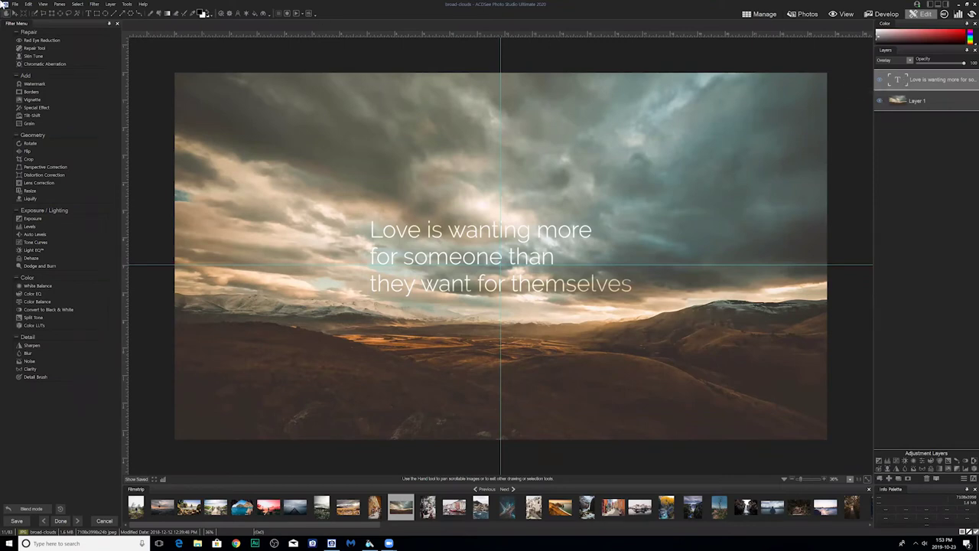
Step: Select all the quote text and try a new hue in the quick colour picker
{"action": "left_click", "coordinate": [89, 13]}
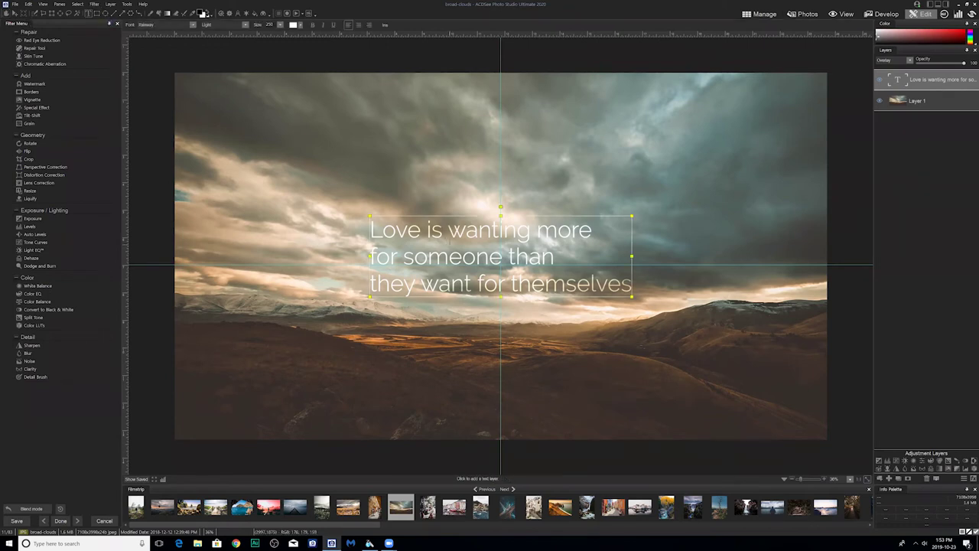
{"action": "key", "text": "ctrl+a"}
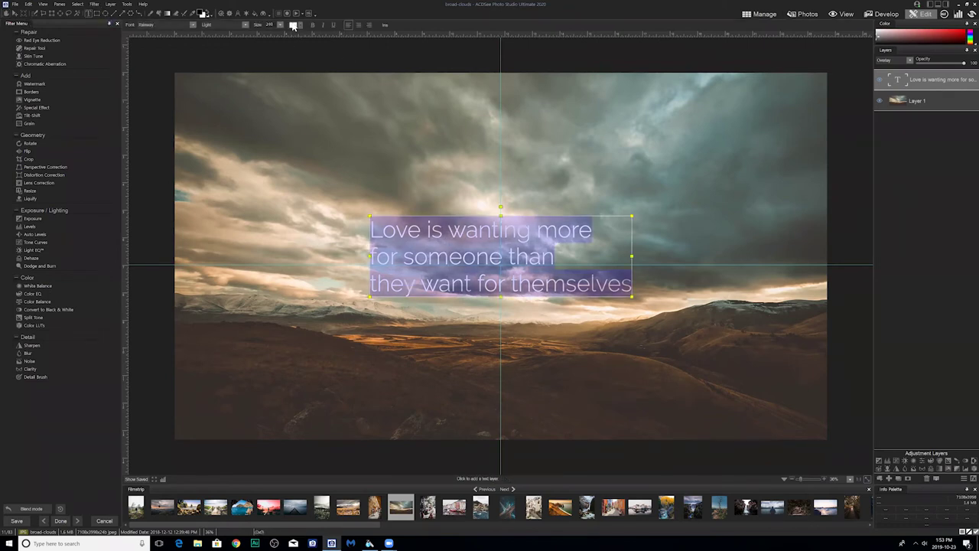
{"action": "left_click", "coordinate": [302, 26]}
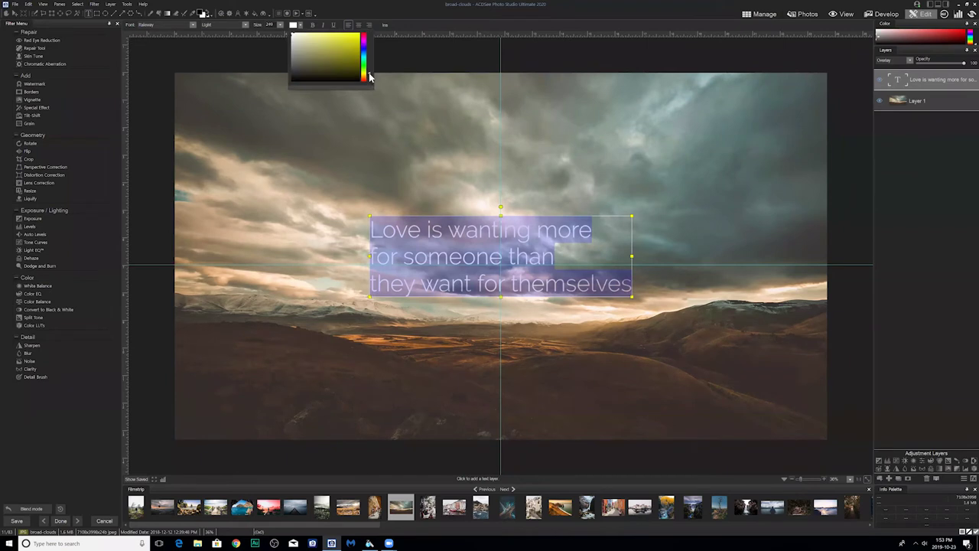
{"action": "left_click_drag", "start_coordinate": [368, 77], "coordinate": [368, 57]}
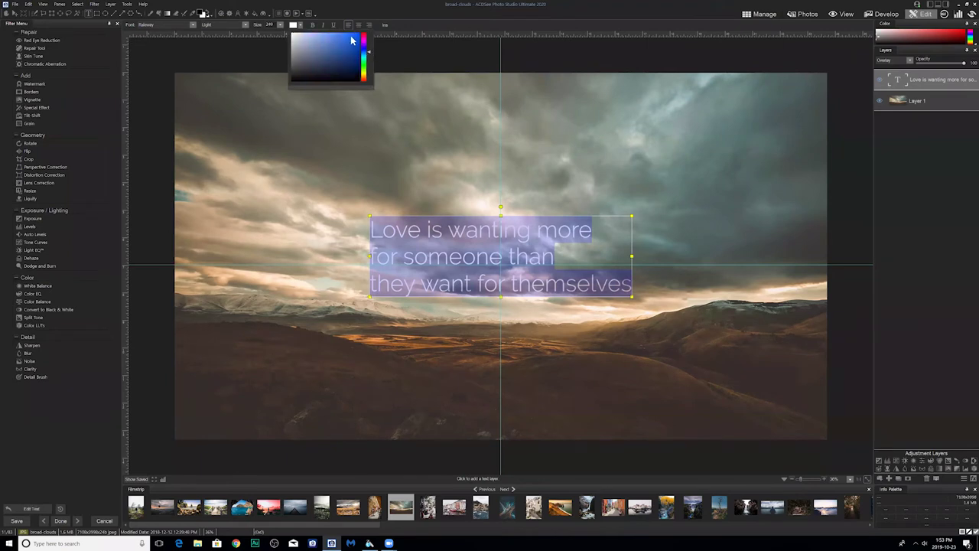
{"action": "left_click", "coordinate": [564, 259]}
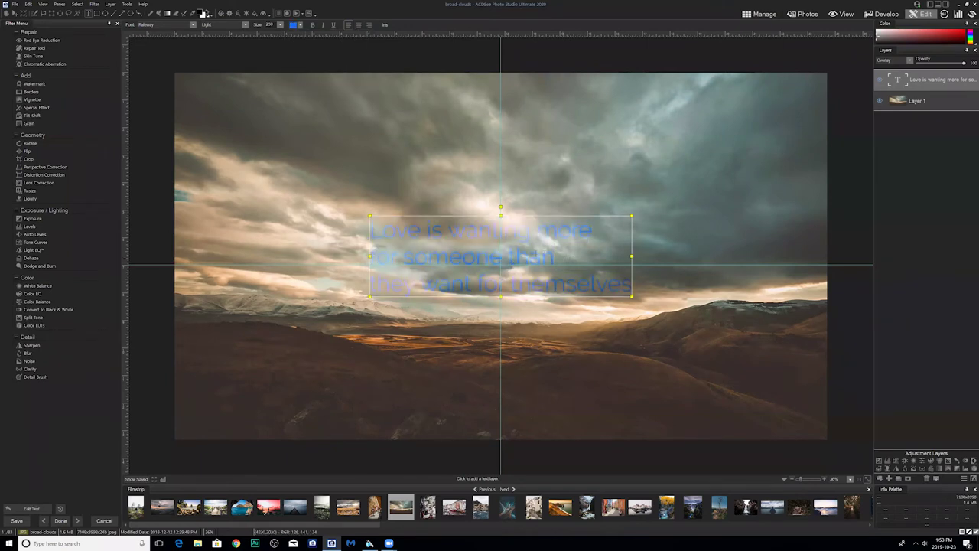
Step: Set the text colour to Hue 41, Saturation 8 (#e8e6e8) in the Colors dialog
{"action": "key", "text": "ctrl+a"}
{"action": "left_click", "coordinate": [295, 25]}
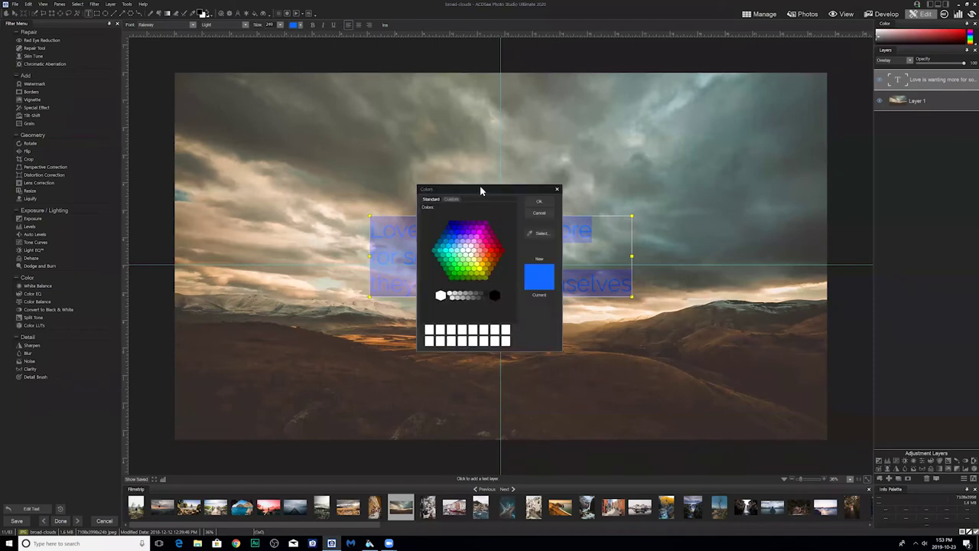
{"action": "left_click_drag", "start_coordinate": [480, 190], "coordinate": [694, 114]}
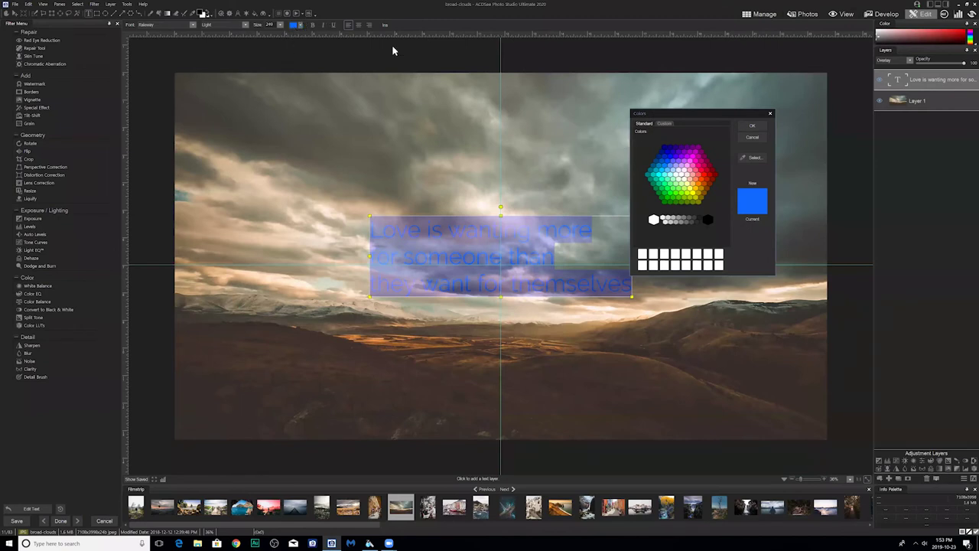
{"action": "left_click", "coordinate": [660, 122]}
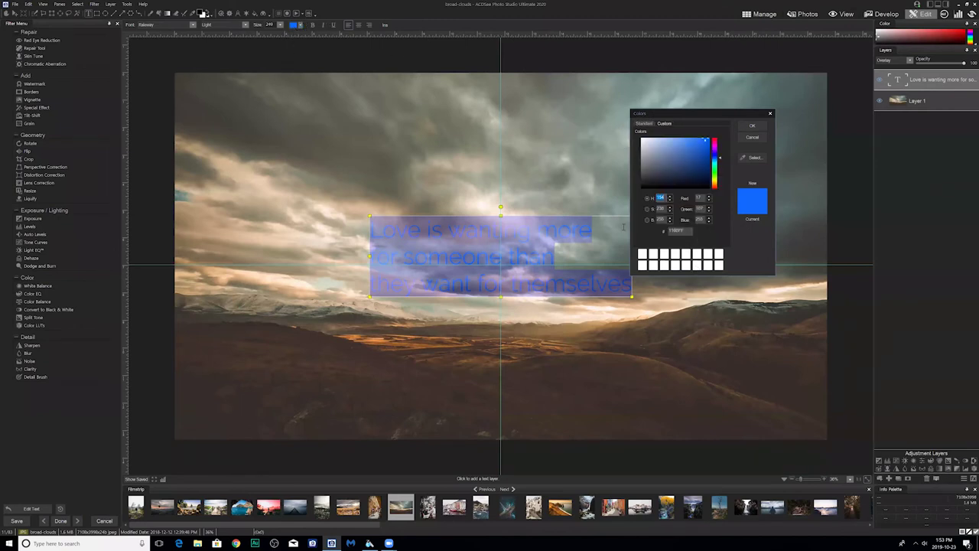
{"action": "type", "text": "41"}
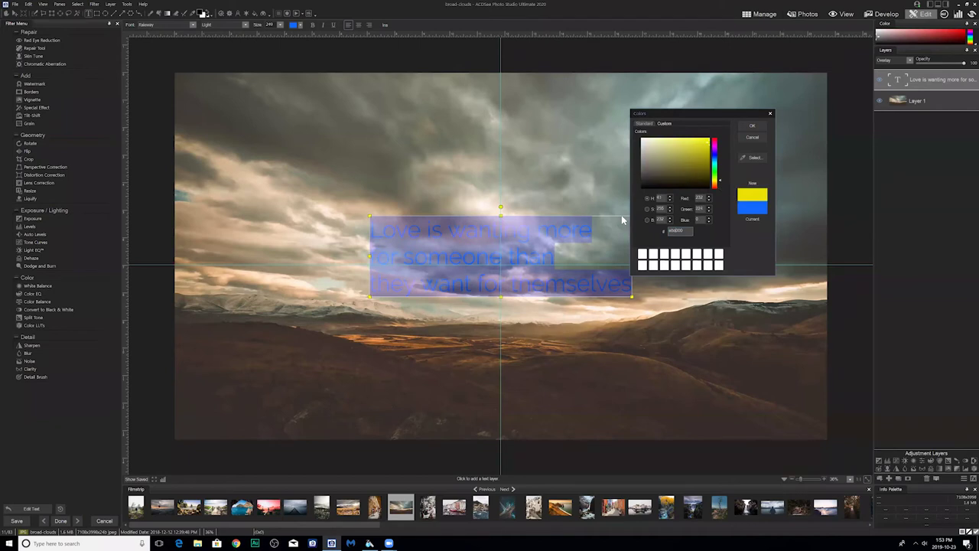
{"action": "key", "text": "Tab"}
{"action": "type", "text": "8"}
{"action": "left_click_drag", "start_coordinate": [690, 231], "coordinate": [670, 232]}
{"action": "left_click", "coordinate": [753, 126]}
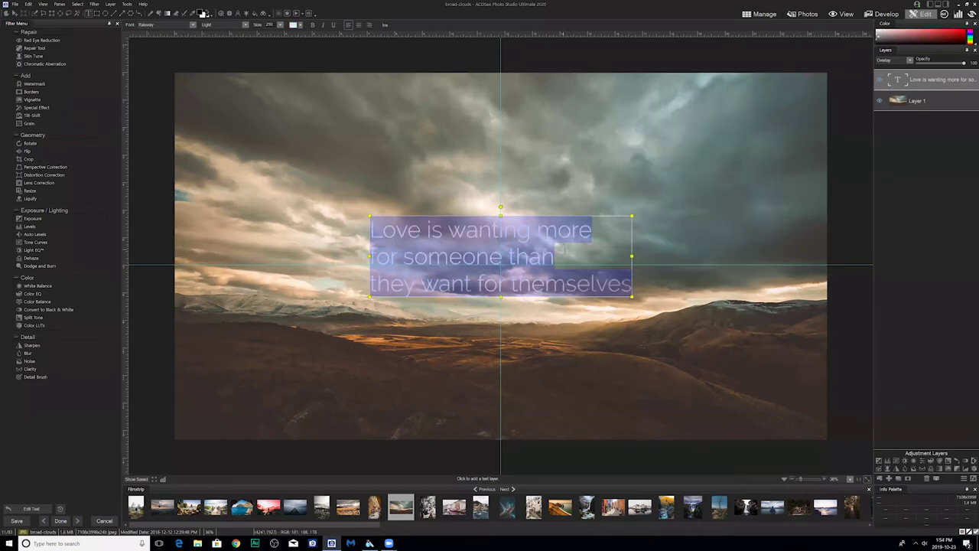
{"action": "left_click", "coordinate": [564, 250]}
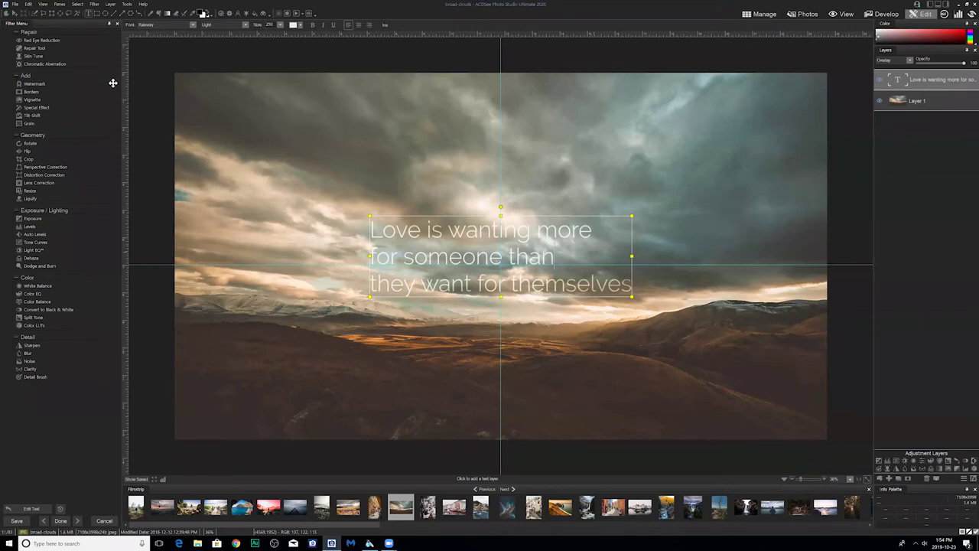
Step: Add a drop shadow to the quote layer, making it more transparent and less blurred
{"action": "key", "text": "v"}
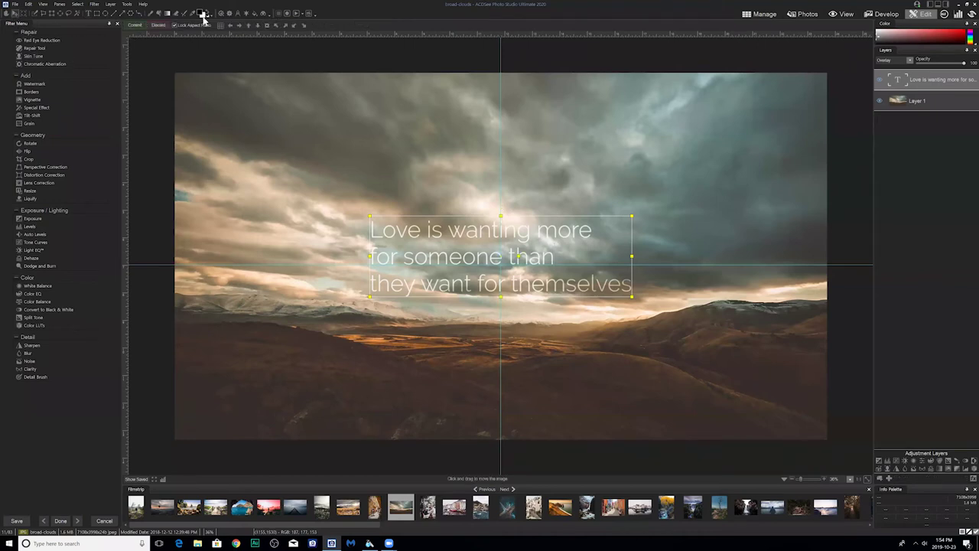
{"action": "left_click", "coordinate": [968, 470]}
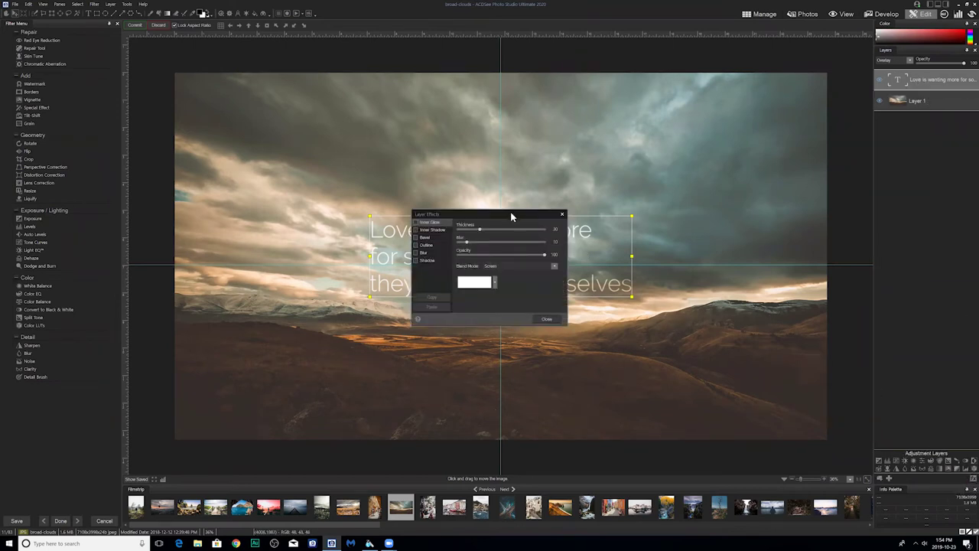
{"action": "left_click_drag", "start_coordinate": [527, 214], "coordinate": [771, 164]}
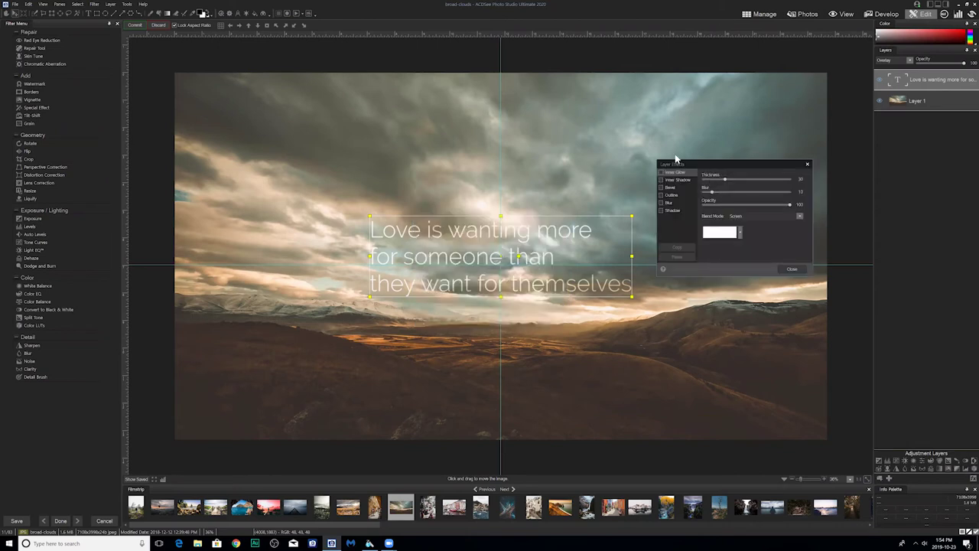
{"action": "left_click", "coordinate": [672, 212]}
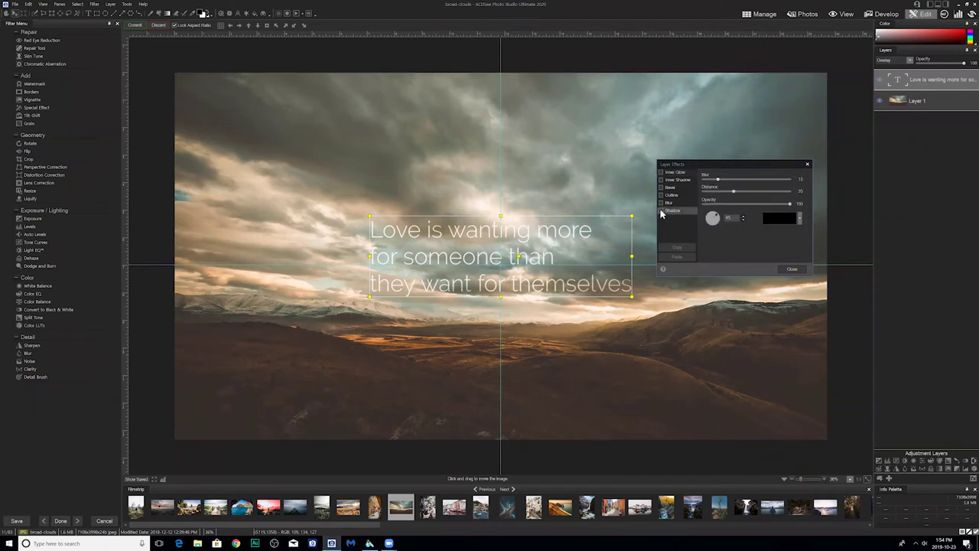
{"action": "left_click", "coordinate": [663, 211]}
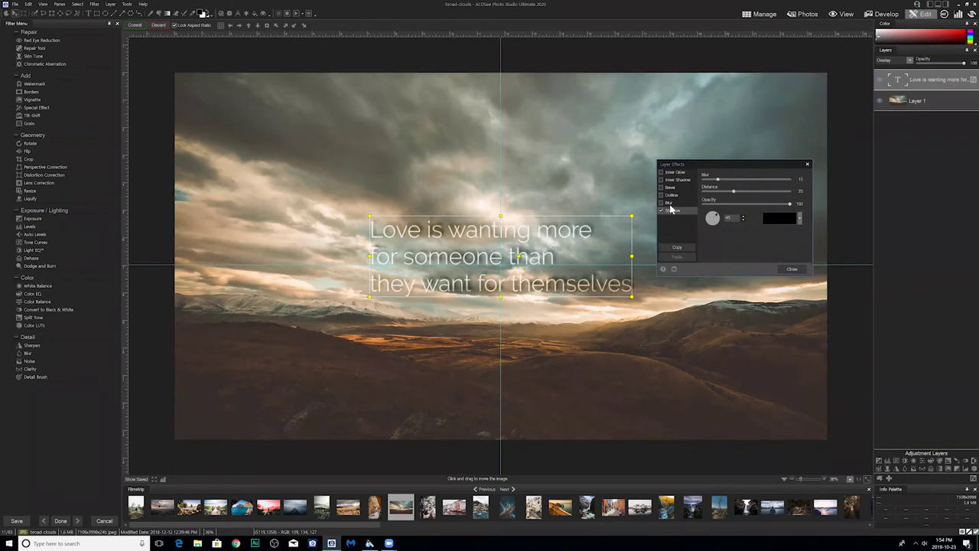
{"action": "left_click_drag", "start_coordinate": [790, 203], "coordinate": [715, 194]}
{"action": "mouse_move", "coordinate": [717, 179]}
{"action": "left_mouse_down"}
{"action": "mouse_move", "coordinate": [707, 181]}
{"action": "mouse_move", "coordinate": [716, 194]}
{"action": "left_mouse_up"}
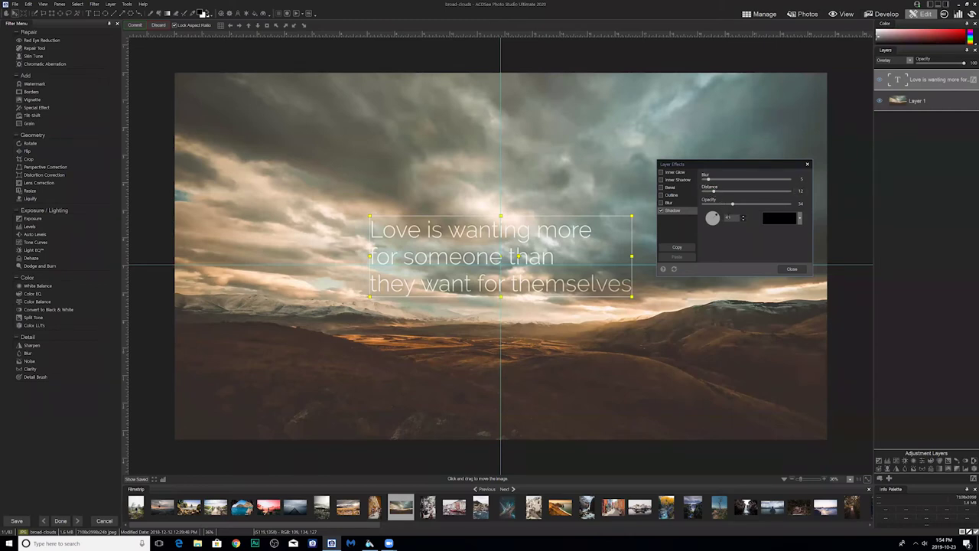
{"action": "left_click", "coordinate": [793, 270]}
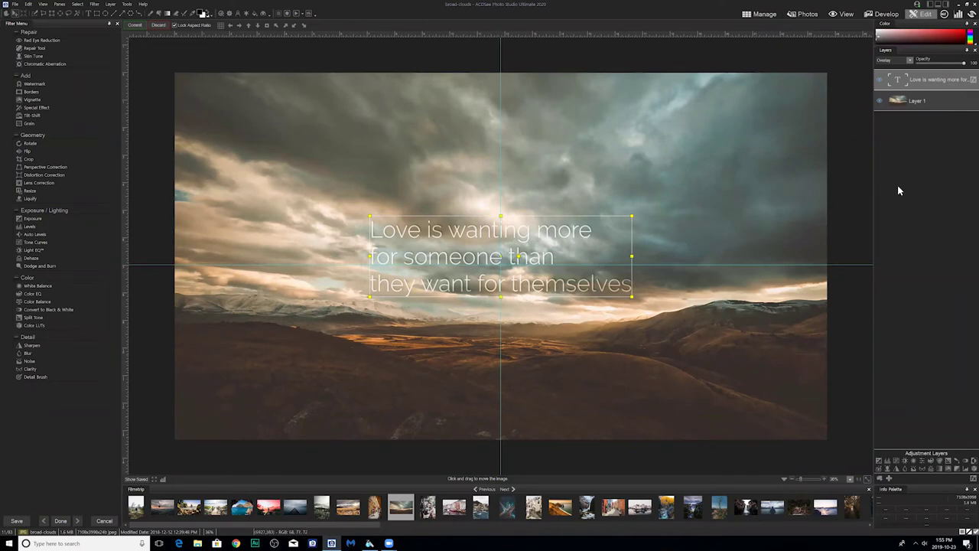
Step: Reopen the quote's Layer Effects to check the shadow, then close it
{"action": "left_click", "coordinate": [969, 80]}
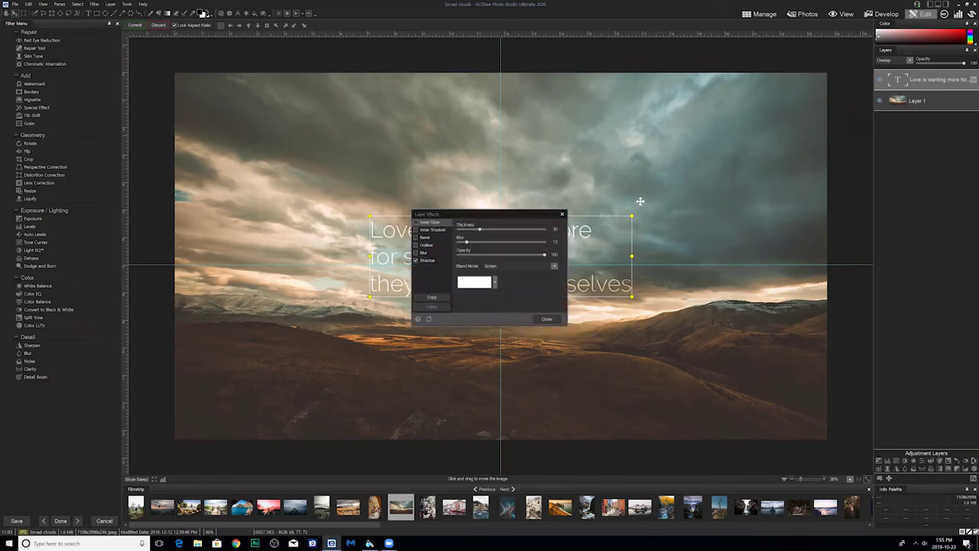
{"action": "left_click_drag", "start_coordinate": [513, 217], "coordinate": [663, 137]}
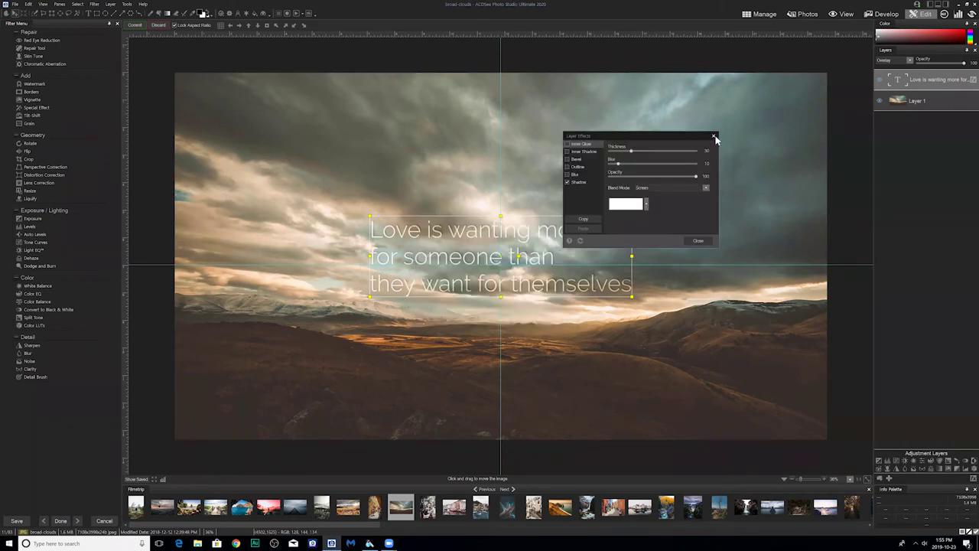
{"action": "left_click", "coordinate": [713, 134]}
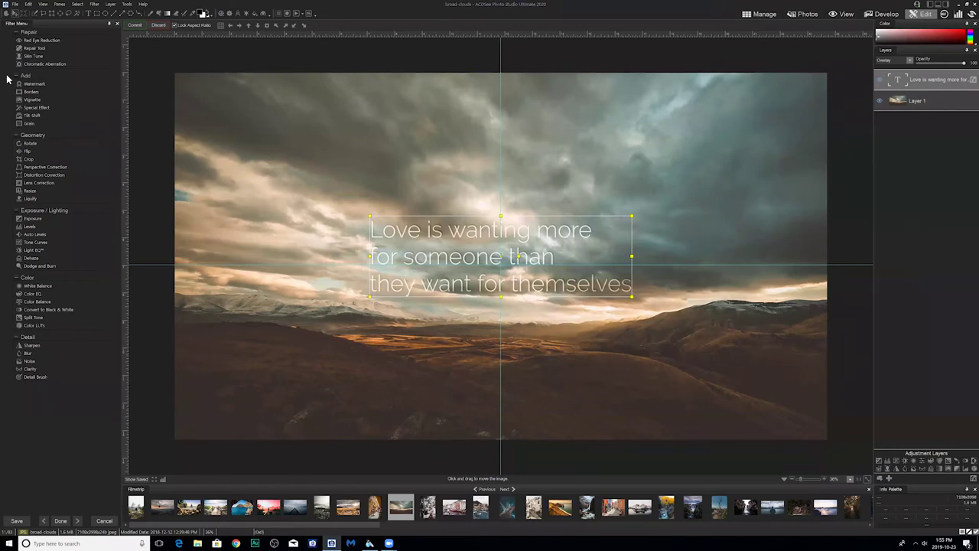
Step: Commit the quote, add a new layer, and choose black for the Rectangle tool
{"action": "left_click", "coordinate": [138, 31]}
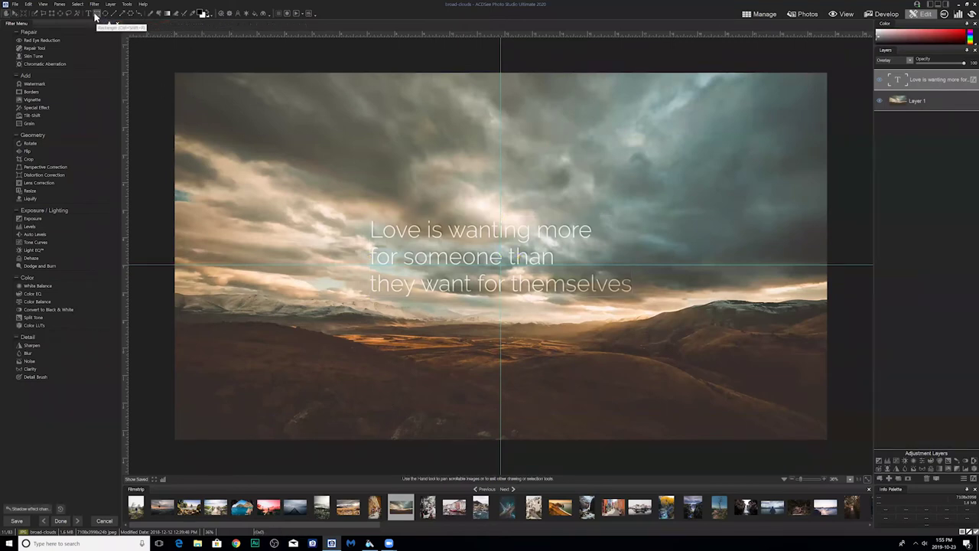
{"action": "left_click", "coordinate": [889, 479]}
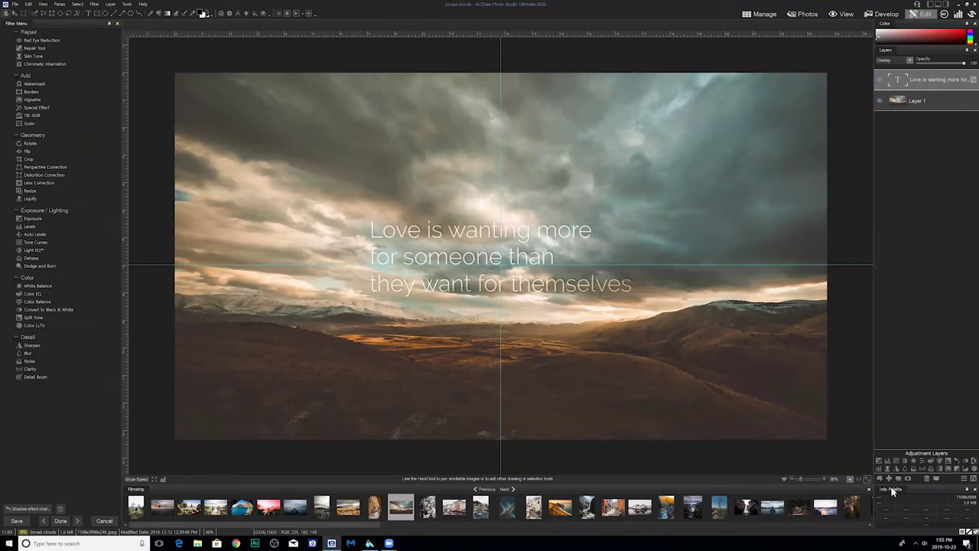
{"action": "left_click", "coordinate": [97, 13]}
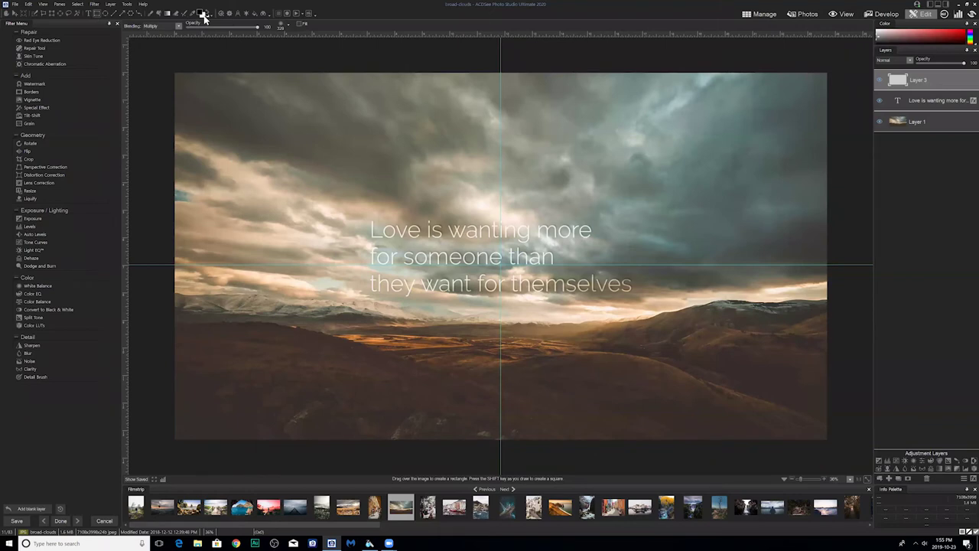
{"action": "left_click", "coordinate": [204, 16]}
{"action": "left_click", "coordinate": [494, 295]}
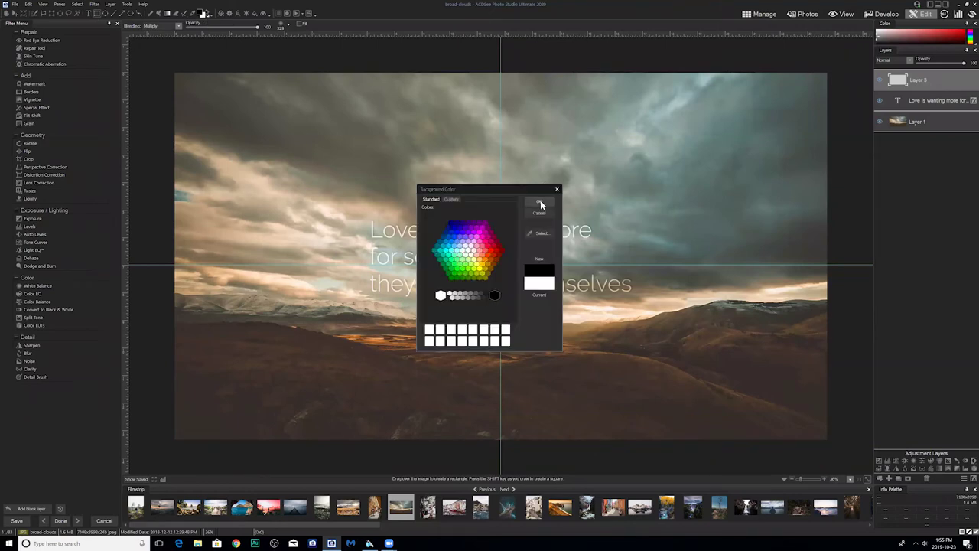
{"action": "left_click", "coordinate": [540, 204]}
Step: Draw a solid-filled black rectangle across the image centre
{"action": "mouse_move", "coordinate": [331, 188]}
{"action": "left_mouse_down"}
{"action": "mouse_move", "coordinate": [658, 305]}
{"action": "mouse_move", "coordinate": [647, 293]}
{"action": "mouse_move", "coordinate": [678, 330]}
{"action": "left_mouse_up"}
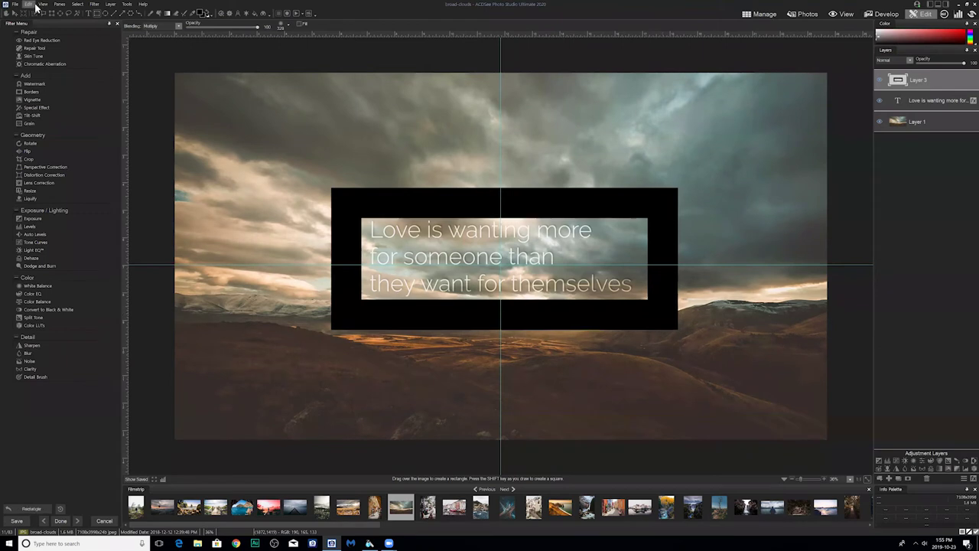
{"action": "key", "text": "ctrl+z"}
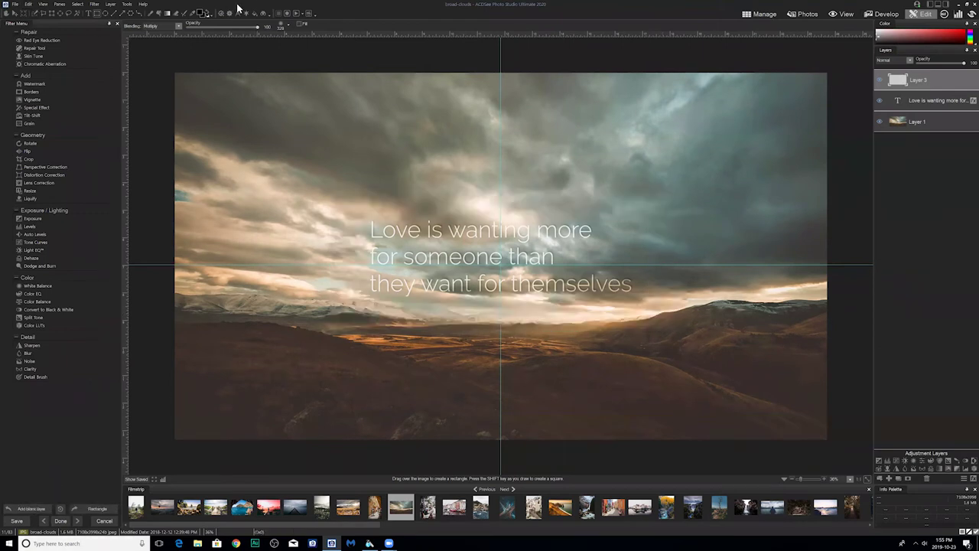
{"action": "left_click", "coordinate": [300, 25]}
{"action": "left_click_drag", "start_coordinate": [339, 188], "coordinate": [655, 310]}
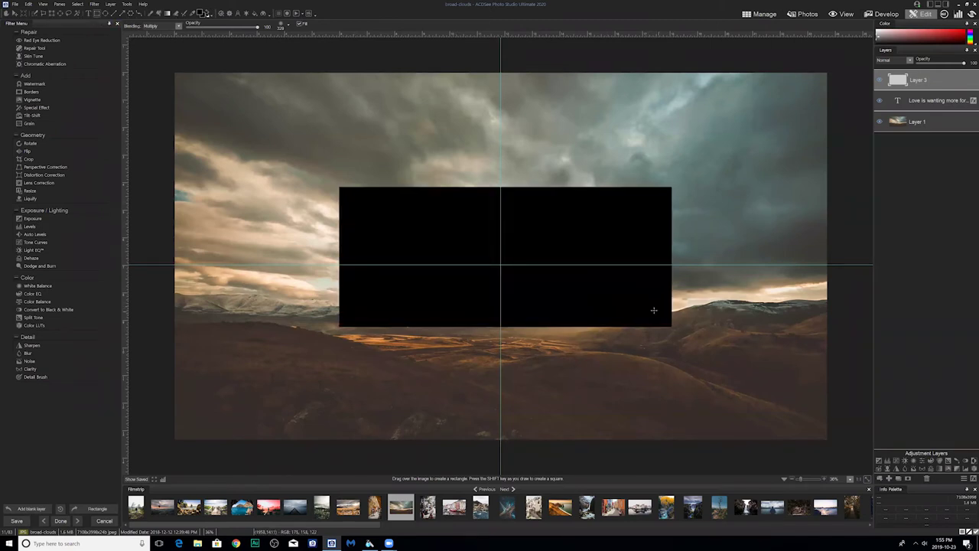
Step: Commit the black rectangle and nudge it slightly left
{"action": "left_click", "coordinate": [13, 14]}
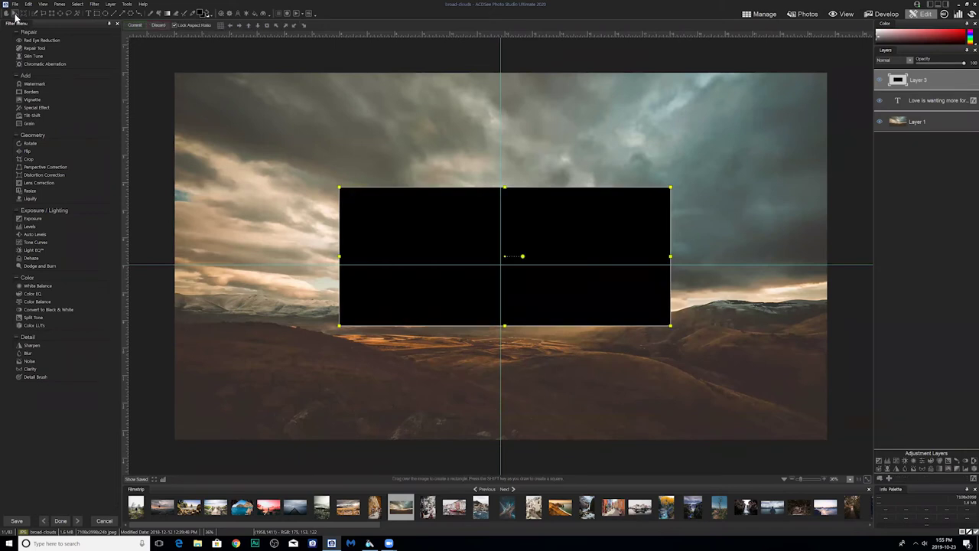
{"action": "left_click", "coordinate": [137, 25]}
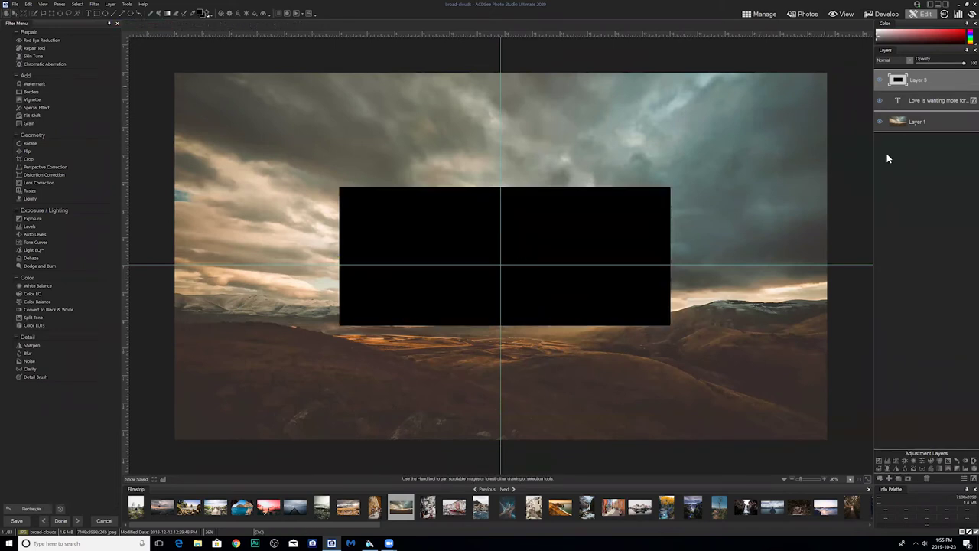
{"action": "left_click", "coordinate": [16, 16]}
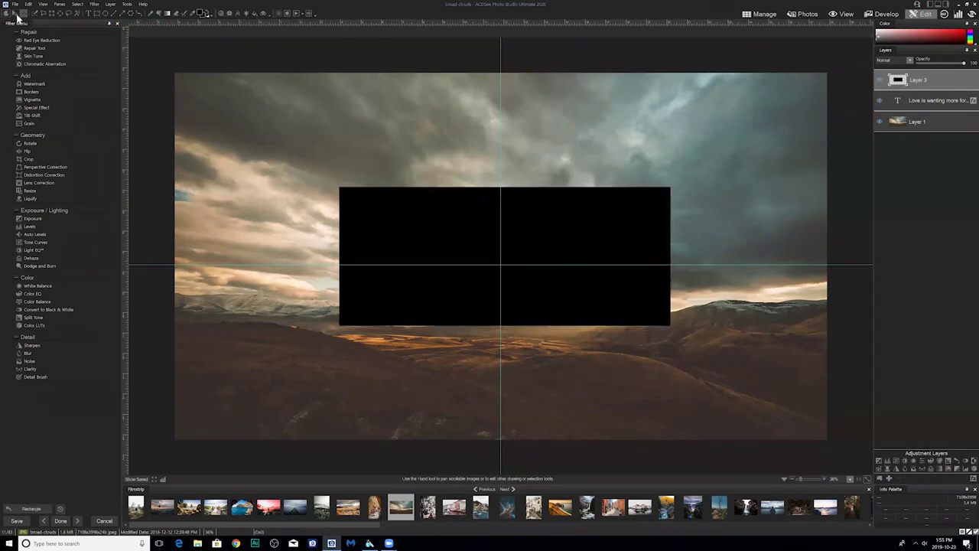
{"action": "left_click", "coordinate": [124, 27]}
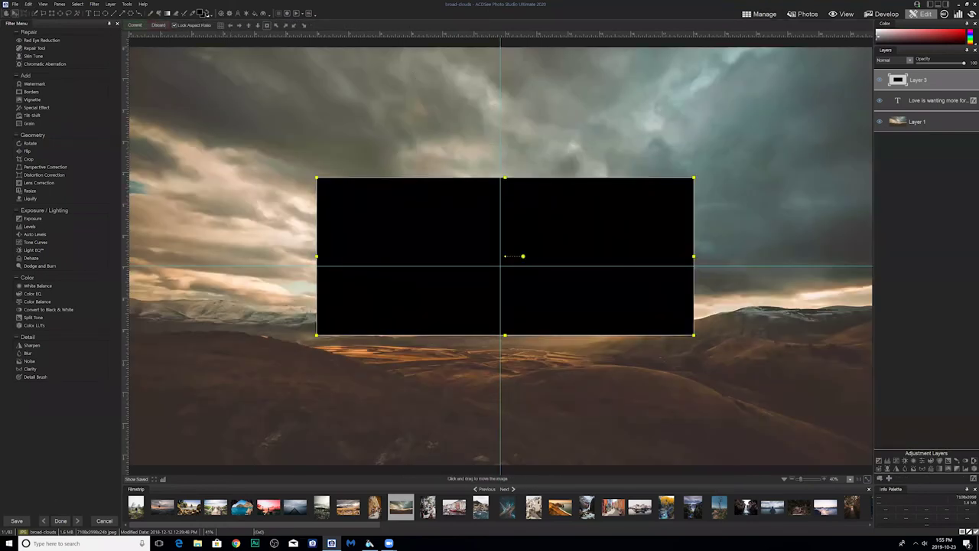
{"action": "key", "text": "Left"}
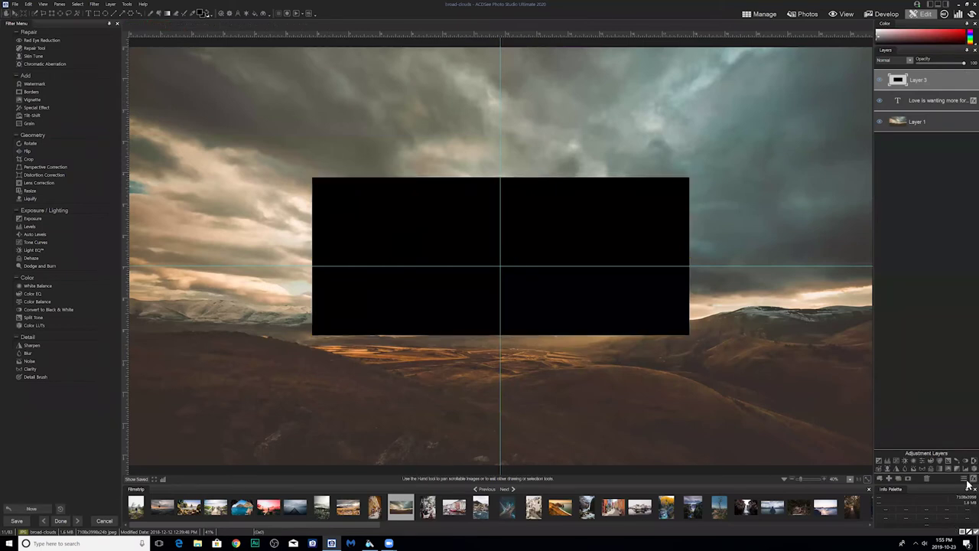
Step: Turn on a drop shadow for the rectangle layer in Layer Effects
{"action": "left_click", "coordinate": [970, 462]}
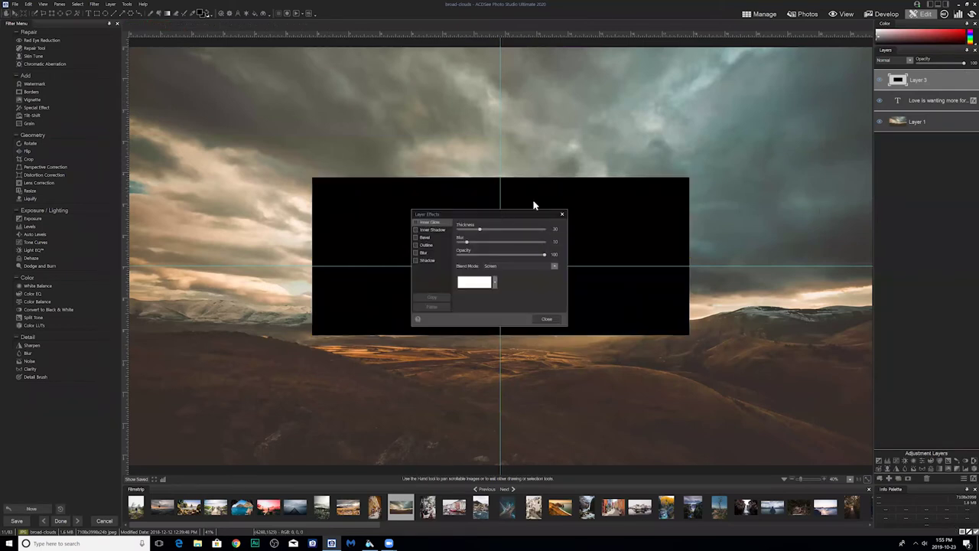
{"action": "left_click_drag", "start_coordinate": [534, 213], "coordinate": [753, 122]}
{"action": "left_click", "coordinate": [635, 168]}
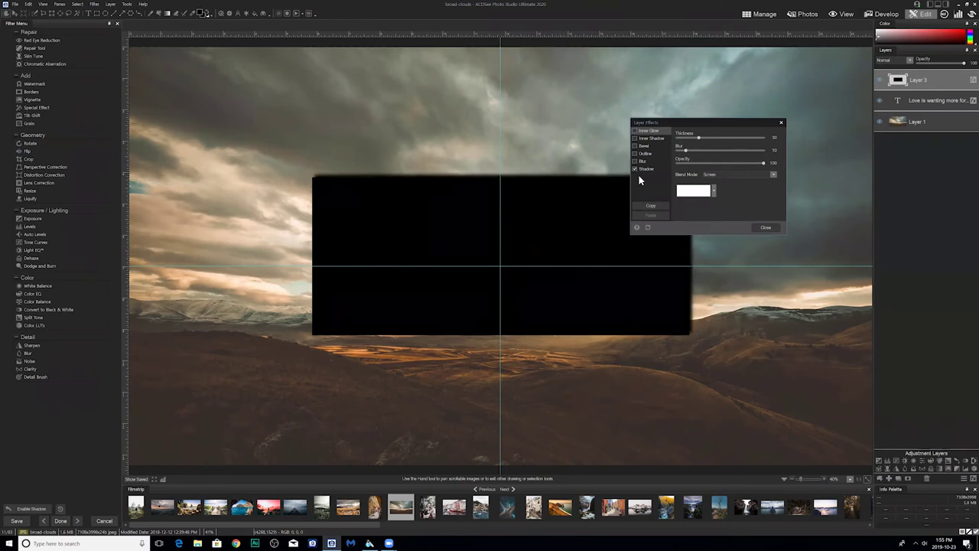
{"action": "left_click", "coordinate": [771, 227]}
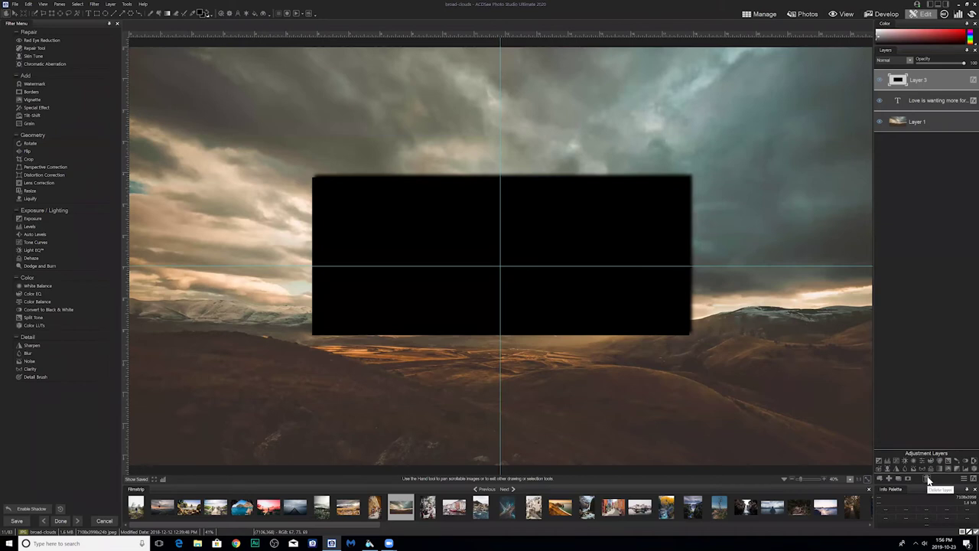
Step: Delete Layer 3 with its black rectangle, leaving the white quote over the mountain photo
{"action": "left_click", "coordinate": [928, 479]}
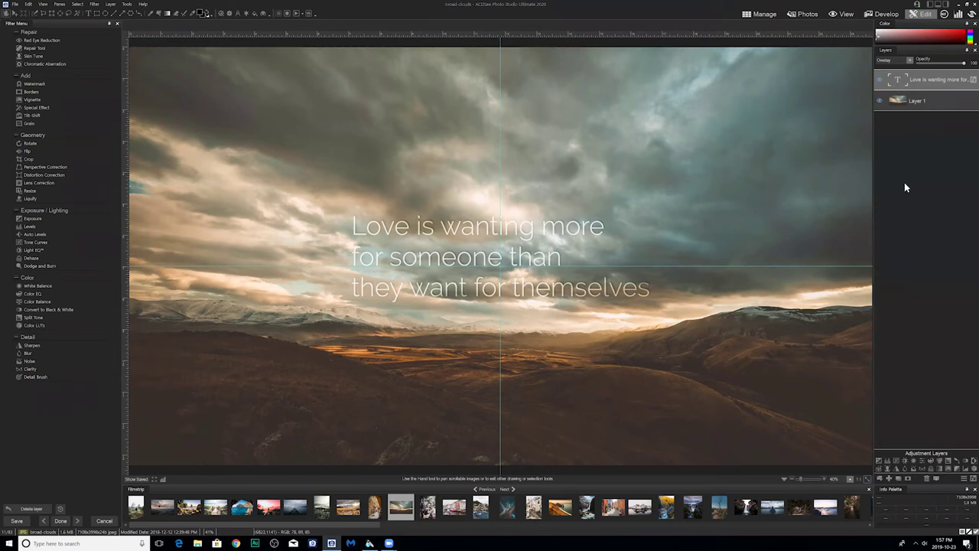
{"action": "left_click", "coordinate": [308, 13]}
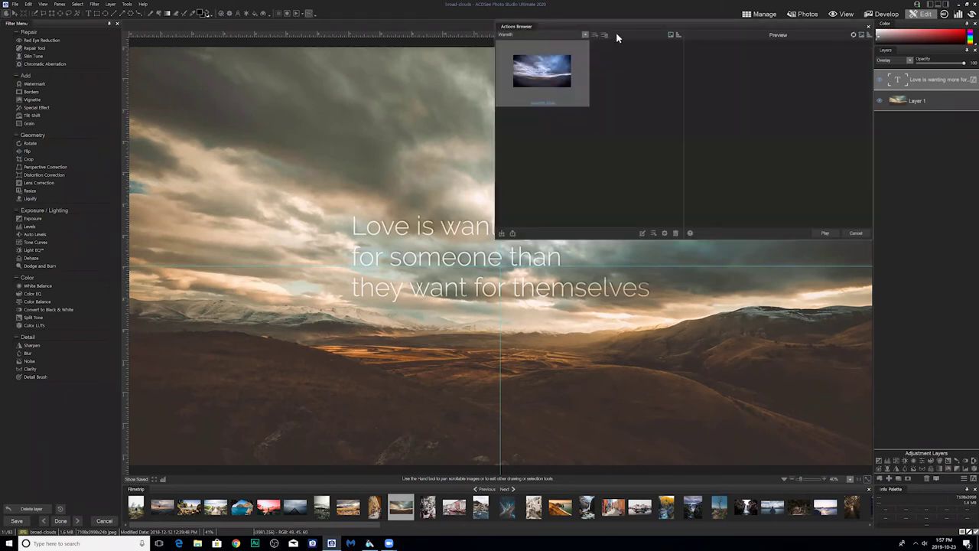
{"action": "left_click_drag", "start_coordinate": [609, 30], "coordinate": [528, 83]}
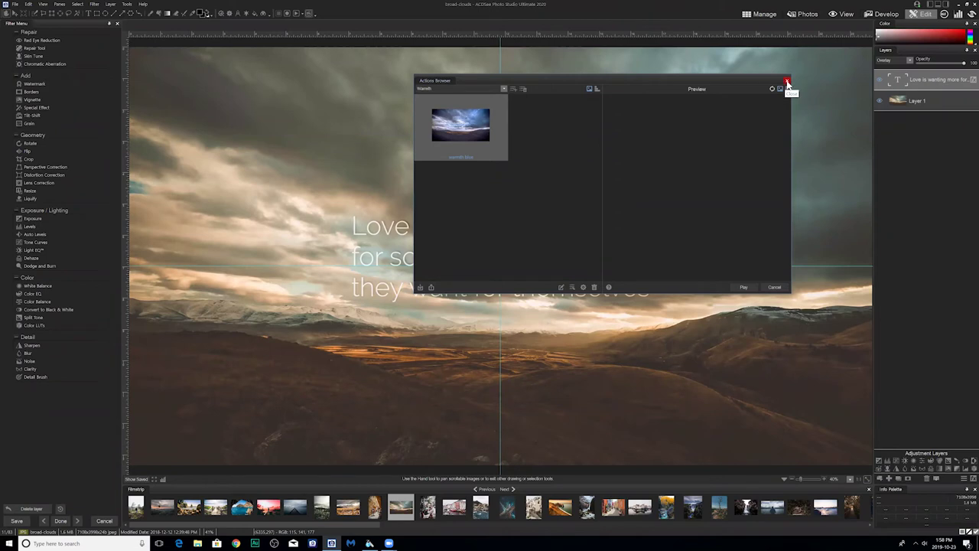
{"action": "left_click", "coordinate": [787, 82]}
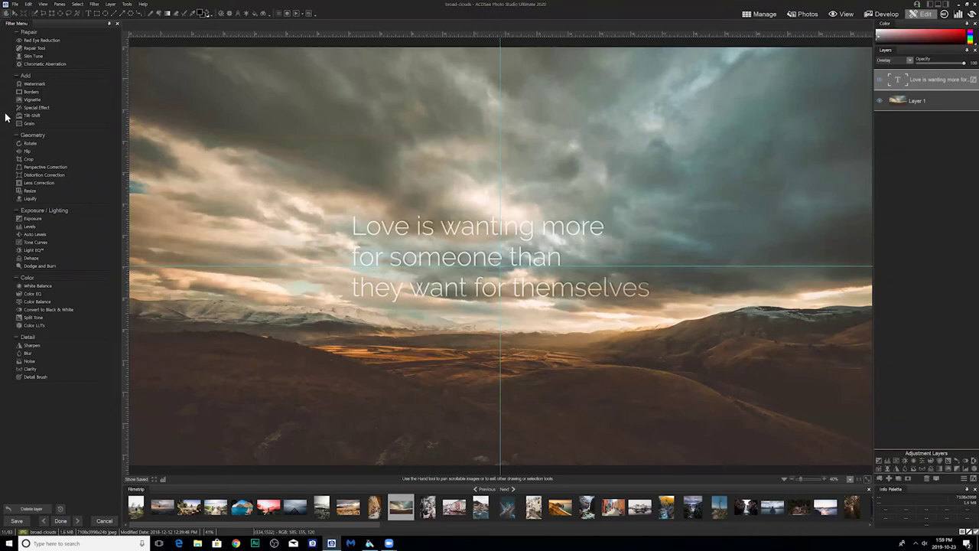
Step: Finish editing the three-line quote with the Text tool and commit it as a text layer
{"action": "left_click", "coordinate": [90, 14]}
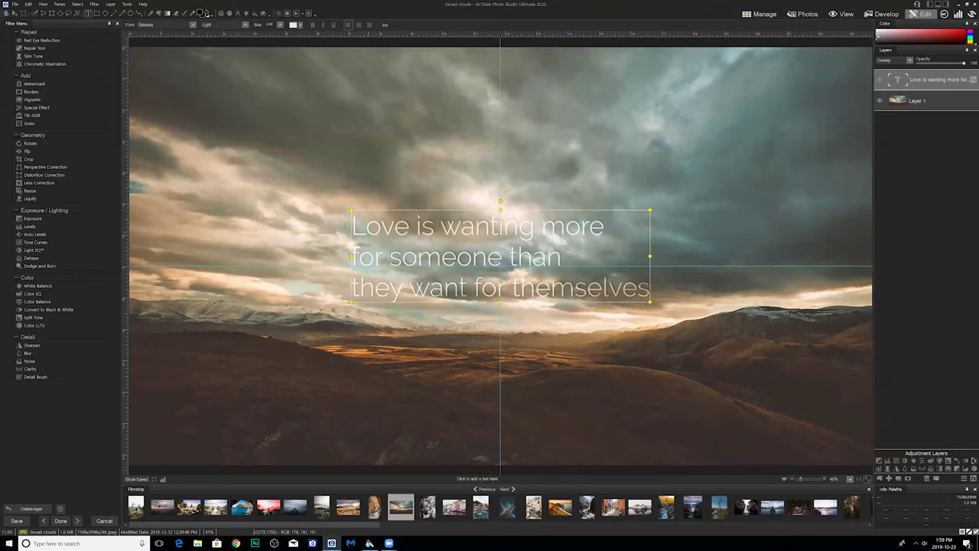
{"action": "left_click_drag", "start_coordinate": [352, 226], "coordinate": [366, 226]}
{"action": "left_click", "coordinate": [13, 16]}
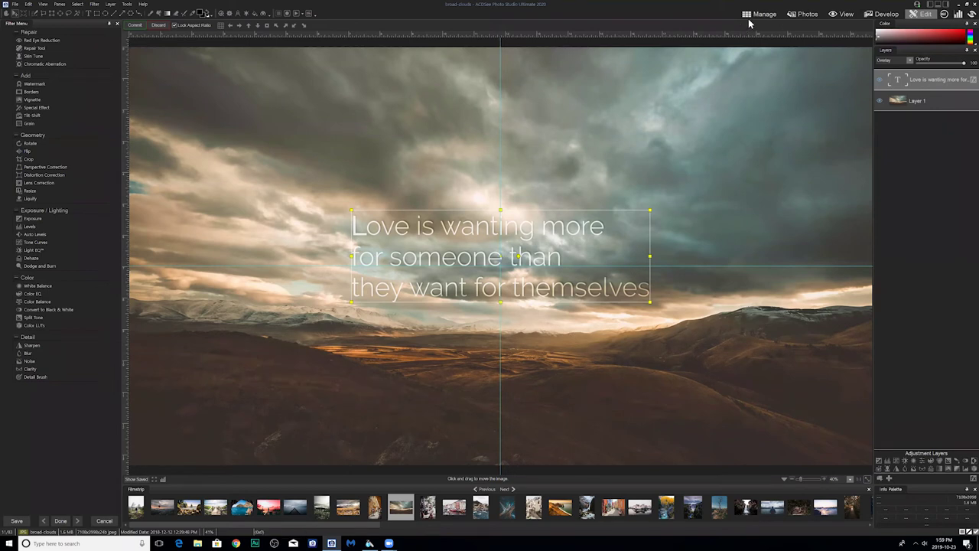
{"action": "left_click", "coordinate": [134, 26]}
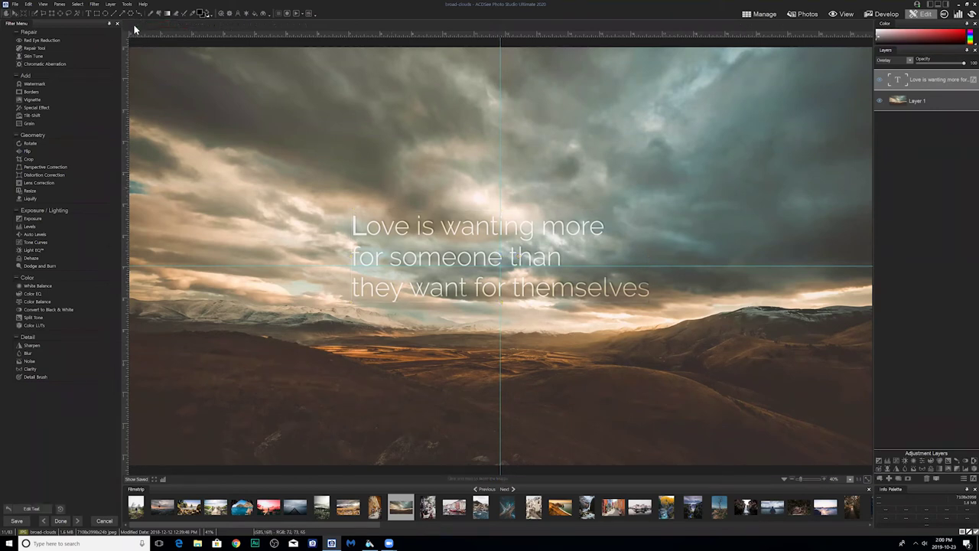
Step: Save the edited broad-clouds image as a new file in the september 25th folder
{"action": "left_click", "coordinate": [761, 16]}
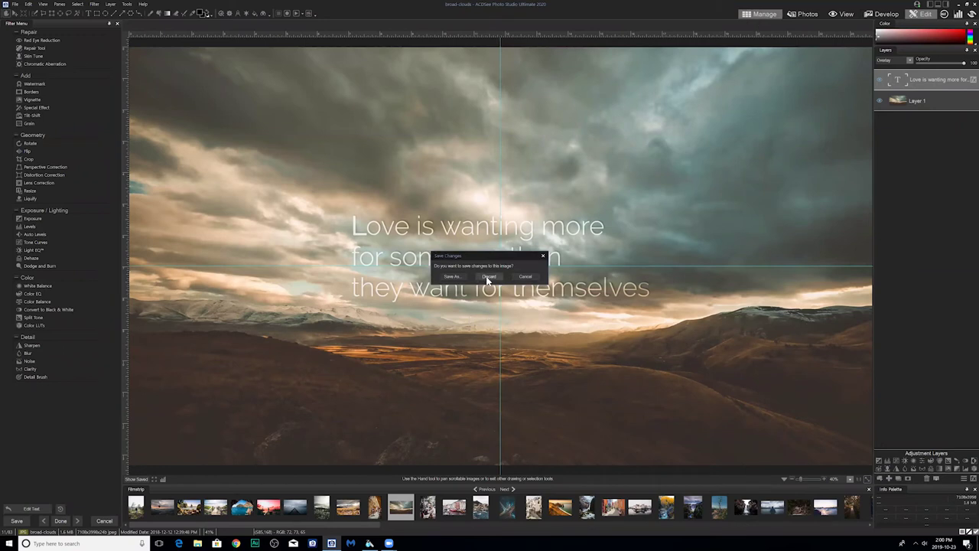
{"action": "left_click", "coordinate": [453, 277]}
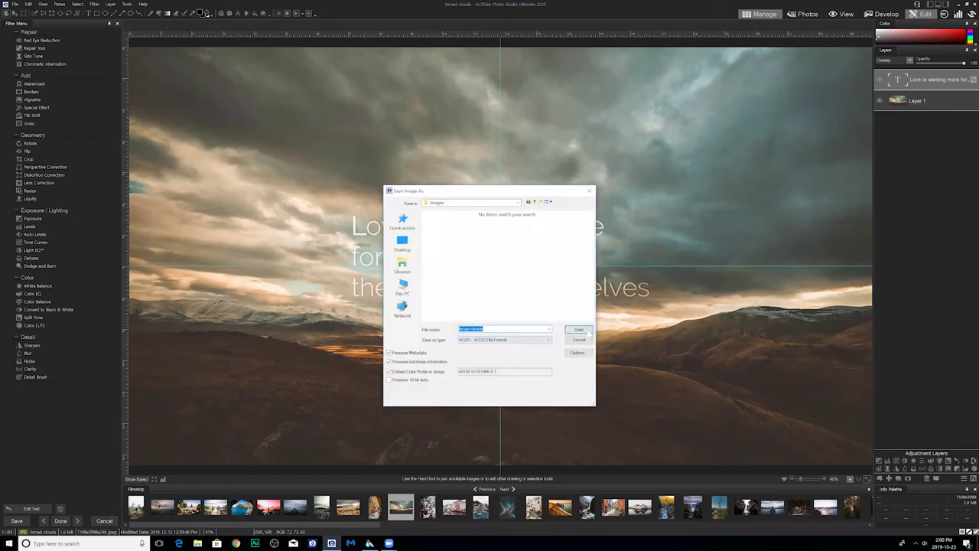
{"action": "left_click", "coordinate": [536, 203]}
{"action": "scroll", "coordinate": [569, 264], "scroll_direction": "down", "scroll_amount": 3}
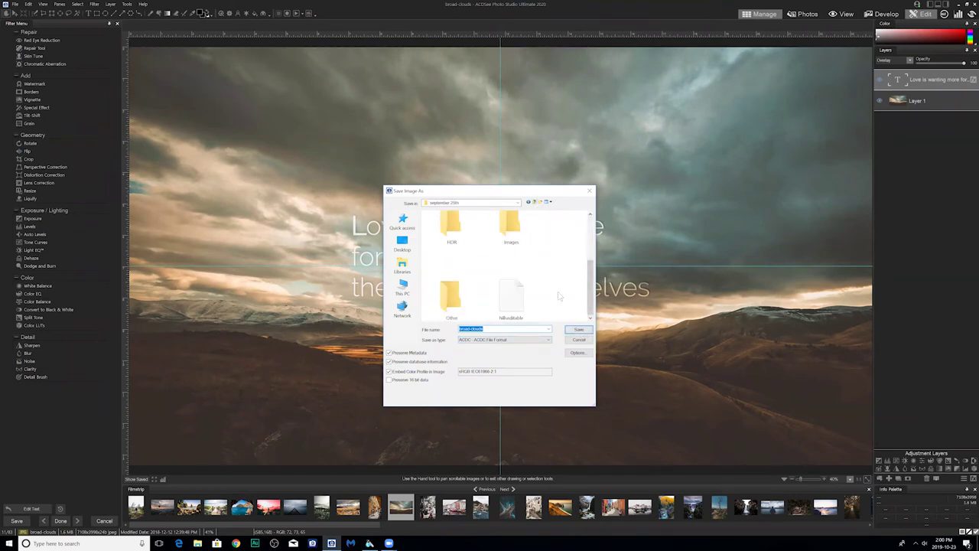
{"action": "left_click", "coordinate": [579, 329]}
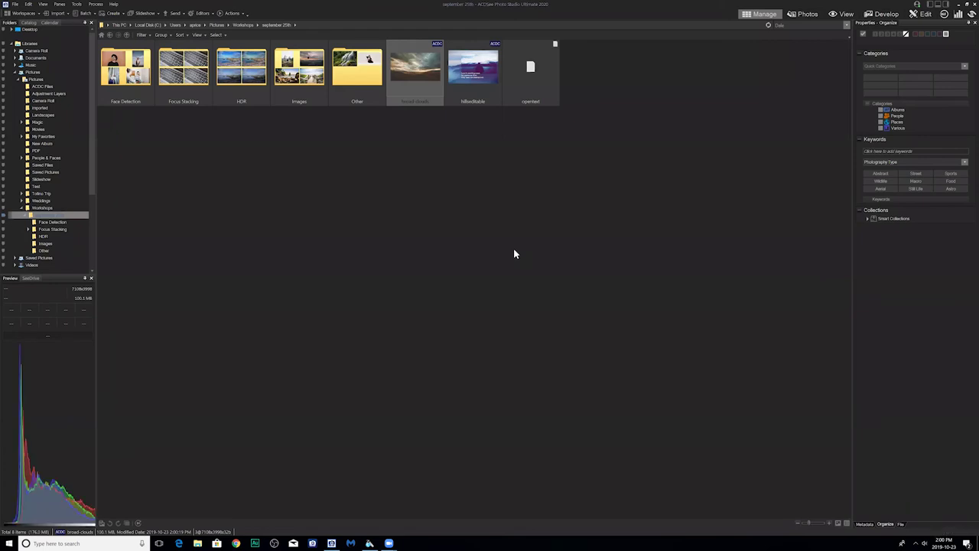
Step: Open the misty-glade forest photo from the Images folder in Edit mode
{"action": "left_click", "coordinate": [511, 213]}
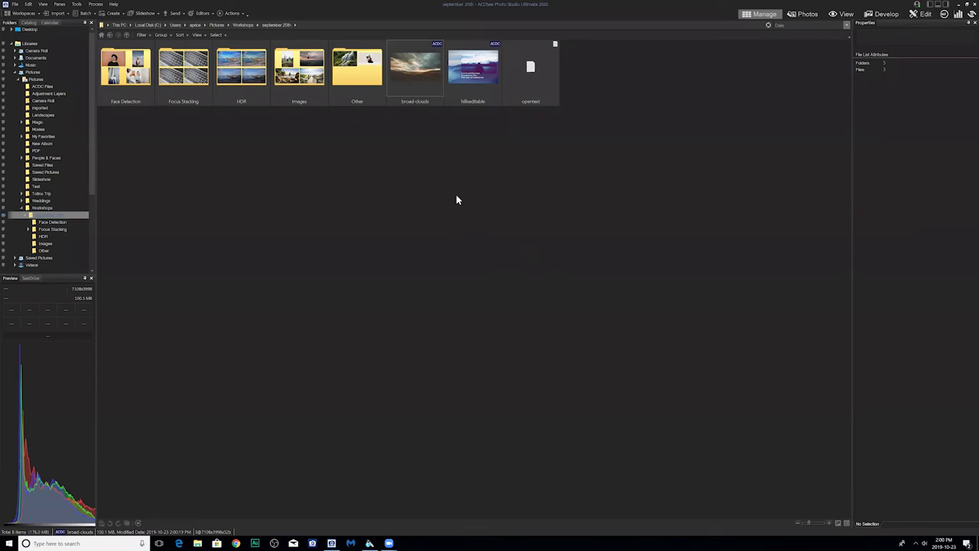
{"action": "left_click", "coordinate": [294, 84]}
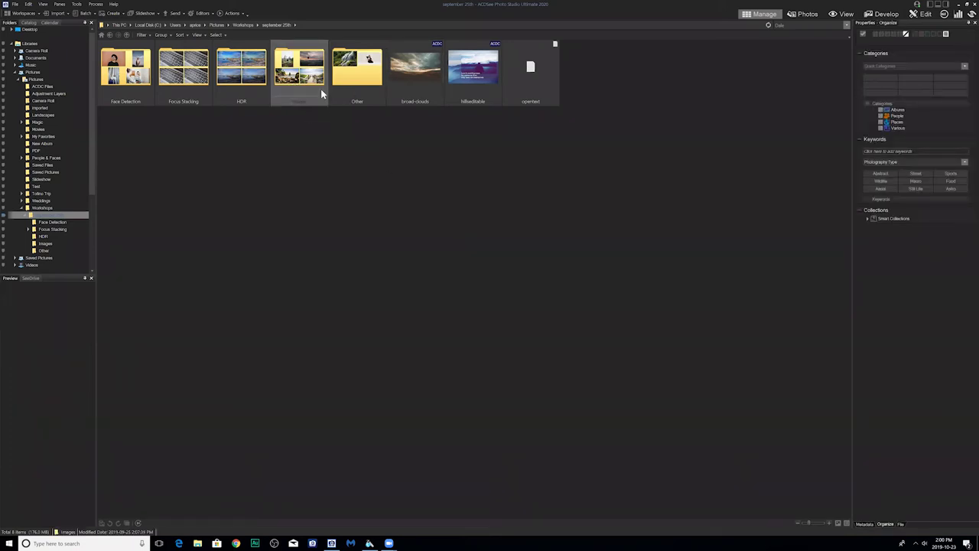
{"action": "double_click", "coordinate": [320, 89]}
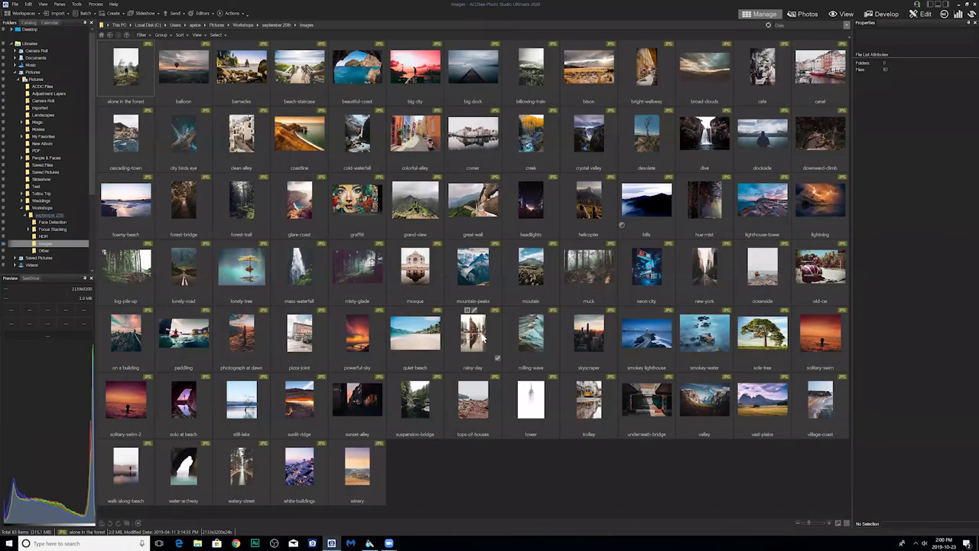
{"action": "left_click", "coordinate": [364, 289]}
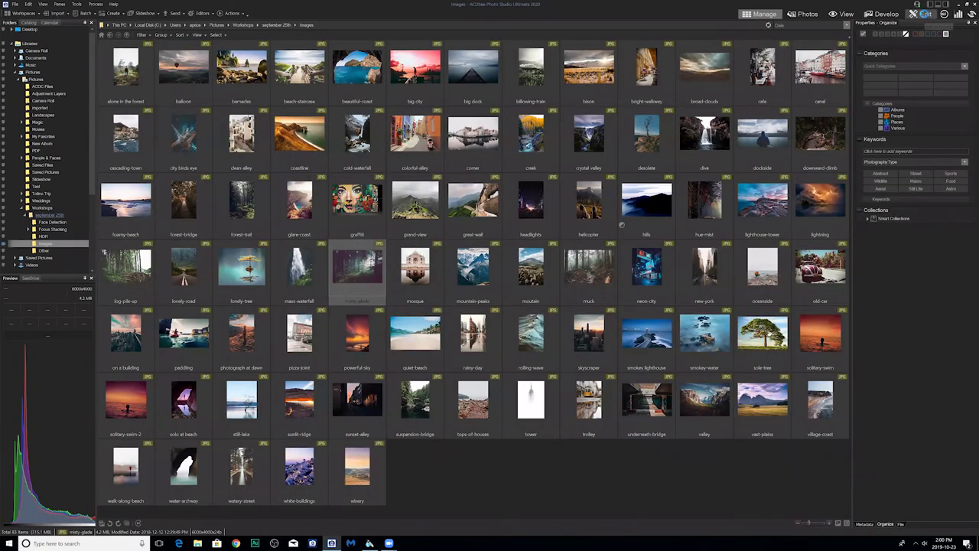
{"action": "left_click", "coordinate": [925, 15]}
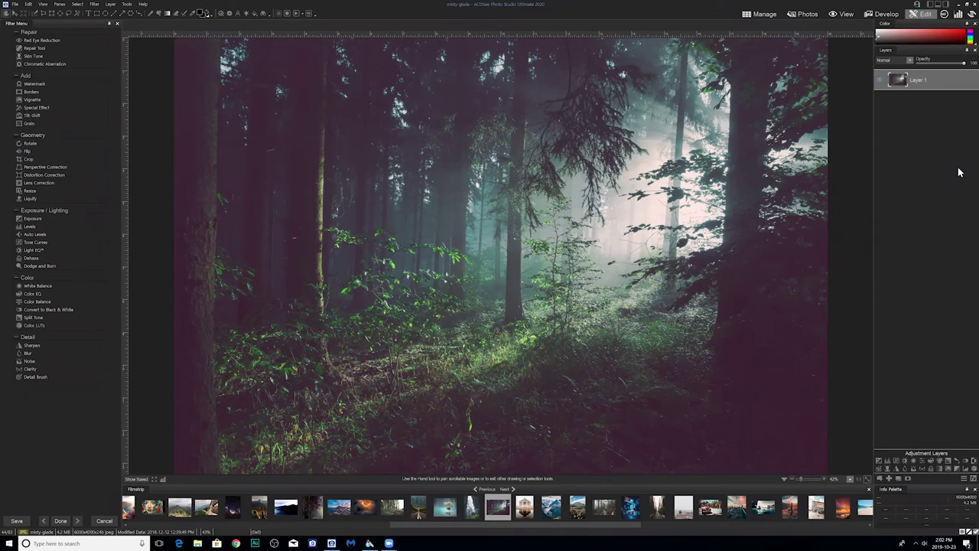
Step: Add Vibrance and Color EQ adjustment layers, cutting magenta saturation, and compare with the original
{"action": "left_click", "coordinate": [922, 460]}
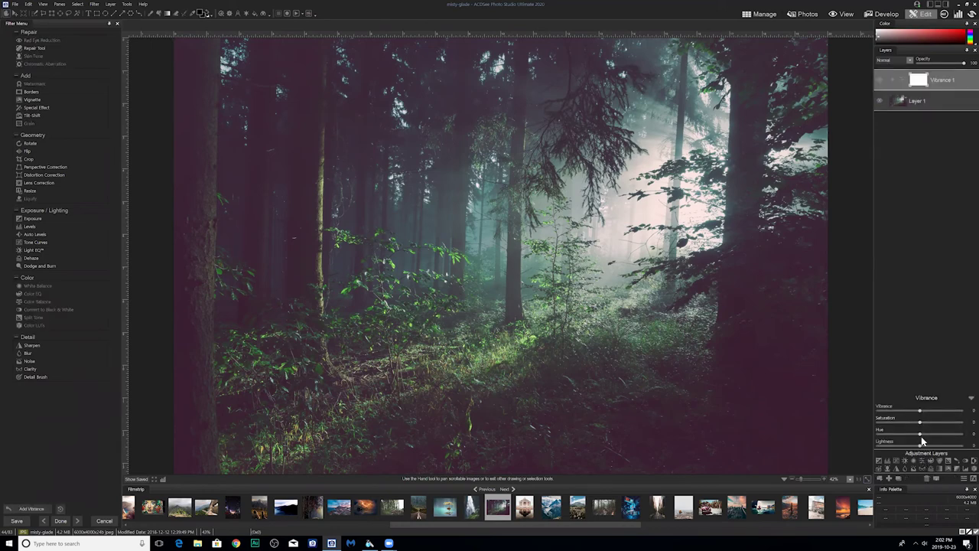
{"action": "left_click", "coordinate": [971, 398]}
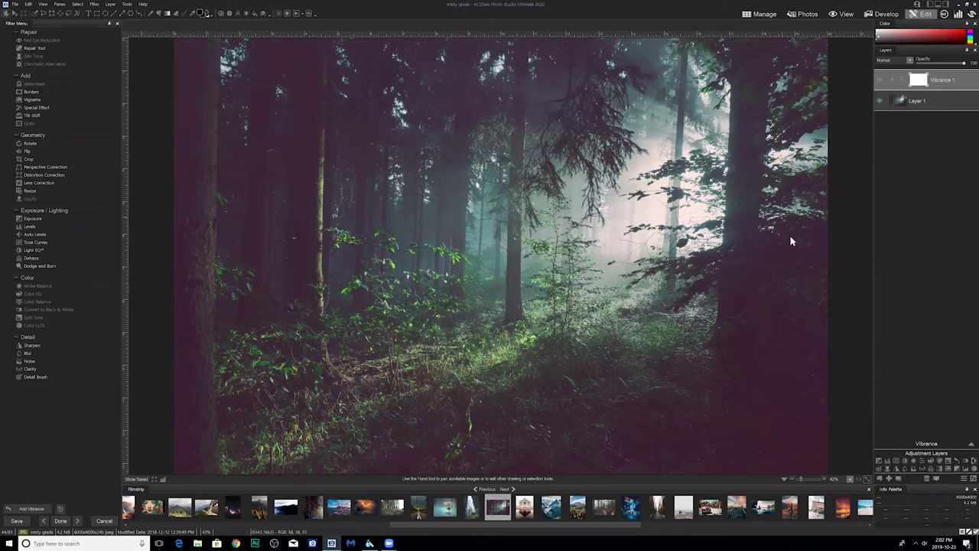
{"action": "left_click", "coordinate": [932, 463]}
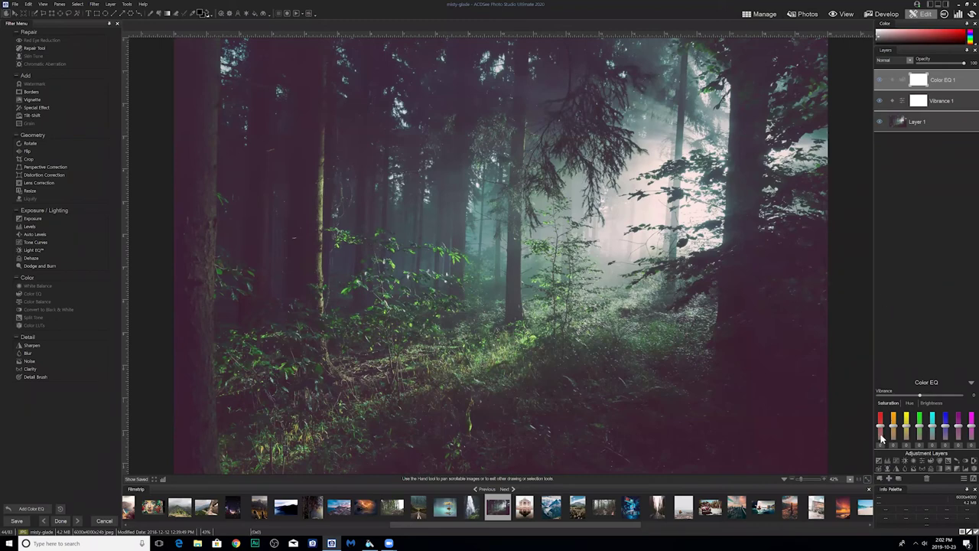
{"action": "mouse_move", "coordinate": [969, 429]}
{"action": "left_mouse_down"}
{"action": "mouse_move", "coordinate": [970, 461]}
{"action": "mouse_move", "coordinate": [961, 435]}
{"action": "left_mouse_up"}
{"action": "left_click", "coordinate": [144, 480]}
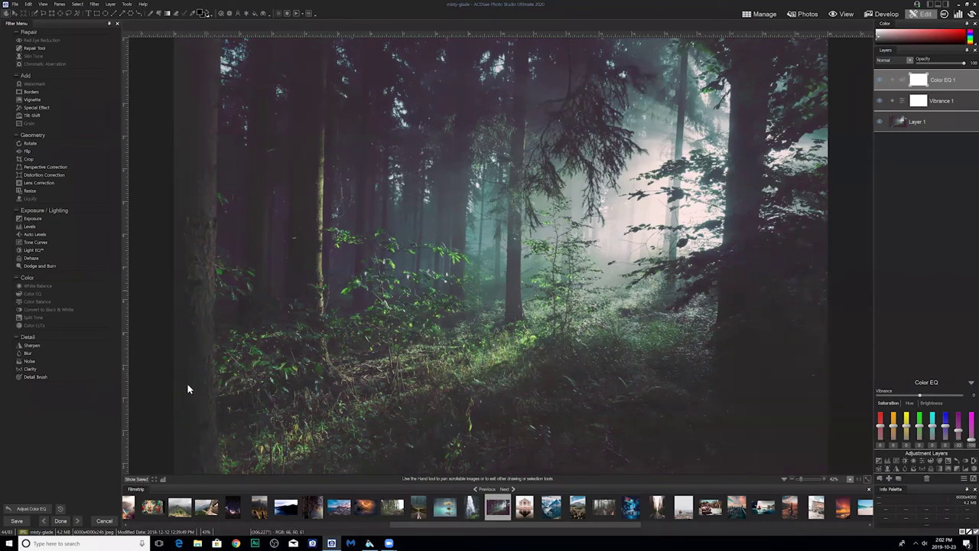
{"action": "left_click", "coordinate": [136, 481]}
{"action": "left_click", "coordinate": [971, 382]}
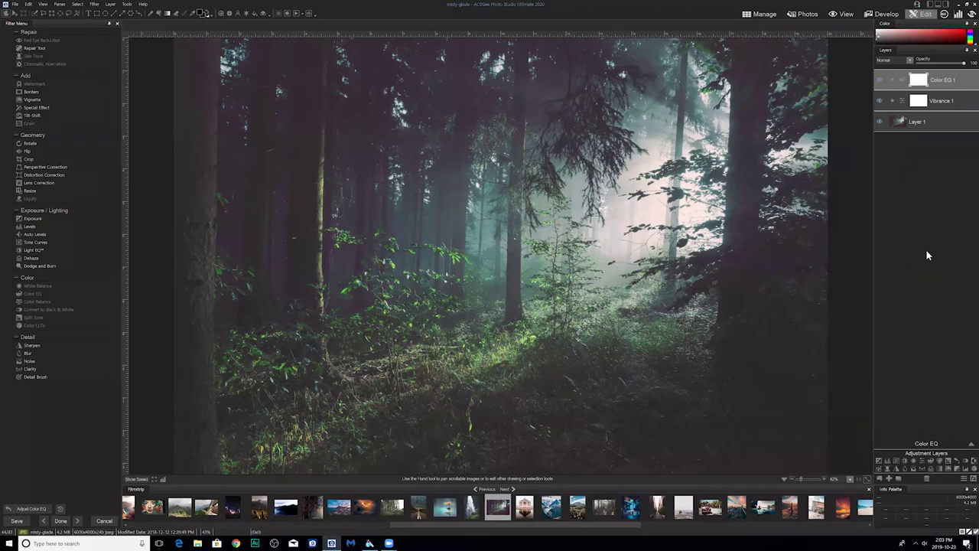
Step: Raise the Vibrance 1 saturation slightly and add a Dehaze adjustment layer
{"action": "left_click", "coordinate": [939, 104]}
{"action": "left_click_drag", "start_coordinate": [922, 428], "coordinate": [927, 428]}
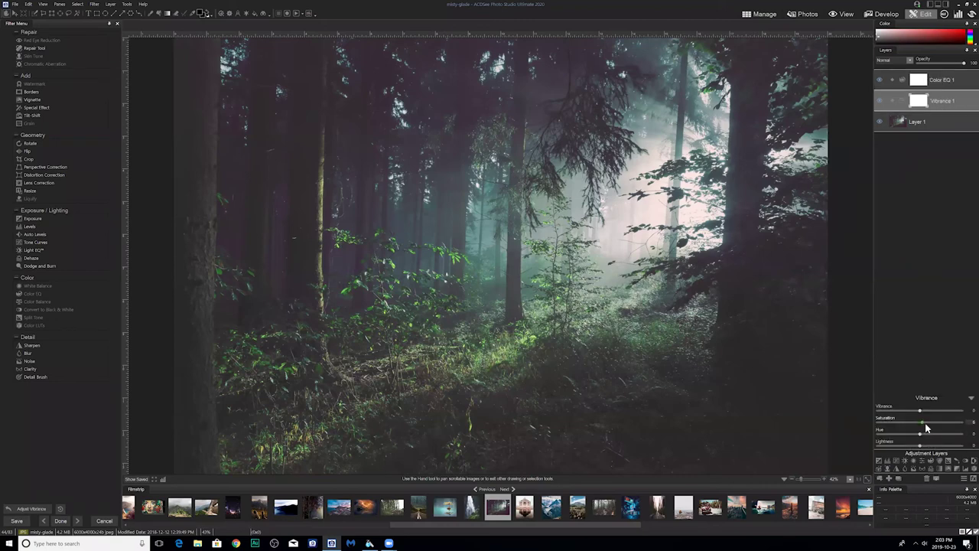
{"action": "left_click", "coordinate": [969, 398]}
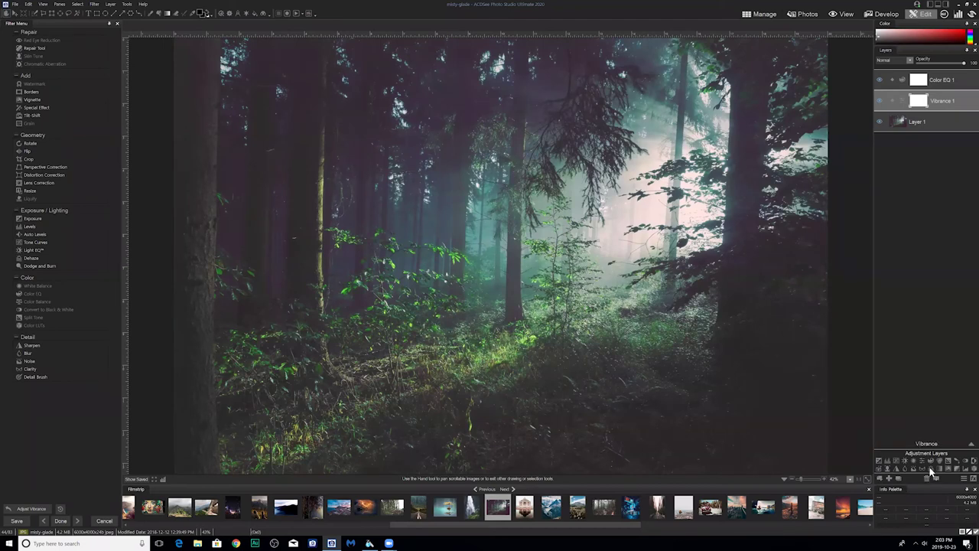
{"action": "left_click", "coordinate": [929, 468]}
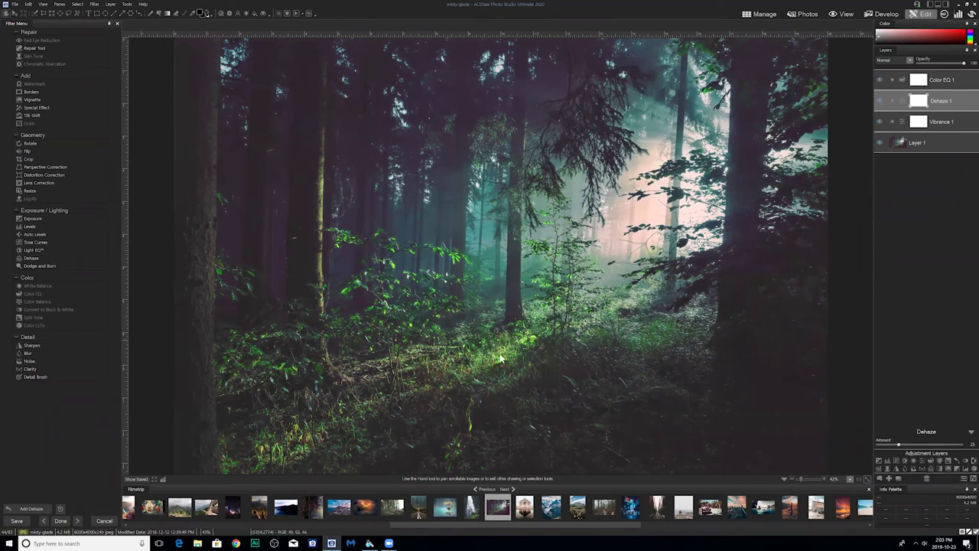
Step: Add a Vignette layer above Color EQ 1 with lowered Shape and Distance, checked against the original
{"action": "left_click", "coordinate": [138, 481]}
{"action": "left_click", "coordinate": [972, 431]}
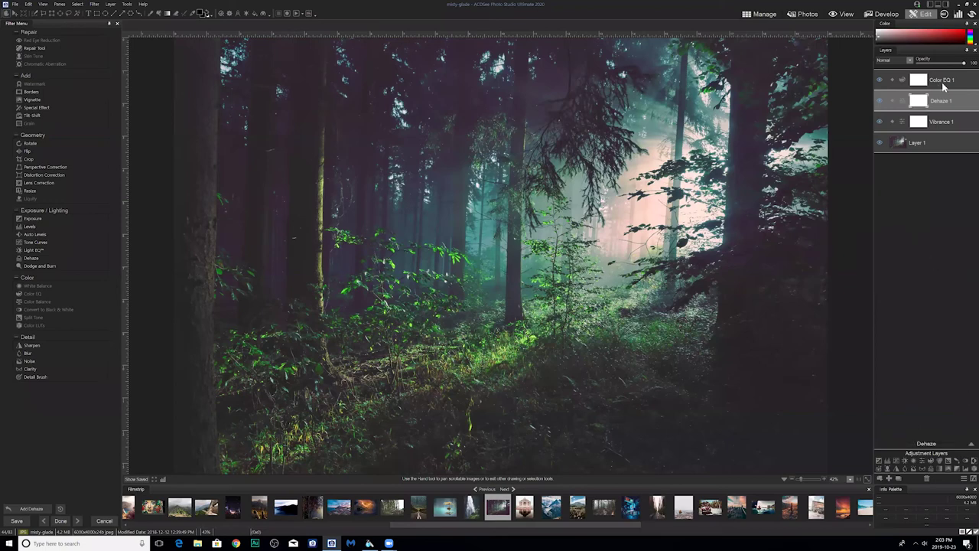
{"action": "left_click", "coordinate": [944, 87]}
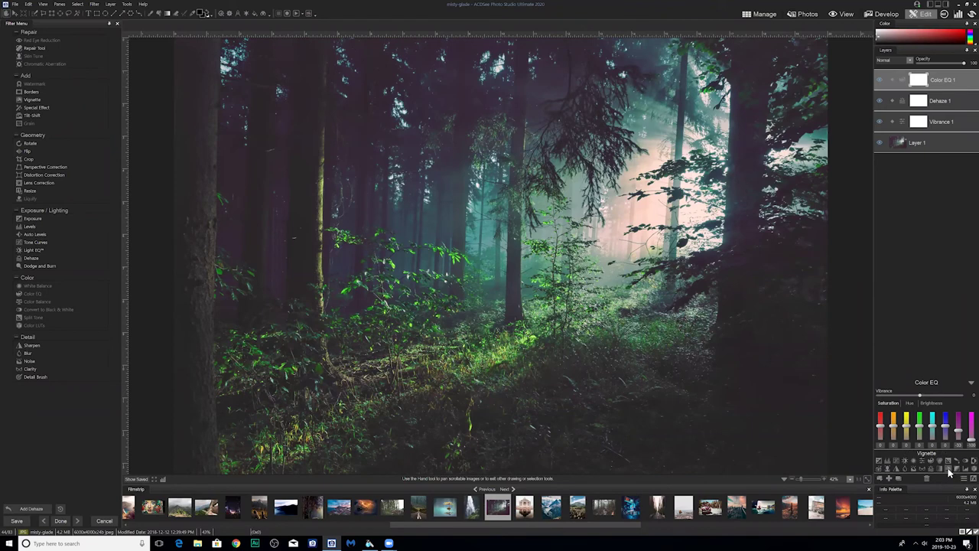
{"action": "left_click", "coordinate": [948, 469]}
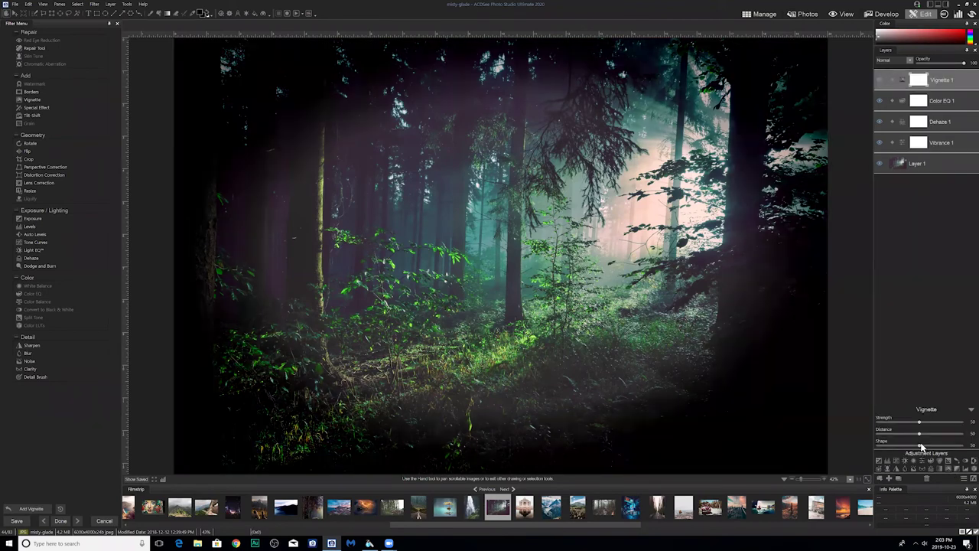
{"action": "left_click_drag", "start_coordinate": [922, 447], "coordinate": [882, 427]}
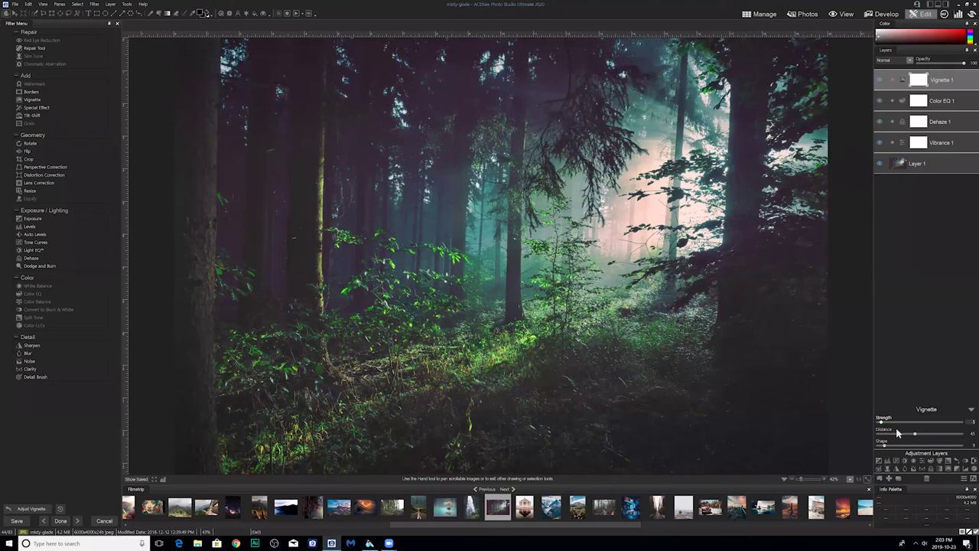
{"action": "left_click_drag", "start_coordinate": [910, 434], "coordinate": [886, 450]}
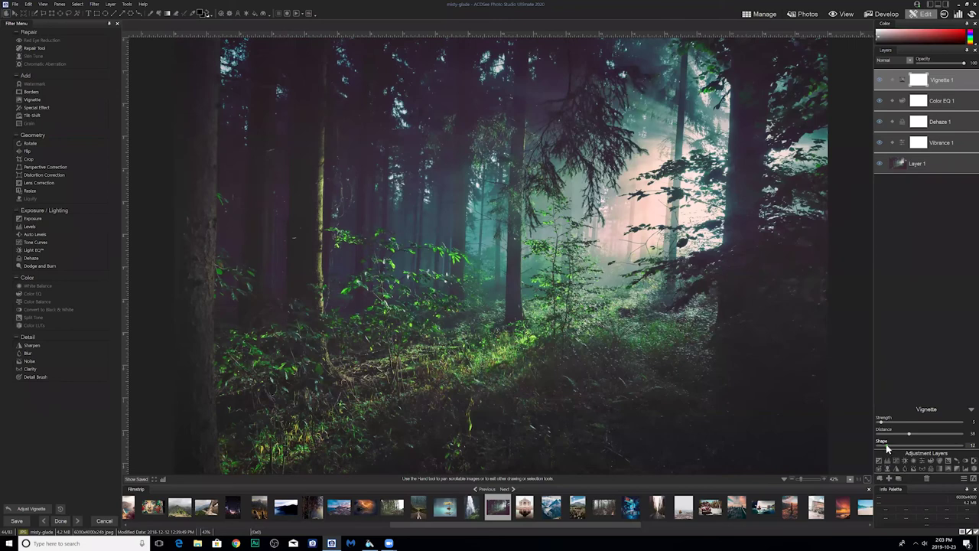
{"action": "left_click", "coordinate": [137, 480]}
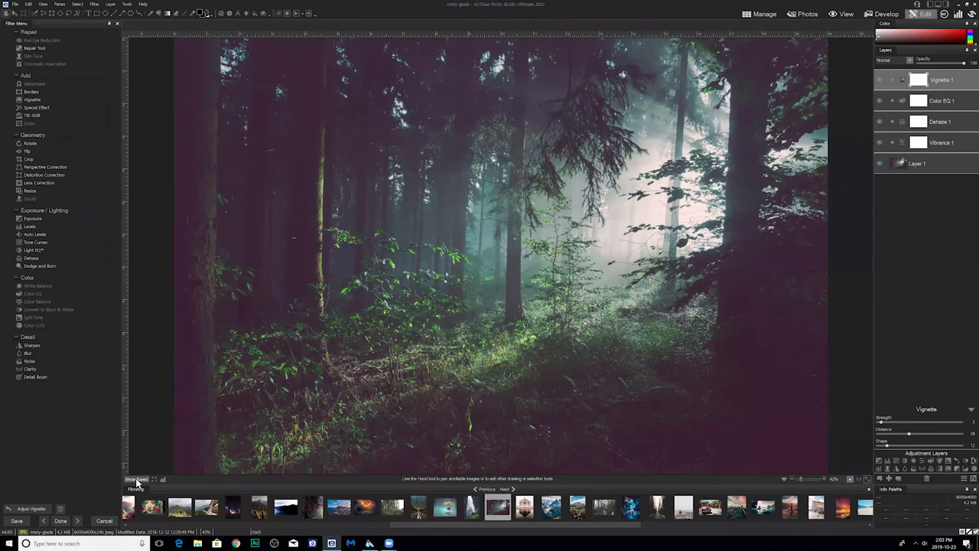
{"action": "left_click_drag", "start_coordinate": [137, 479], "coordinate": [137, 480]}
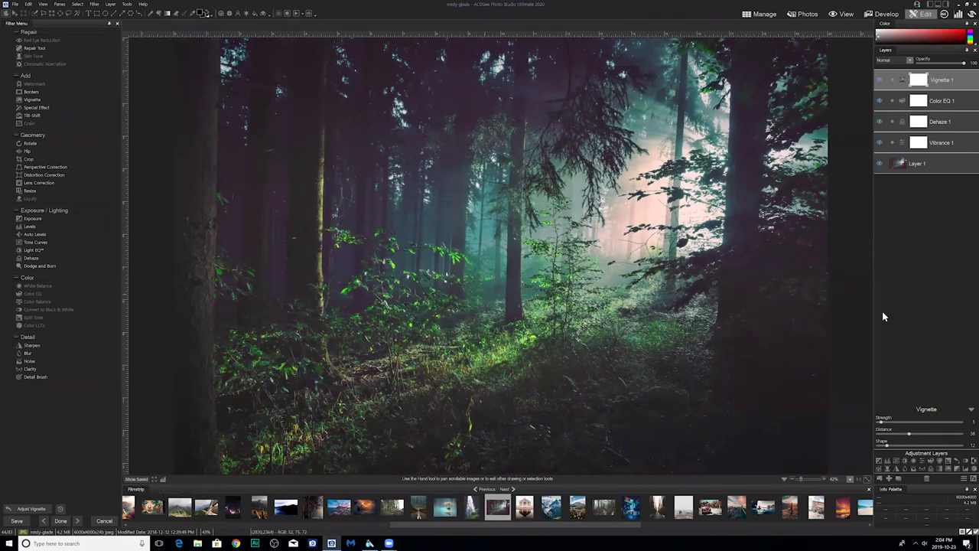
{"action": "left_click", "coordinate": [971, 410]}
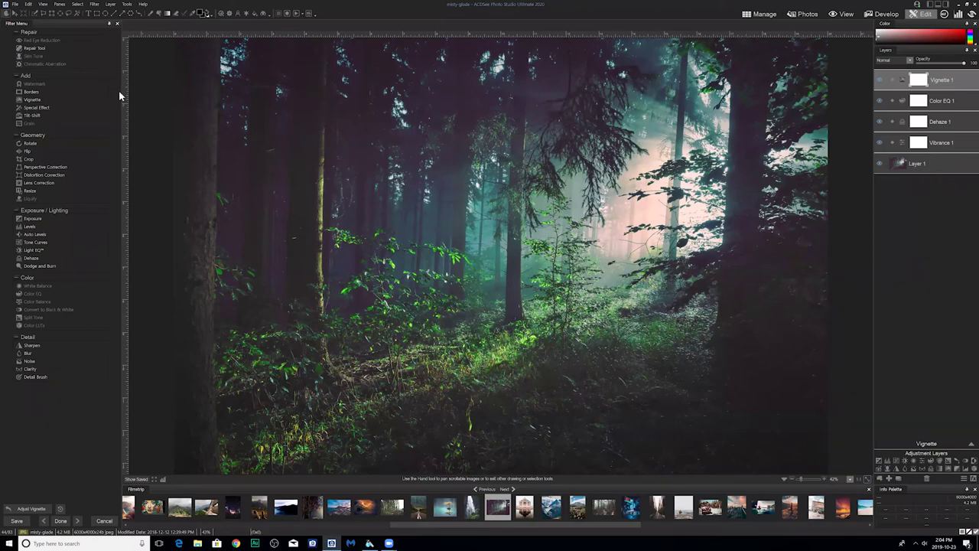
{"action": "left_click", "coordinate": [95, 4]}
Step: Create a LUT from the forest photo's edits and save it as RichDehaze
{"action": "mouse_move", "coordinate": [126, 5]}
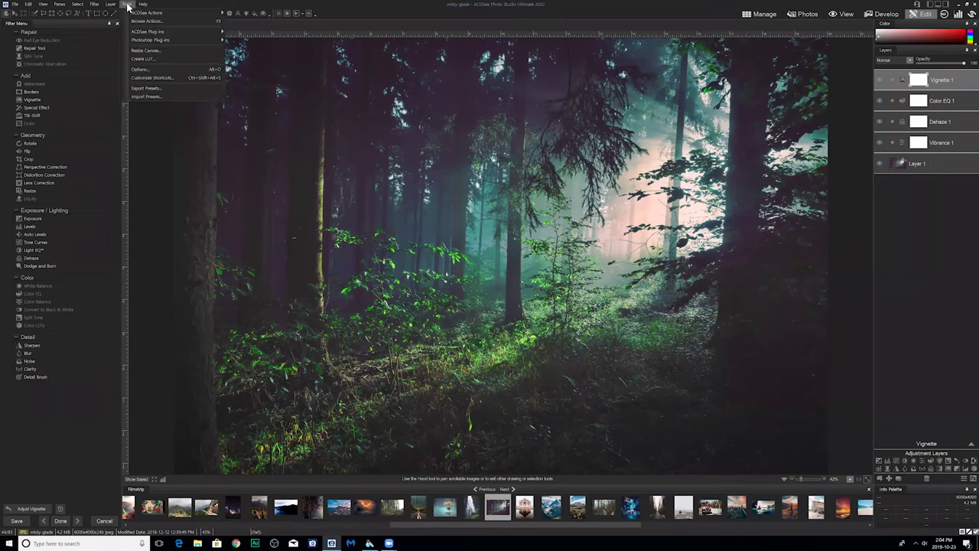
{"action": "left_click", "coordinate": [142, 60]}
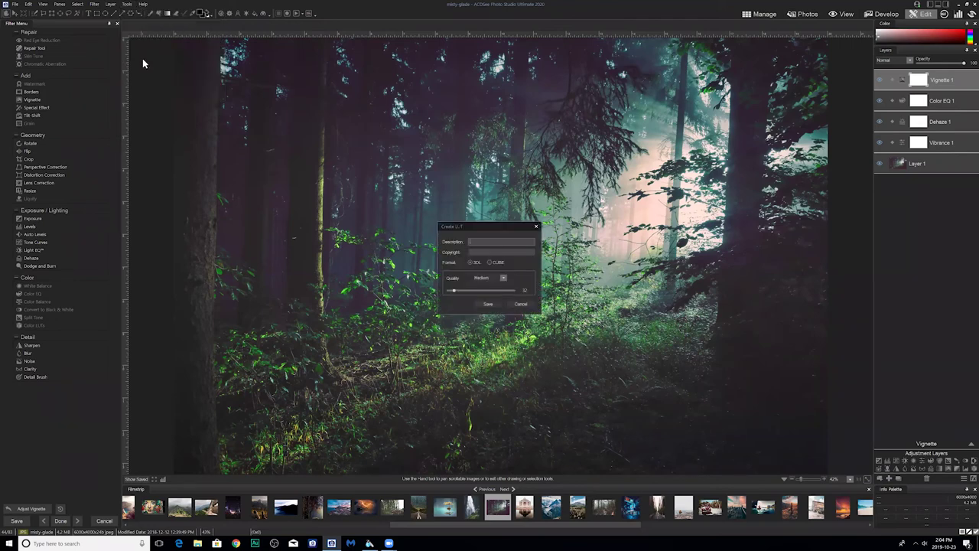
{"action": "left_click_drag", "start_coordinate": [498, 222], "coordinate": [525, 208]}
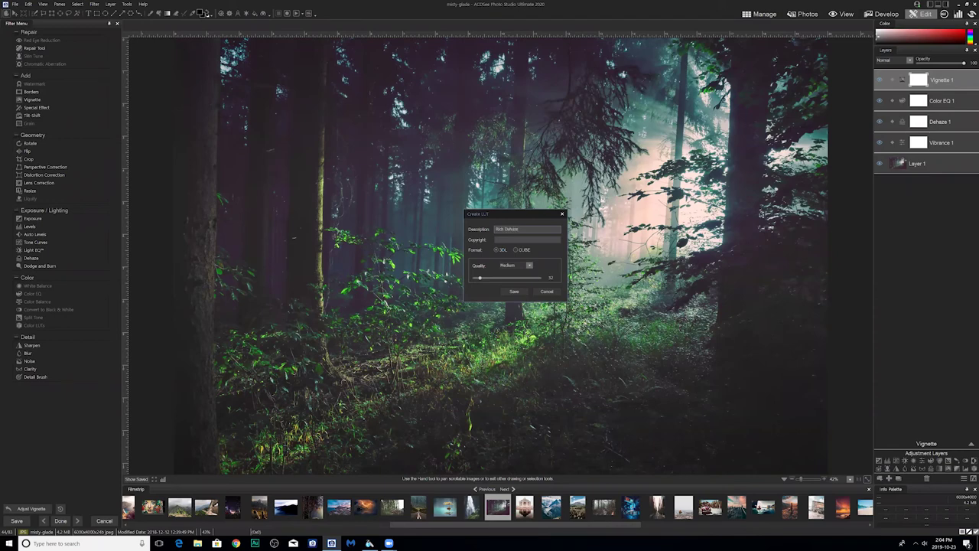
{"action": "left_click", "coordinate": [522, 241]}
{"action": "left_click", "coordinate": [514, 293]}
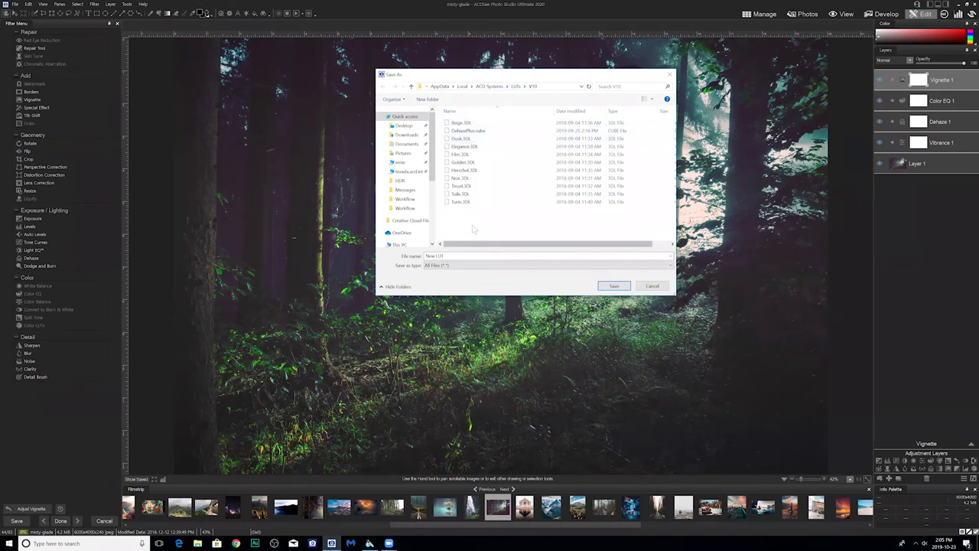
{"action": "triple_click", "coordinate": [433, 256]}
{"action": "type", "text": "RichDehaze"}
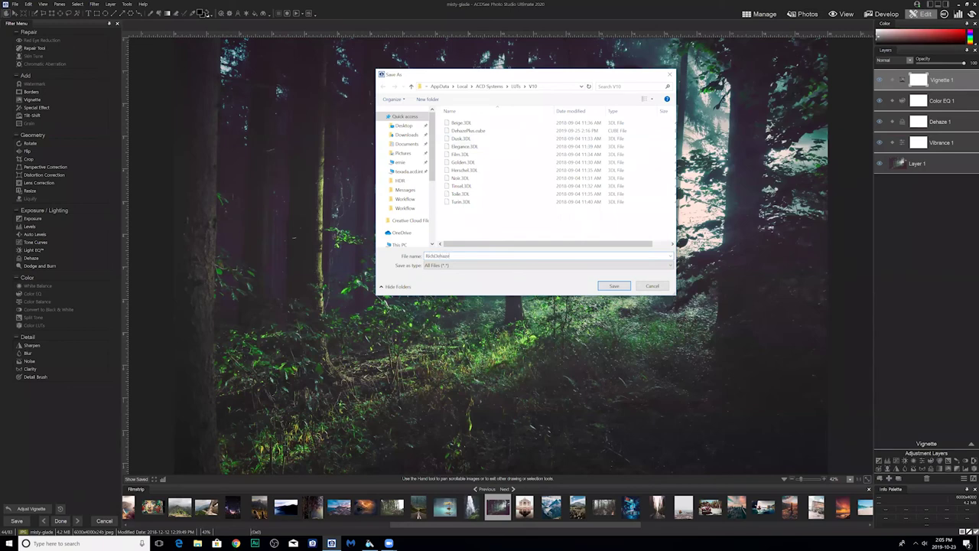
{"action": "left_click", "coordinate": [608, 287]}
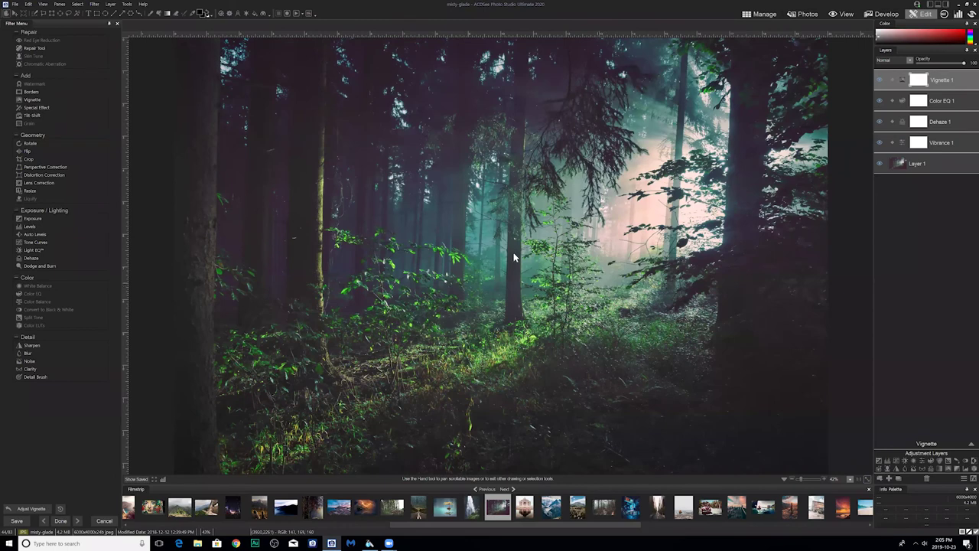
Step: Return to Manage mode, answer the unsaved-changes prompt, and select the muck photo
{"action": "left_click", "coordinate": [767, 15]}
{"action": "left_click", "coordinate": [484, 278]}
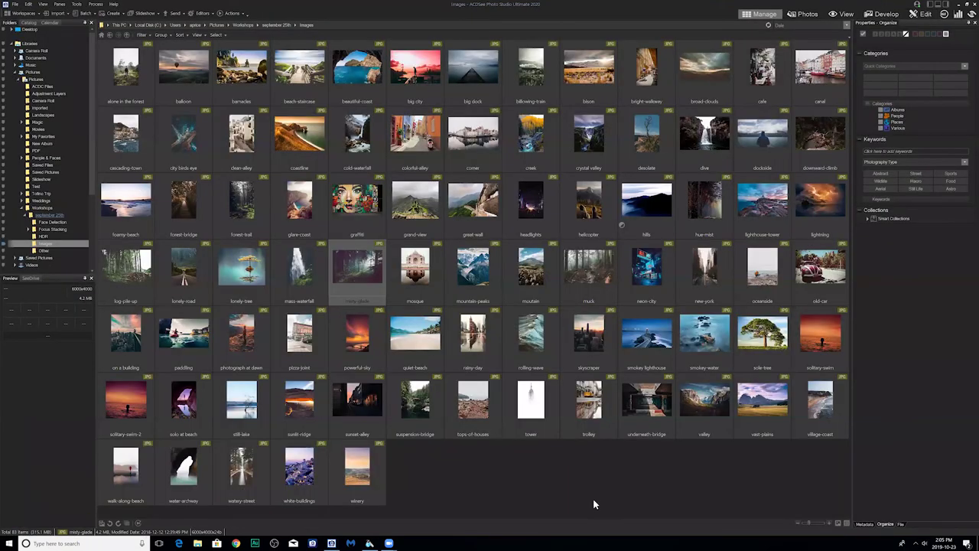
{"action": "left_click", "coordinate": [597, 277]}
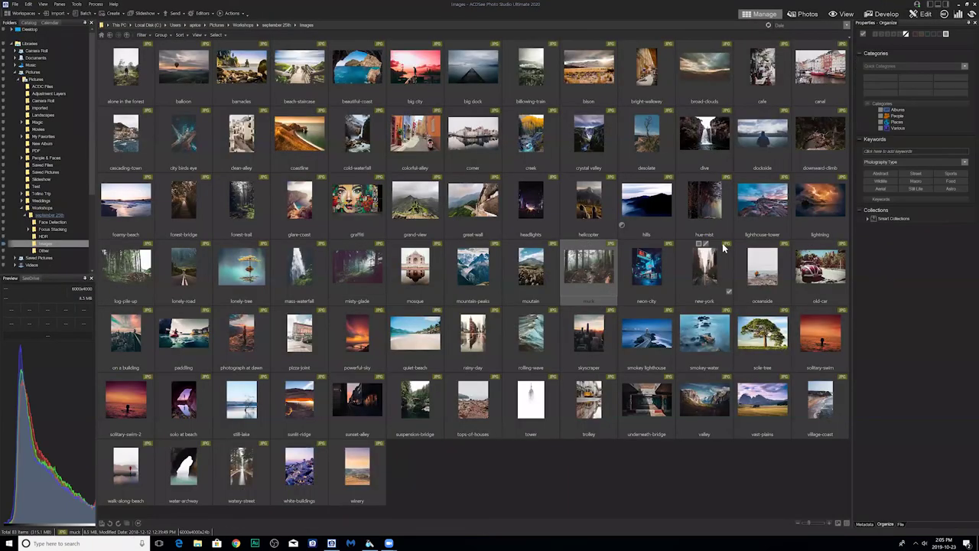
{"action": "left_click", "coordinate": [146, 271]}
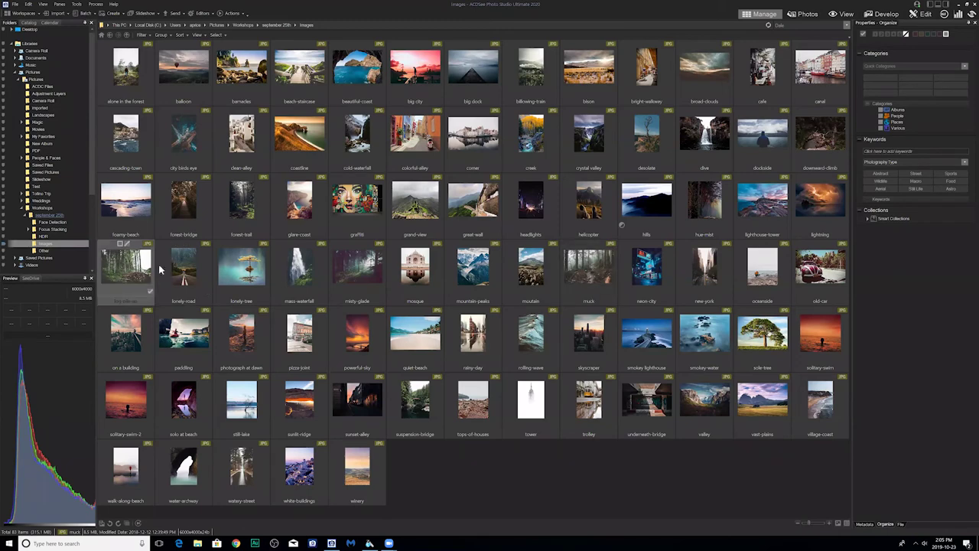
{"action": "left_click", "coordinate": [917, 15]}
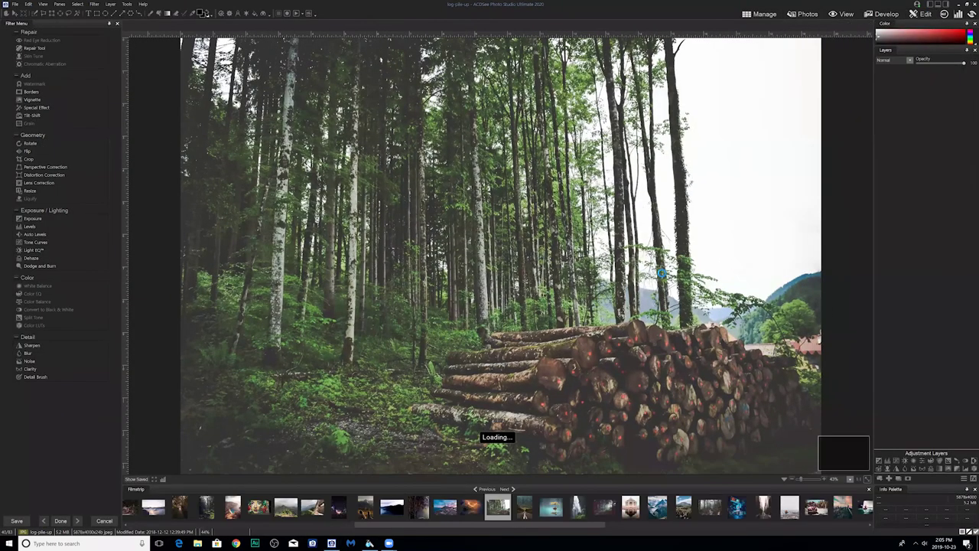
{"action": "left_click", "coordinate": [967, 469]}
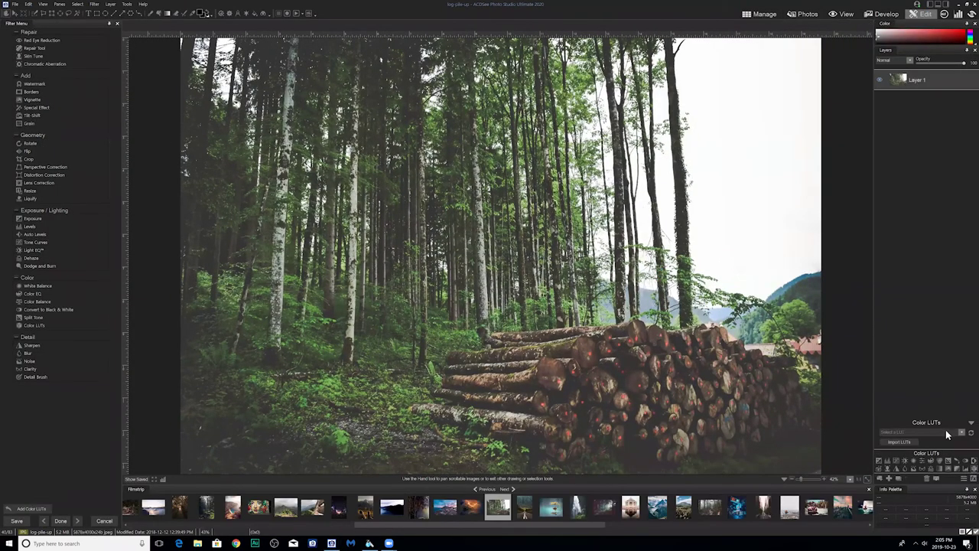
{"action": "left_click", "coordinate": [947, 432]}
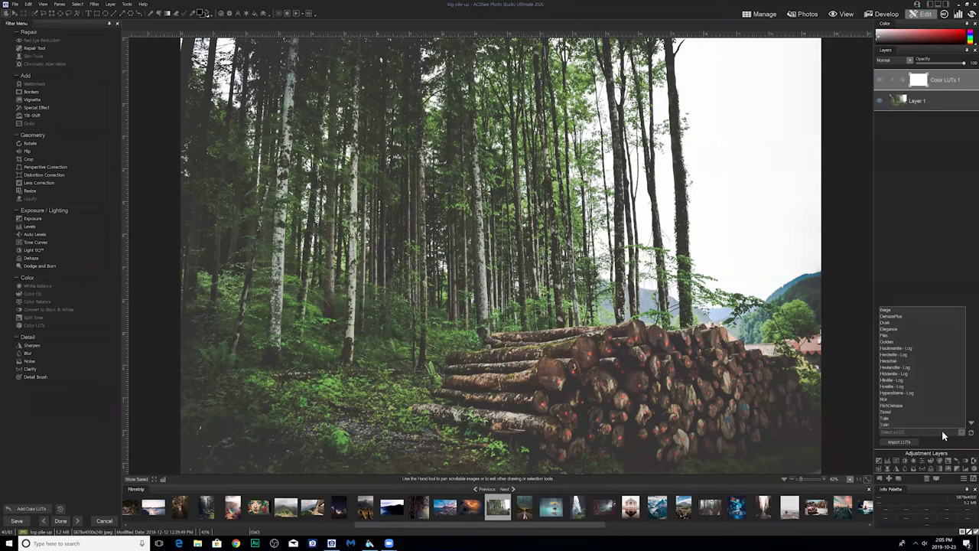
{"action": "left_click", "coordinate": [892, 406]}
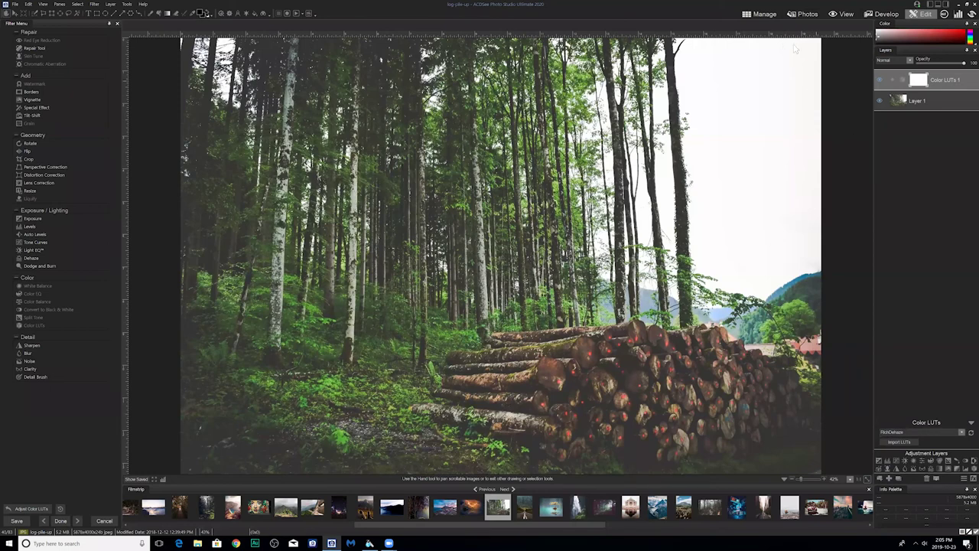
{"action": "left_click", "coordinate": [766, 15]}
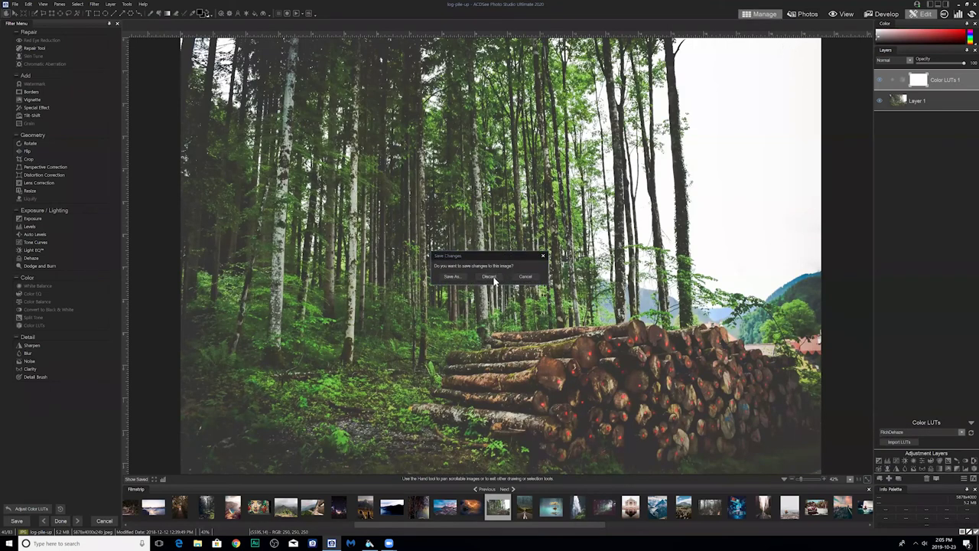
{"action": "left_click", "coordinate": [491, 275]}
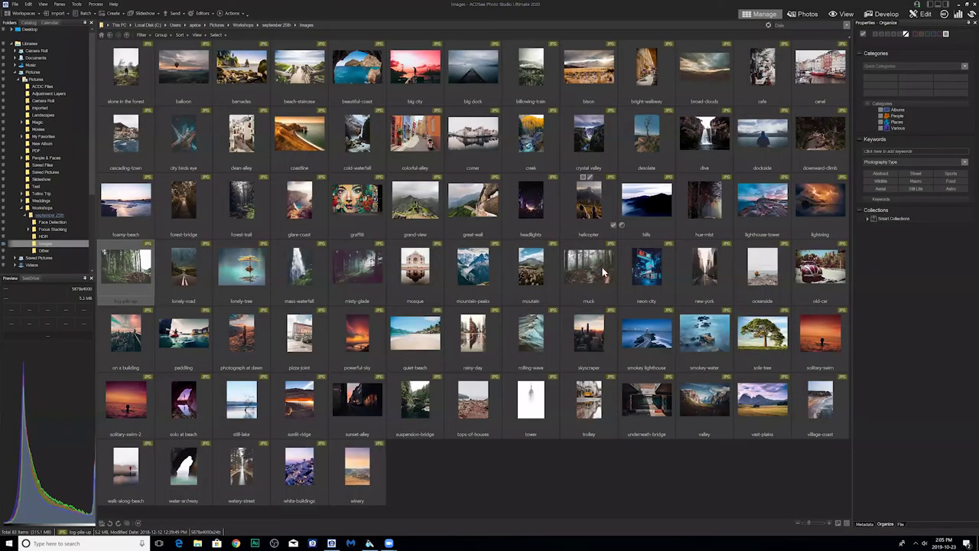
{"action": "left_click", "coordinate": [924, 15]}
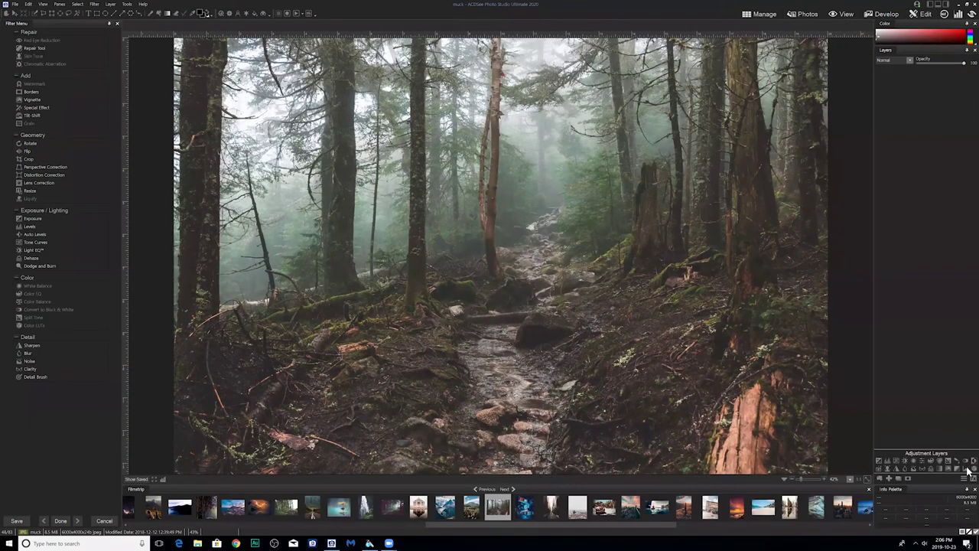
{"action": "left_click", "coordinate": [967, 468]}
{"action": "left_click", "coordinate": [930, 431]}
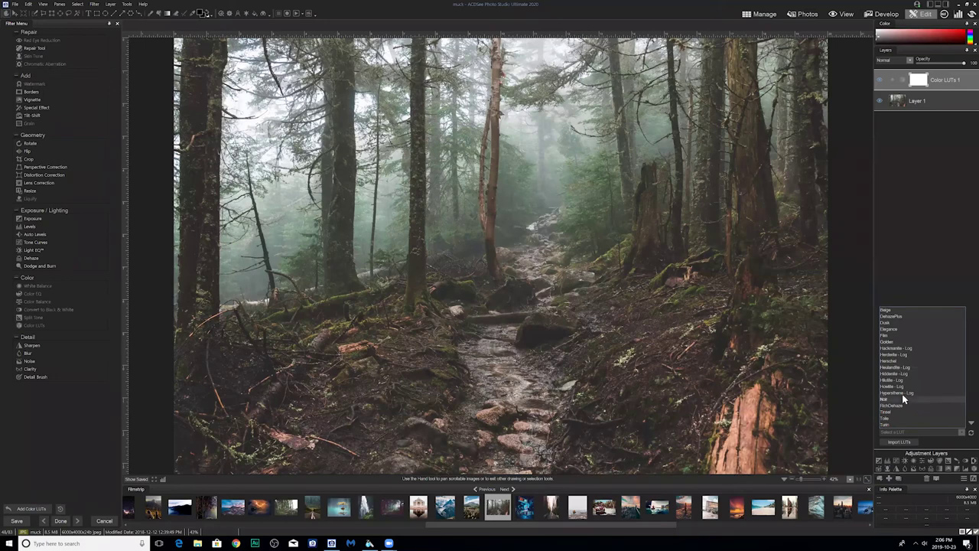
{"action": "left_click", "coordinate": [892, 406]}
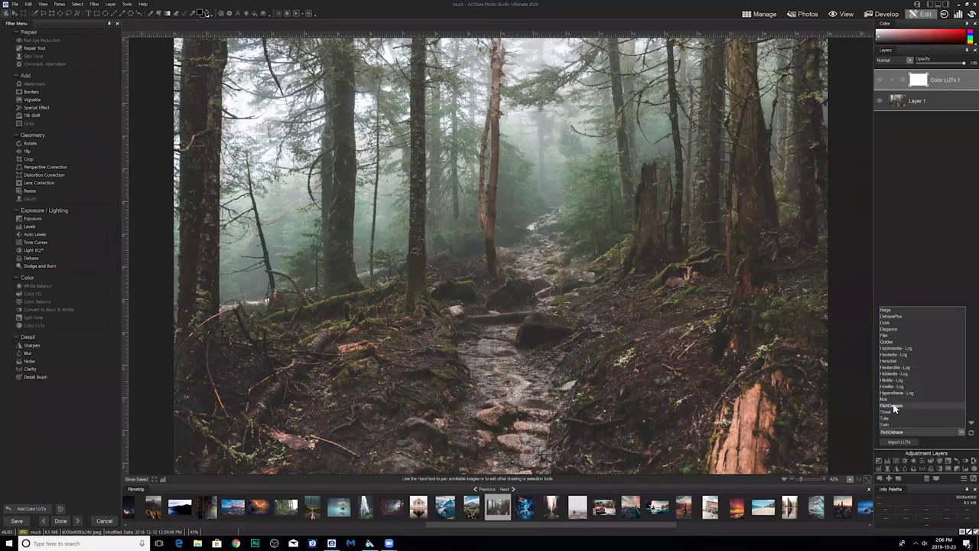
{"action": "left_click", "coordinate": [893, 407]}
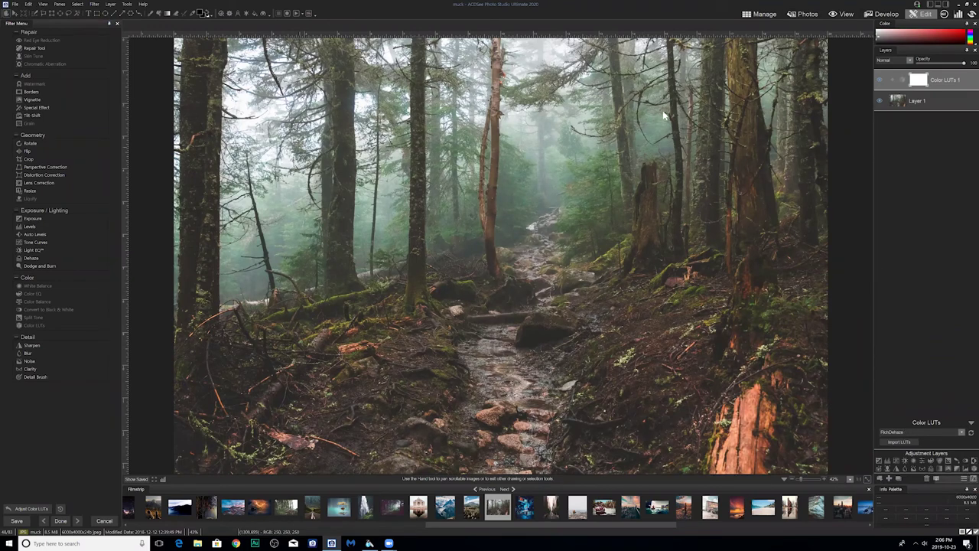
{"action": "left_click", "coordinate": [968, 470]}
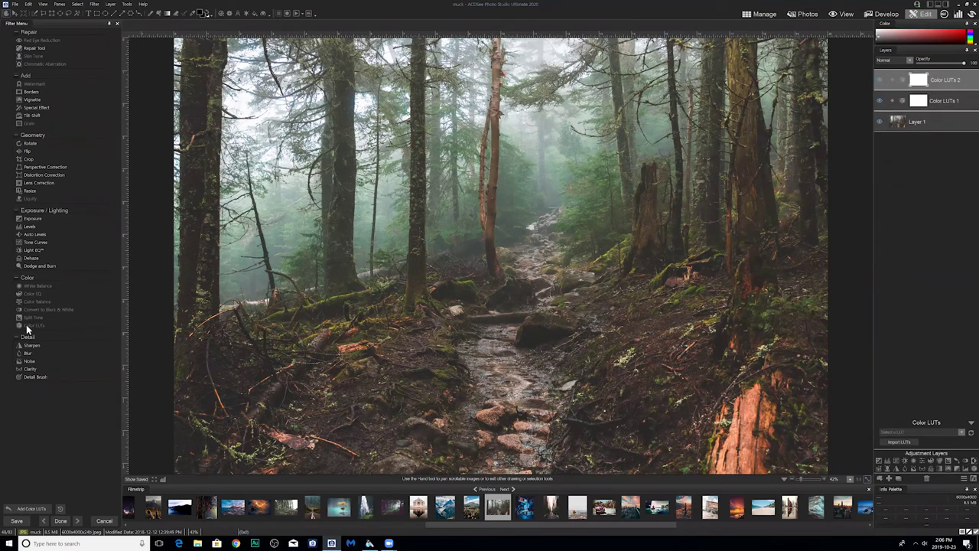
{"action": "left_click", "coordinate": [901, 441]}
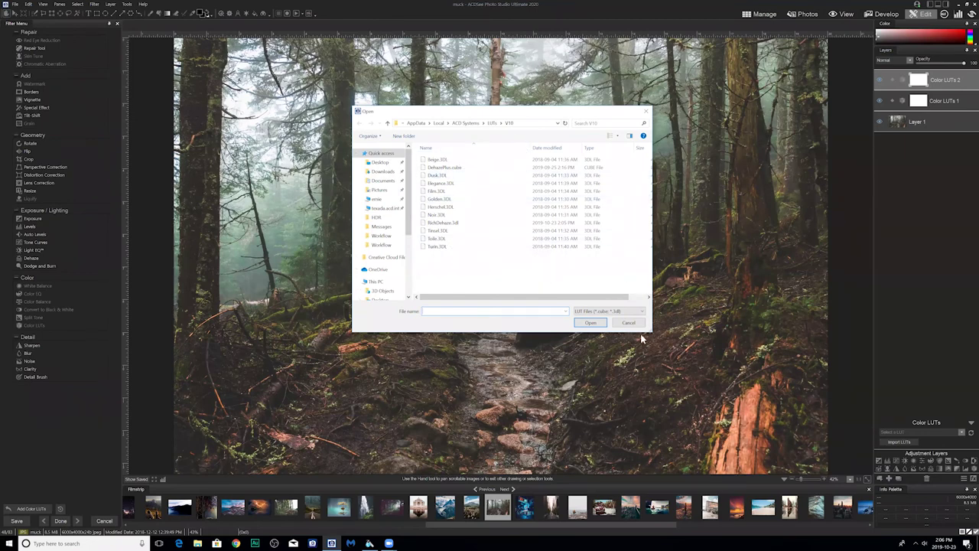
{"action": "left_click", "coordinate": [621, 322]}
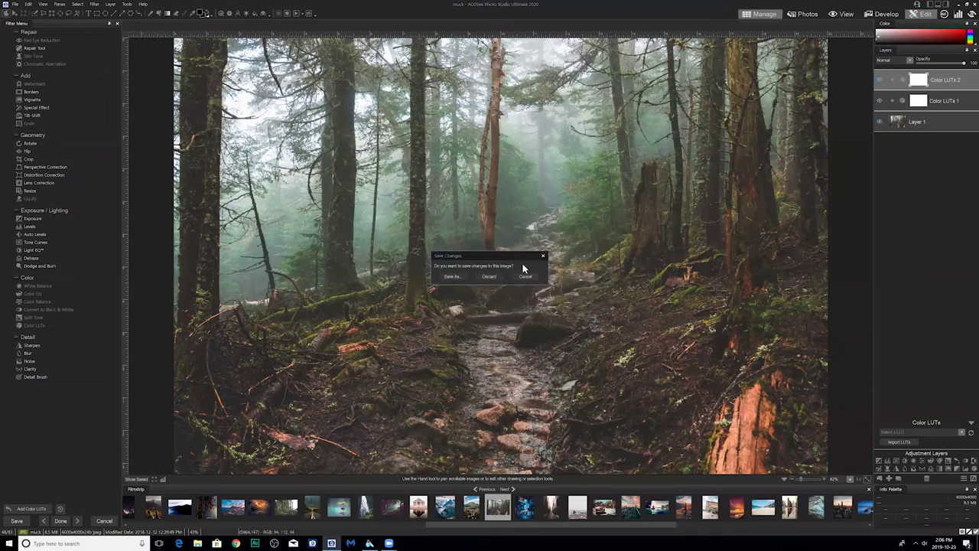
{"action": "left_click", "coordinate": [496, 277]}
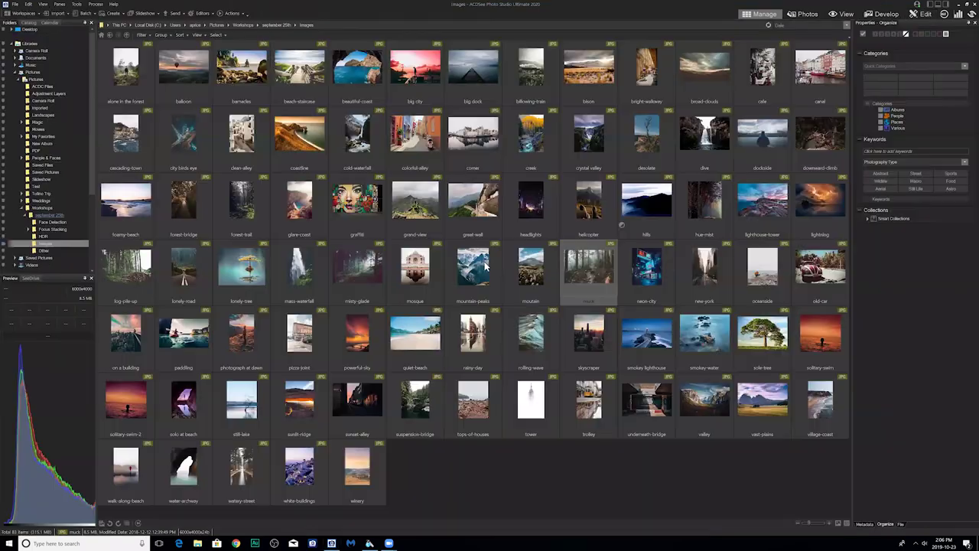
Step: Preview broad-clouds in Develop with the RichDehaze LUT, then discard the change in Manage
{"action": "left_click", "coordinate": [368, 267]}
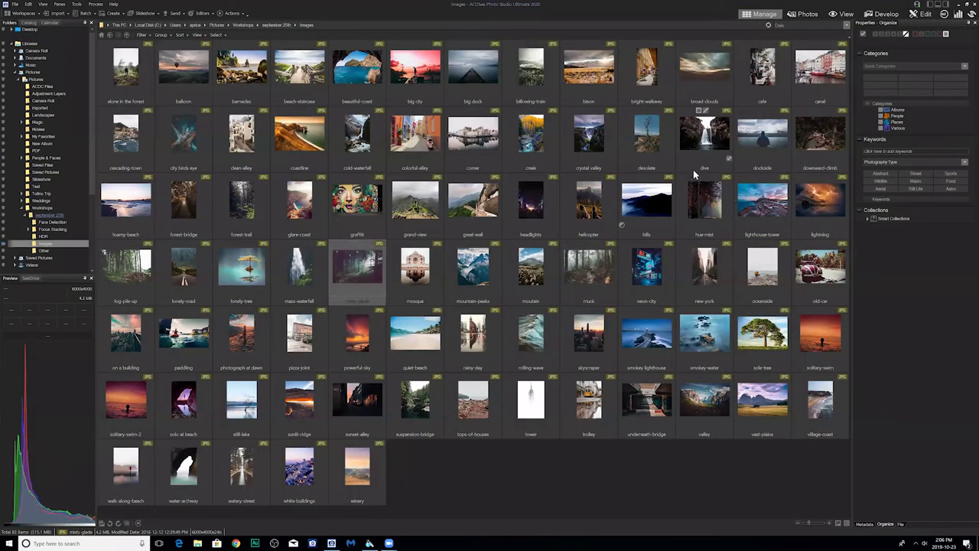
{"action": "left_click", "coordinate": [695, 86]}
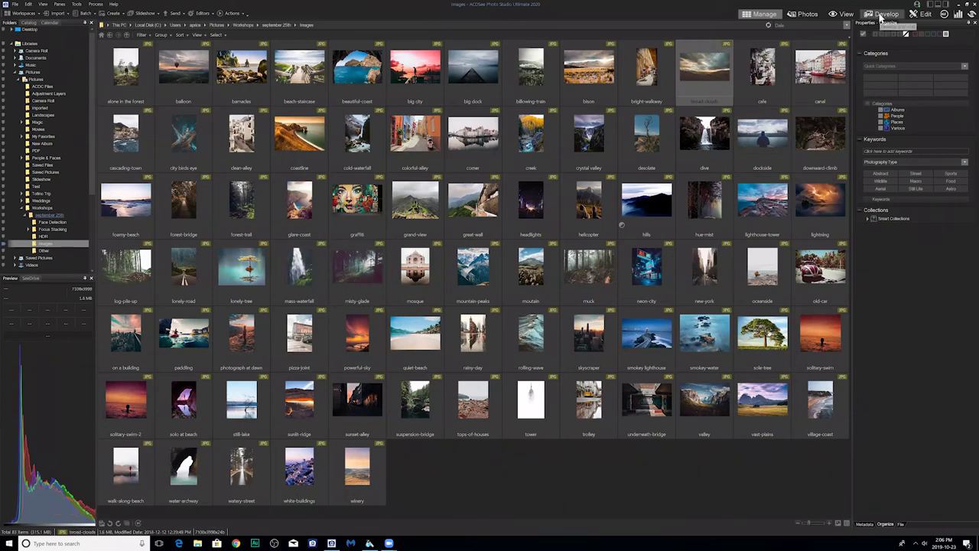
{"action": "left_click", "coordinate": [882, 15]}
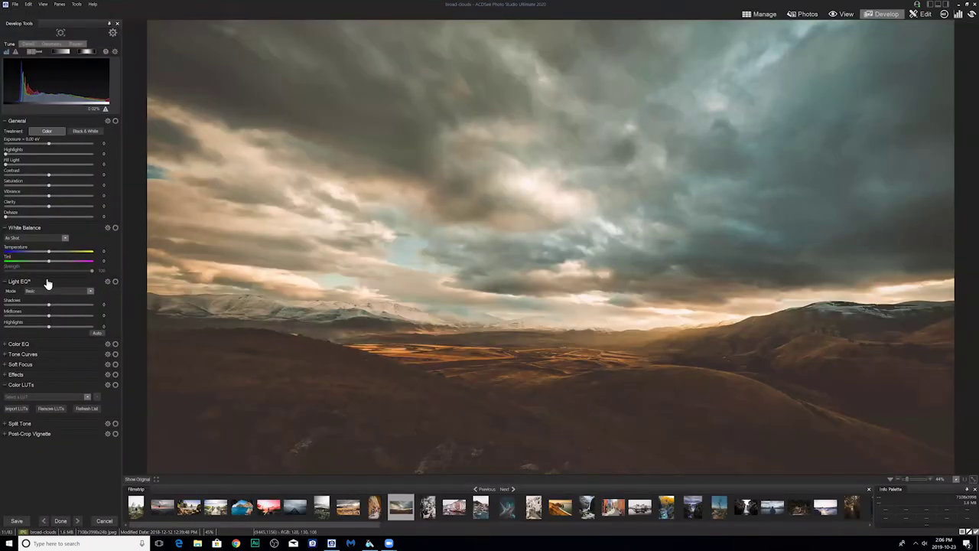
{"action": "left_click", "coordinate": [84, 398]}
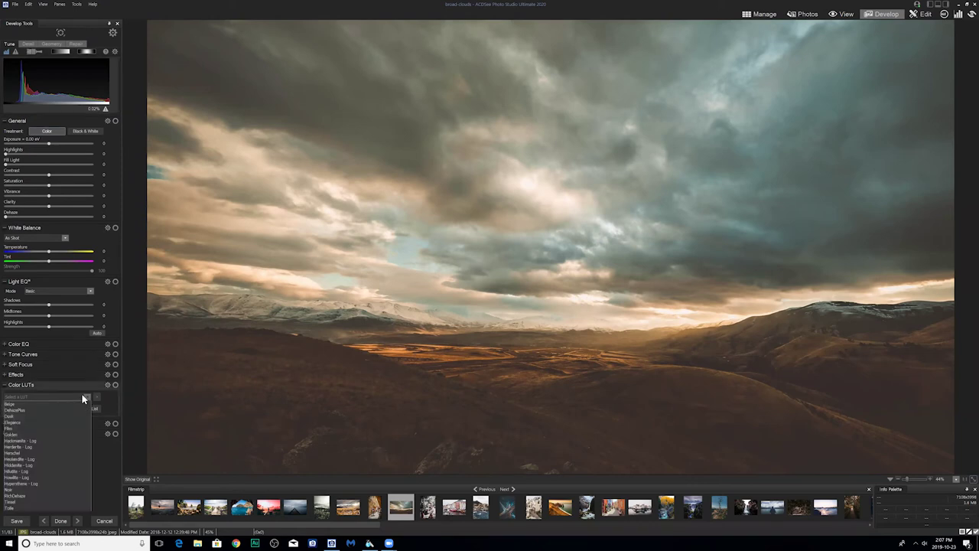
{"action": "left_click", "coordinate": [19, 496]}
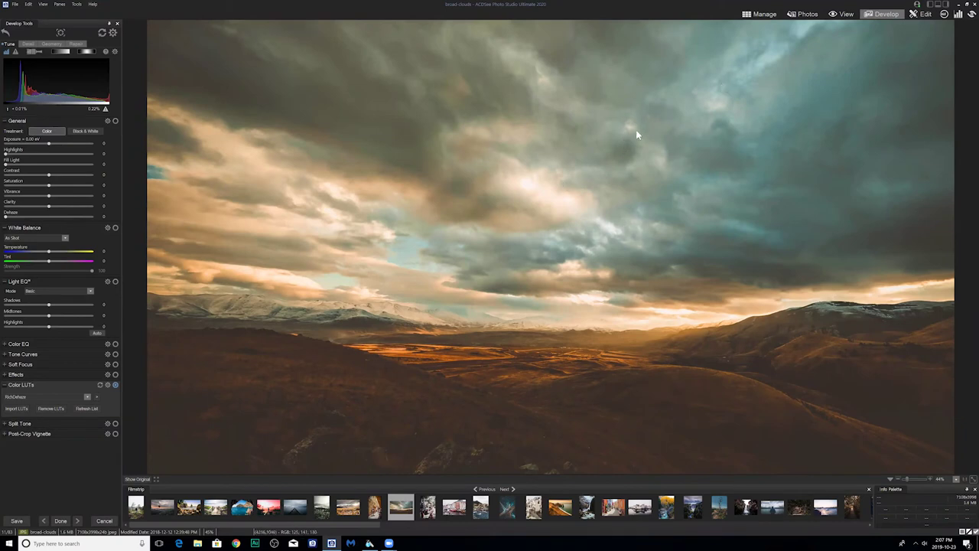
{"action": "left_click", "coordinate": [764, 14]}
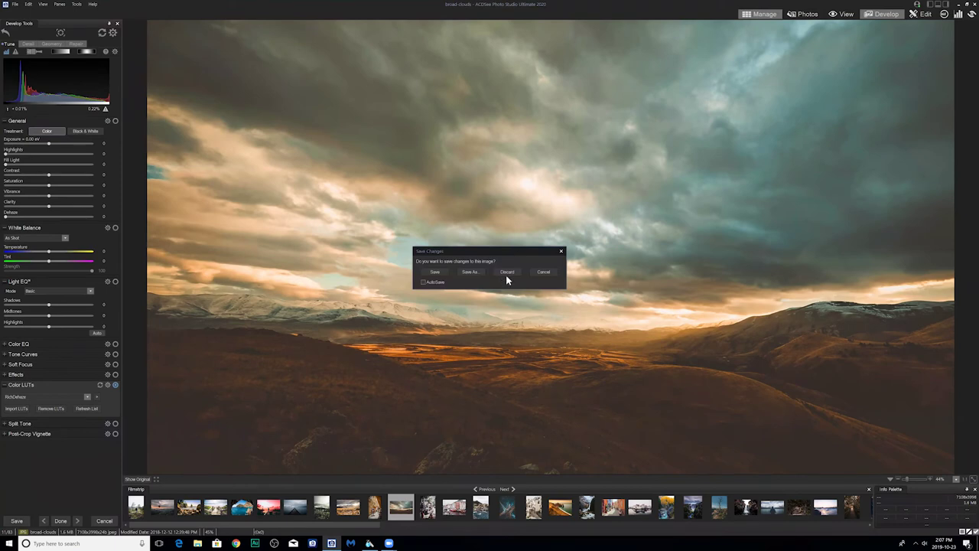
{"action": "left_click", "coordinate": [506, 273]}
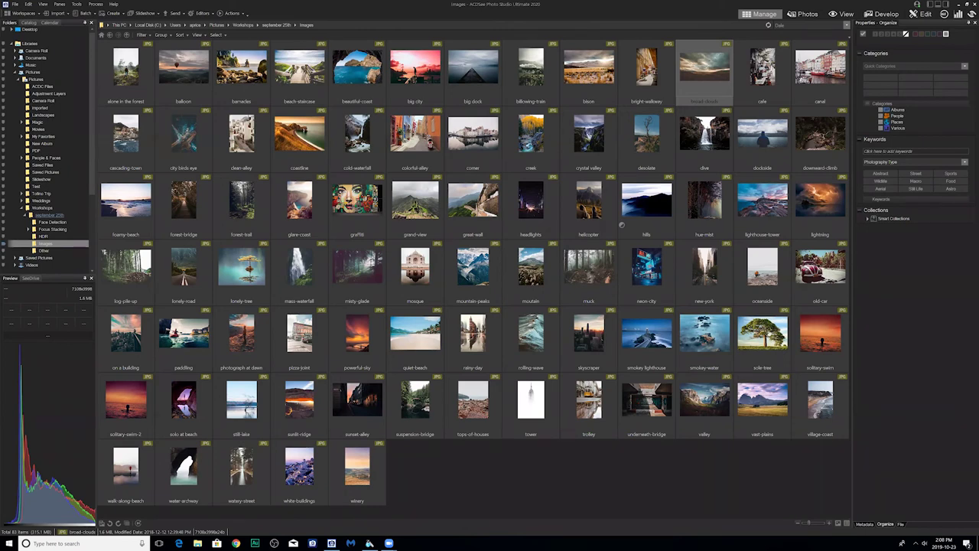
{"action": "left_click", "coordinate": [744, 492]}
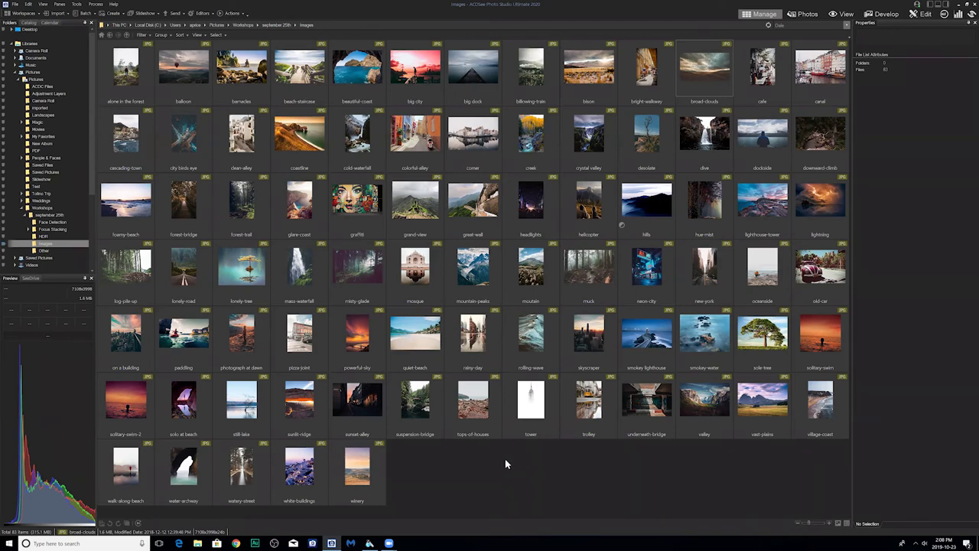
Step: Create a new image basket from the Panes > Image Basket menu
{"action": "left_click", "coordinate": [81, 4]}
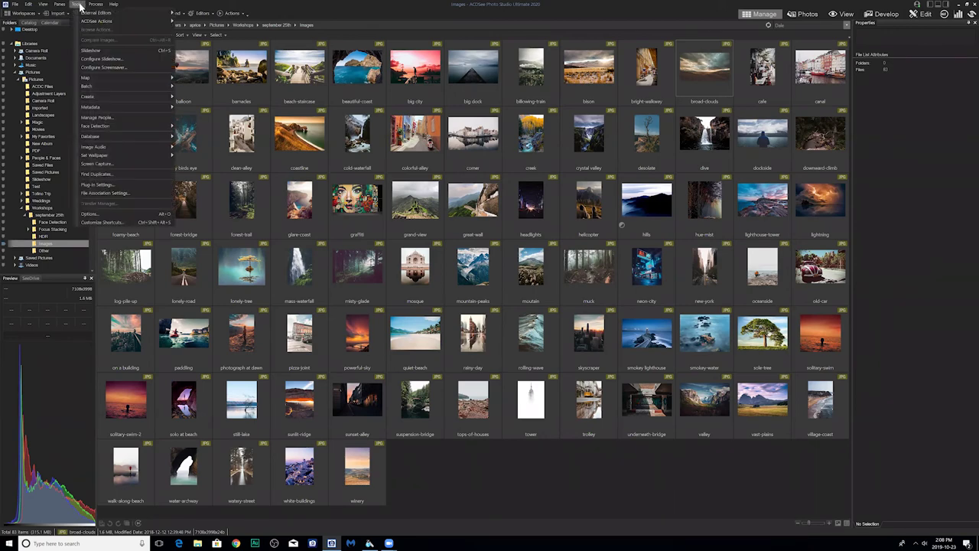
{"action": "mouse_move", "coordinate": [40, 4]}
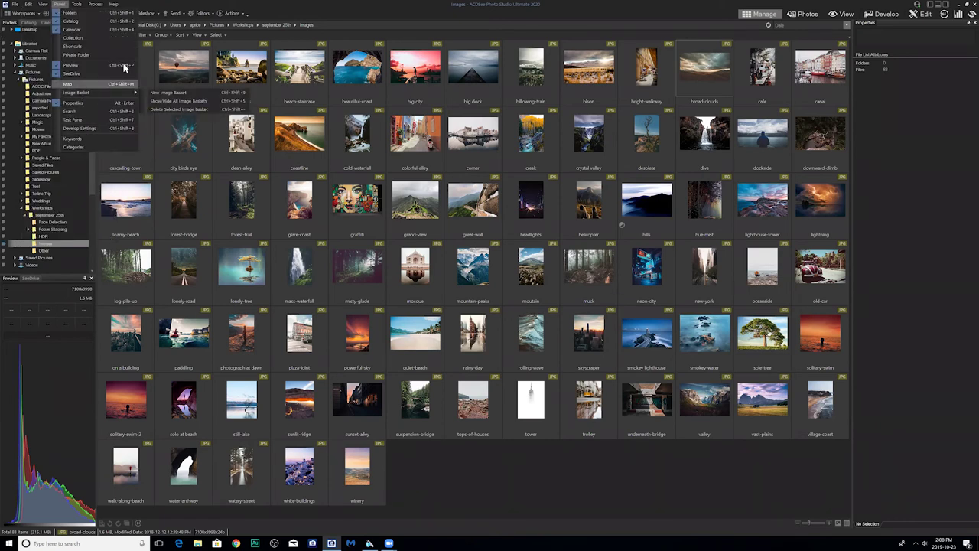
{"action": "mouse_move", "coordinate": [99, 93]}
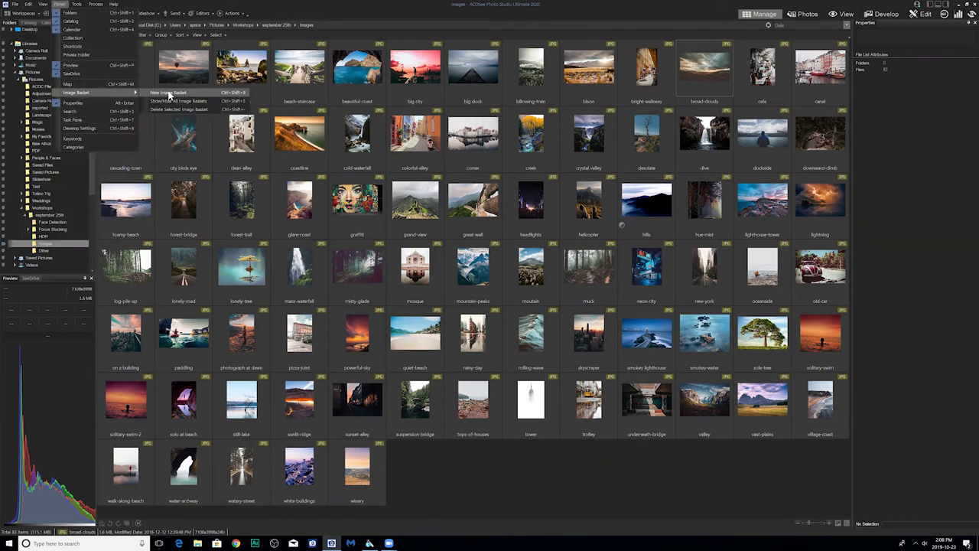
{"action": "left_click", "coordinate": [169, 95]}
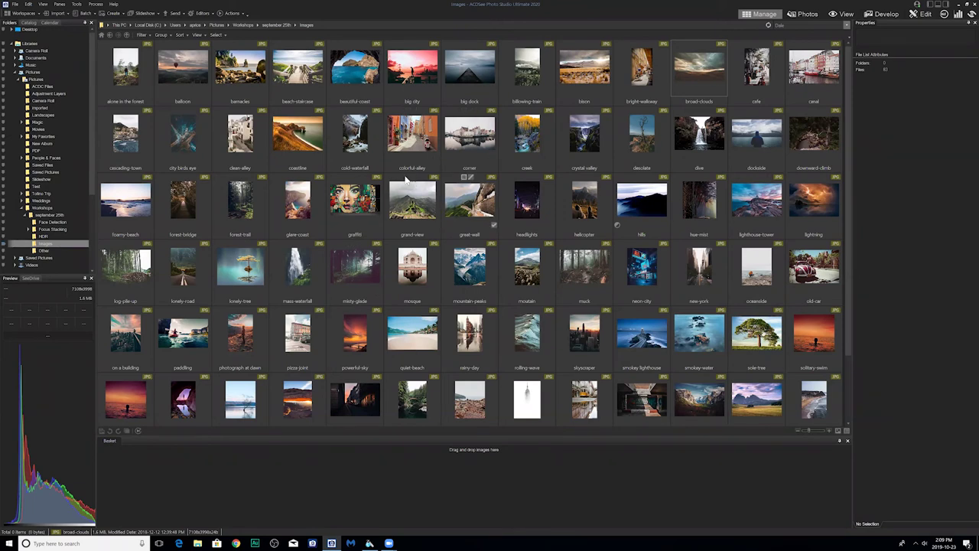
Step: Add big city and DSC07639 from the HDR folder to the basket
{"action": "left_click", "coordinate": [417, 66]}
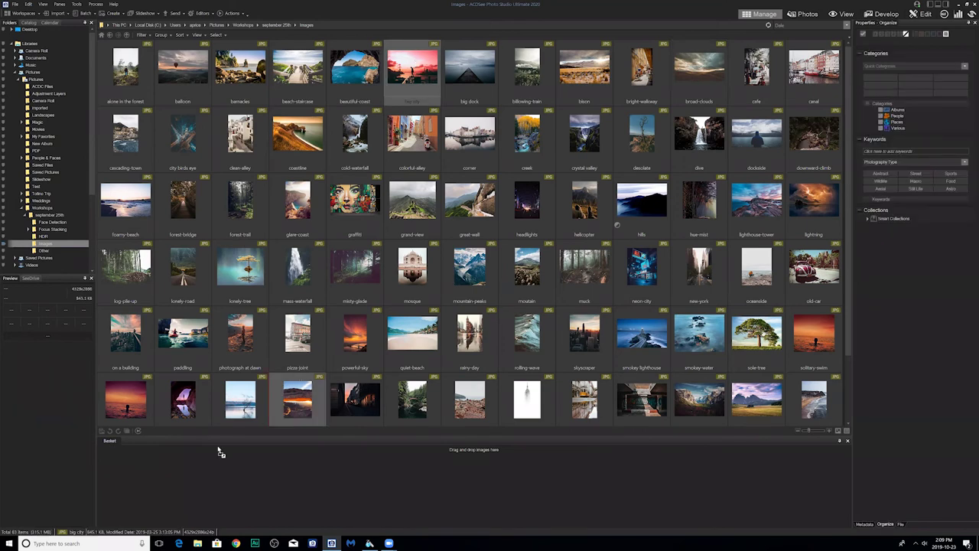
{"action": "left_click_drag", "start_coordinate": [206, 469], "coordinate": [206, 469]}
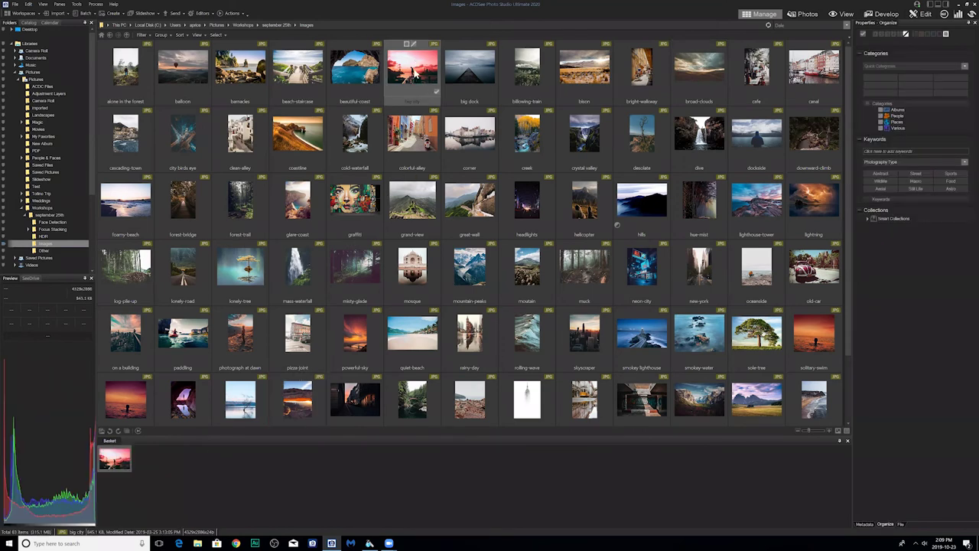
{"action": "left_click", "coordinate": [111, 35]}
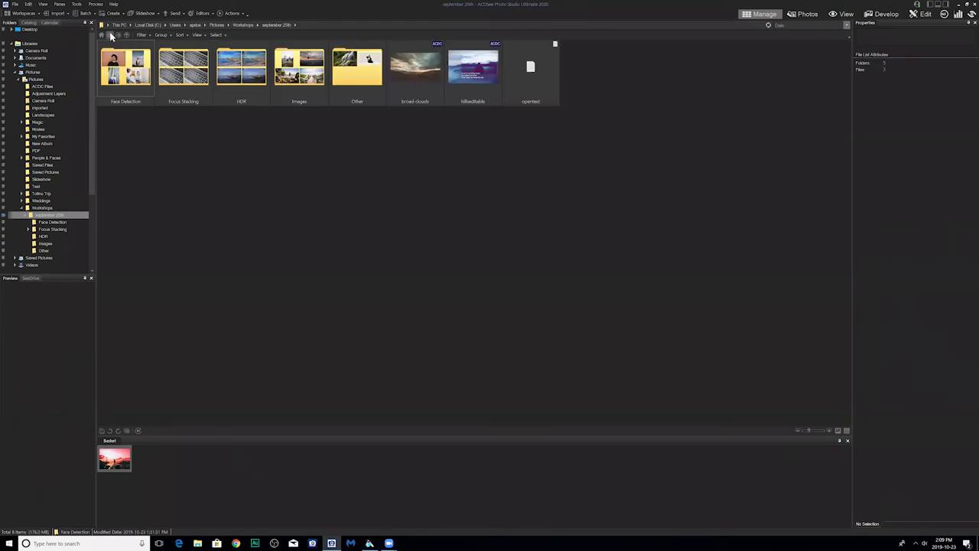
{"action": "left_click", "coordinate": [247, 69]}
{"action": "double_click", "coordinate": [247, 69]}
{"action": "left_click", "coordinate": [331, 85]}
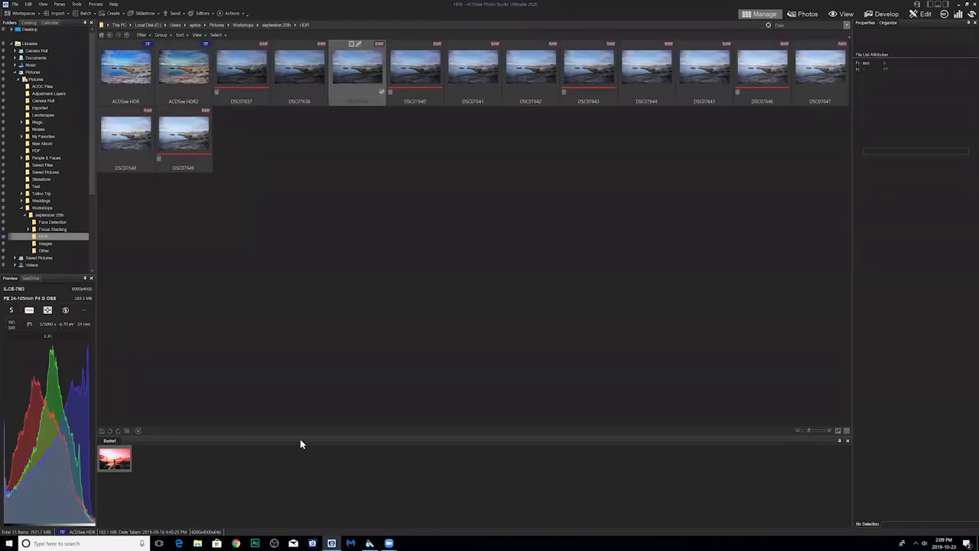
{"action": "left_click_drag", "start_coordinate": [185, 476], "coordinate": [185, 474]}
Step: Add the brooke-2 portrait from the Face Detection folder to the basket
{"action": "left_click", "coordinate": [108, 34]}
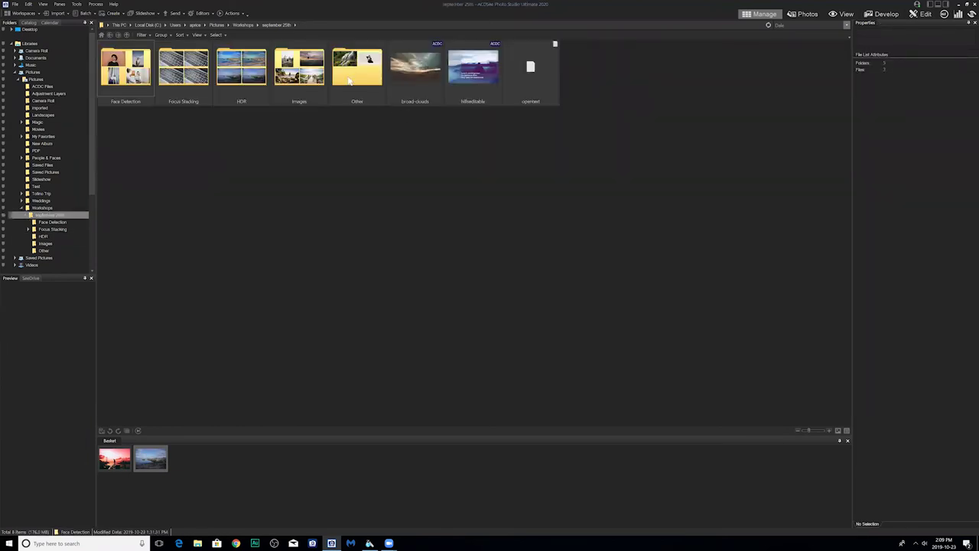
{"action": "double_click", "coordinate": [361, 69]}
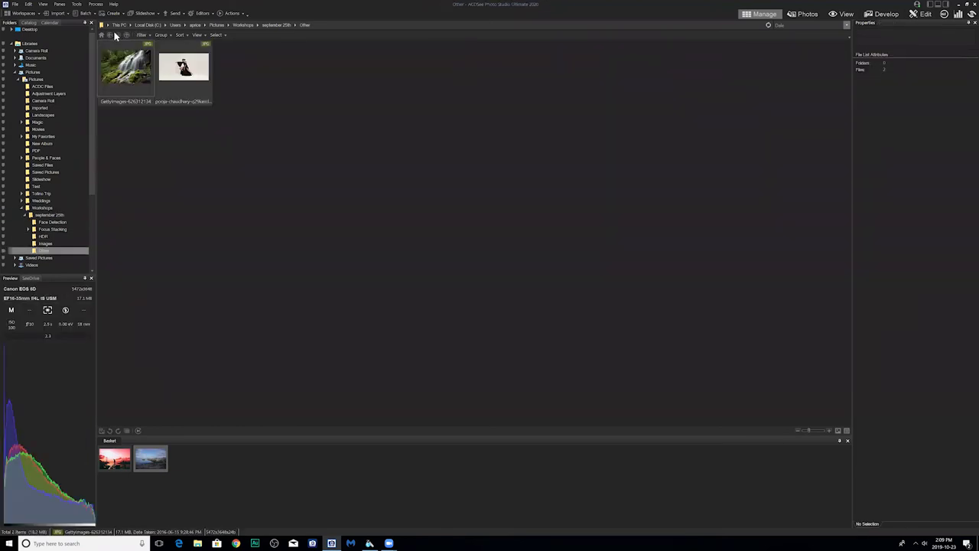
{"action": "left_click", "coordinate": [109, 35]}
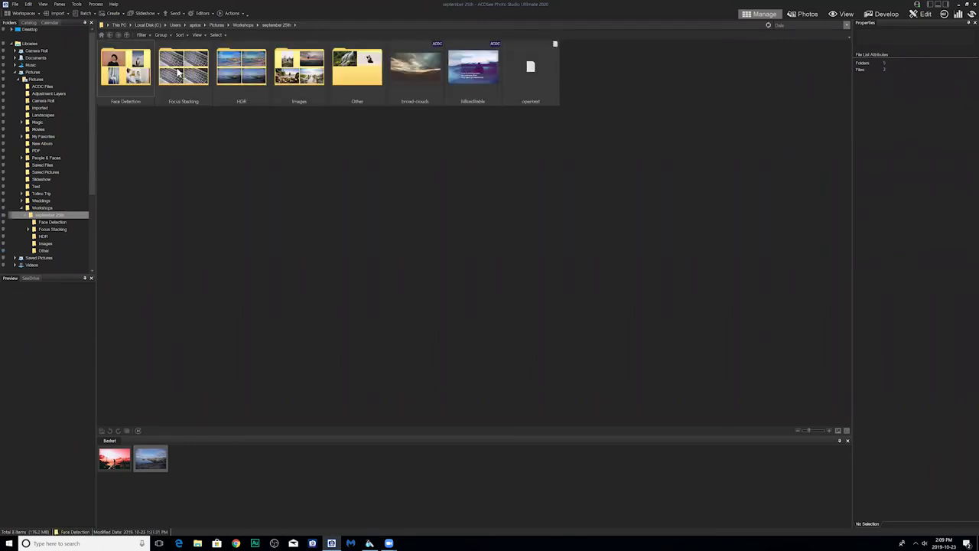
{"action": "double_click", "coordinate": [153, 77]}
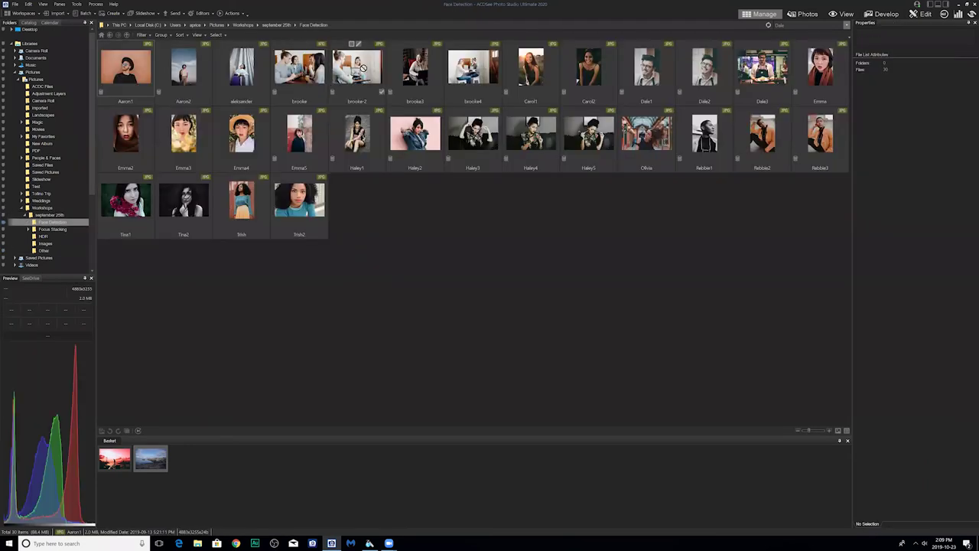
{"action": "left_click_drag", "start_coordinate": [241, 481], "coordinate": [300, 478]}
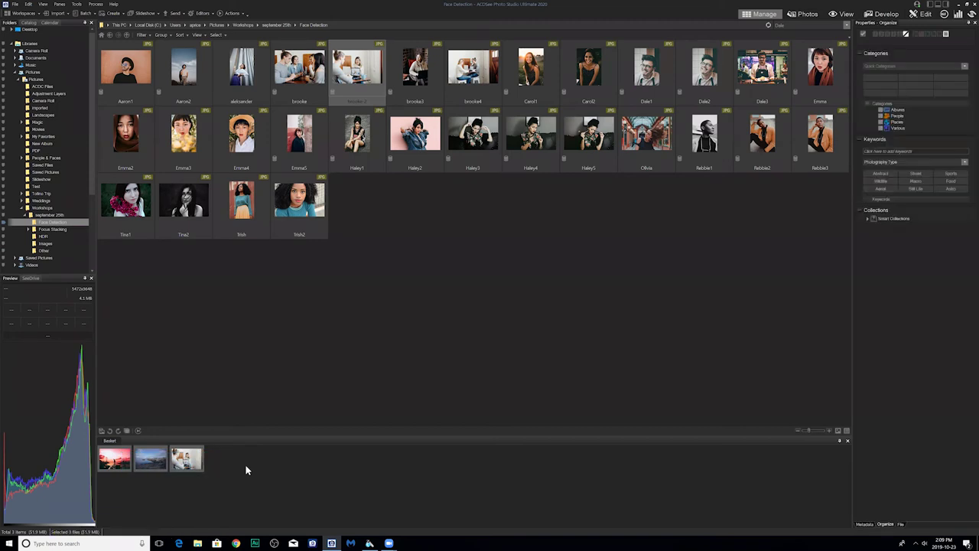
Step: Open big city from the basket in Edit mode, then go back to Manage
{"action": "left_click", "coordinate": [114, 459]}
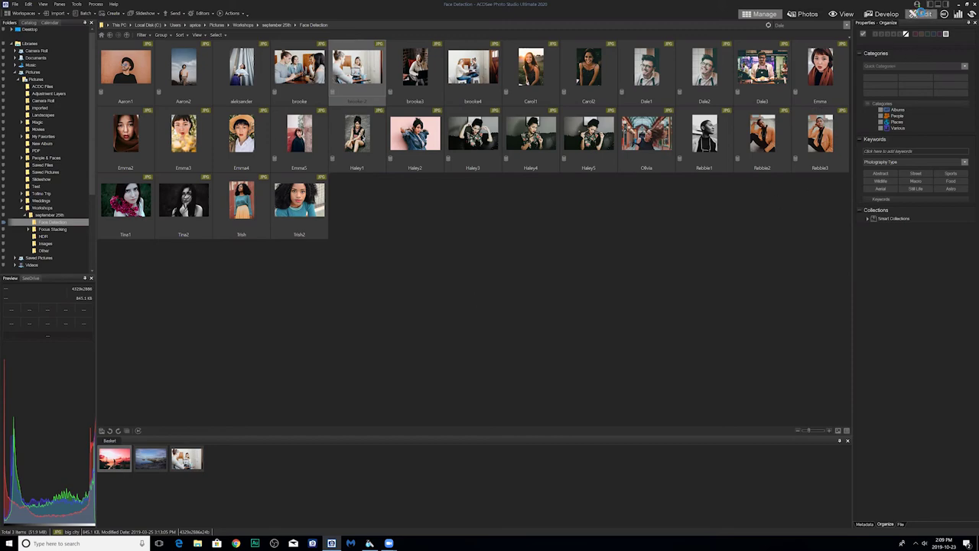
{"action": "left_click", "coordinate": [916, 12]}
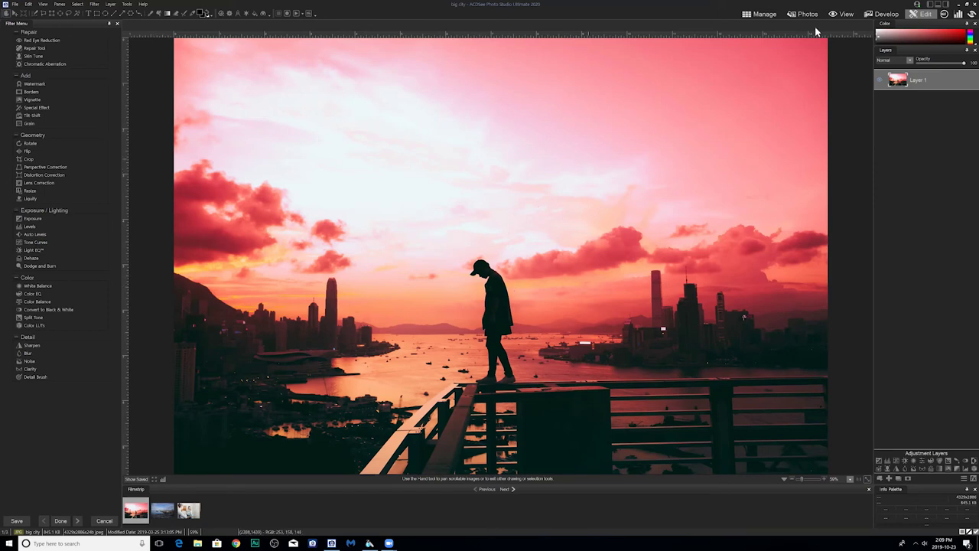
{"action": "left_click", "coordinate": [764, 15]}
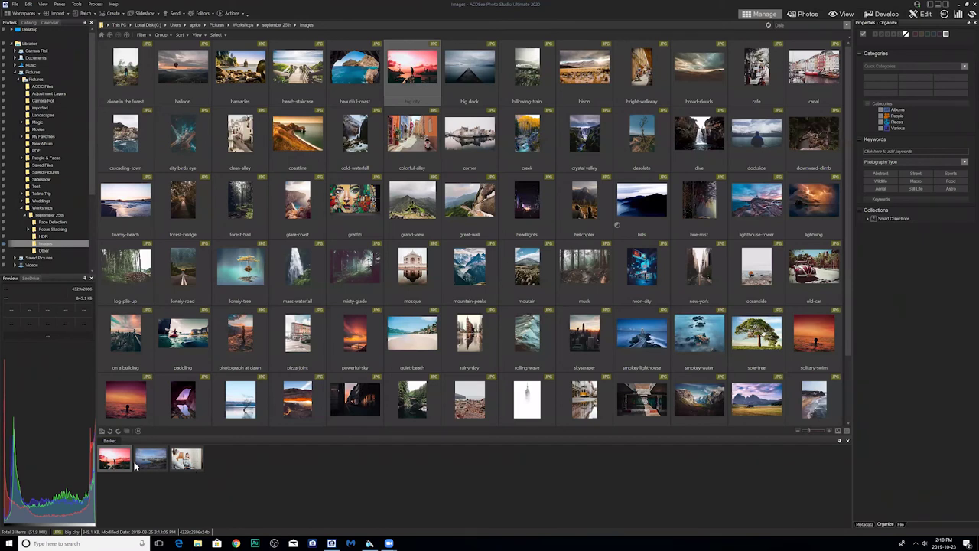
{"action": "left_click", "coordinate": [233, 471]}
{"action": "left_click", "coordinate": [422, 73]}
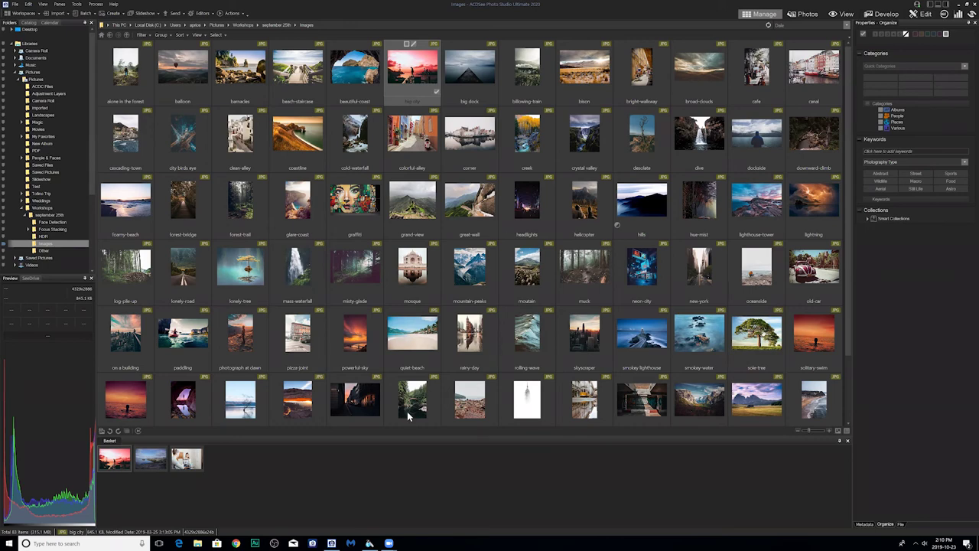
{"action": "left_click", "coordinate": [408, 471]}
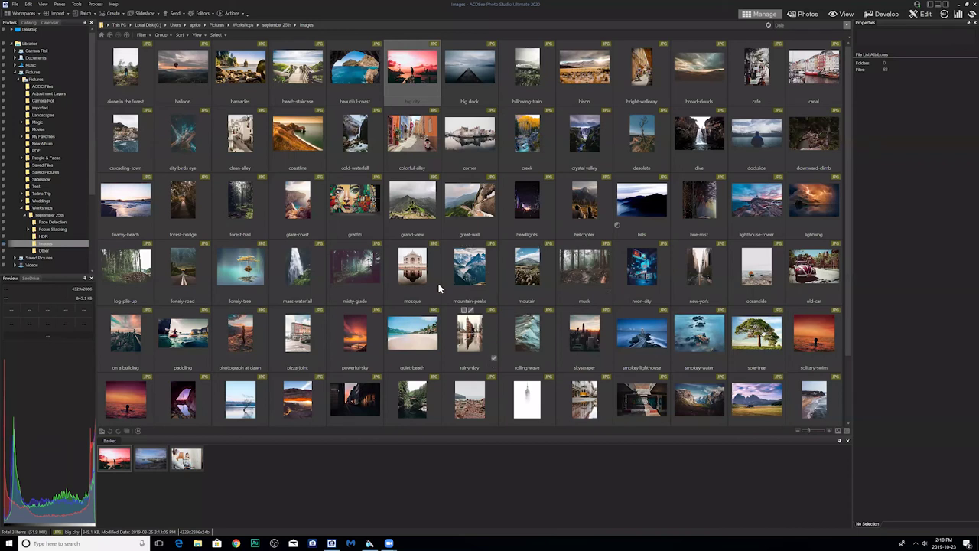
Step: Create a new empty image basket, Basket 1, from the Panes menu
{"action": "left_click", "coordinate": [65, 8]}
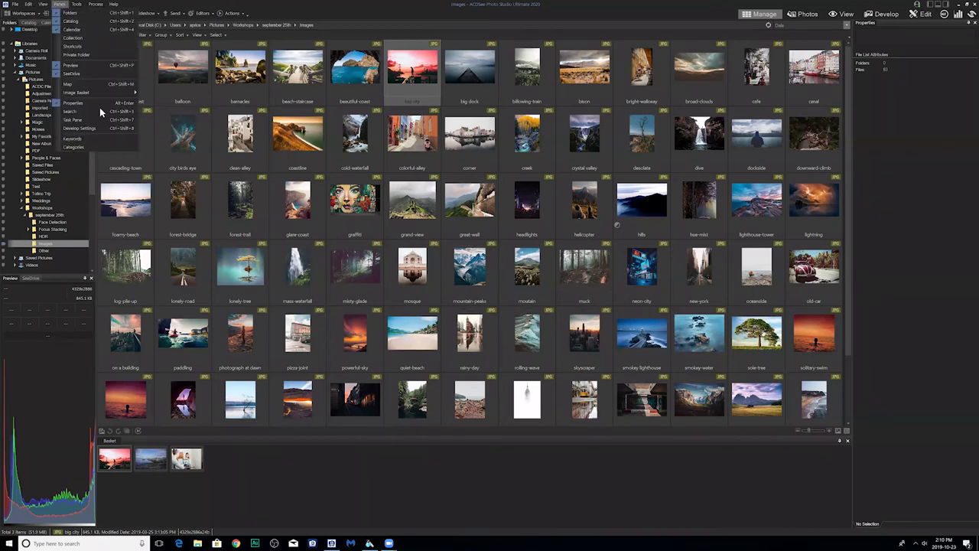
{"action": "mouse_move", "coordinate": [115, 93]}
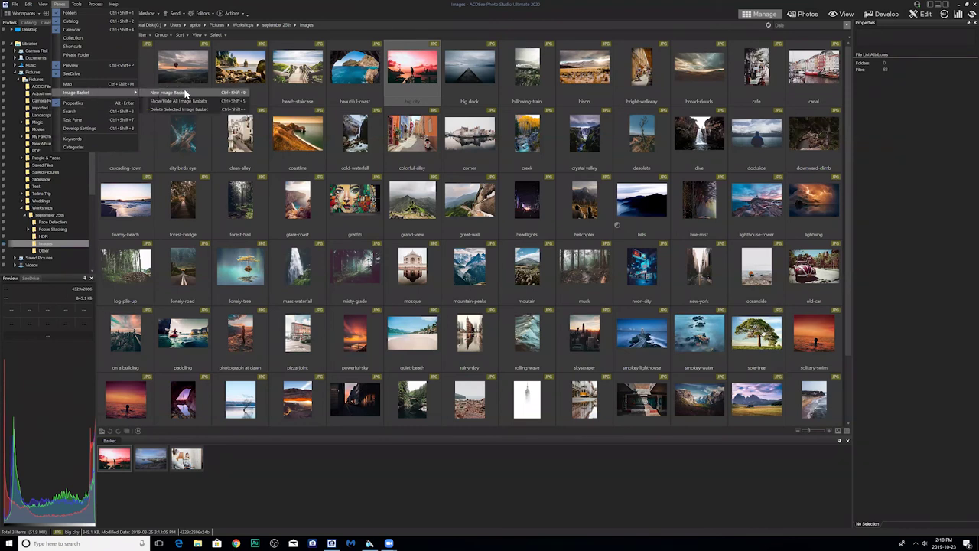
{"action": "left_click", "coordinate": [184, 93]}
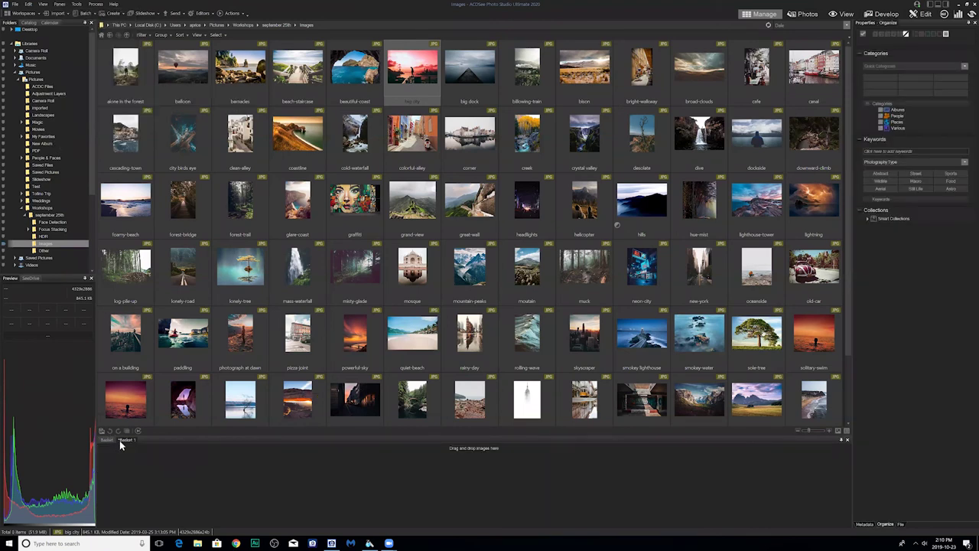
Step: Select beautiful-coast, desolate, hills, mountain-peaks, mountain, neon-city, smokey lighthouse and smokey-water
{"action": "left_click", "coordinate": [347, 76]}
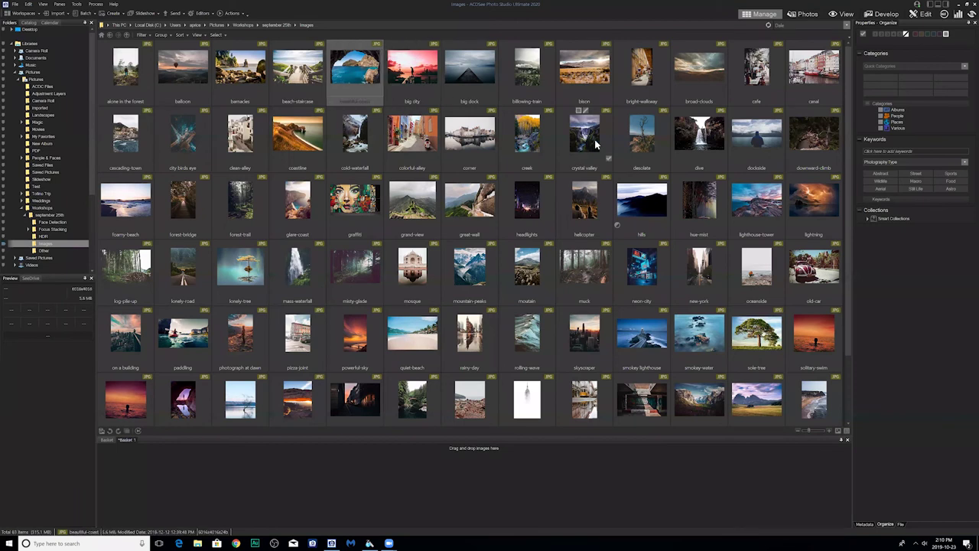
{"action": "left_click", "coordinate": [620, 146], "text": "ctrl"}
{"action": "left_click", "coordinate": [651, 210], "text": "ctrl"}
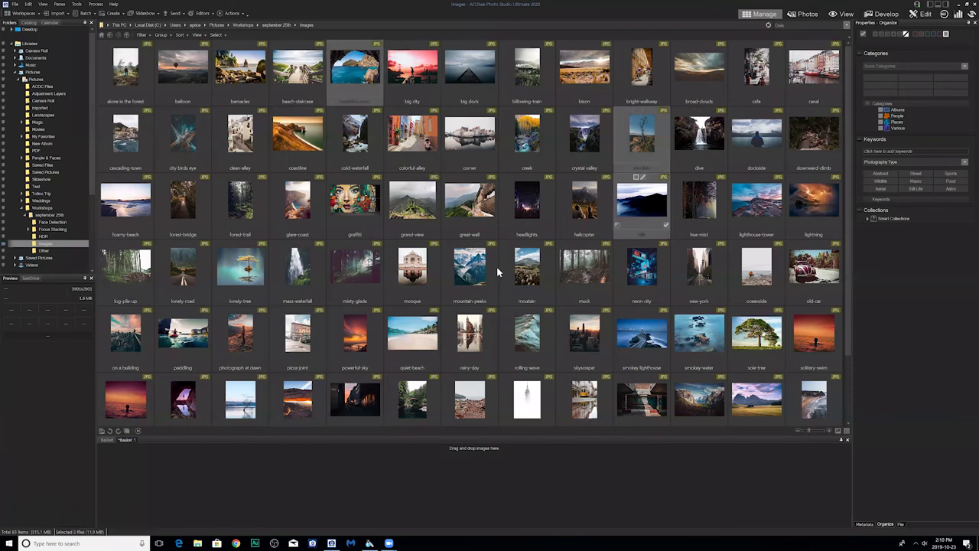
{"action": "left_click", "coordinate": [499, 272], "text": "ctrl"}
{"action": "left_click", "coordinate": [526, 266], "text": "ctrl"}
{"action": "left_click", "coordinate": [642, 268], "text": "ctrl"}
{"action": "left_click", "coordinate": [642, 336], "text": "ctrl"}
{"action": "left_click", "coordinate": [694, 344], "text": "ctrl"}
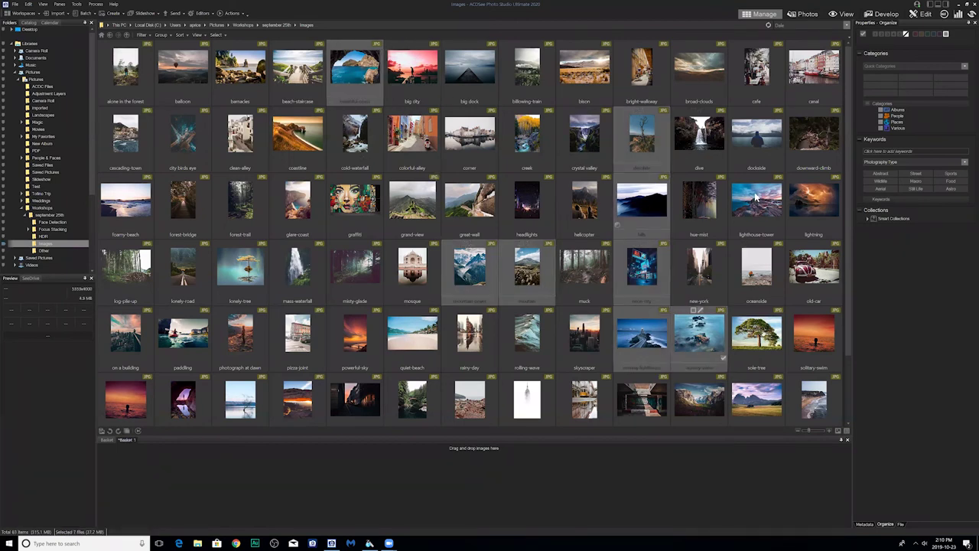
Step: Add lighthouse-tower, dockside, lonely-tree, city birds eye and foamy-beach, and drag all thirteen into Basket 1
{"action": "left_click", "coordinate": [757, 198], "text": "ctrl"}
{"action": "left_click", "coordinate": [761, 134], "text": "ctrl"}
{"action": "left_click", "coordinate": [252, 269], "text": "ctrl"}
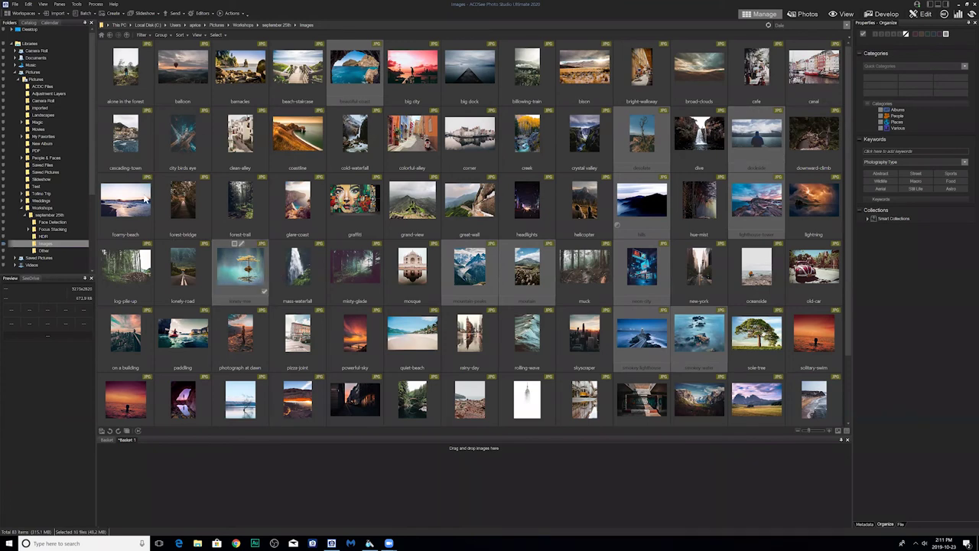
{"action": "left_click", "coordinate": [185, 137], "text": "ctrl"}
{"action": "left_click", "coordinate": [125, 201], "text": "ctrl"}
{"action": "left_click_drag", "start_coordinate": [125, 201], "coordinate": [287, 468]}
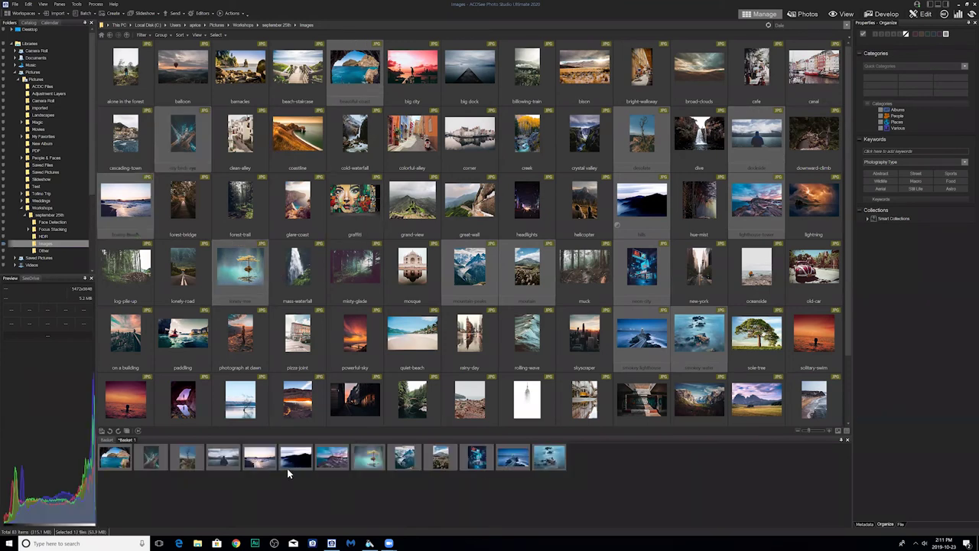
{"action": "left_click", "coordinate": [312, 485]}
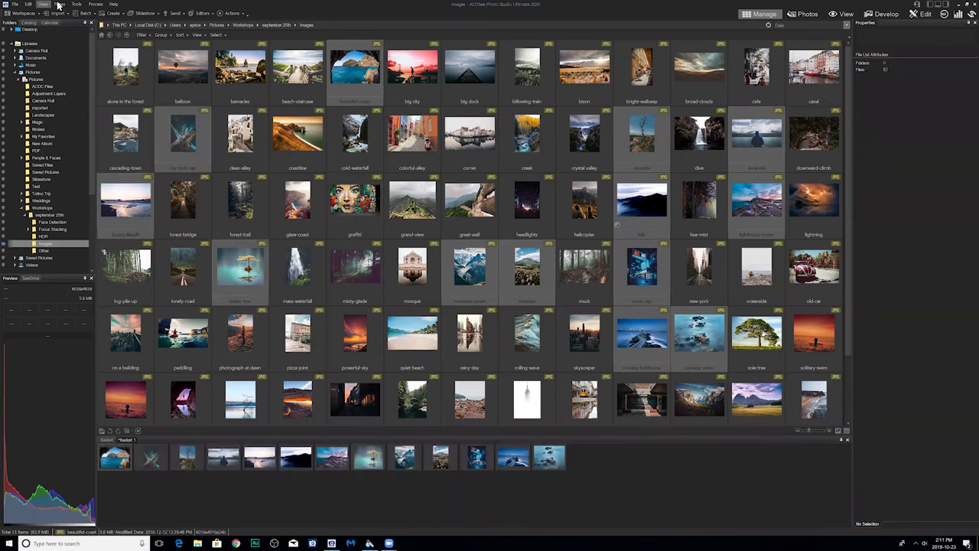
Step: Create a new image basket, Basket 2, and move Basket 1 into its own pane
{"action": "left_click", "coordinate": [42, 4]}
{"action": "left_click", "coordinate": [77, 4]}
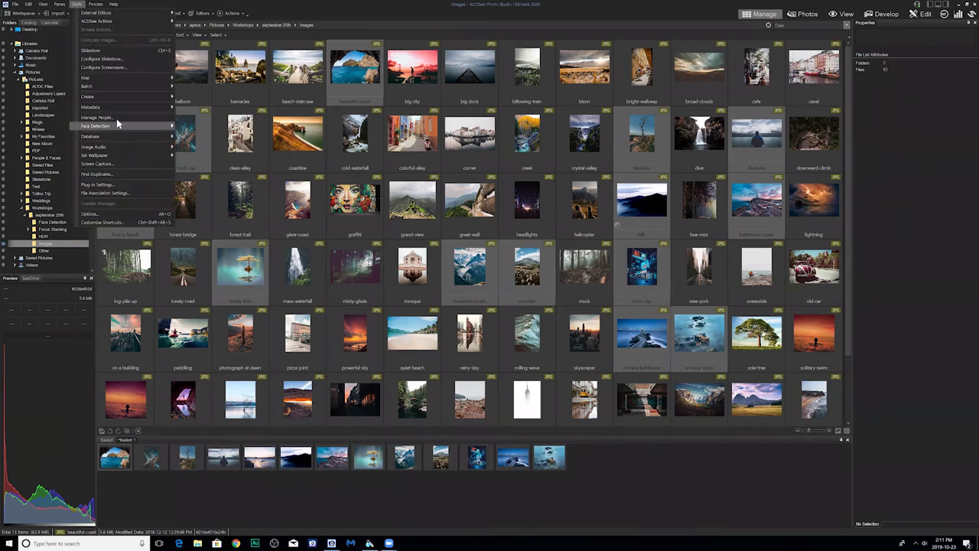
{"action": "mouse_move", "coordinate": [59, 4]}
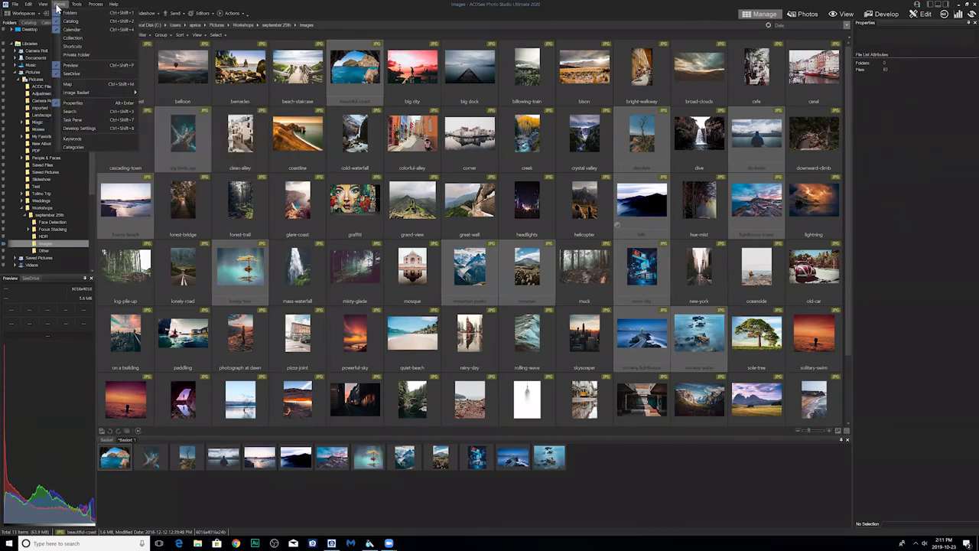
{"action": "mouse_move", "coordinate": [121, 93]}
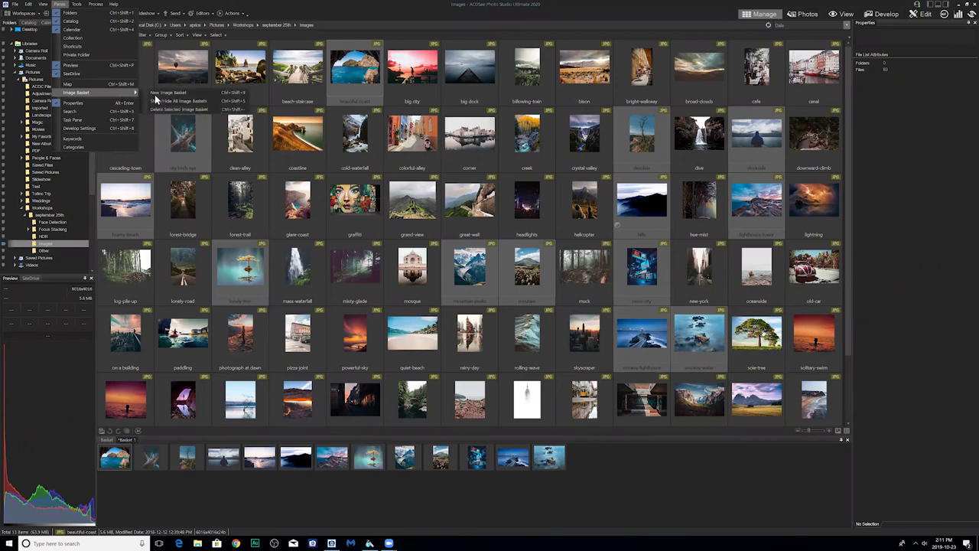
{"action": "left_click", "coordinate": [160, 94]}
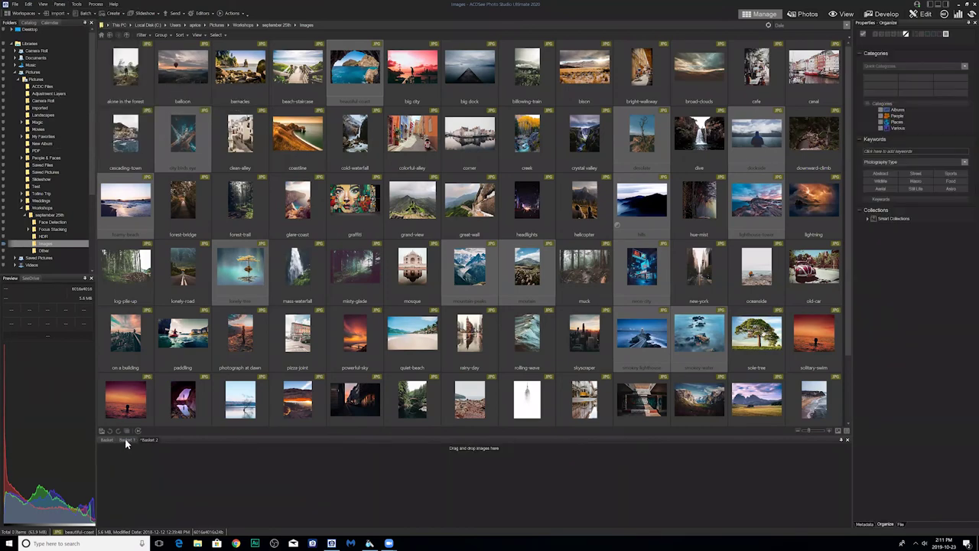
{"action": "left_click_drag", "start_coordinate": [131, 449], "coordinate": [470, 494]}
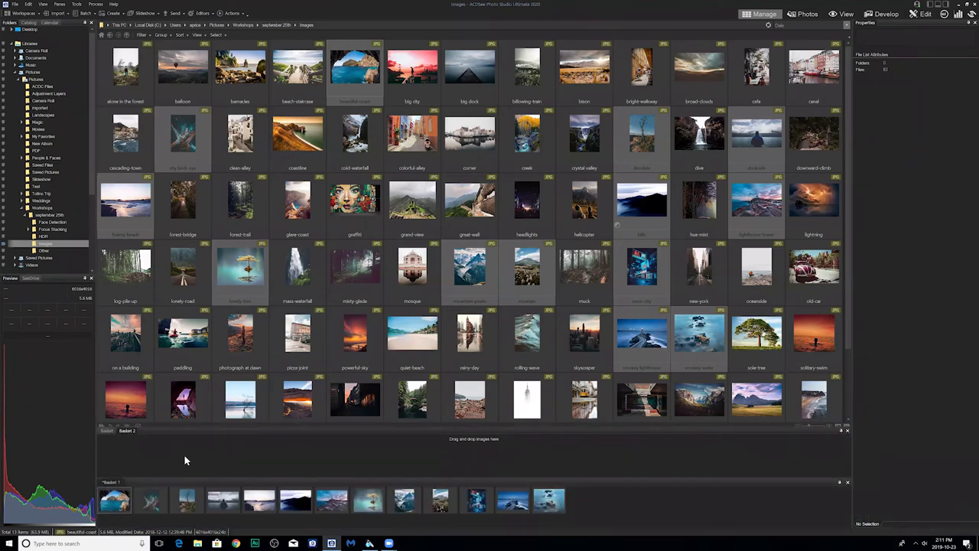
Step: Put eight photos into Basket 2, including big city, colorful-alley, powerful-sky, solitary-swim and lightning
{"action": "left_click", "coordinate": [417, 67]}
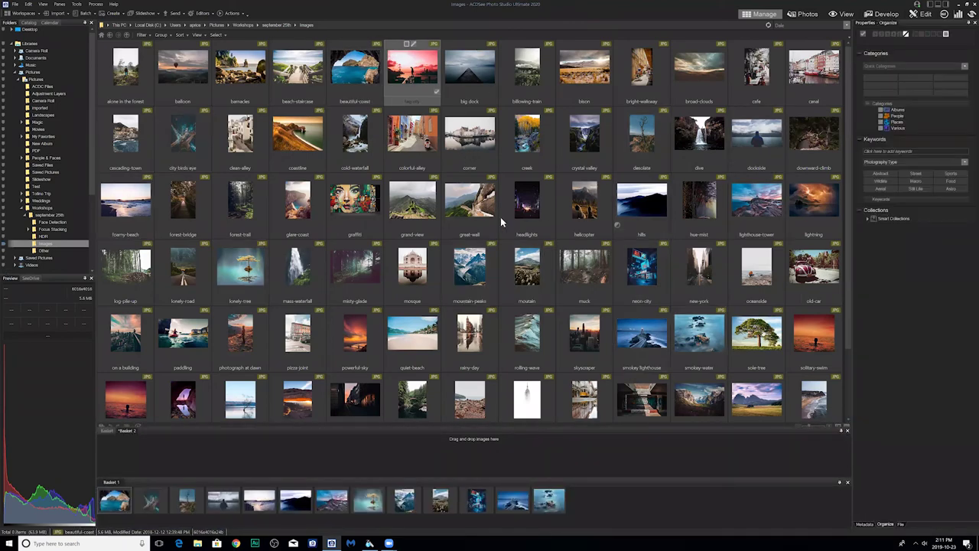
{"action": "left_click", "coordinate": [419, 141], "text": "ctrl"}
{"action": "left_click", "coordinate": [125, 397], "text": "ctrl"}
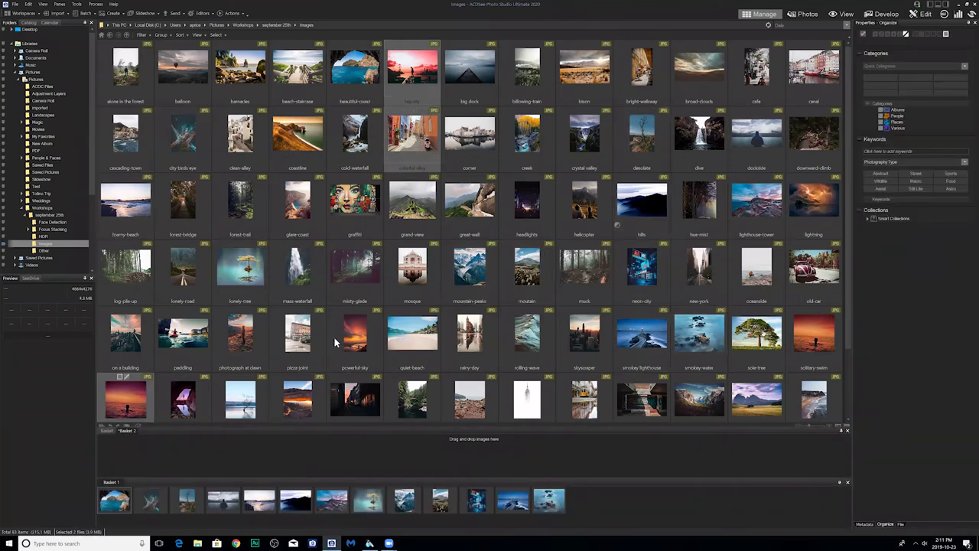
{"action": "left_click", "coordinate": [336, 337], "text": "ctrl"}
{"action": "left_click", "coordinate": [297, 406], "text": "ctrl"}
{"action": "left_click", "coordinate": [336, 410], "text": "ctrl"}
{"action": "left_click", "coordinate": [831, 352], "text": "ctrl"}
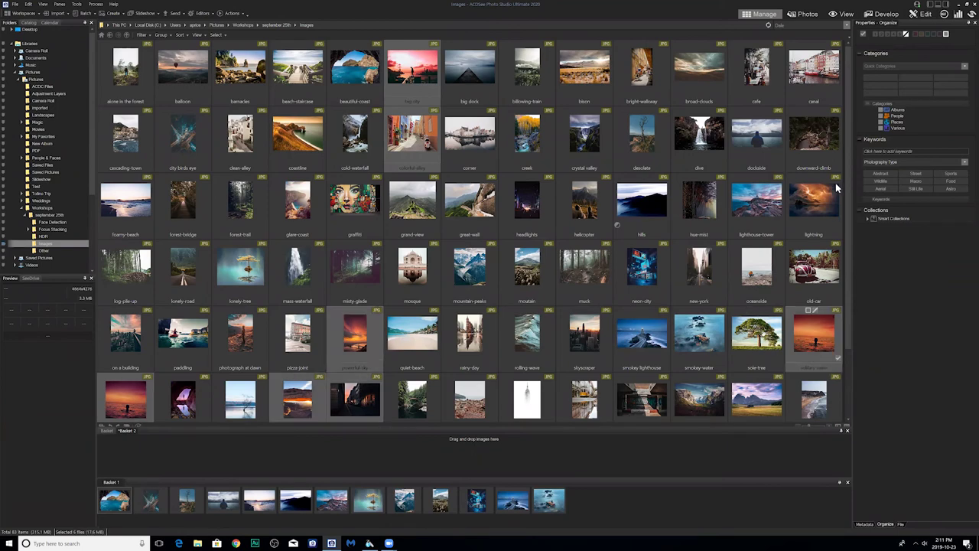
{"action": "left_click", "coordinate": [825, 194], "text": "ctrl"}
{"action": "scroll", "coordinate": [710, 285], "scroll_direction": "down", "scroll_amount": 1}
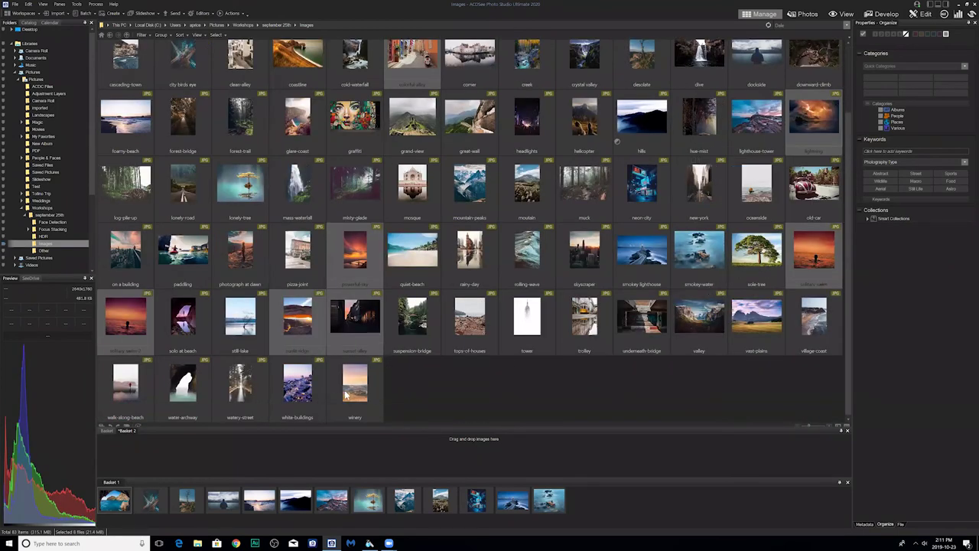
{"action": "left_click_drag", "start_coordinate": [253, 434], "coordinate": [229, 447]}
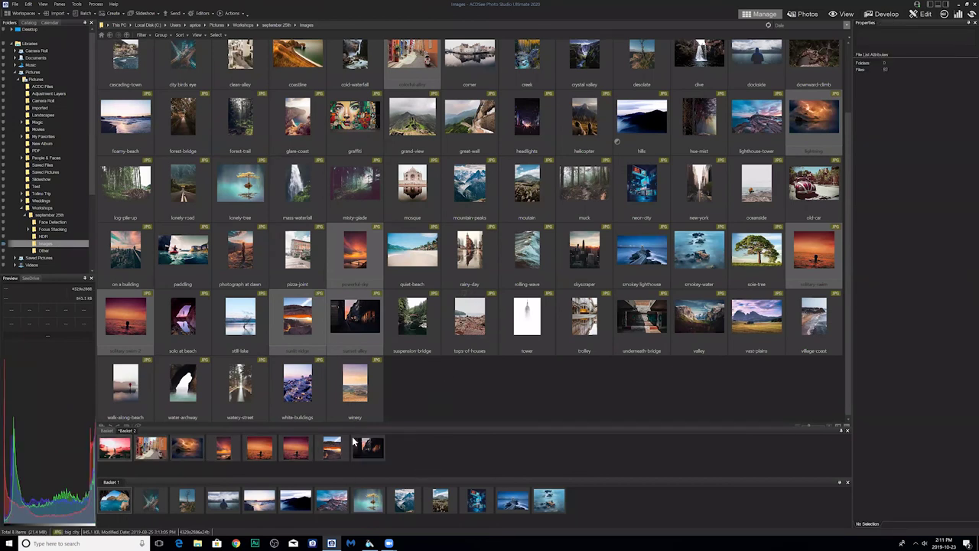
{"action": "left_click", "coordinate": [112, 451]}
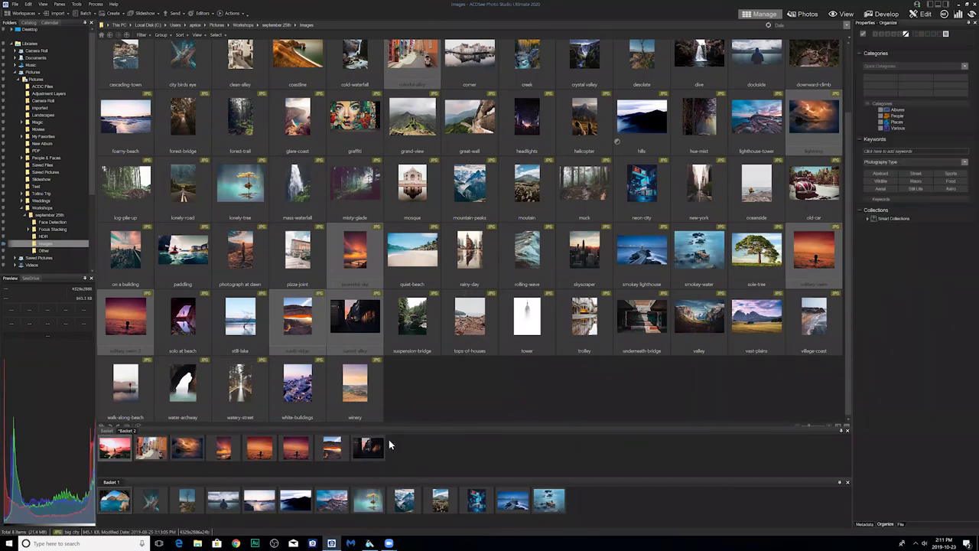
{"action": "left_click", "coordinate": [416, 454]}
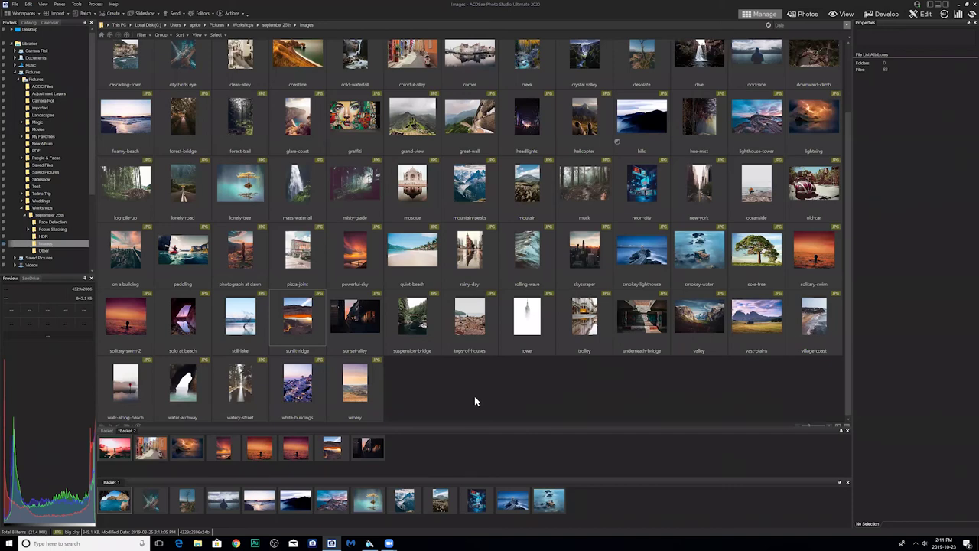
{"action": "scroll", "coordinate": [568, 304], "scroll_direction": "up", "scroll_amount": 2}
{"action": "scroll", "coordinate": [568, 304], "scroll_direction": "down", "scroll_amount": 2}
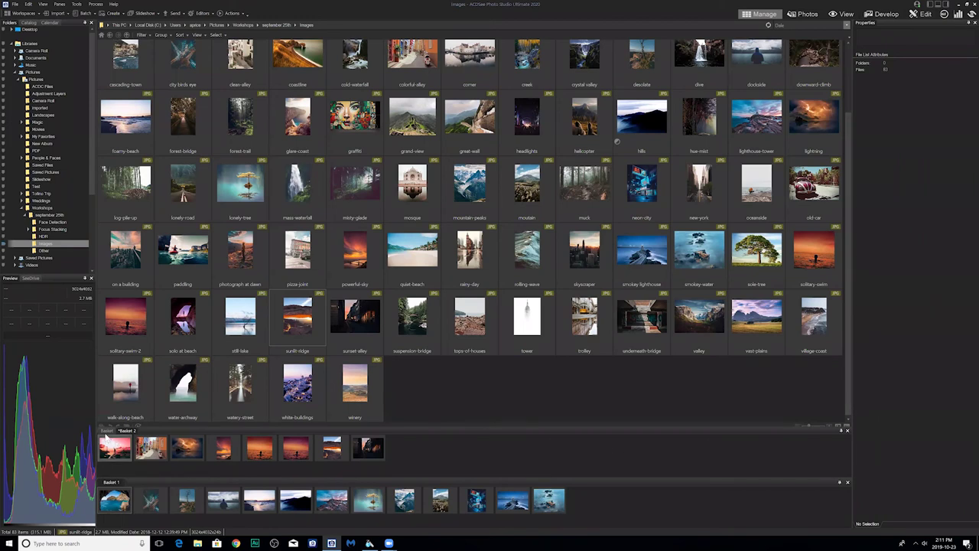
{"action": "left_click", "coordinate": [107, 439]}
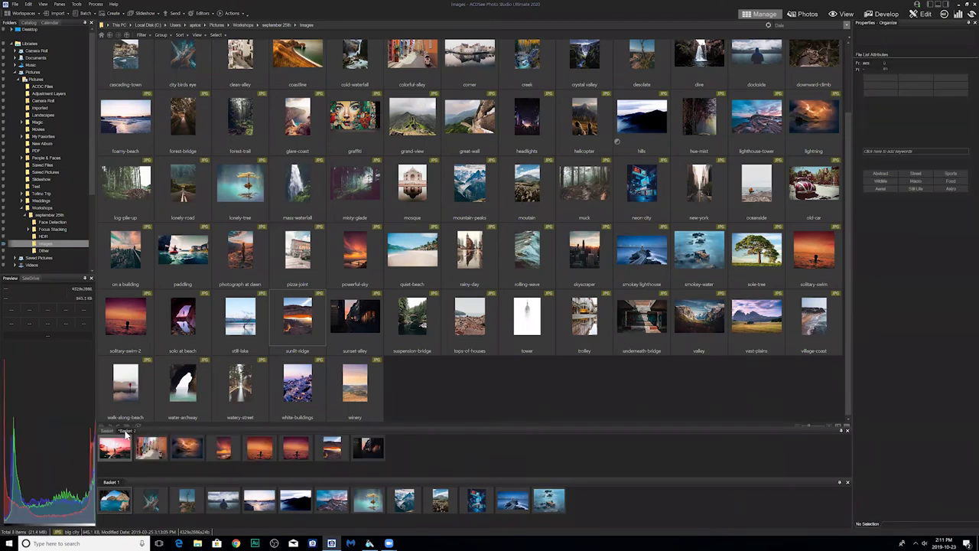
{"action": "left_click", "coordinate": [453, 440]}
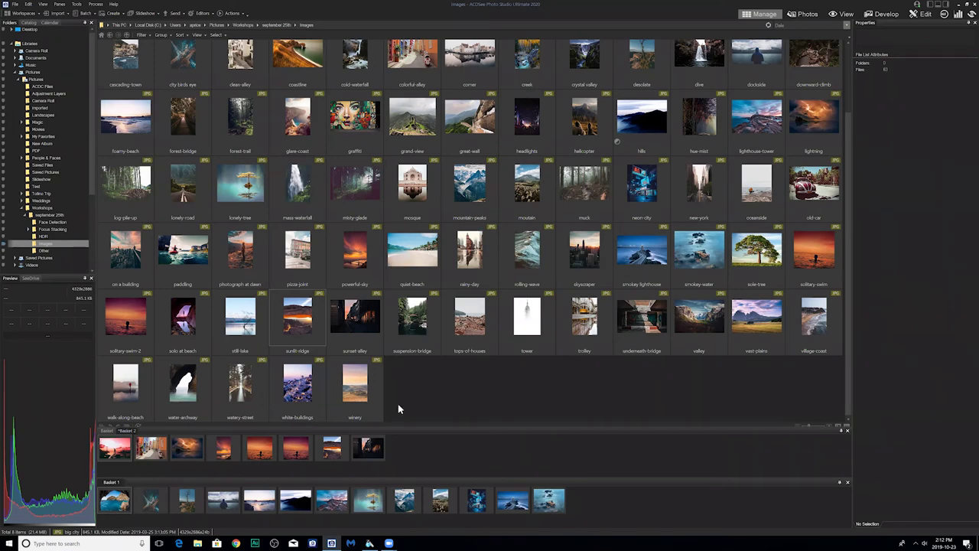
{"action": "scroll", "coordinate": [433, 176], "scroll_direction": "up", "scroll_amount": 1}
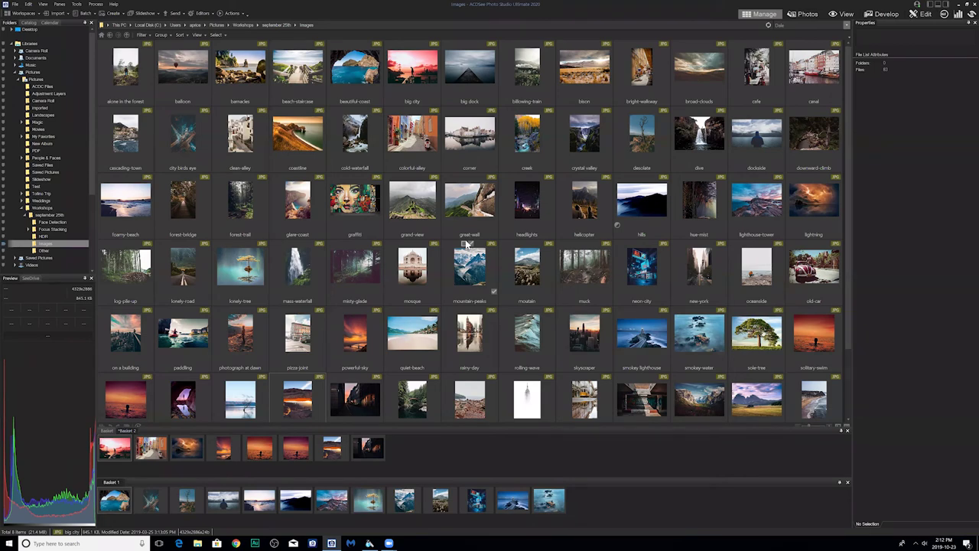
Step: Move colorful-alley, misty-glade, mountain, neon-city, oceanside and rainy-day together at rainy-day's position
{"action": "left_click", "coordinate": [399, 139]}
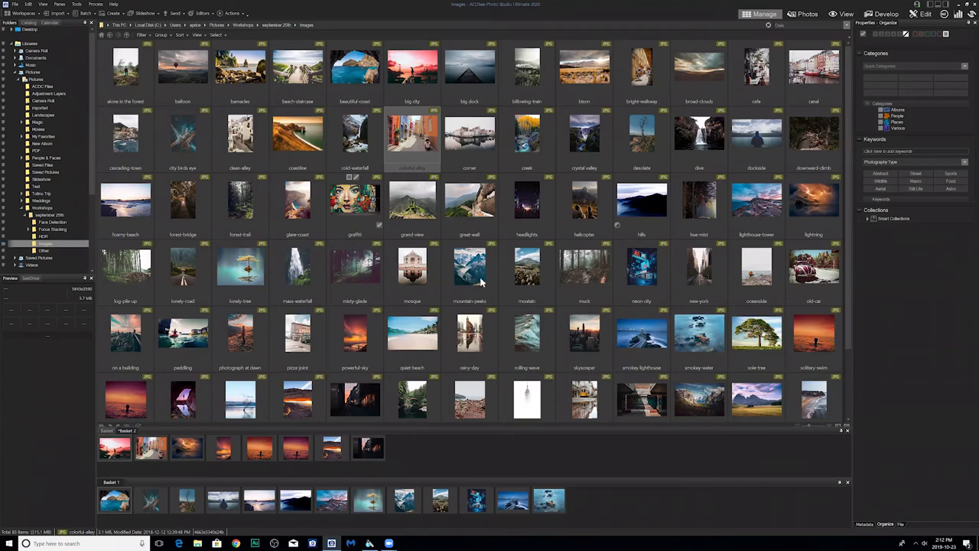
{"action": "left_click", "coordinate": [355, 267], "text": "ctrl"}
{"action": "left_click", "coordinate": [527, 266], "text": "ctrl"}
{"action": "left_click", "coordinate": [642, 266], "text": "ctrl"}
{"action": "left_click", "coordinate": [757, 266], "text": "ctrl"}
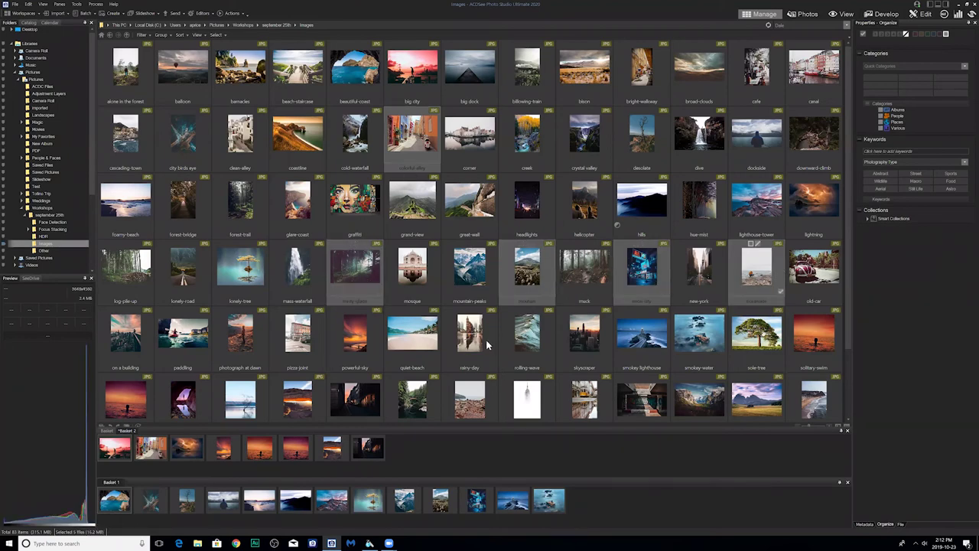
{"action": "left_click", "coordinate": [486, 342], "text": "ctrl"}
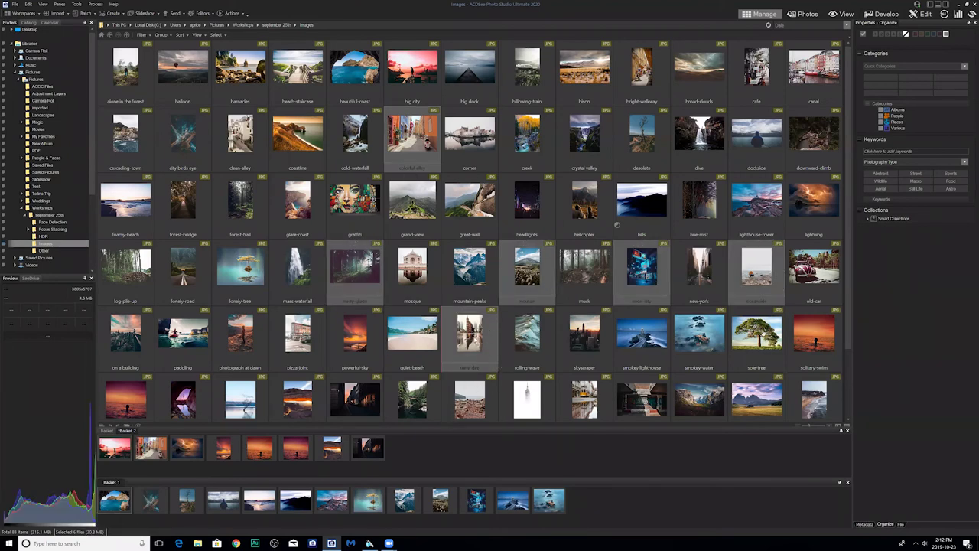
{"action": "left_click_drag", "start_coordinate": [481, 342], "coordinate": [369, 458]}
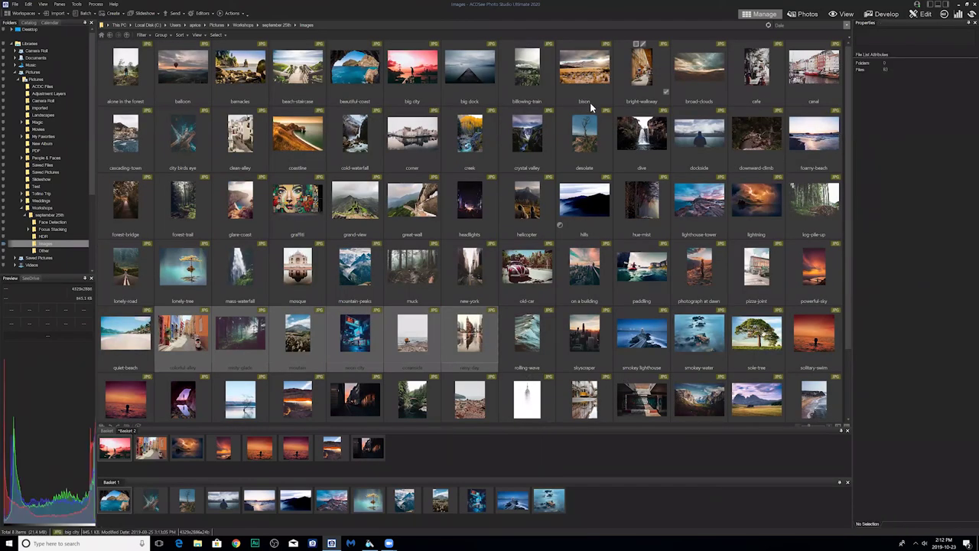
Step: Go up to september 25th, open the Other folder, and select the woman-in-black photo
{"action": "left_click", "coordinate": [111, 36]}
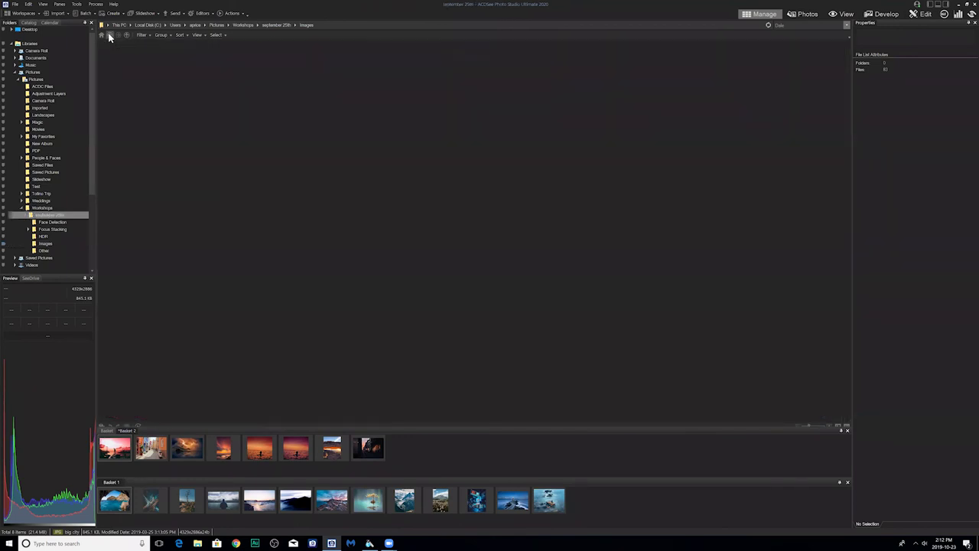
{"action": "left_click", "coordinate": [357, 70]}
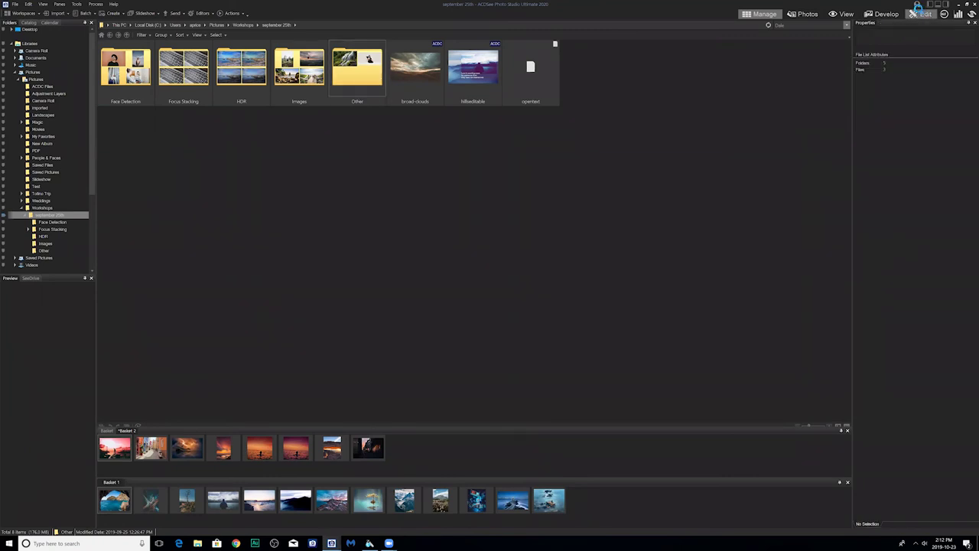
{"action": "left_click", "coordinate": [921, 12]}
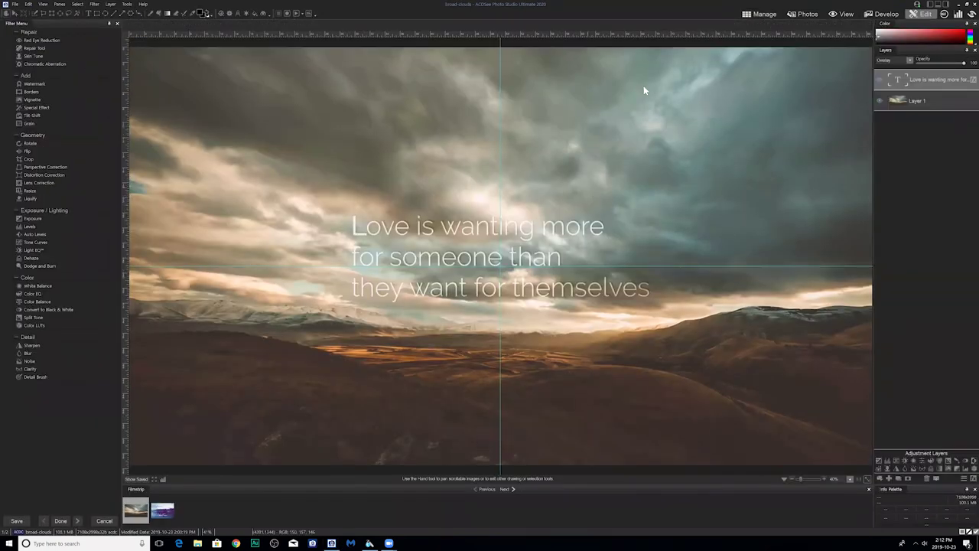
{"action": "left_click", "coordinate": [763, 14]}
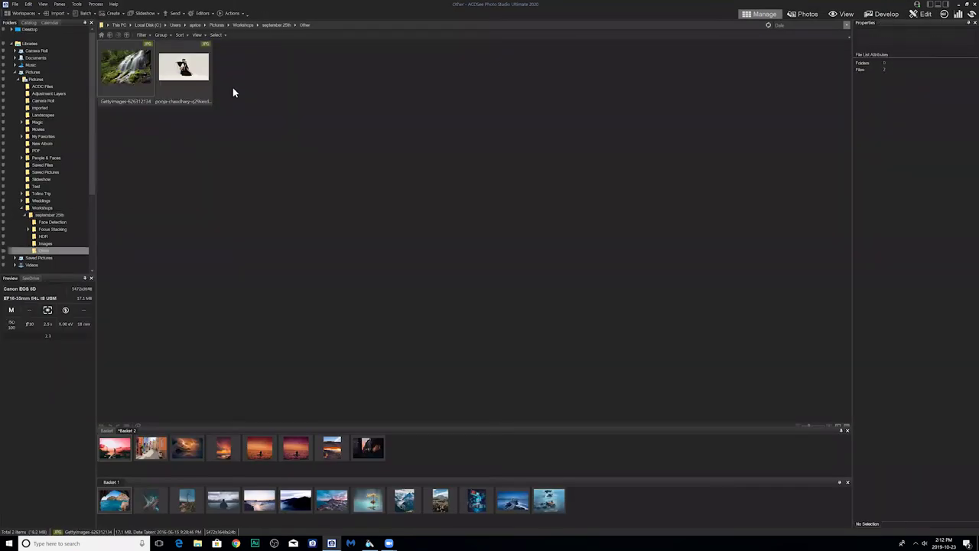
{"action": "left_click", "coordinate": [198, 77]}
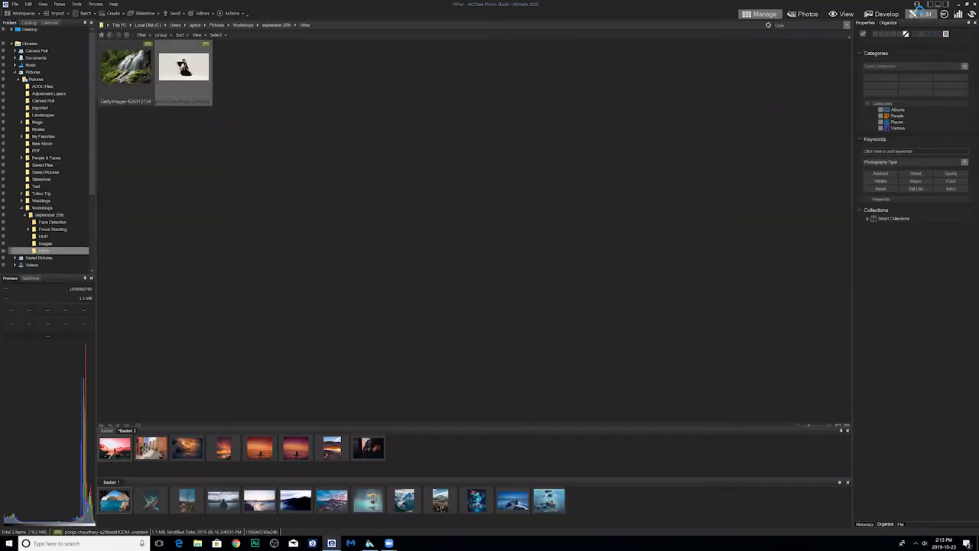
Step: Open the woman-in-black photo in Edit mode, widen the nib, and set the clone source on her head
{"action": "left_click", "coordinate": [914, 14]}
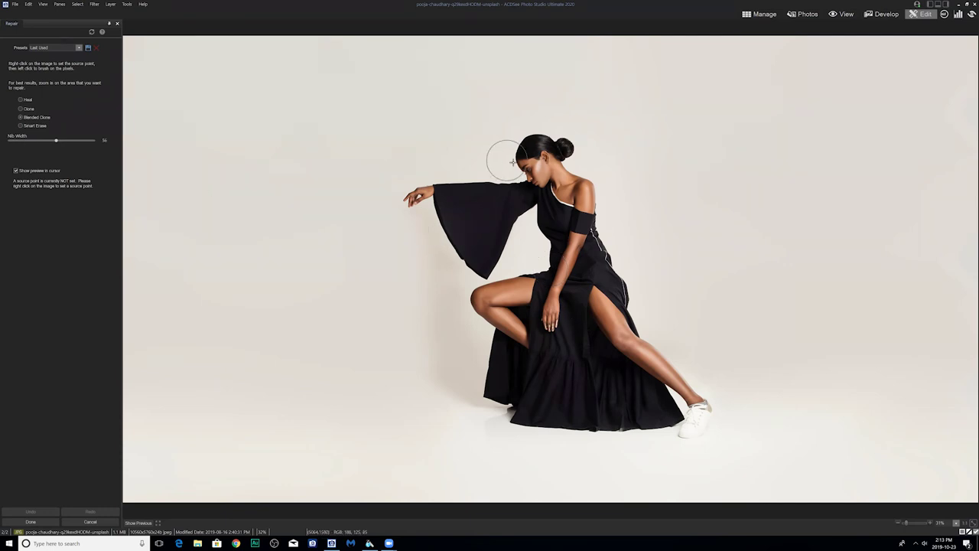
{"action": "scroll", "coordinate": [504, 167], "scroll_direction": "up", "scroll_amount": 2}
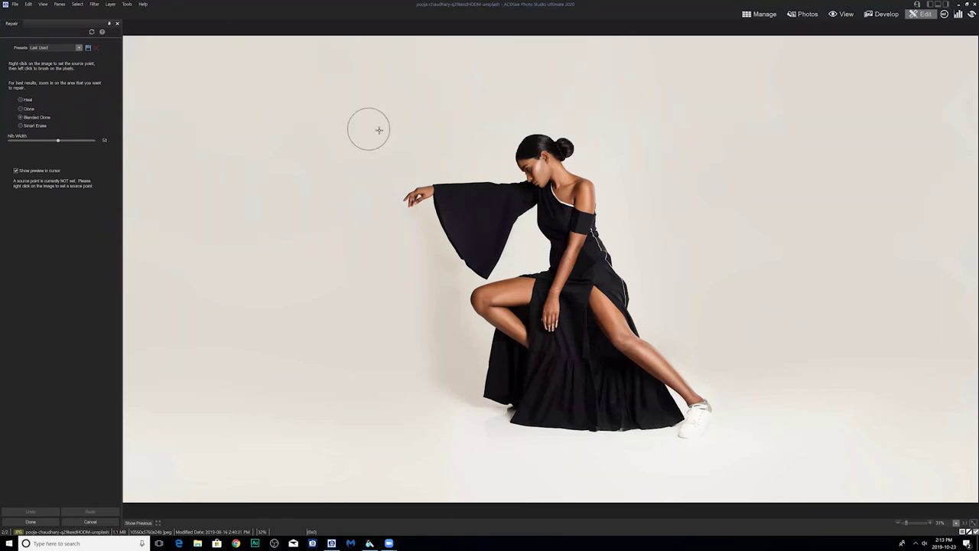
{"action": "right_click", "coordinate": [532, 148]}
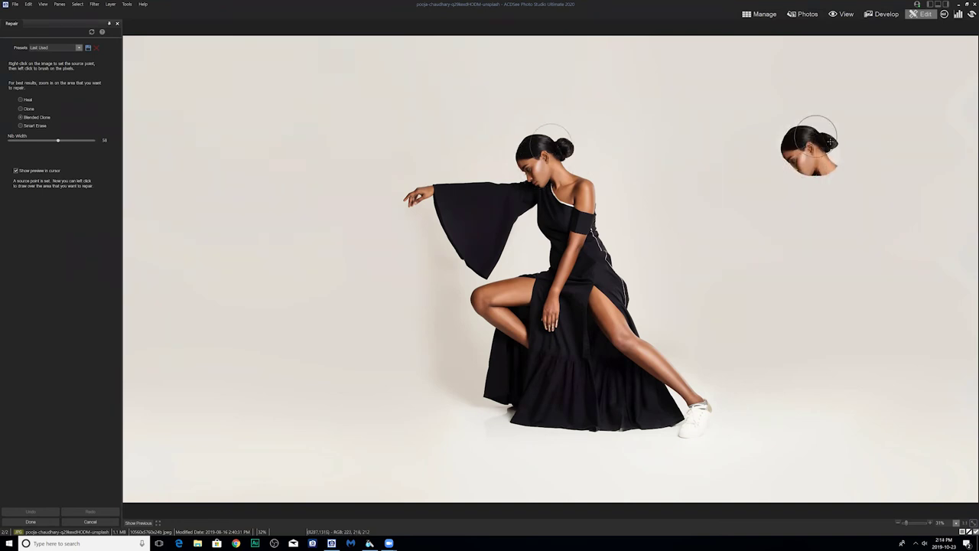
Step: Paint a blended-clone copy of the woman's head, dress and sleeve to her right, then return to Manage
{"action": "left_click_drag", "start_coordinate": [831, 141], "coordinate": [836, 157]}
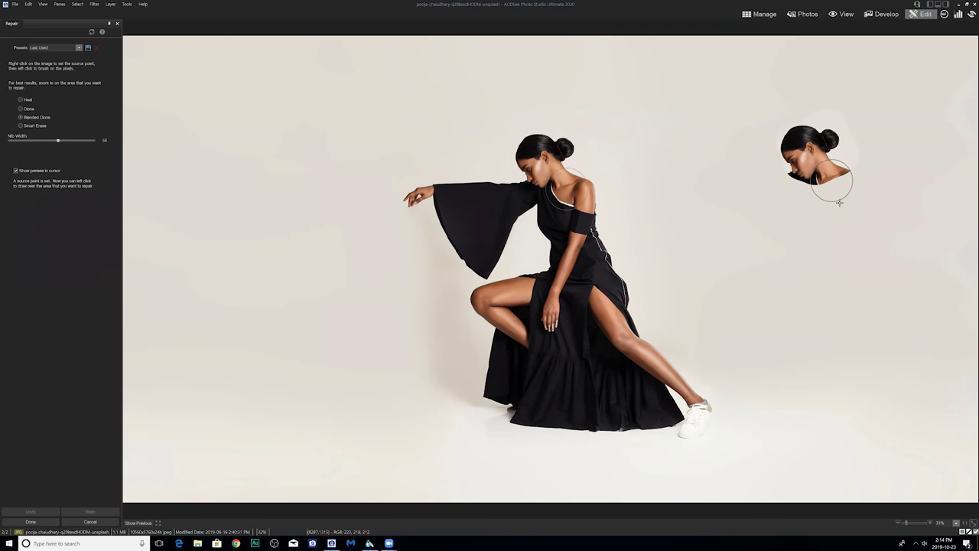
{"action": "mouse_move", "coordinate": [839, 203]}
{"action": "left_mouse_down"}
{"action": "mouse_move", "coordinate": [855, 184]}
{"action": "mouse_move", "coordinate": [856, 268]}
{"action": "mouse_move", "coordinate": [835, 244]}
{"action": "mouse_move", "coordinate": [825, 214]}
{"action": "left_mouse_up"}
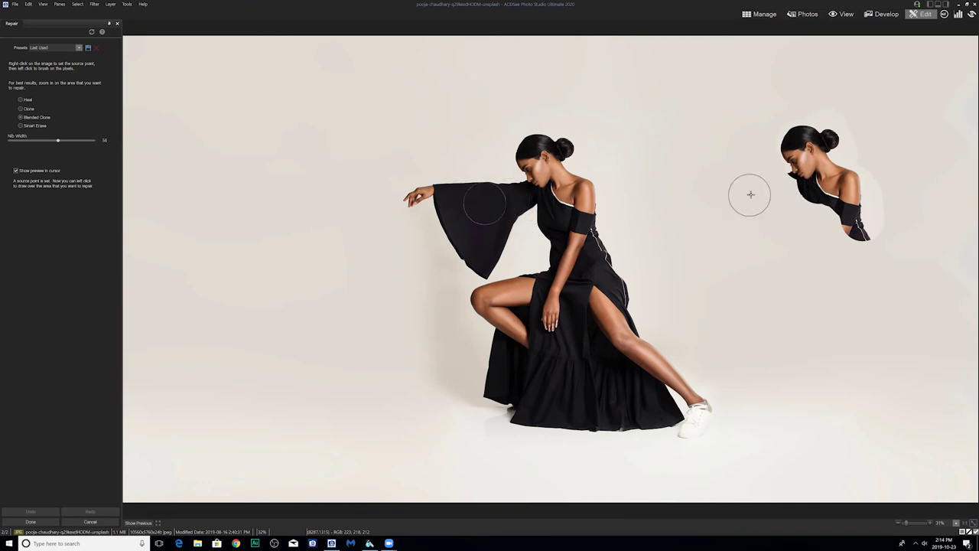
{"action": "left_click_drag", "start_coordinate": [815, 215], "coordinate": [831, 241]}
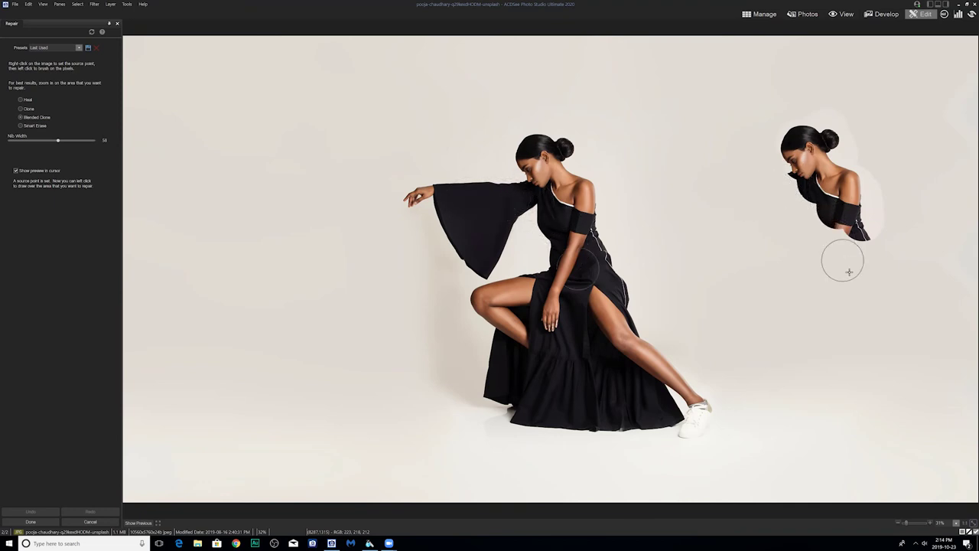
{"action": "mouse_move", "coordinate": [848, 299]}
{"action": "left_mouse_down"}
{"action": "mouse_move", "coordinate": [847, 273]}
{"action": "mouse_move", "coordinate": [877, 257]}
{"action": "left_mouse_up"}
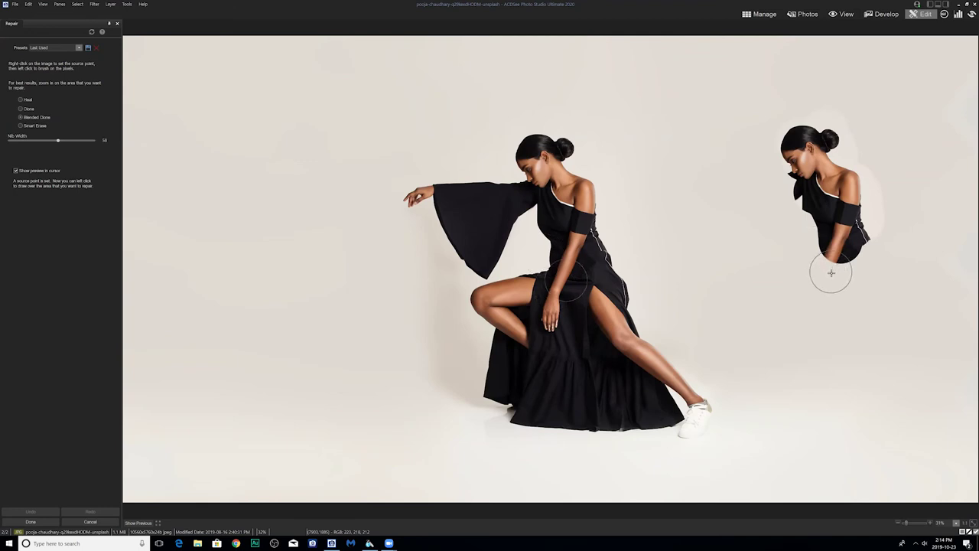
{"action": "left_click_drag", "start_coordinate": [831, 275], "coordinate": [857, 256]}
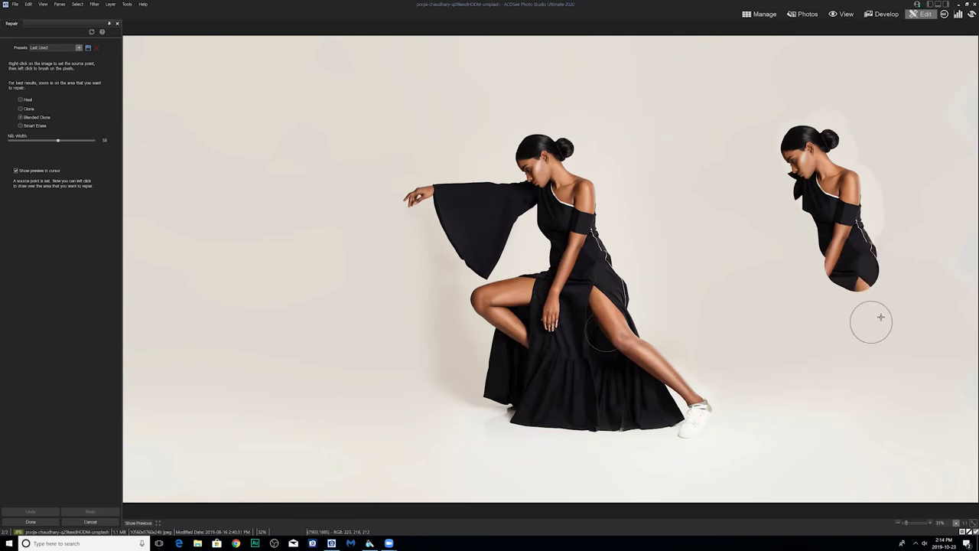
{"action": "mouse_move", "coordinate": [754, 191]}
{"action": "left_mouse_down"}
{"action": "mouse_move", "coordinate": [821, 199]}
{"action": "mouse_move", "coordinate": [767, 205]}
{"action": "mouse_move", "coordinate": [708, 180]}
{"action": "mouse_move", "coordinate": [738, 184]}
{"action": "mouse_move", "coordinate": [772, 228]}
{"action": "left_mouse_up"}
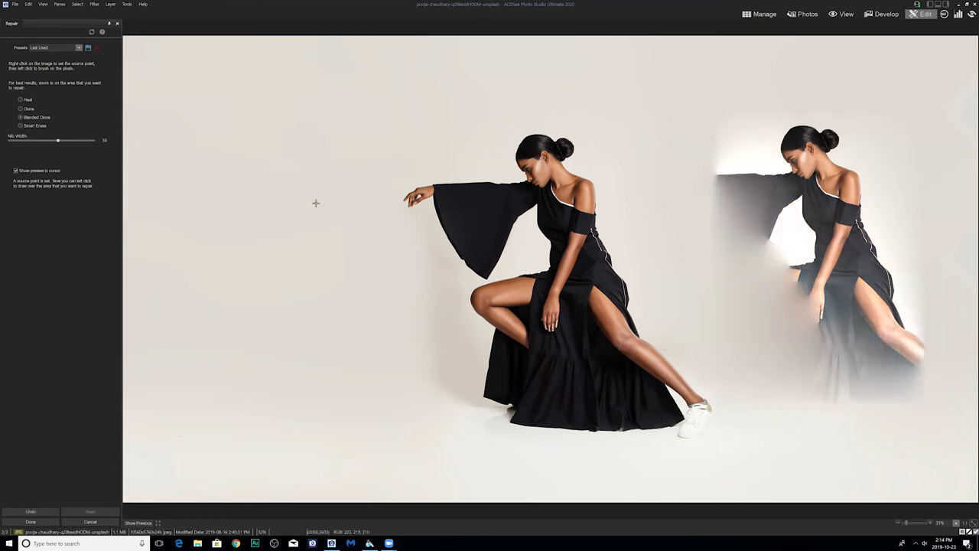
{"action": "left_click", "coordinate": [756, 15]}
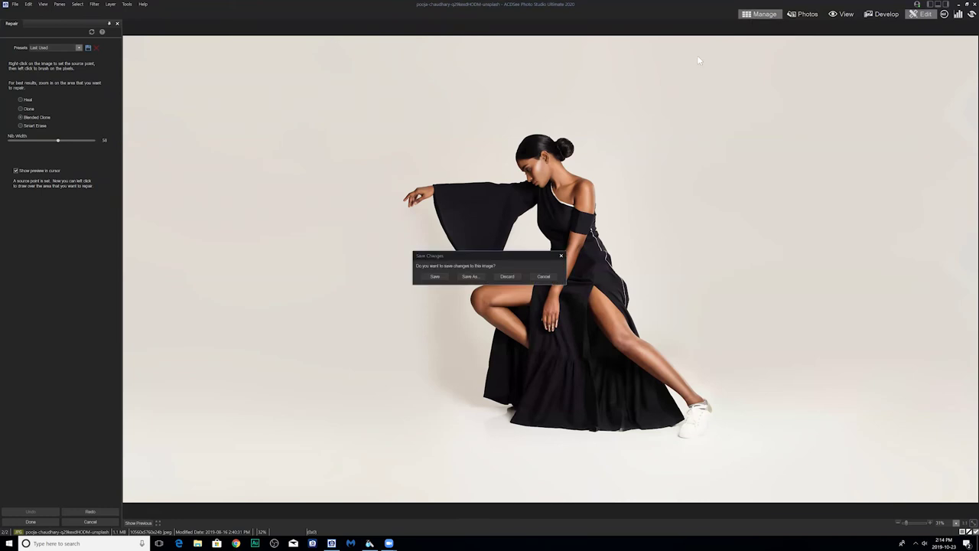
Step: Discard the clone edits and open the waterfall photo in Develop
{"action": "left_click", "coordinate": [506, 277]}
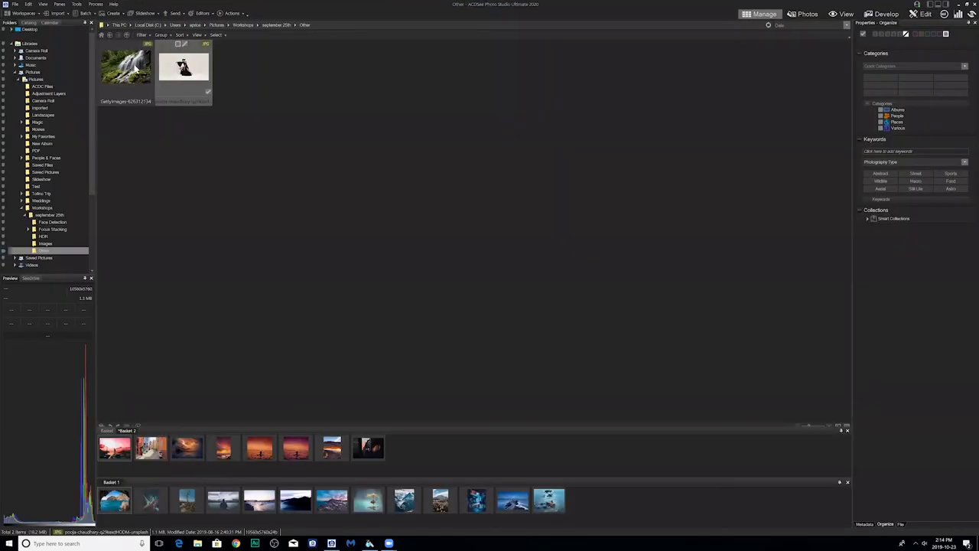
{"action": "left_click", "coordinate": [136, 67]}
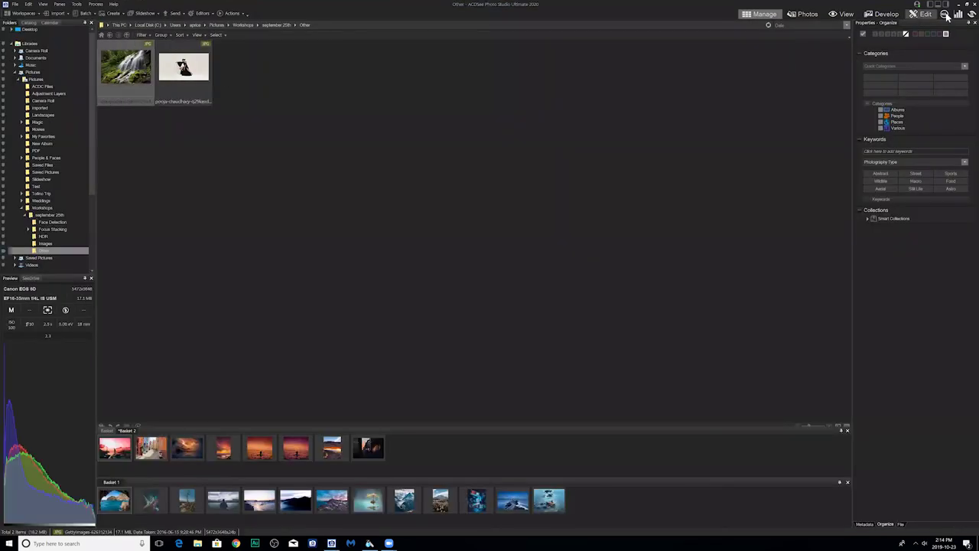
{"action": "left_click", "coordinate": [919, 13]}
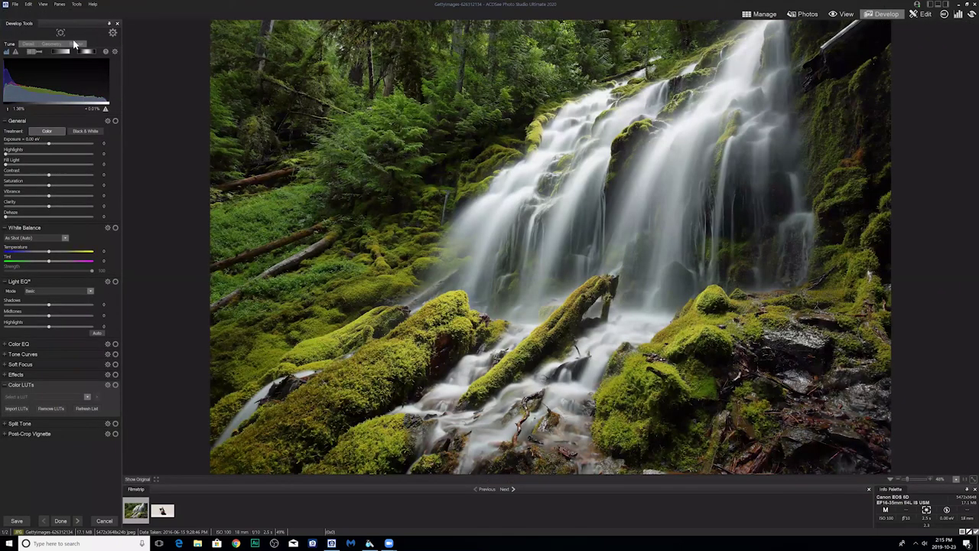
Step: Switch Repair to Blended Clone and paint cloned white water over the moss left of the waterfall
{"action": "left_click", "coordinate": [75, 43]}
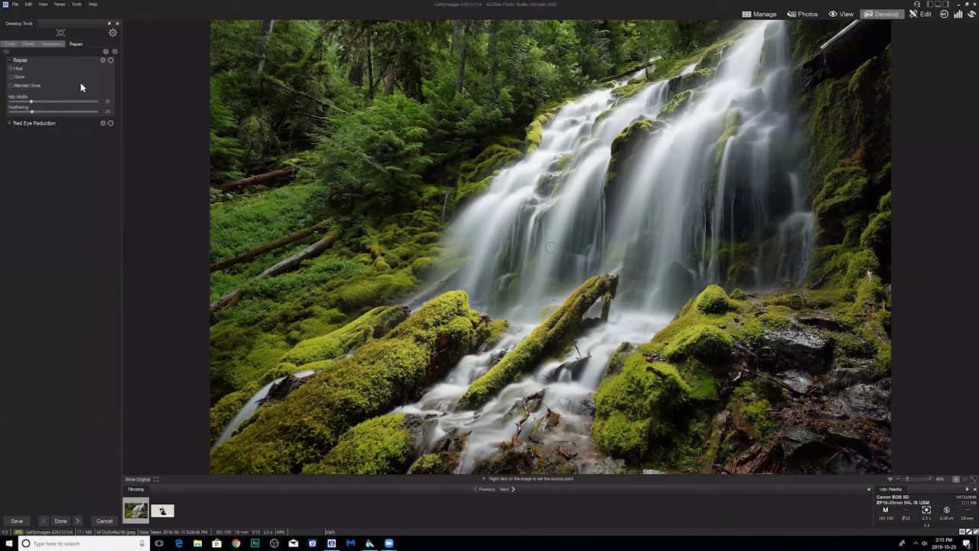
{"action": "left_click", "coordinate": [12, 84]}
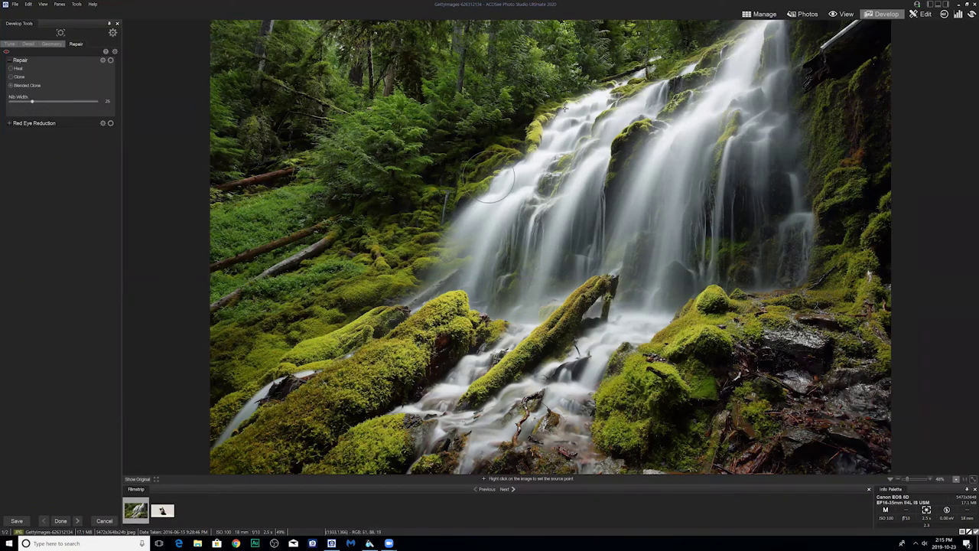
{"action": "scroll", "coordinate": [566, 114], "scroll_direction": "up", "scroll_amount": 3}
{"action": "mouse_move", "coordinate": [551, 115]}
{"action": "left_mouse_down"}
{"action": "mouse_move", "coordinate": [489, 126]}
{"action": "mouse_move", "coordinate": [549, 115]}
{"action": "mouse_move", "coordinate": [555, 134]}
{"action": "mouse_move", "coordinate": [505, 157]}
{"action": "mouse_move", "coordinate": [528, 165]}
{"action": "mouse_move", "coordinate": [511, 161]}
{"action": "mouse_move", "coordinate": [462, 191]}
{"action": "mouse_move", "coordinate": [447, 173]}
{"action": "mouse_move", "coordinate": [360, 222]}
{"action": "mouse_move", "coordinate": [336, 262]}
{"action": "mouse_move", "coordinate": [306, 245]}
{"action": "mouse_move", "coordinate": [344, 229]}
{"action": "mouse_move", "coordinate": [337, 226]}
{"action": "mouse_move", "coordinate": [290, 291]}
{"action": "mouse_move", "coordinate": [275, 264]}
{"action": "mouse_move", "coordinate": [245, 322]}
{"action": "mouse_move", "coordinate": [249, 279]}
{"action": "mouse_move", "coordinate": [207, 330]}
{"action": "left_mouse_up"}
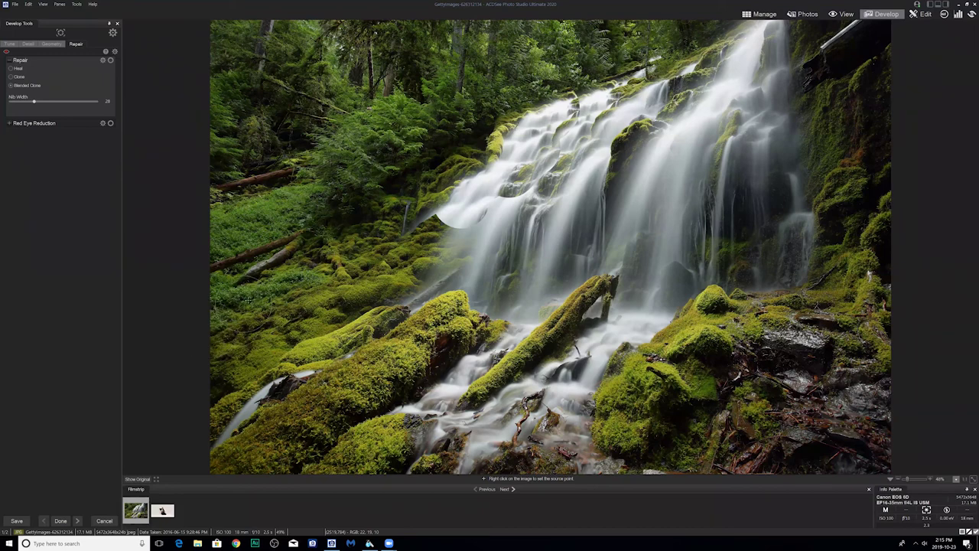
{"action": "mouse_move", "coordinate": [459, 211]}
{"action": "left_mouse_down"}
{"action": "mouse_move", "coordinate": [397, 285]}
{"action": "mouse_move", "coordinate": [433, 265]}
{"action": "mouse_move", "coordinate": [453, 268]}
{"action": "mouse_move", "coordinate": [460, 223]}
{"action": "mouse_move", "coordinate": [498, 215]}
{"action": "mouse_move", "coordinate": [459, 226]}
{"action": "mouse_move", "coordinate": [508, 200]}
{"action": "left_mouse_up"}
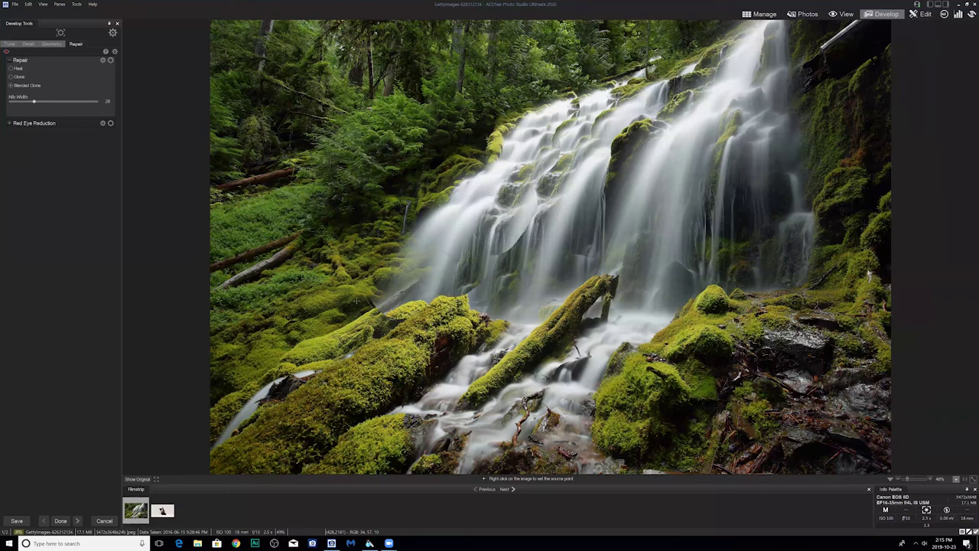
{"action": "left_click_drag", "start_coordinate": [294, 336], "coordinate": [197, 390]}
{"action": "mouse_move", "coordinate": [234, 344]}
{"action": "left_mouse_down"}
{"action": "mouse_move", "coordinate": [230, 398]}
{"action": "mouse_move", "coordinate": [203, 436]}
{"action": "left_mouse_up"}
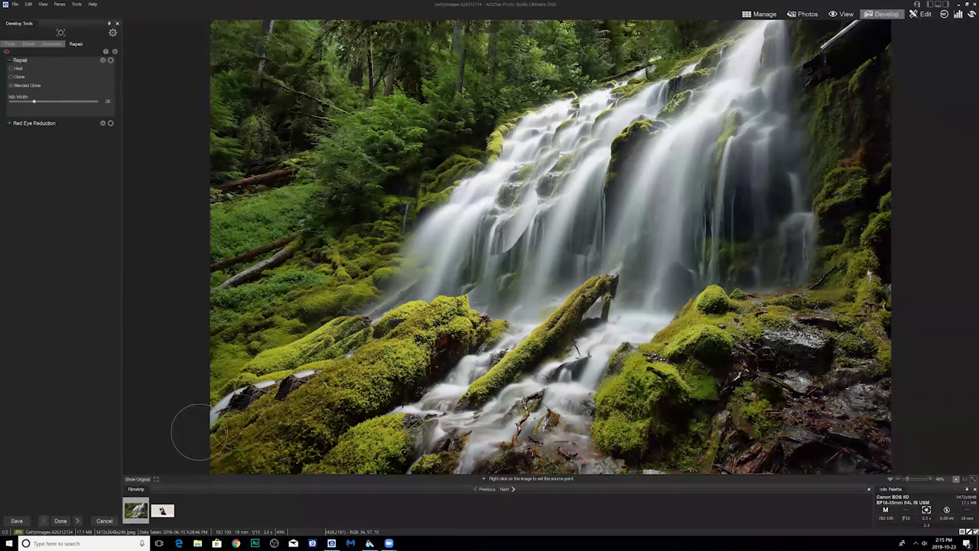
Step: Set a new clone source at the waterfall's centre and blend water into the middle of the falls
{"action": "right_click", "coordinate": [513, 301]}
{"action": "left_click_drag", "start_coordinate": [537, 214], "coordinate": [526, 248]}
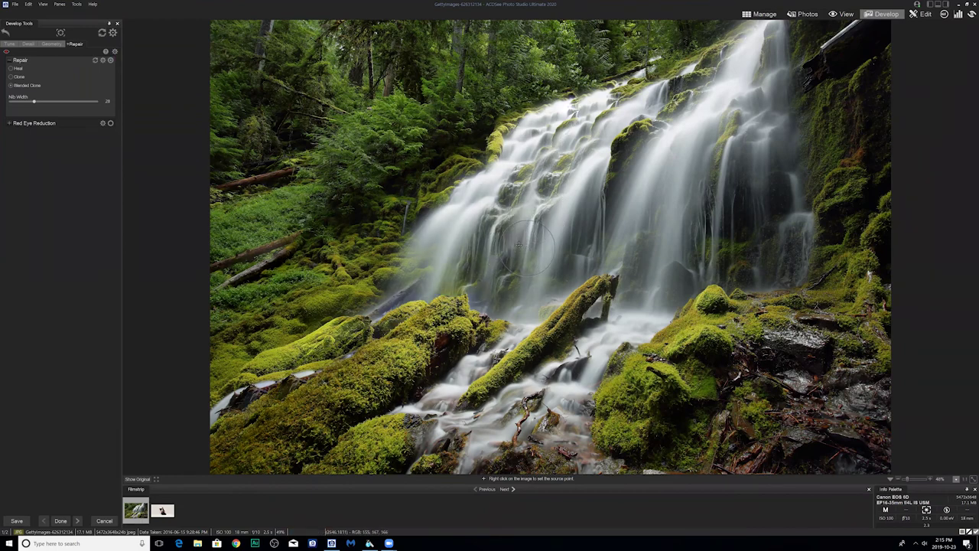
{"action": "scroll", "coordinate": [518, 246], "scroll_direction": "up", "scroll_amount": 3}
{"action": "scroll", "coordinate": [395, 310], "scroll_direction": "down", "scroll_amount": 5}
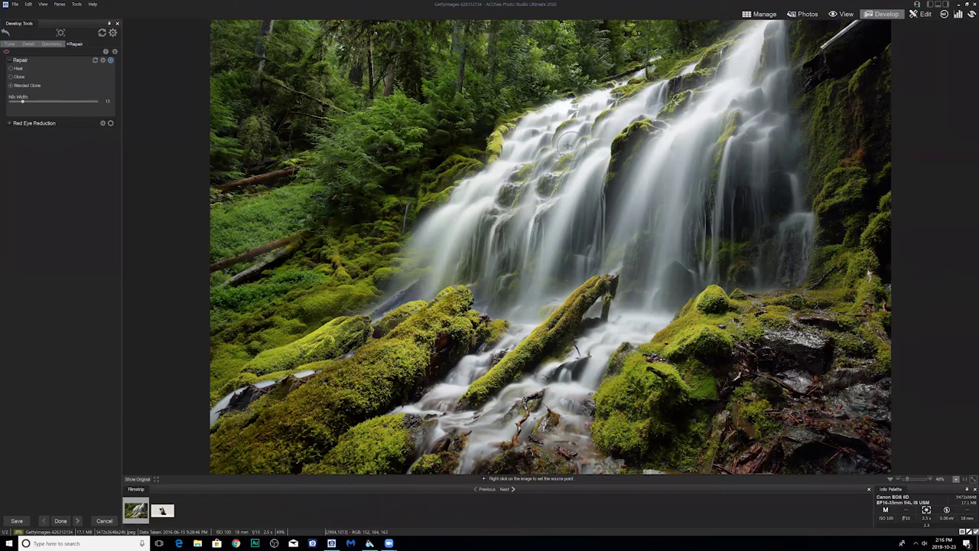
{"action": "left_click", "coordinate": [469, 195]}
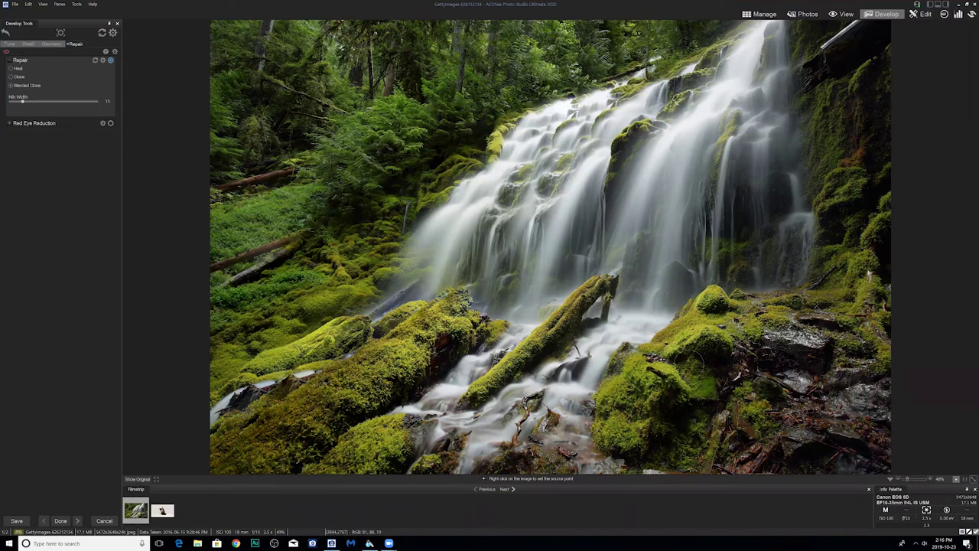
Step: Discard the waterfall edits, then blended-clone the model onto the left background from her head
{"action": "left_click", "coordinate": [158, 516]}
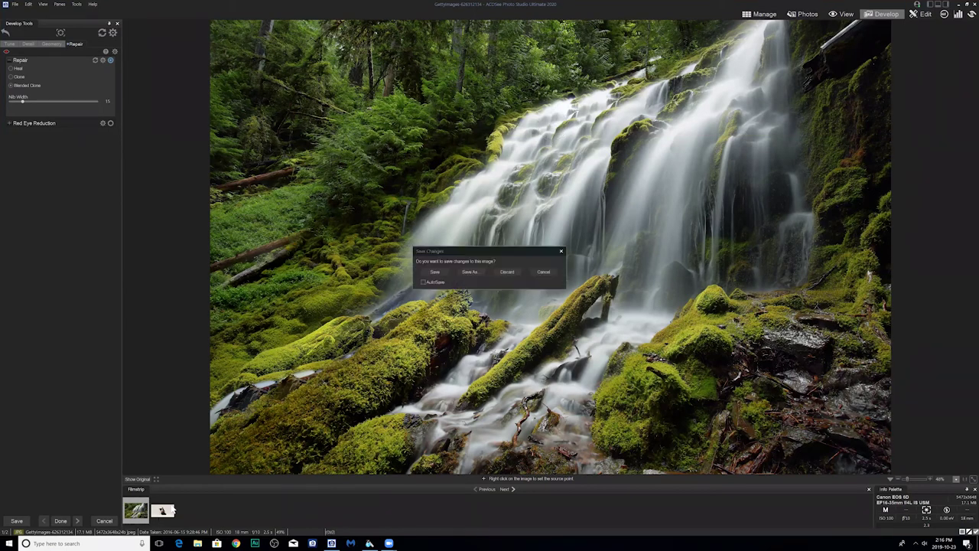
{"action": "left_click", "coordinate": [508, 272]}
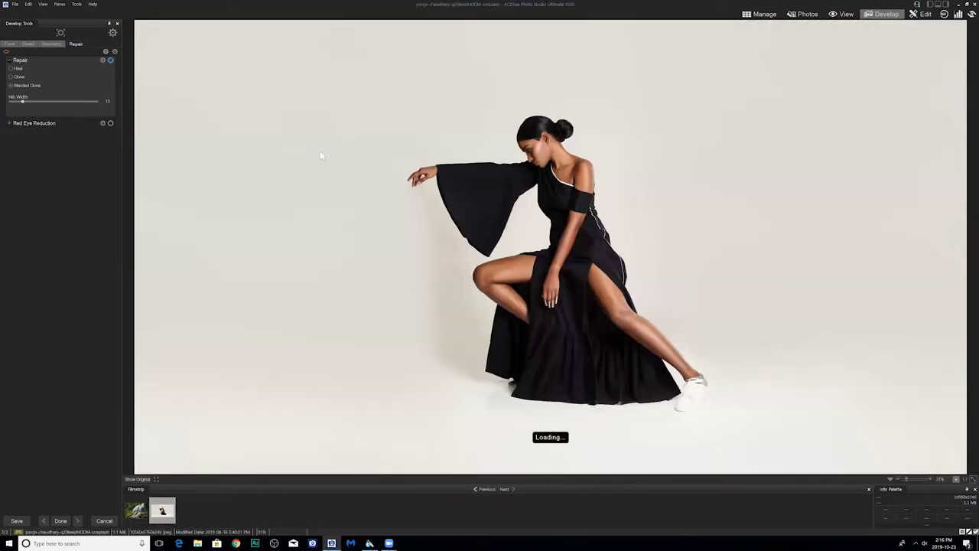
{"action": "left_click", "coordinate": [21, 86]}
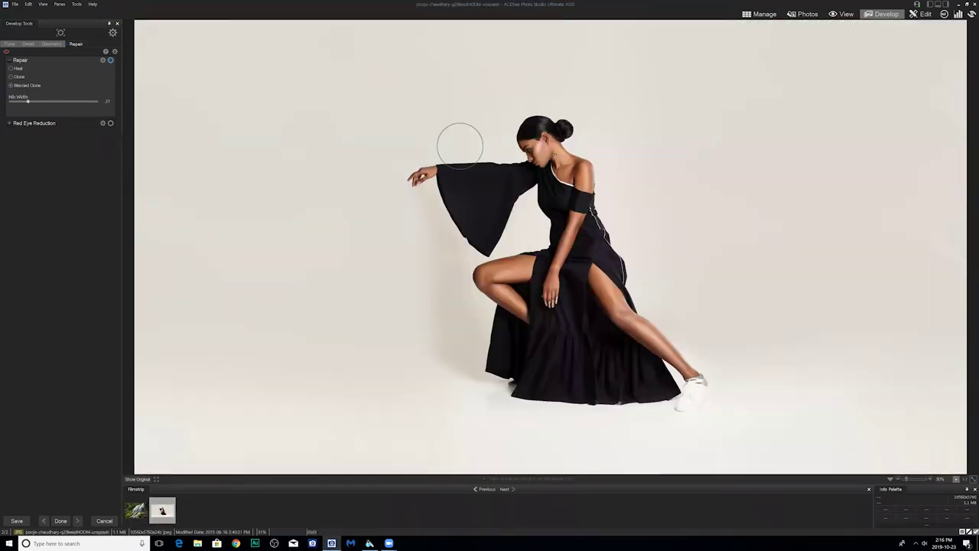
{"action": "right_click", "coordinate": [538, 133]}
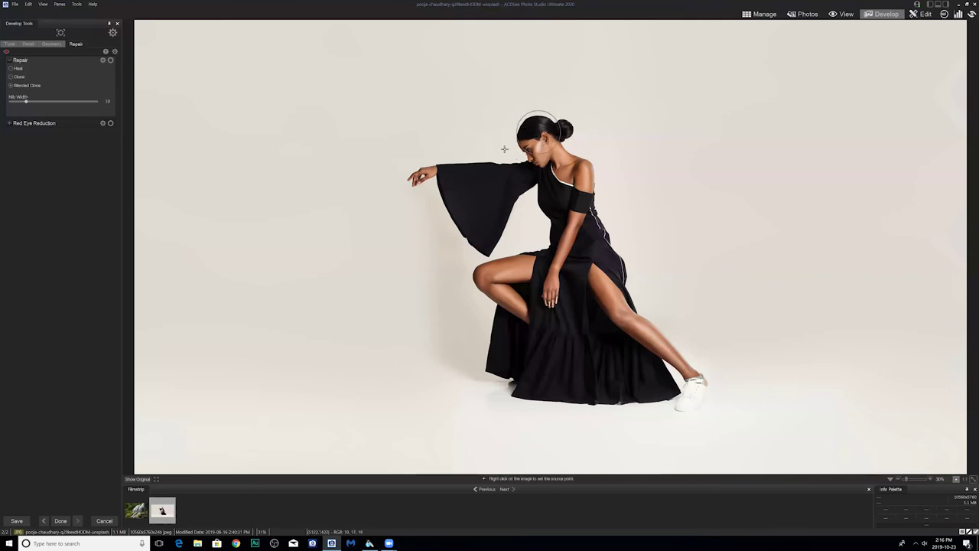
{"action": "mouse_move", "coordinate": [268, 129]}
{"action": "left_mouse_down"}
{"action": "mouse_move", "coordinate": [306, 170]}
{"action": "mouse_move", "coordinate": [339, 300]}
{"action": "mouse_move", "coordinate": [376, 354]}
{"action": "mouse_move", "coordinate": [346, 389]}
{"action": "mouse_move", "coordinate": [229, 383]}
{"action": "mouse_move", "coordinate": [260, 335]}
{"action": "mouse_move", "coordinate": [266, 288]}
{"action": "mouse_move", "coordinate": [350, 373]}
{"action": "mouse_move", "coordinate": [306, 298]}
{"action": "mouse_move", "coordinate": [303, 271]}
{"action": "mouse_move", "coordinate": [226, 302]}
{"action": "mouse_move", "coordinate": [230, 260]}
{"action": "mouse_move", "coordinate": [276, 241]}
{"action": "mouse_move", "coordinate": [205, 270]}
{"action": "mouse_move", "coordinate": [201, 284]}
{"action": "mouse_move", "coordinate": [285, 252]}
{"action": "mouse_move", "coordinate": [269, 200]}
{"action": "mouse_move", "coordinate": [230, 179]}
{"action": "mouse_move", "coordinate": [195, 189]}
{"action": "mouse_move", "coordinate": [207, 164]}
{"action": "mouse_move", "coordinate": [150, 158]}
{"action": "mouse_move", "coordinate": [151, 175]}
{"action": "mouse_move", "coordinate": [195, 195]}
{"action": "left_mouse_up"}
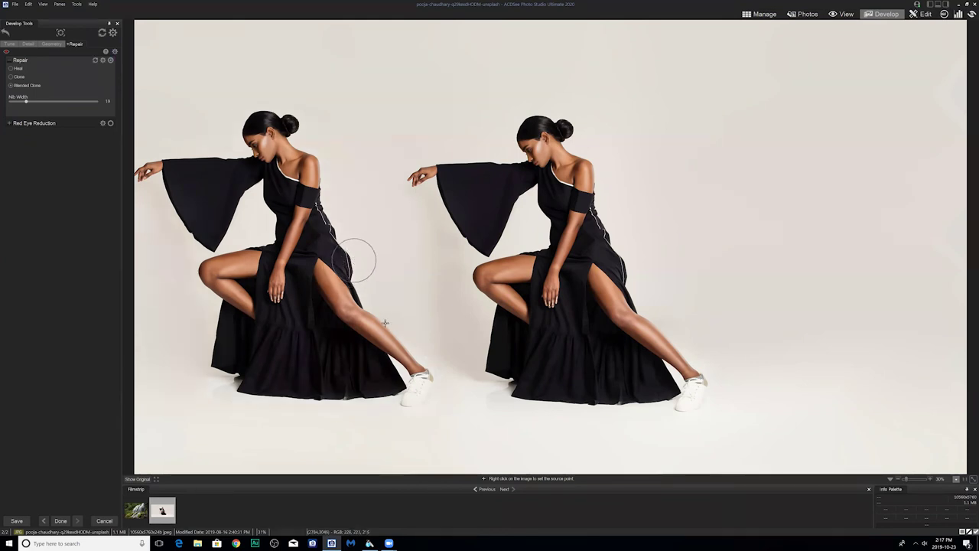
Step: Lower the repair Nib Width to 10 and go back to Manage mode
{"action": "scroll", "coordinate": [186, 334], "scroll_direction": "down", "scroll_amount": 7}
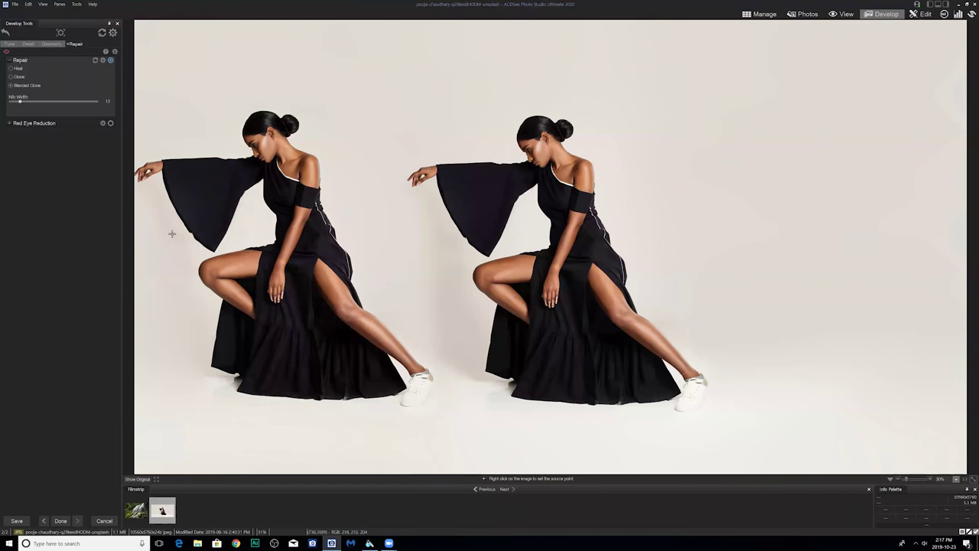
{"action": "scroll", "coordinate": [157, 203], "scroll_direction": "down", "scroll_amount": 2}
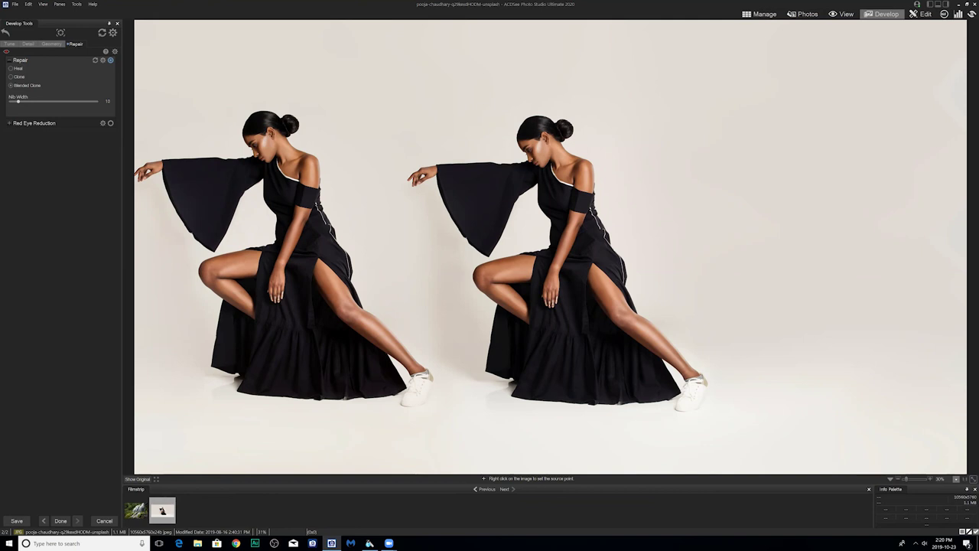
{"action": "left_click", "coordinate": [747, 21]}
Step: Remove the sunset photo from Basket 2 without deleting the file, then go to september 25th
{"action": "left_click", "coordinate": [507, 274]}
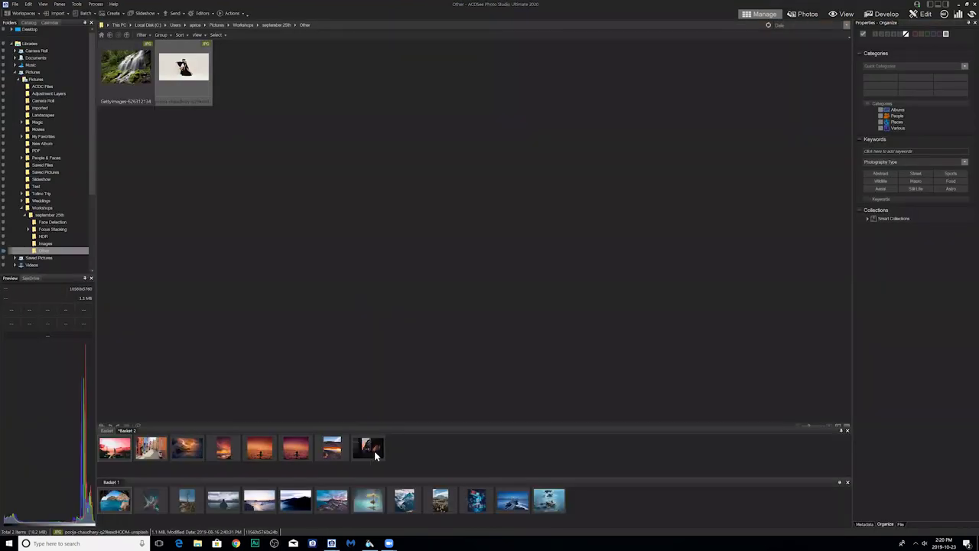
{"action": "right_click", "coordinate": [374, 450]}
{"action": "left_click", "coordinate": [387, 454]}
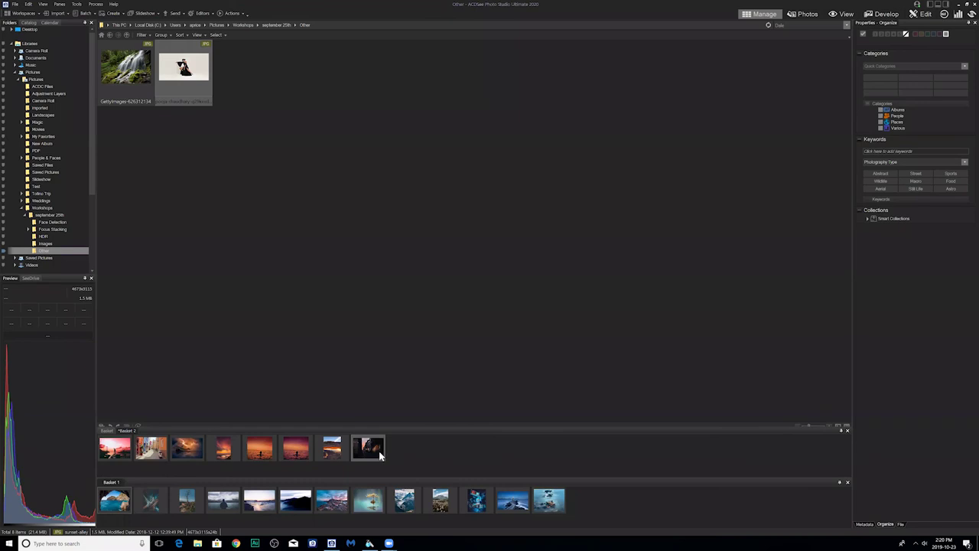
{"action": "key", "text": "Delete"}
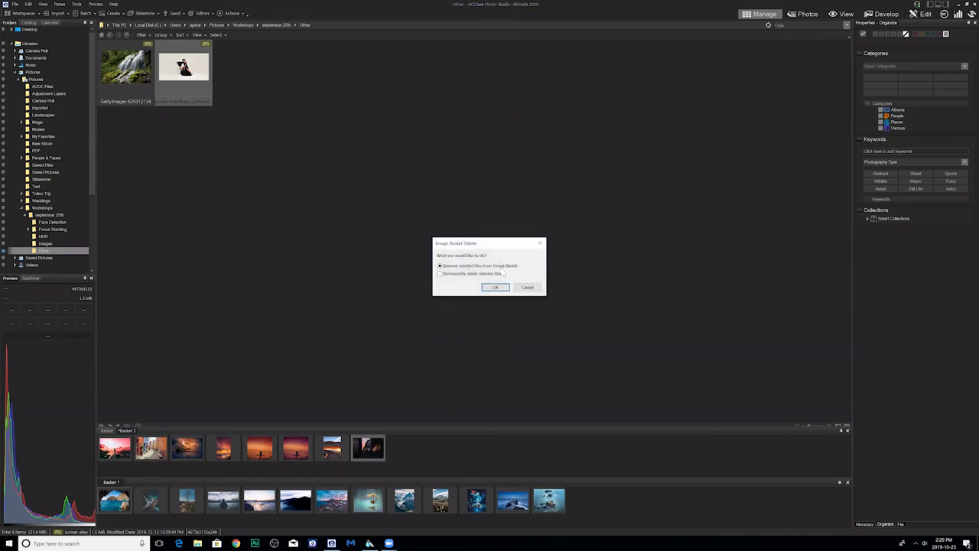
{"action": "left_click", "coordinate": [495, 288]}
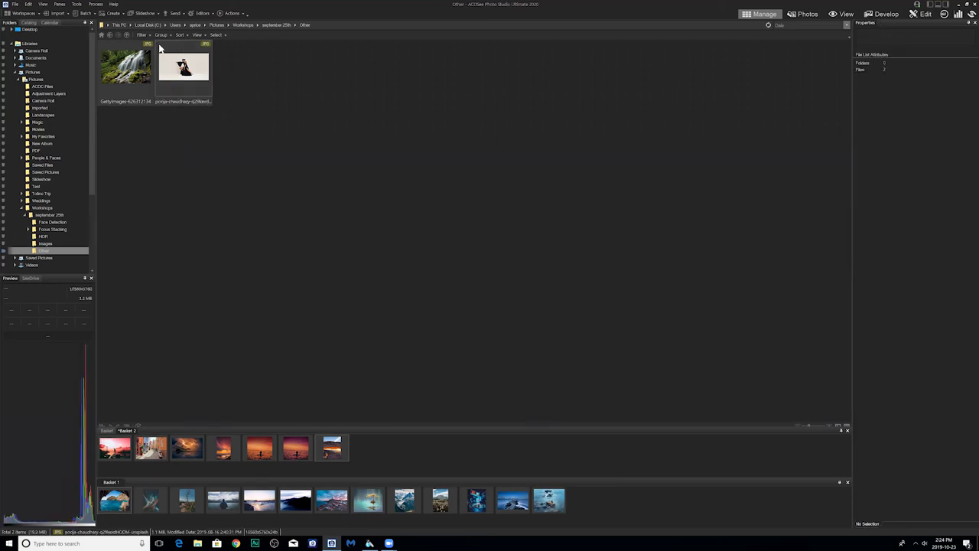
{"action": "left_click", "coordinate": [127, 35]}
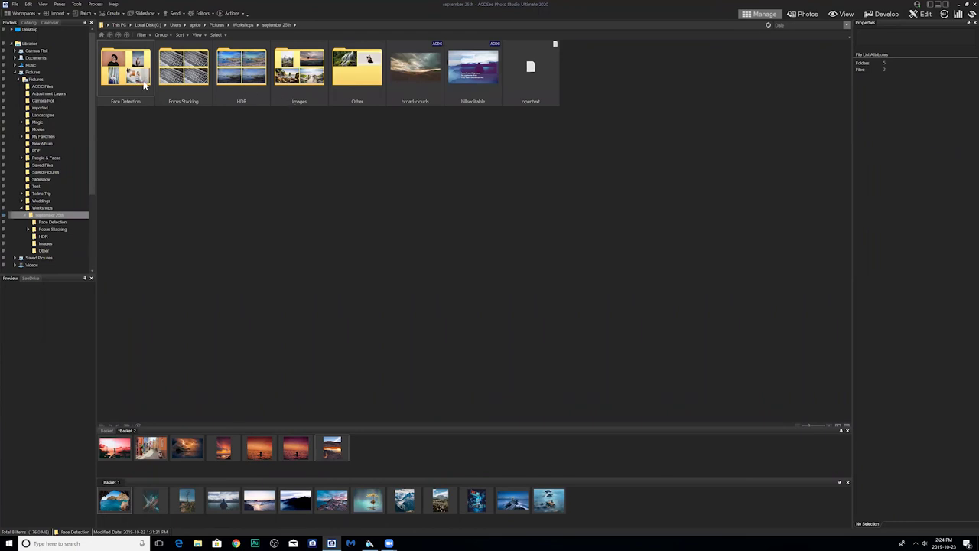
{"action": "left_click", "coordinate": [138, 77]}
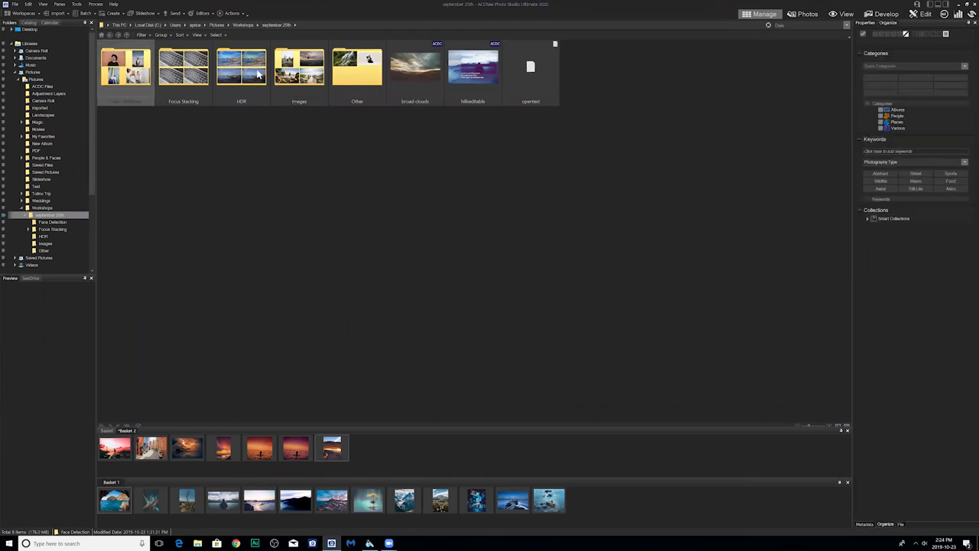
{"action": "double_click", "coordinate": [305, 70]}
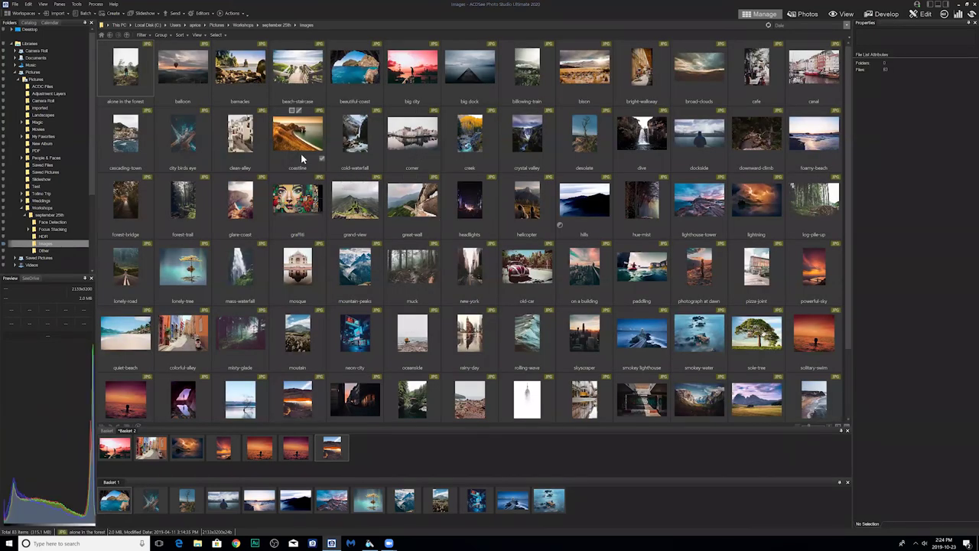
{"action": "left_click", "coordinate": [408, 275]}
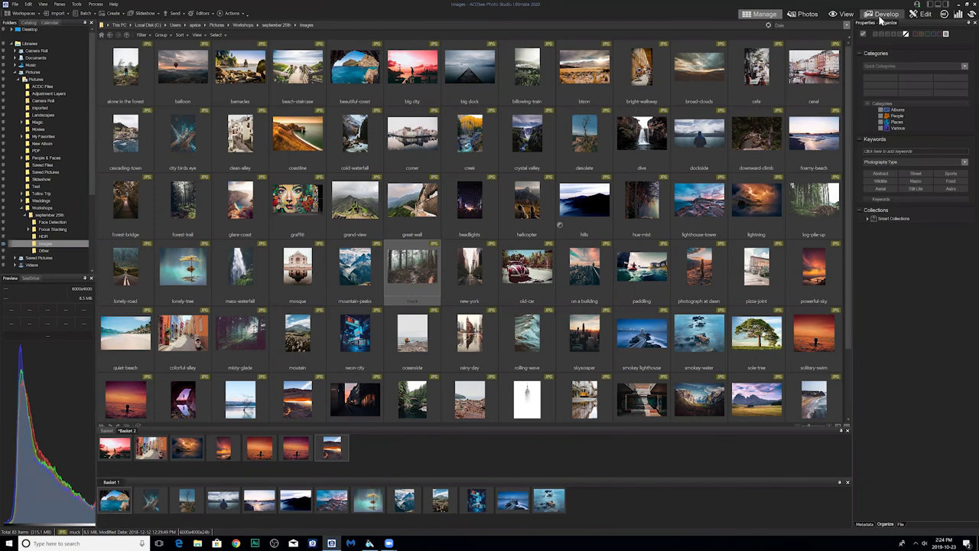
{"action": "left_click", "coordinate": [881, 14]}
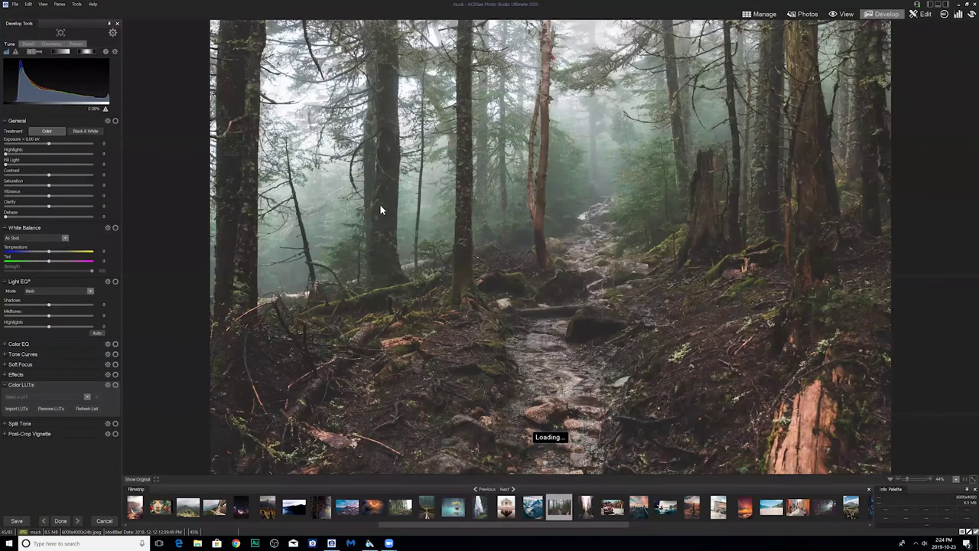
Step: Enable lens profile correction for KMZ Zenit 212K with manual correction 12
{"action": "left_click", "coordinate": [51, 45]}
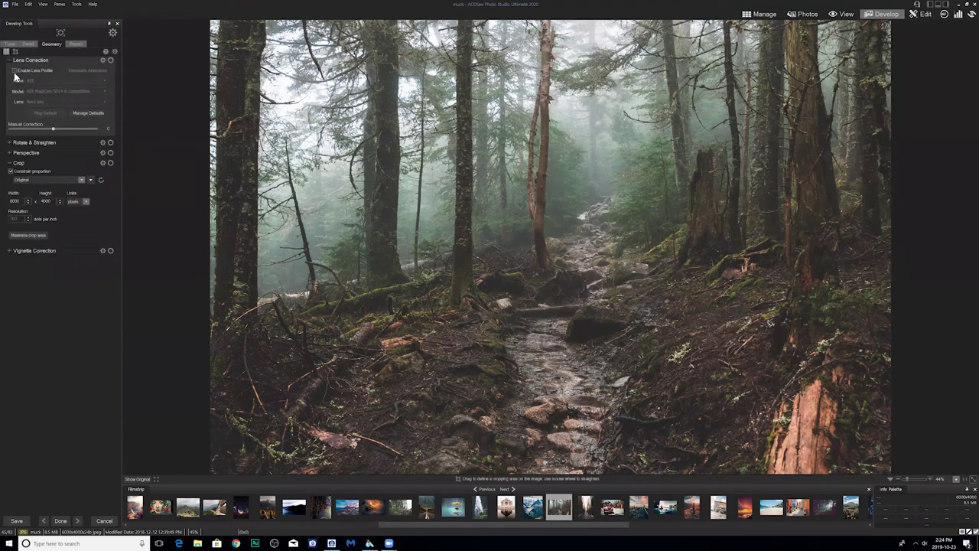
{"action": "left_click", "coordinate": [14, 71]}
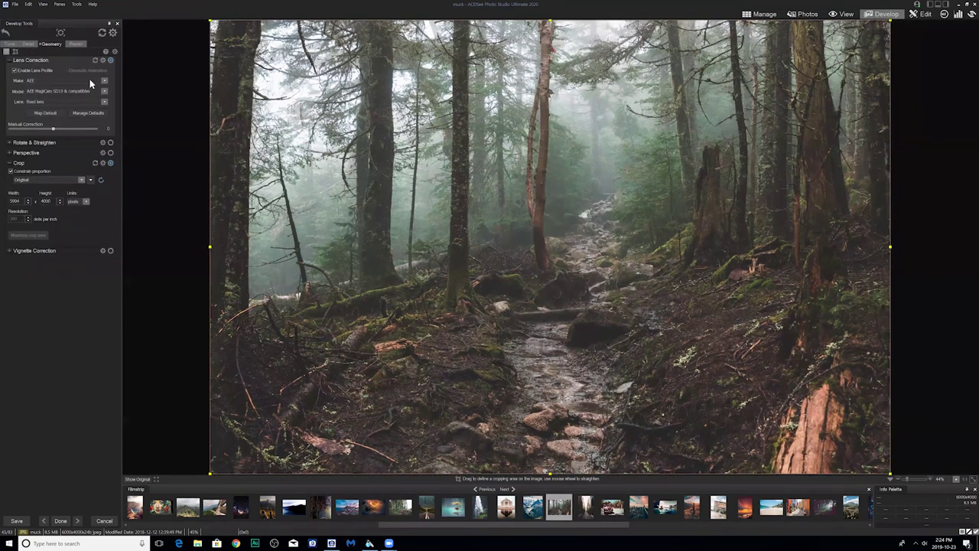
{"action": "left_click", "coordinate": [90, 78]}
{"action": "left_click", "coordinate": [49, 158]}
{"action": "left_click", "coordinate": [60, 89]}
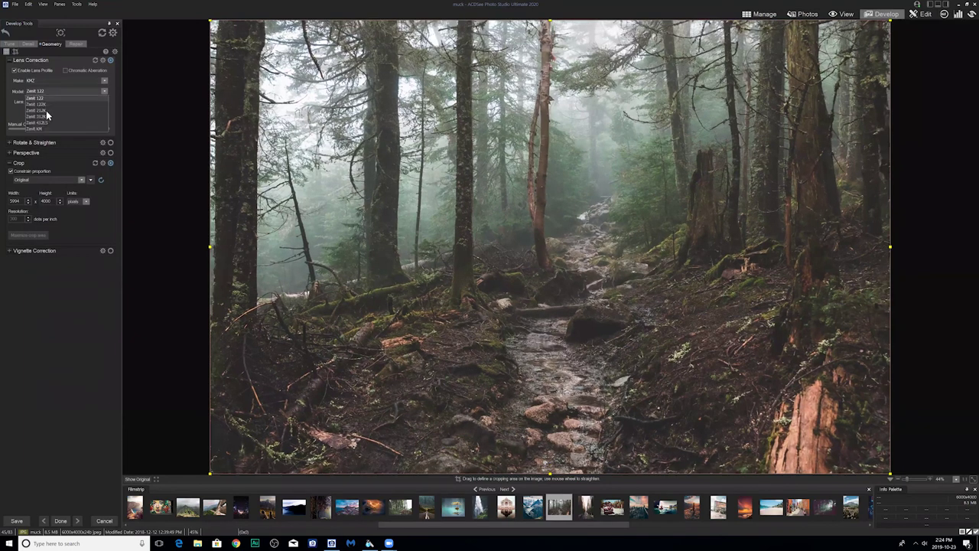
{"action": "left_click", "coordinate": [46, 111]}
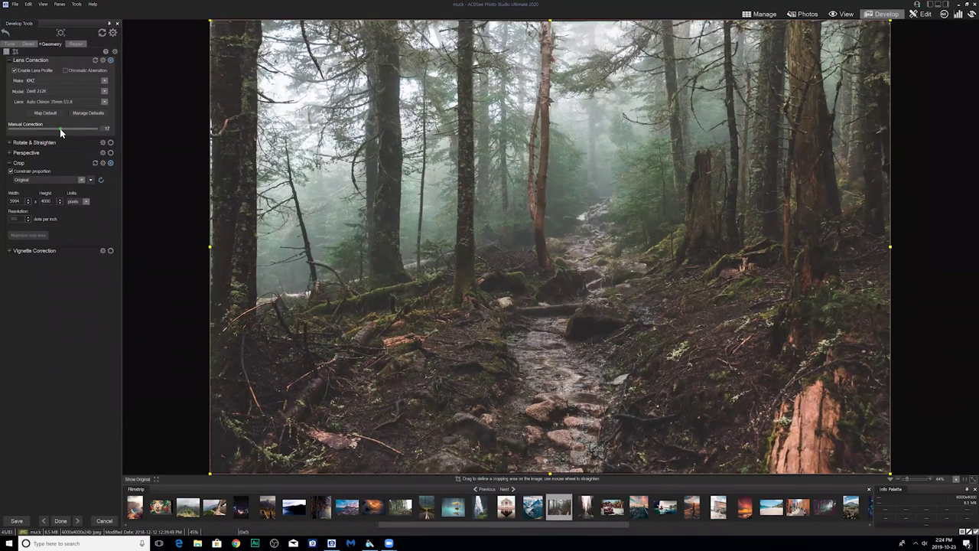
{"action": "left_click_drag", "start_coordinate": [59, 131], "coordinate": [55, 128]}
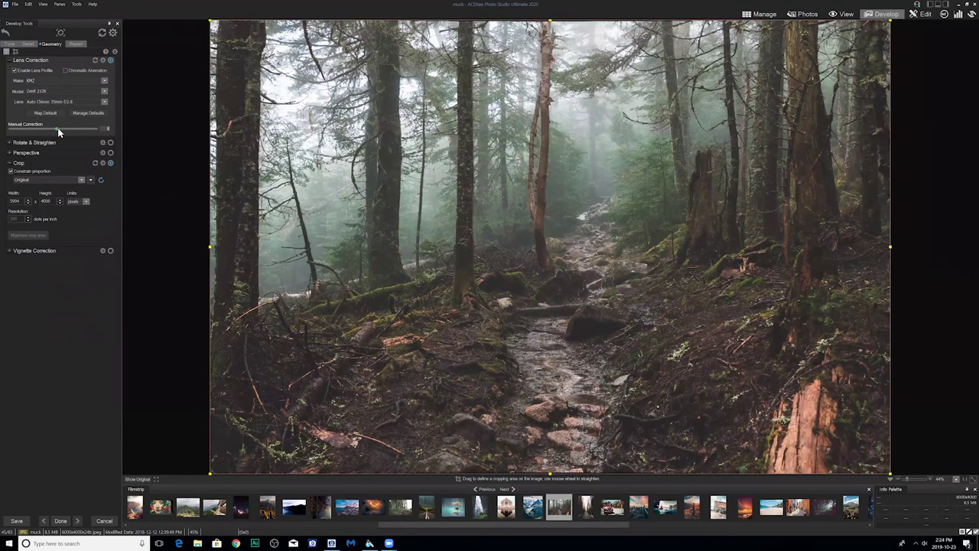
Step: Straighten the forest photo 0.7 degrees to the right
{"action": "left_click", "coordinate": [10, 144]}
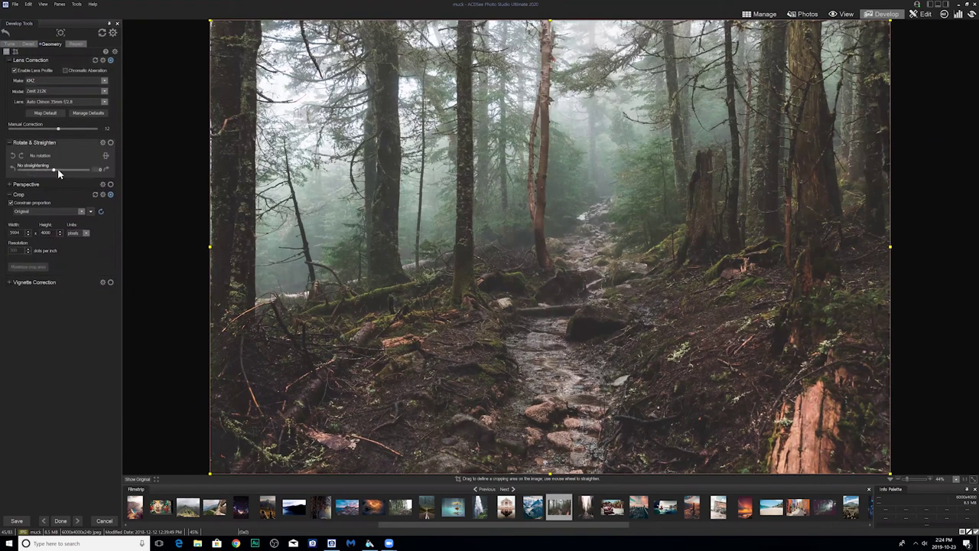
{"action": "left_click_drag", "start_coordinate": [52, 169], "coordinate": [57, 171]}
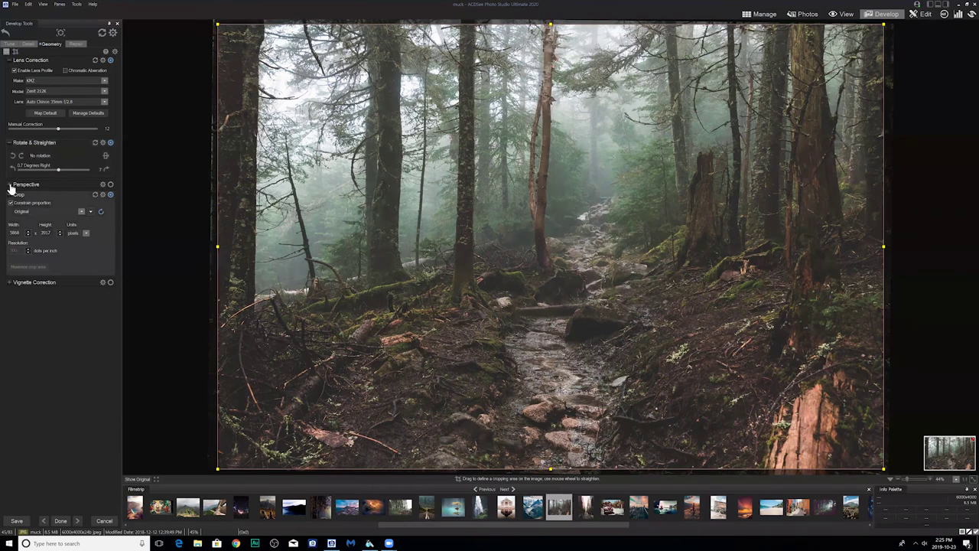
{"action": "left_click", "coordinate": [9, 195]}
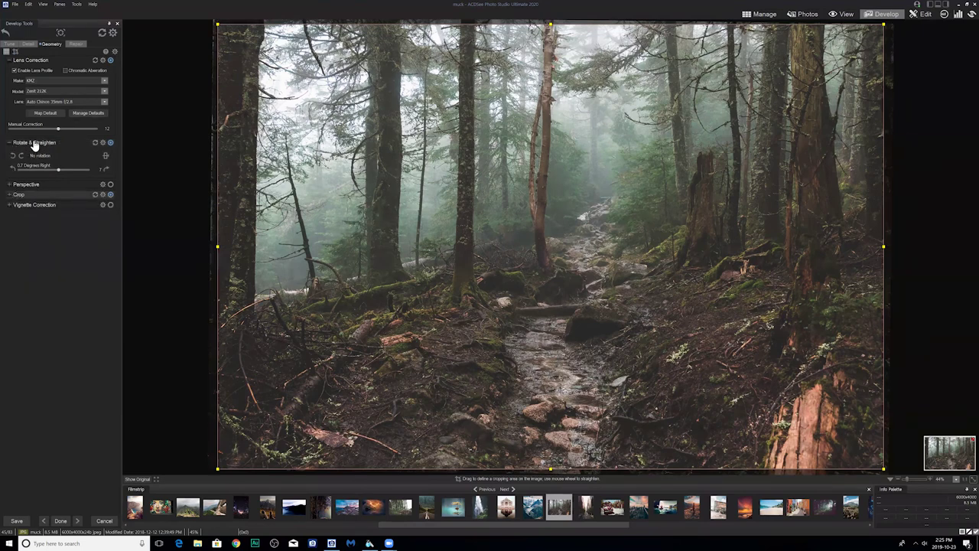
Step: Save all current develop settings as a preset named 'Lens Rotate'
{"action": "left_click", "coordinate": [103, 61]}
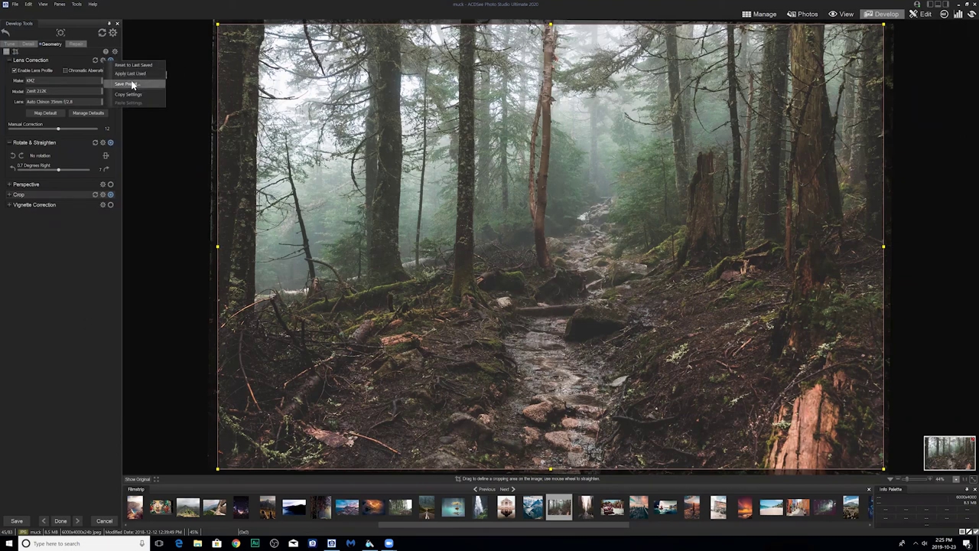
{"action": "left_click", "coordinate": [52, 305]}
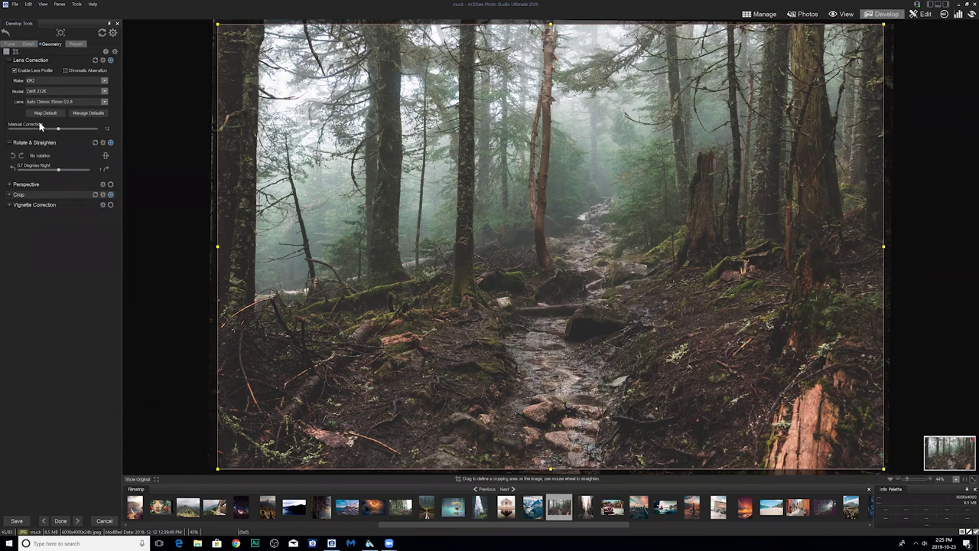
{"action": "left_click", "coordinate": [113, 32]}
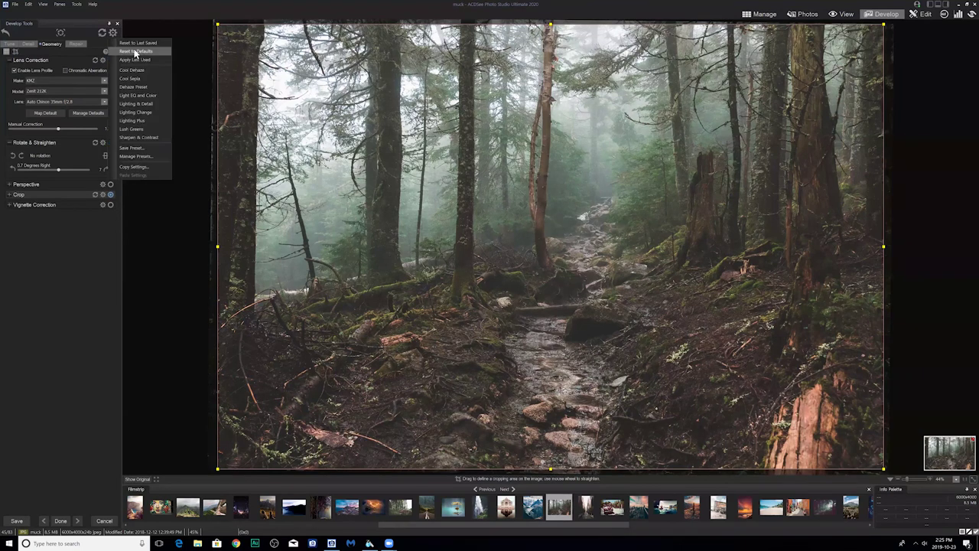
{"action": "left_click", "coordinate": [132, 149]}
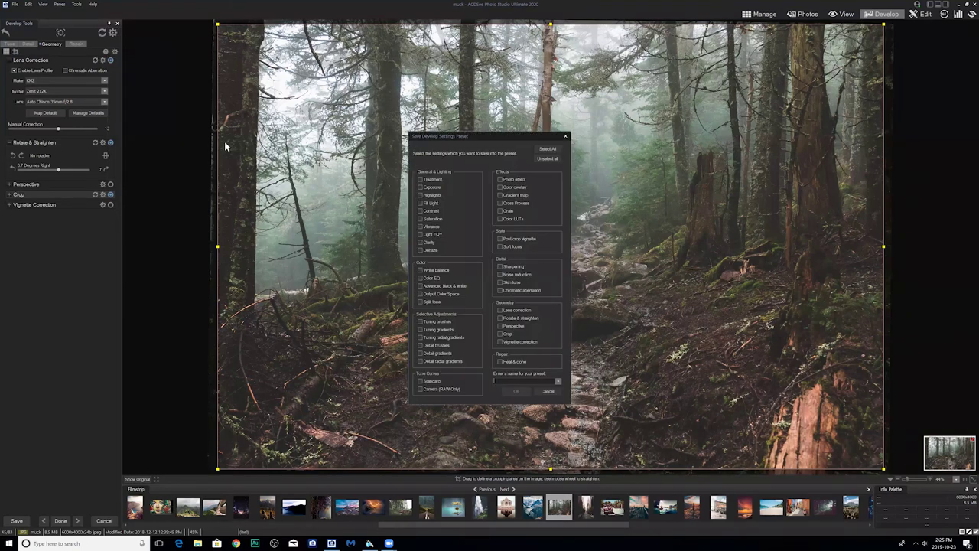
{"action": "left_click_drag", "start_coordinate": [386, 102], "coordinate": [386, 98]}
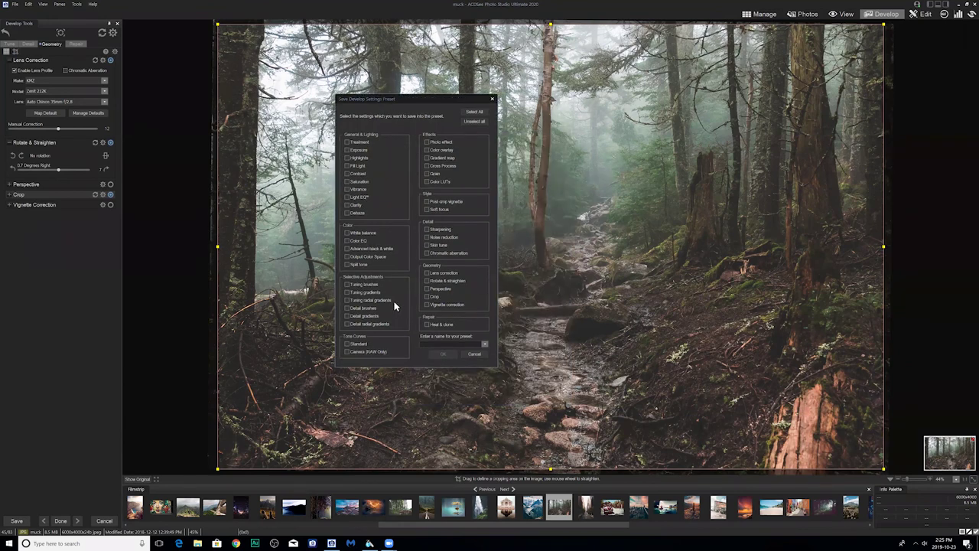
{"action": "left_click", "coordinate": [474, 113]}
{"action": "left_click", "coordinate": [440, 355]}
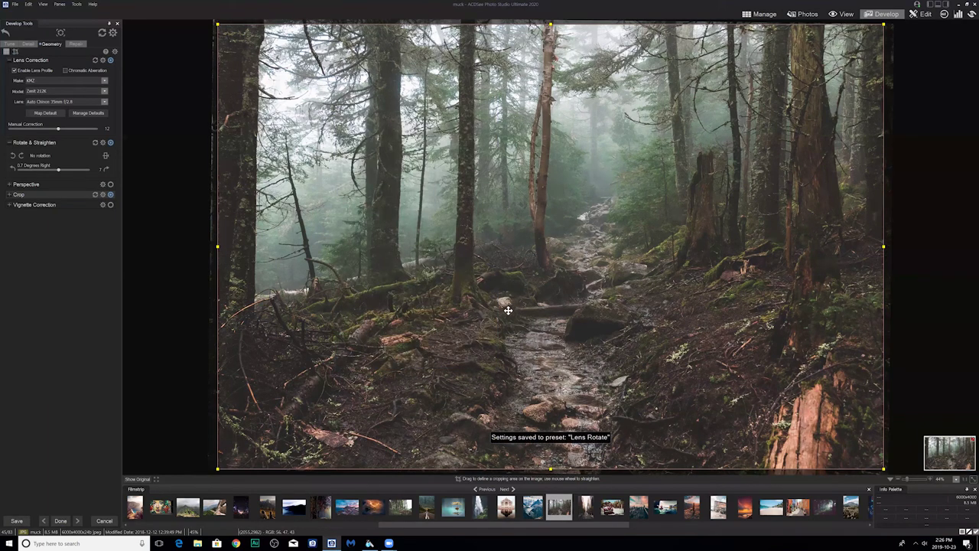
Step: Switch to Manage, select the creek photo, and preview then cancel Batch Develop
{"action": "left_click", "coordinate": [759, 14]}
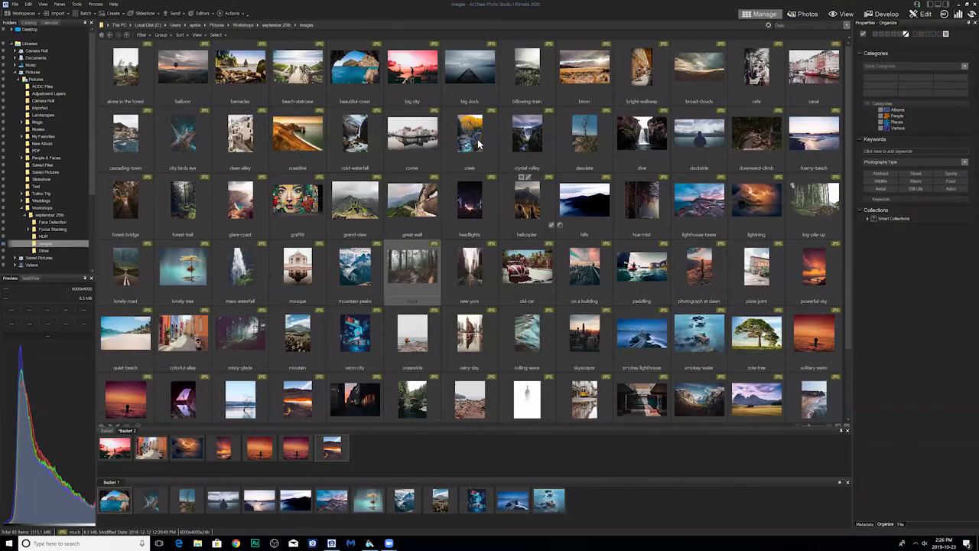
{"action": "left_click", "coordinate": [478, 143]}
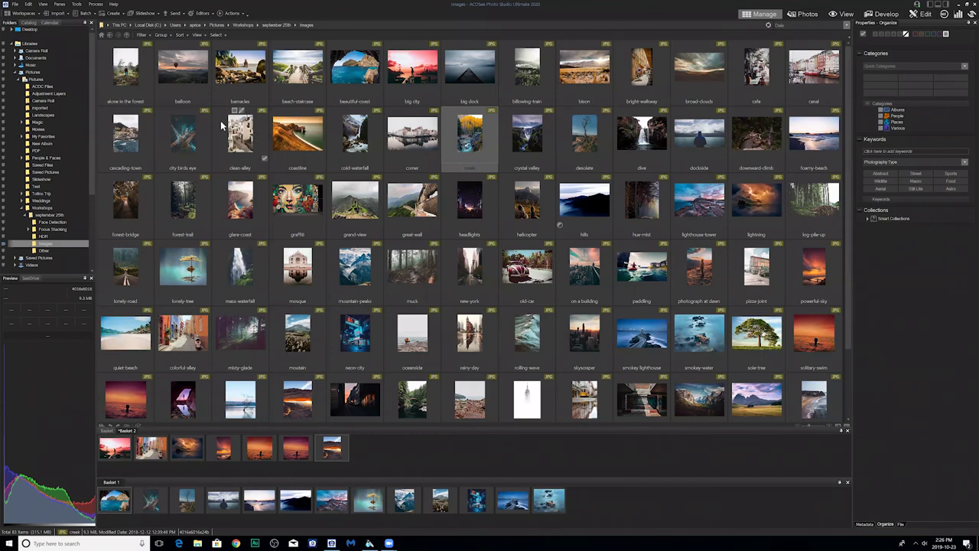
{"action": "left_click", "coordinate": [84, 13]}
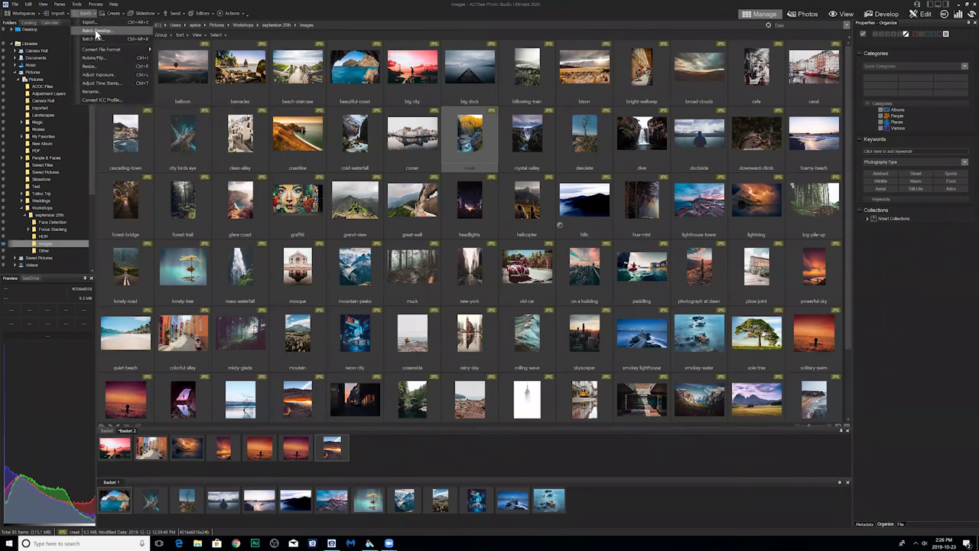
{"action": "left_click", "coordinate": [95, 31]}
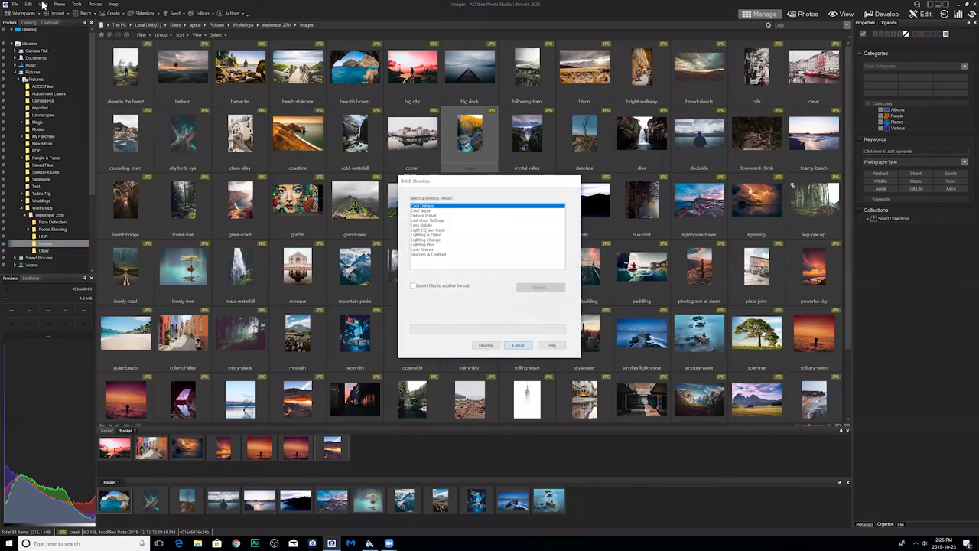
{"action": "left_click", "coordinate": [519, 346]}
Step: Open and close the Batch Edit window, returning to the Batch menu
{"action": "left_click", "coordinate": [86, 14]}
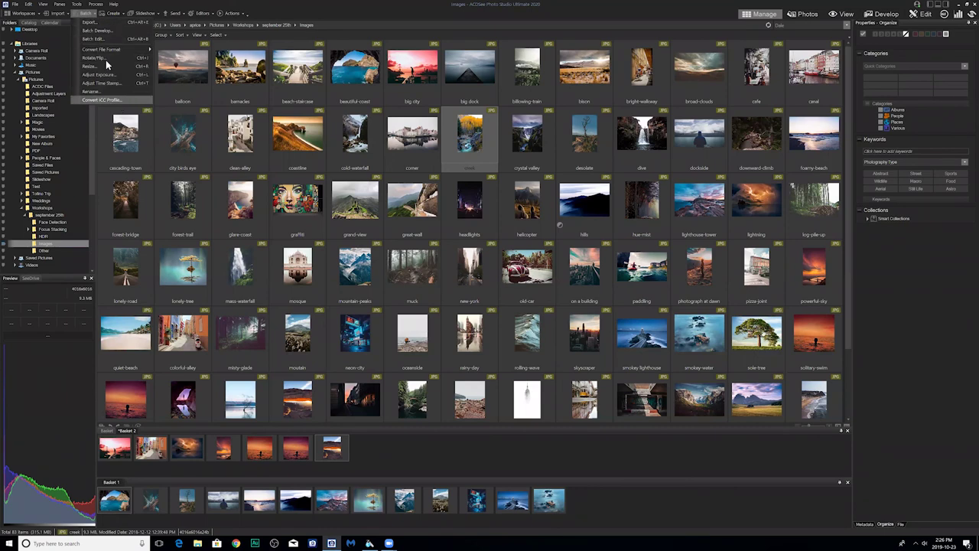
{"action": "left_click", "coordinate": [108, 38]}
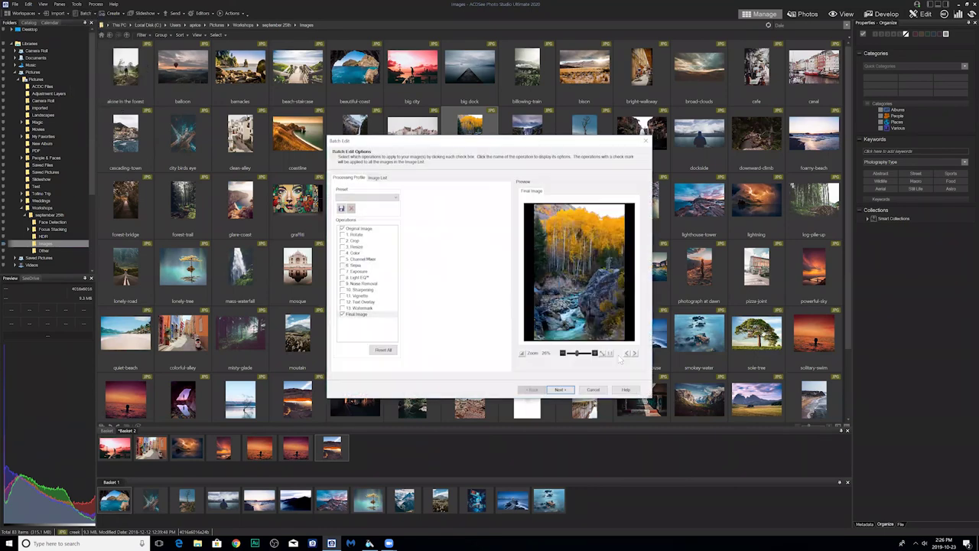
{"action": "key", "text": "Escape"}
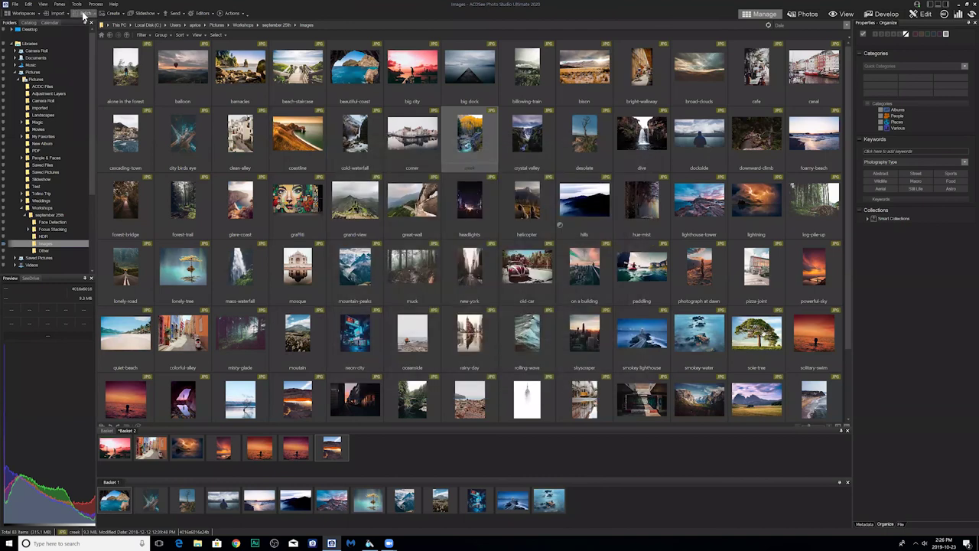
{"action": "left_click", "coordinate": [82, 14]}
Step: Batch-develop the selected photos with the Lens Rotate preset
{"action": "left_click", "coordinate": [98, 35]}
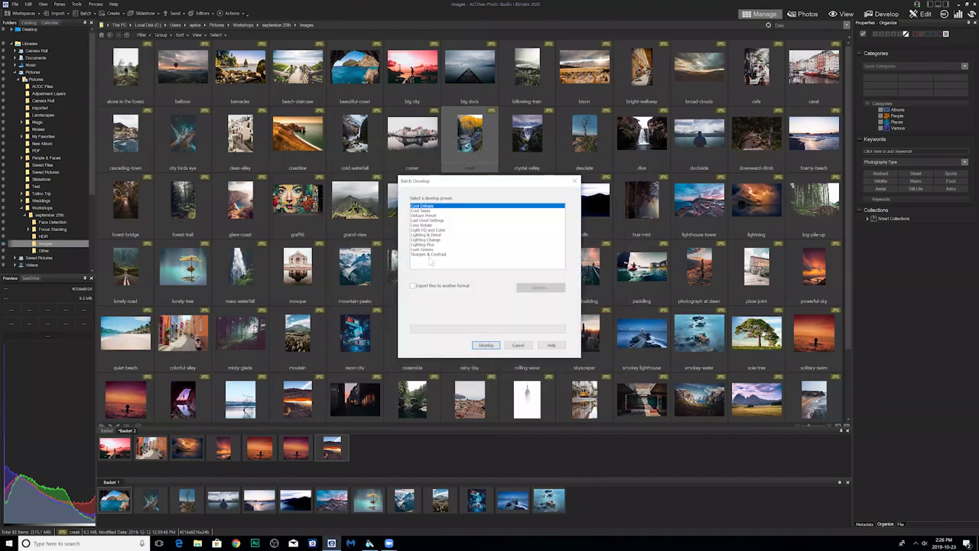
{"action": "left_click", "coordinate": [433, 225]}
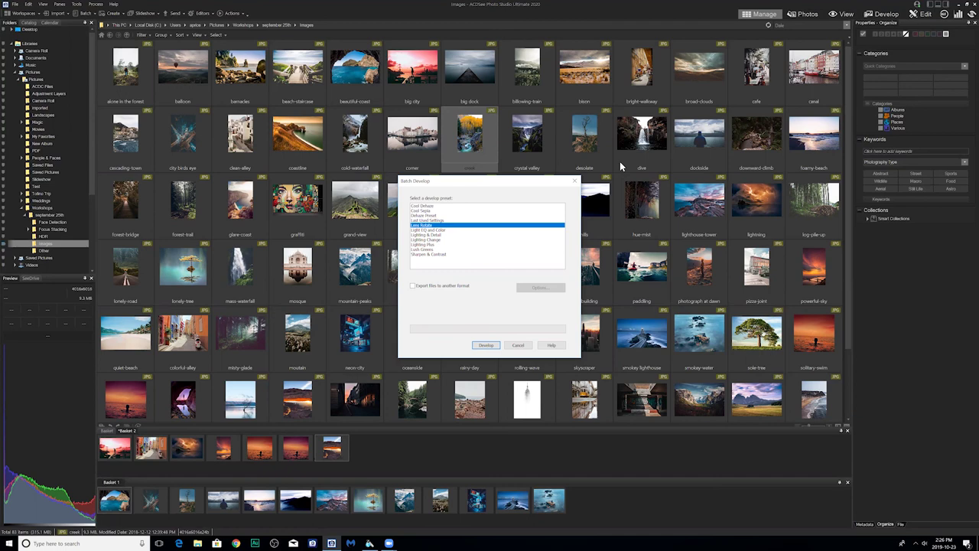
{"action": "left_click", "coordinate": [519, 346]}
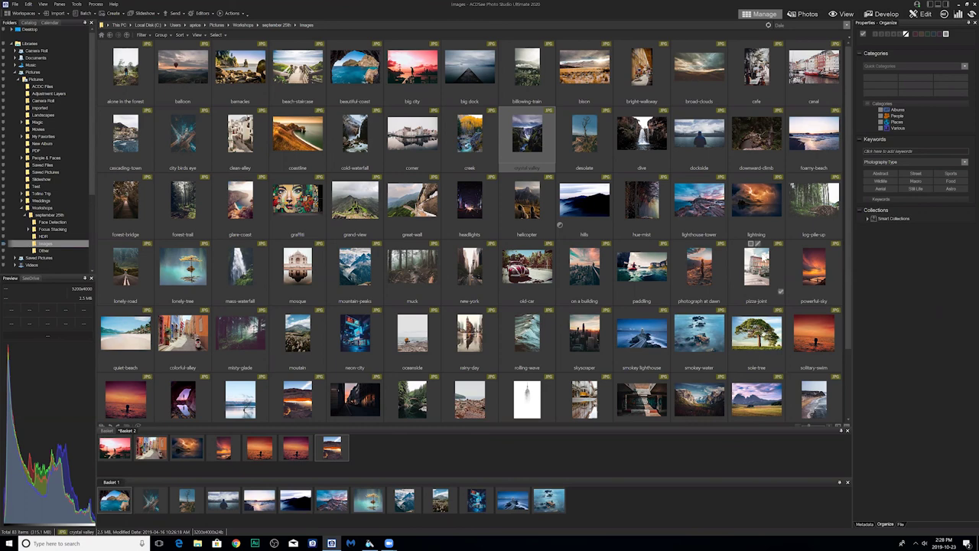
{"action": "scroll", "coordinate": [765, 268], "scroll_direction": "down", "scroll_amount": 2}
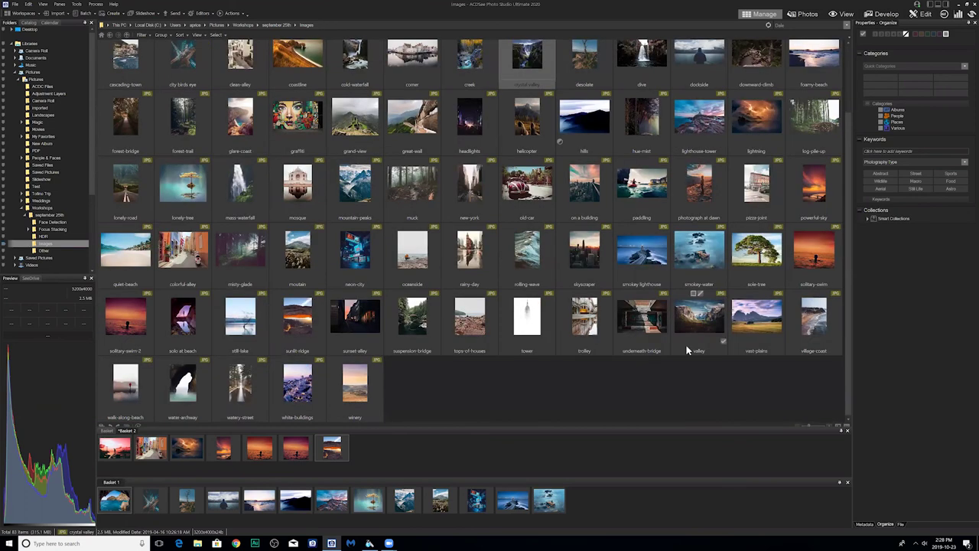
{"action": "scroll", "coordinate": [685, 336], "scroll_direction": "up", "scroll_amount": 2}
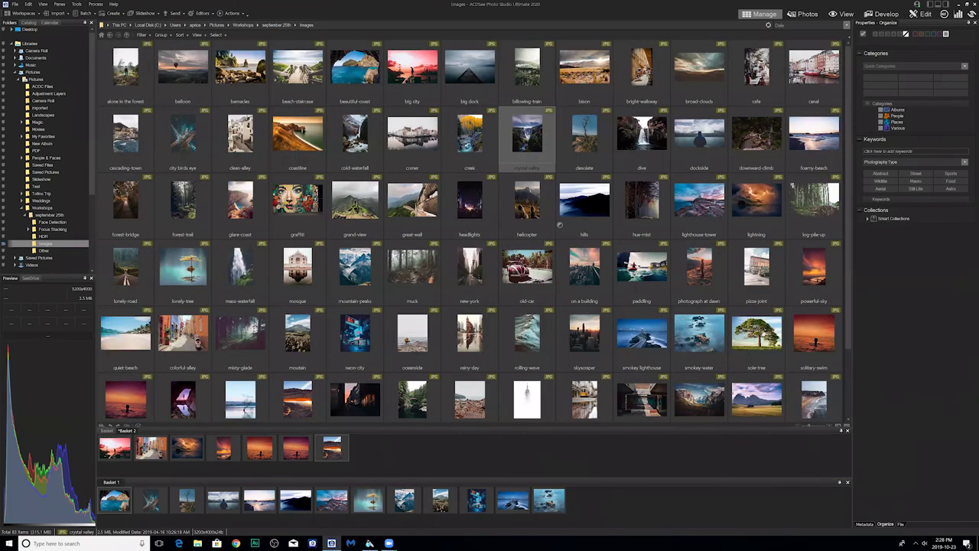